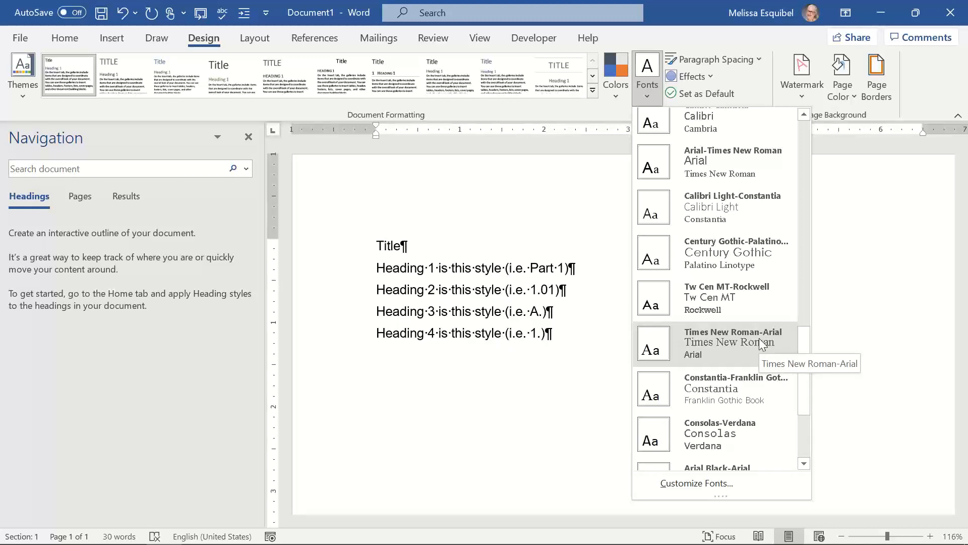
# Apply the Times New Roman-Arial theme fonts to the document and begin a new custom theme font set.
pyautogui.click(760, 342)
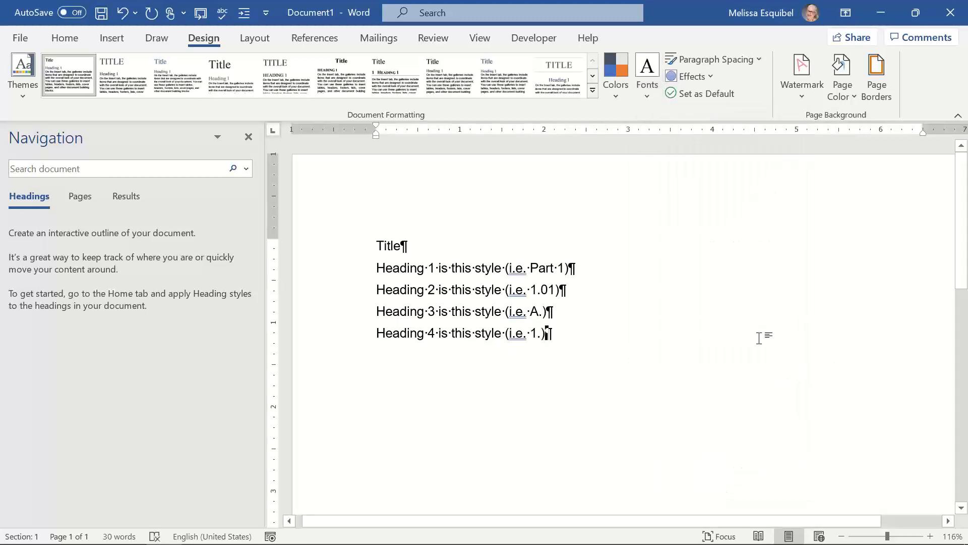
pyautogui.click(644, 93)
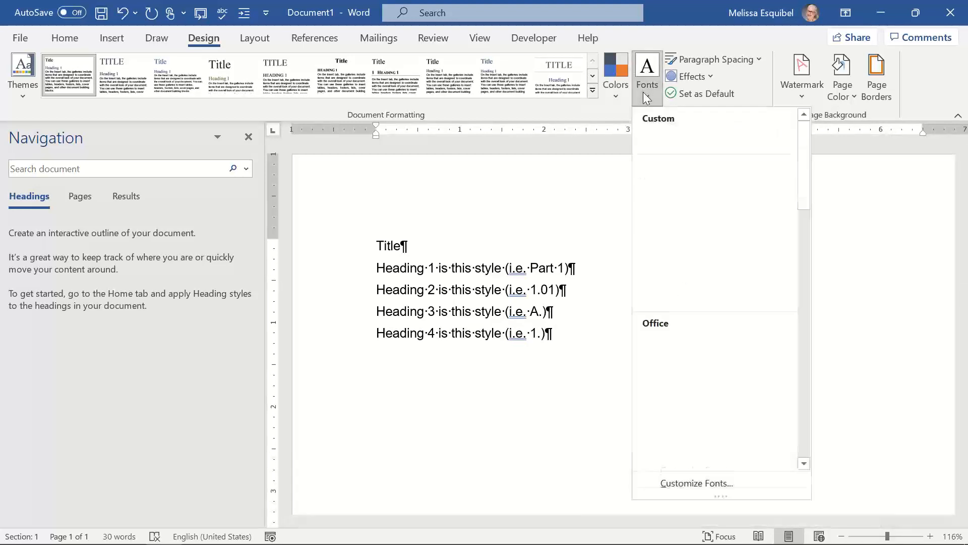
pyautogui.click(712, 481)
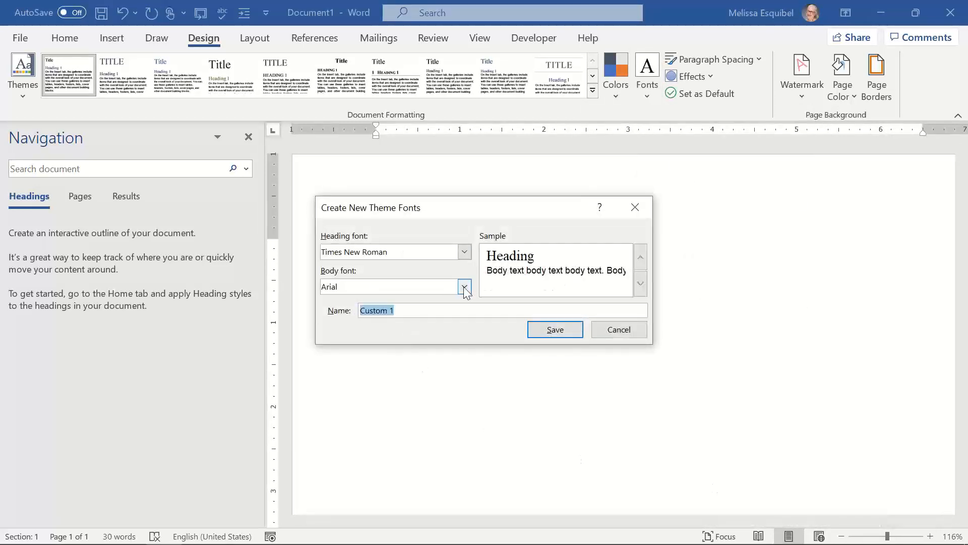
# Set the body font of the new theme font set to Times New Roman.
pyautogui.click(465, 287)
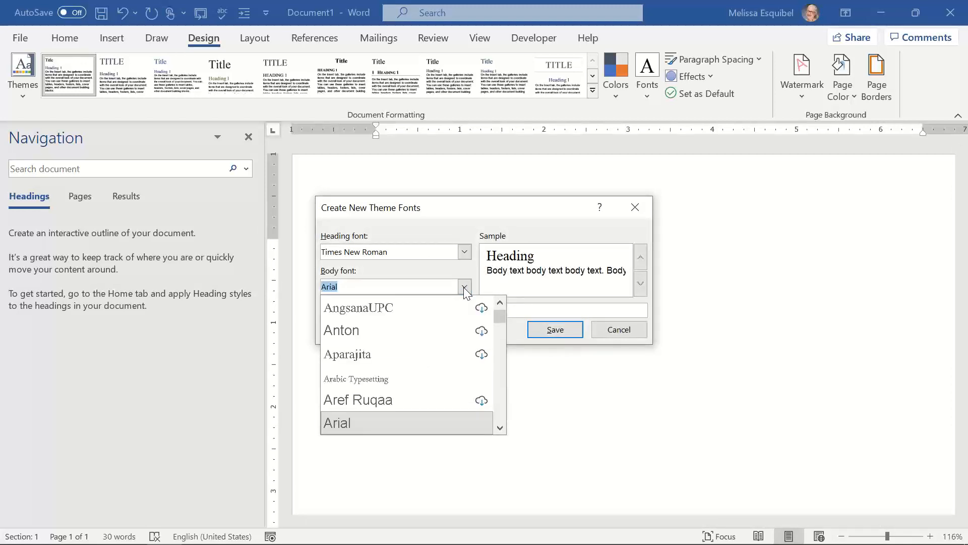
pyautogui.write('Tahoma')
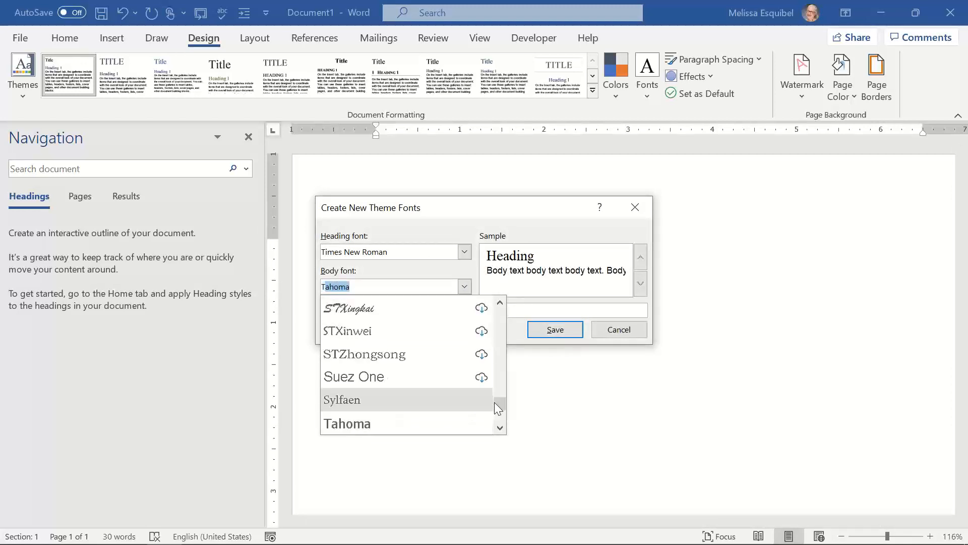
pyautogui.click(500, 426)
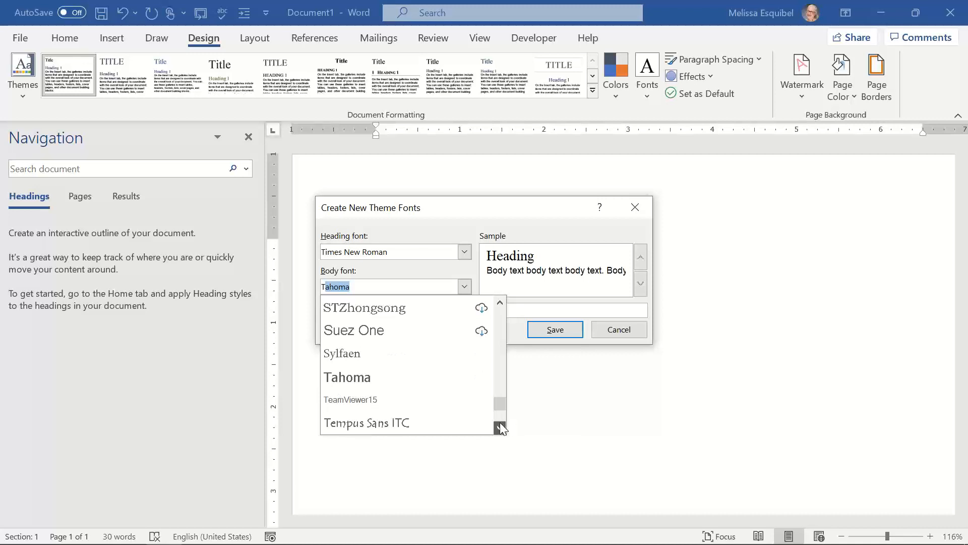
pyautogui.click(500, 427)
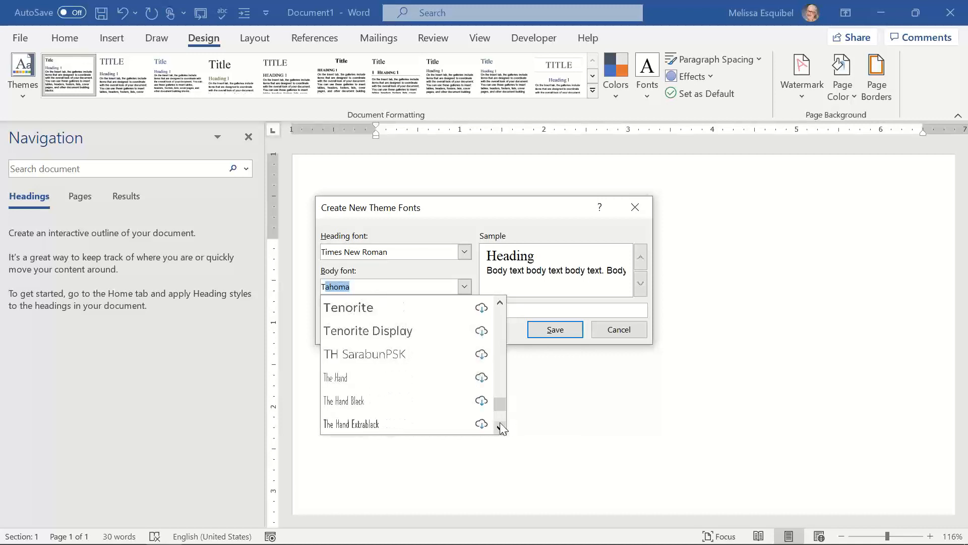
pyautogui.click(500, 427)
pyautogui.click(500, 427)
pyautogui.click(500, 427)
pyautogui.click(500, 427)
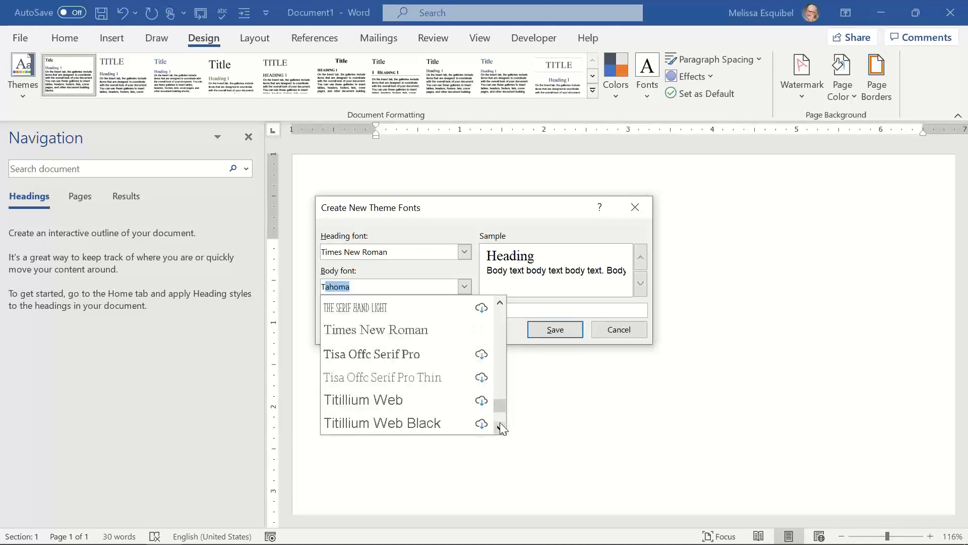
pyautogui.click(500, 427)
pyautogui.click(501, 427)
pyautogui.click(500, 427)
pyautogui.click(500, 427)
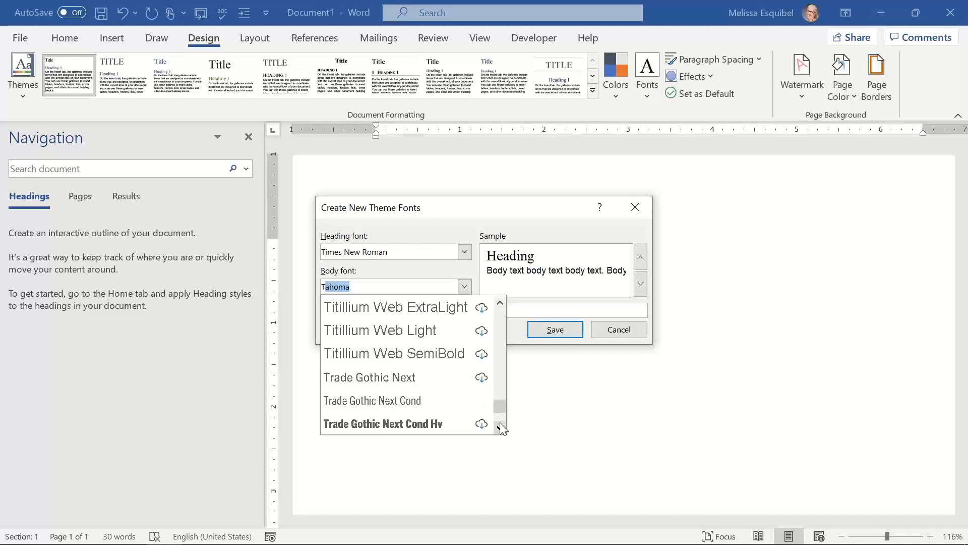
pyautogui.click(500, 427)
pyautogui.click(501, 427)
pyautogui.click(500, 427)
pyautogui.click(500, 427)
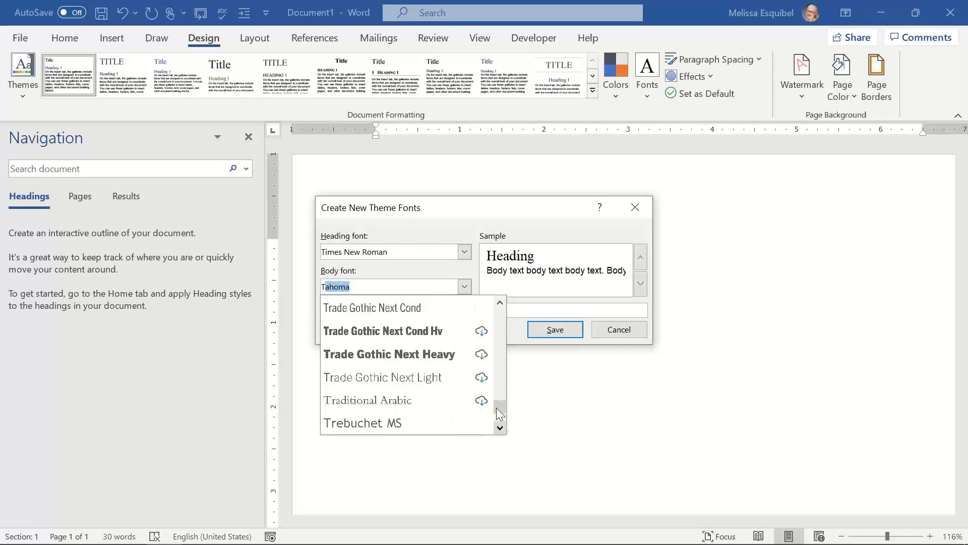
pyautogui.moveTo(498, 400); pyautogui.dragTo(499, 405)
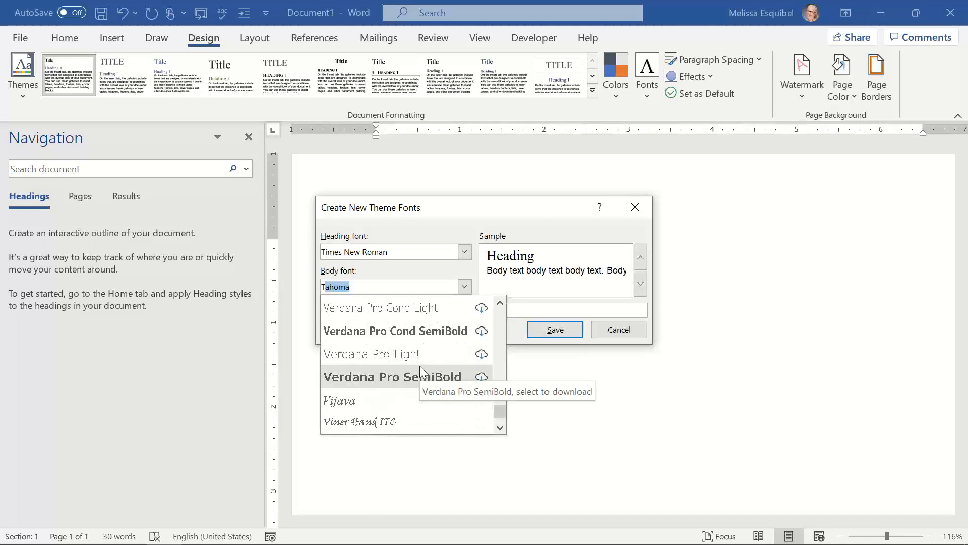
pyautogui.write('t')
pyautogui.press('BackSpace')
pyautogui.write('imes New R')
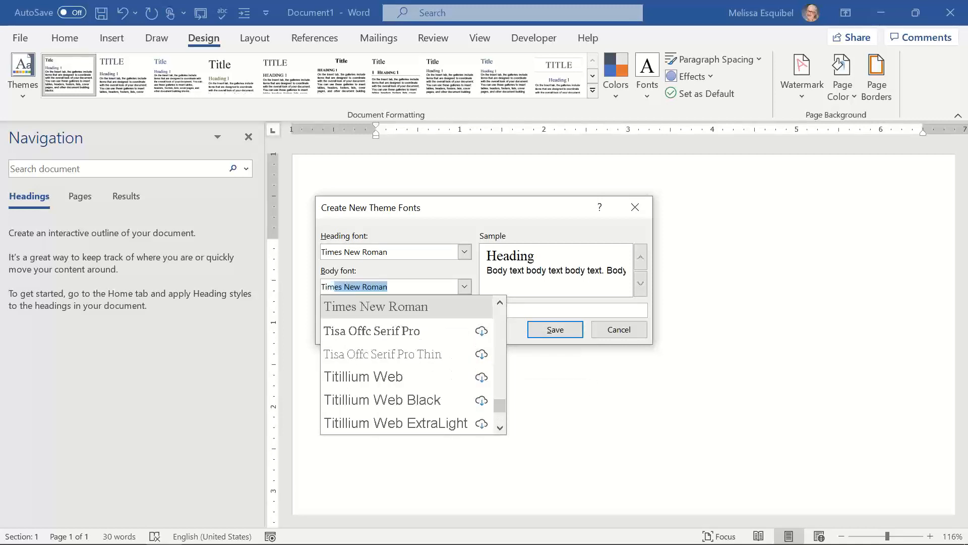
pyautogui.click(419, 303)
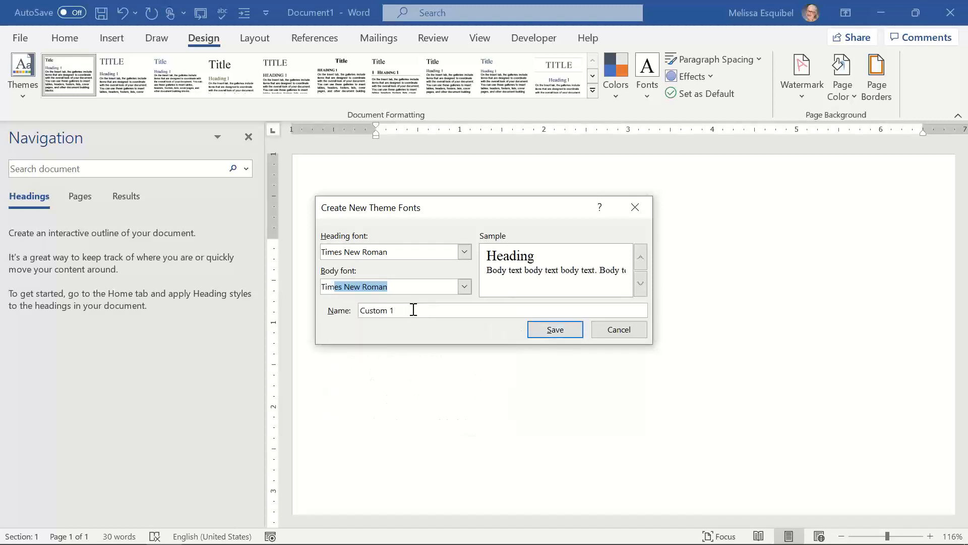
# Name the new theme font set SDA Starting Specs and save it.
pyautogui.moveTo(413, 310); pyautogui.dragTo(292, 309)
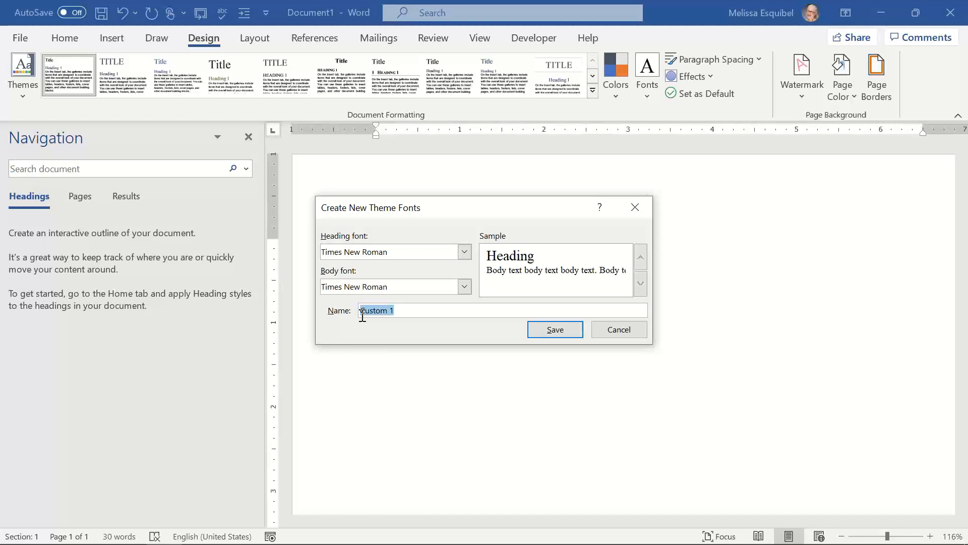
pyautogui.write('SDA Starting Specs')
pyautogui.click(555, 329)
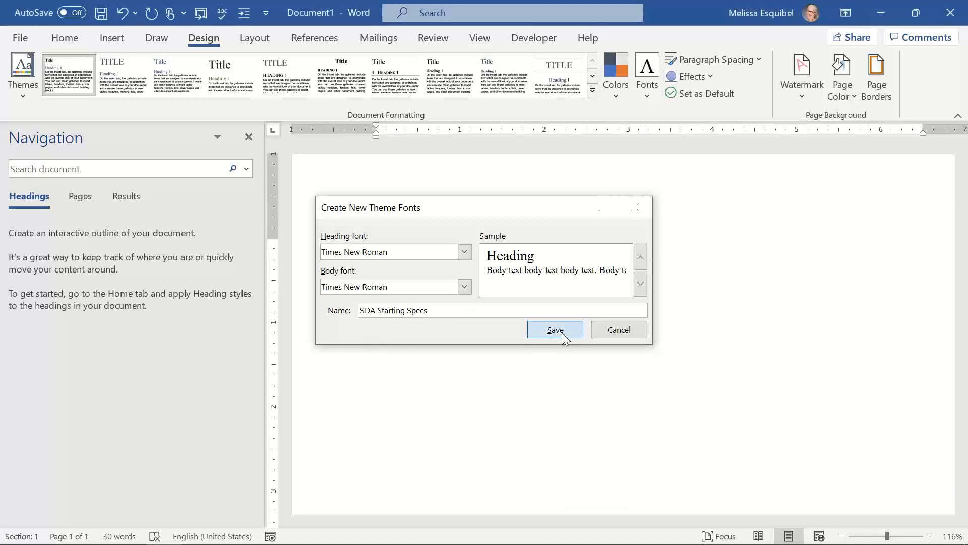
# Apply the built-in Grayscale theme colors to the document.
pyautogui.click(616, 99)
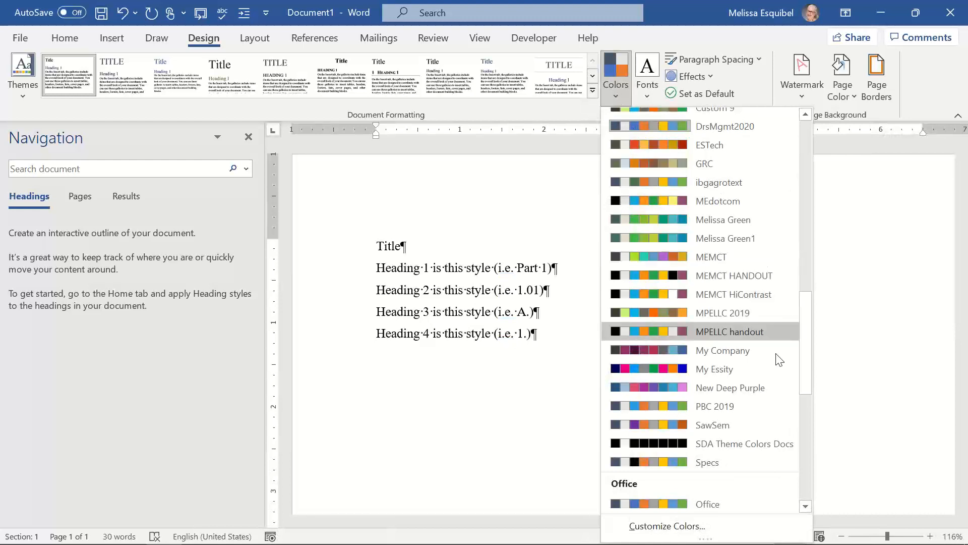
pyautogui.moveTo(803, 388); pyautogui.dragTo(790, 276)
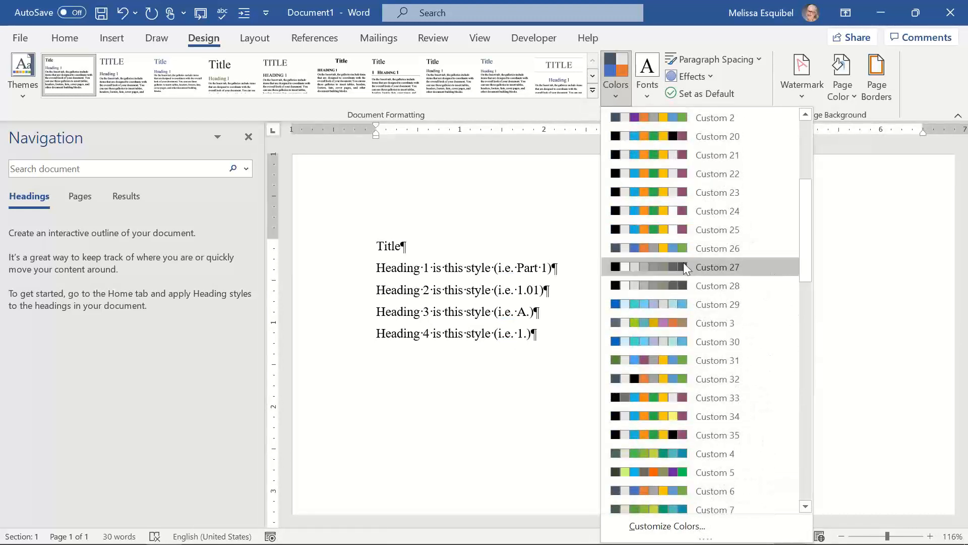
pyautogui.scroll(-4, 701, 353)
pyautogui.scroll(-7, 703, 373)
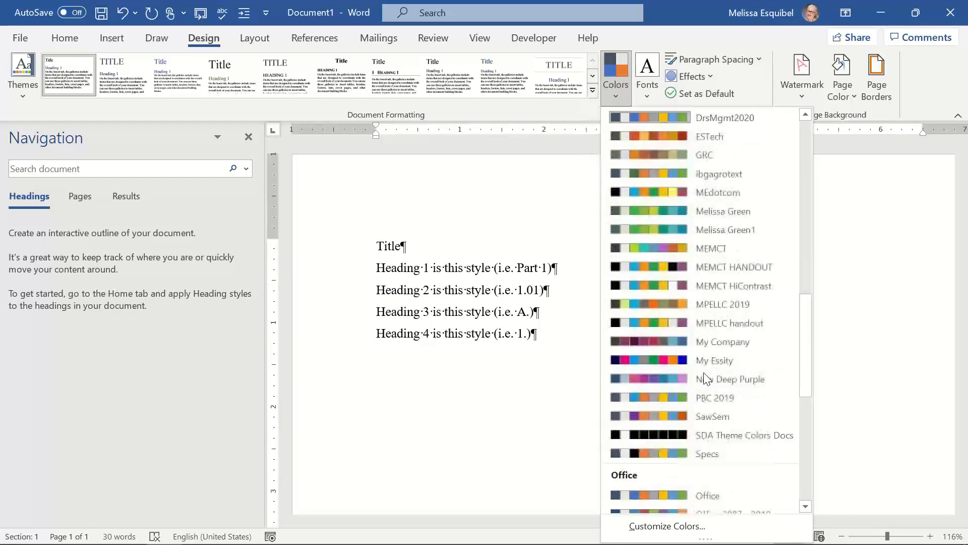
pyautogui.scroll(-3, 704, 378)
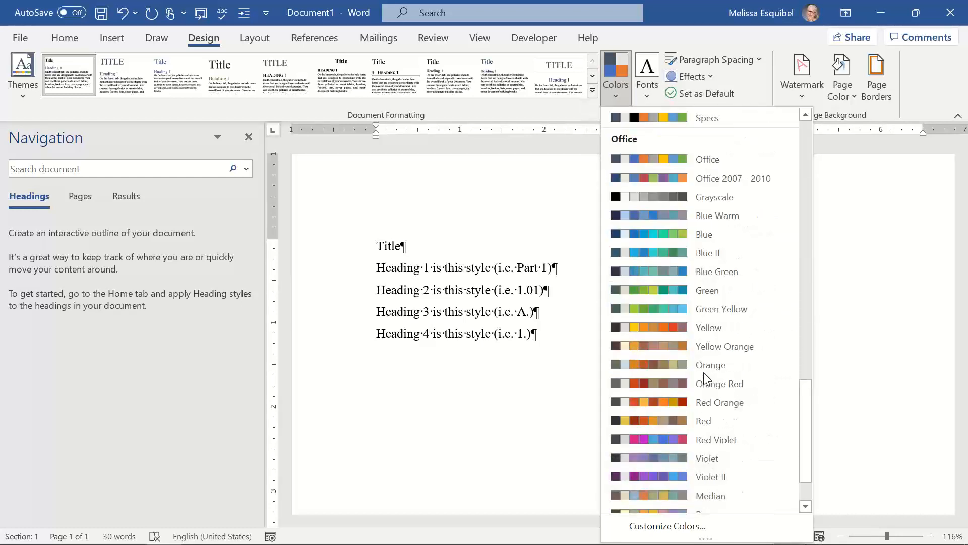
pyautogui.scroll(-2, 704, 377)
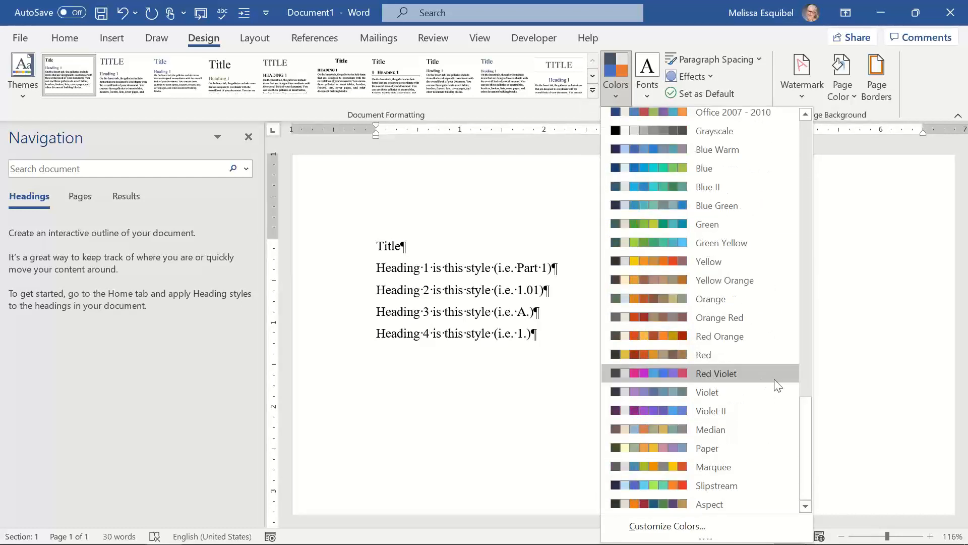
pyautogui.scroll(3, 782, 385)
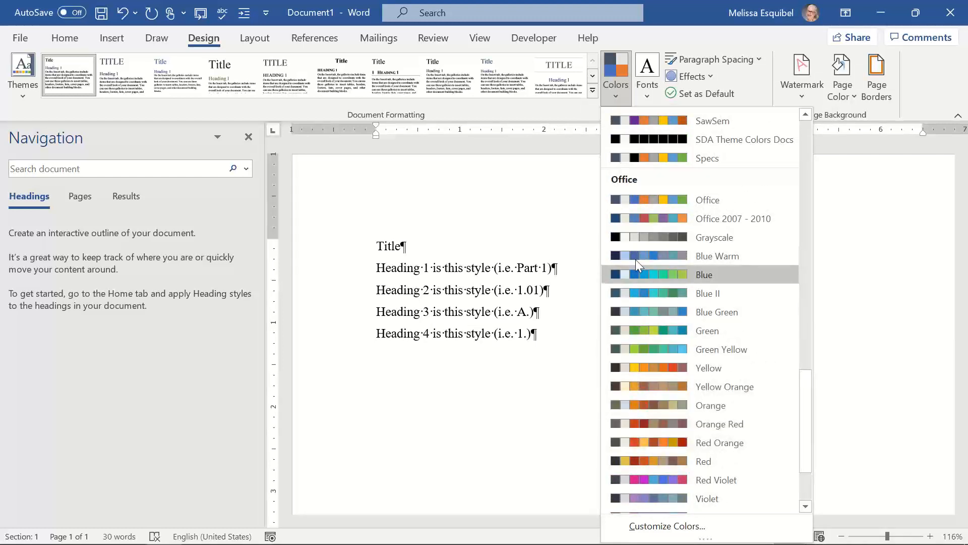
pyautogui.click(630, 240)
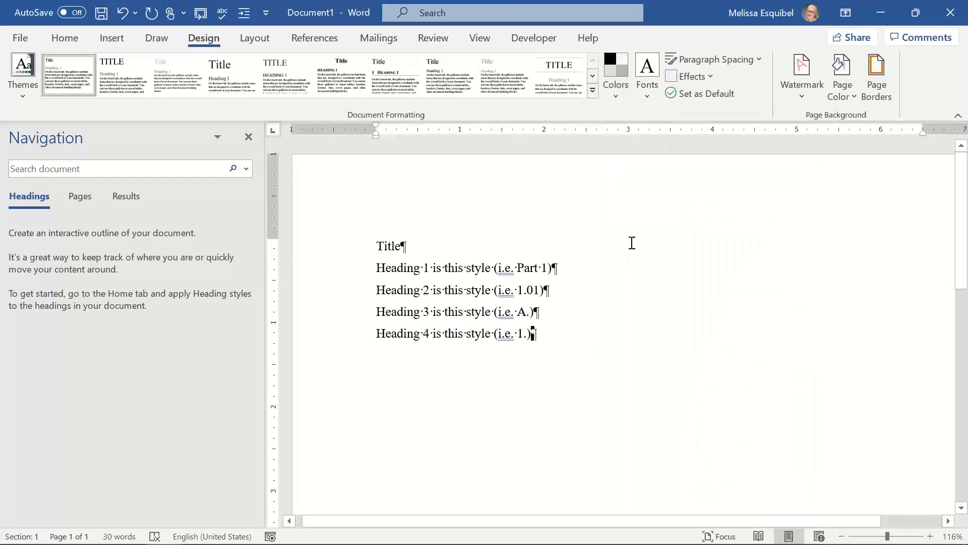
# Begin a new custom theme color set and name it Spec Colors.
pyautogui.click(616, 99)
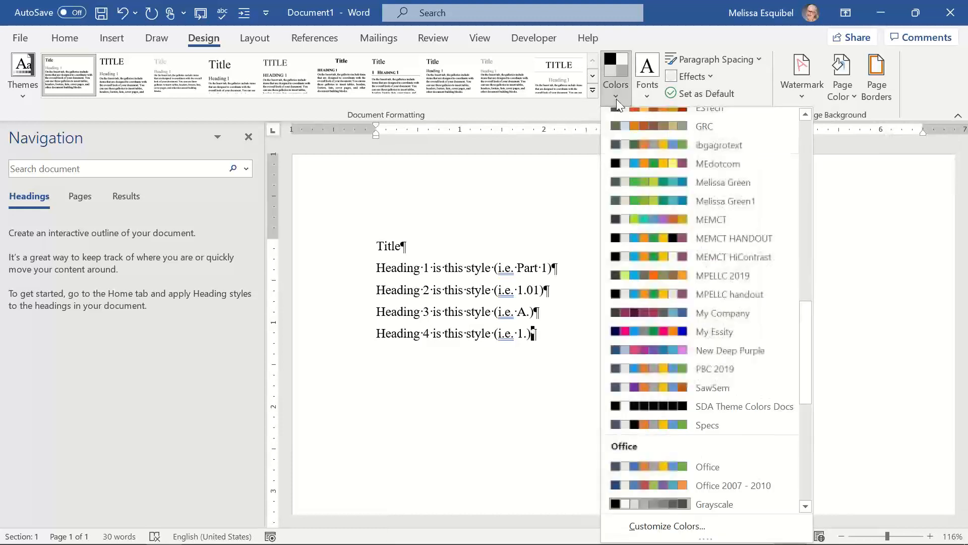
pyautogui.click(667, 525)
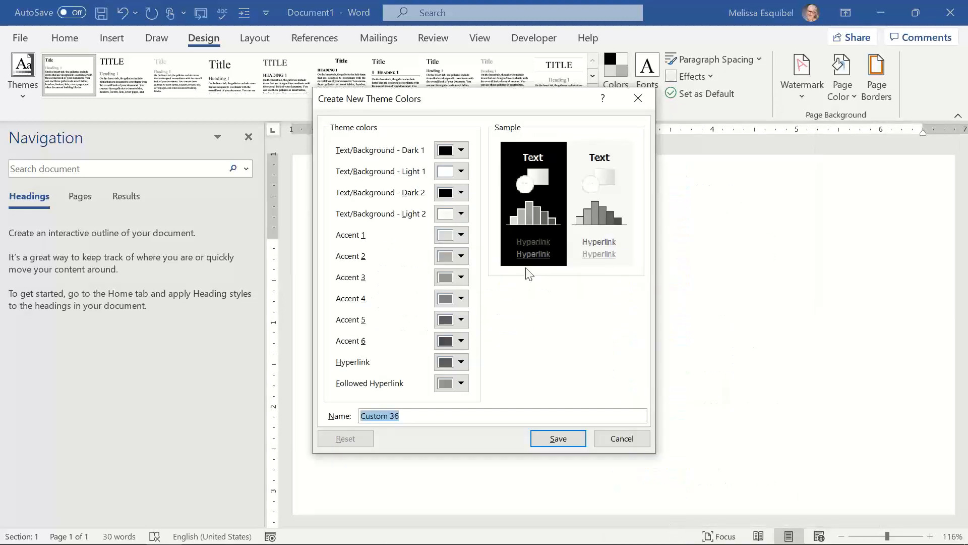
pyautogui.moveTo(437, 105); pyautogui.dragTo(626, 101)
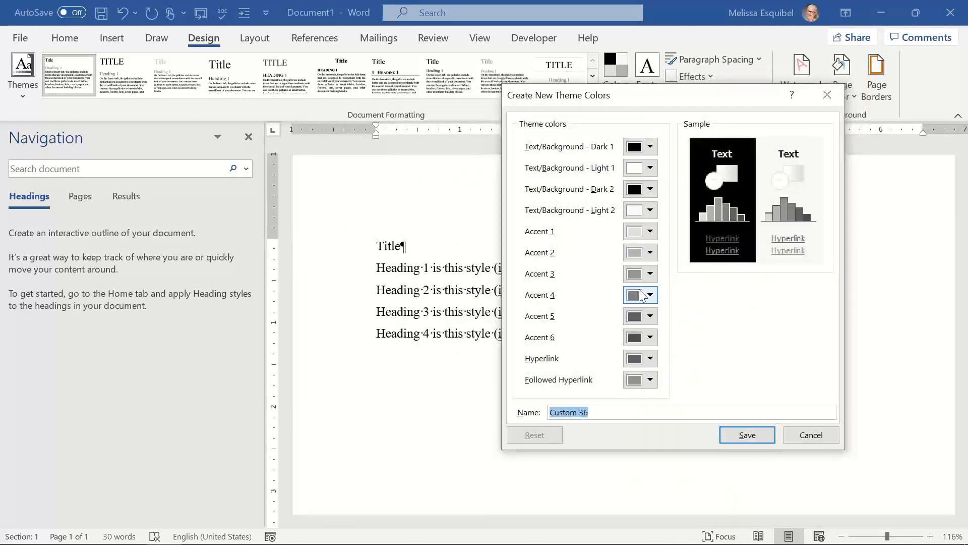
pyautogui.write('S')
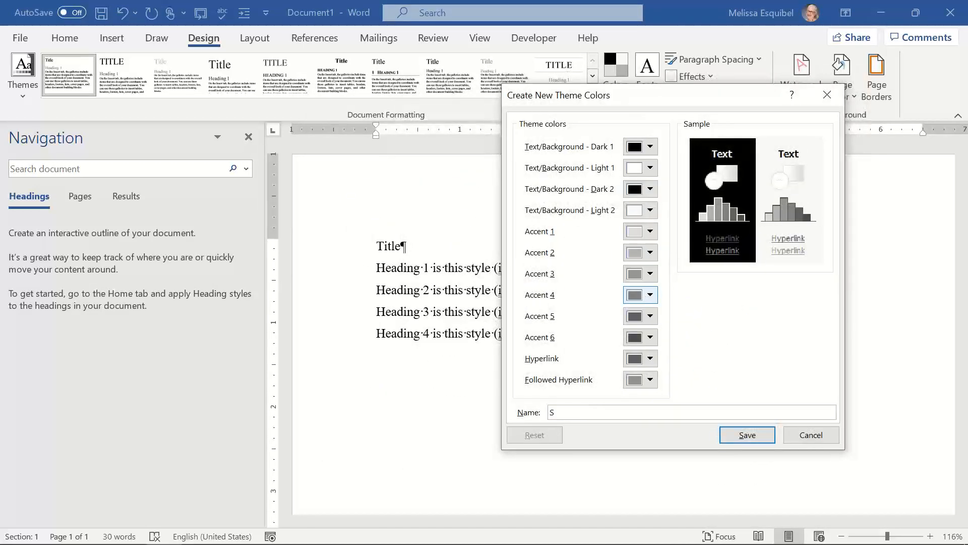
pyautogui.write('pec Colors')
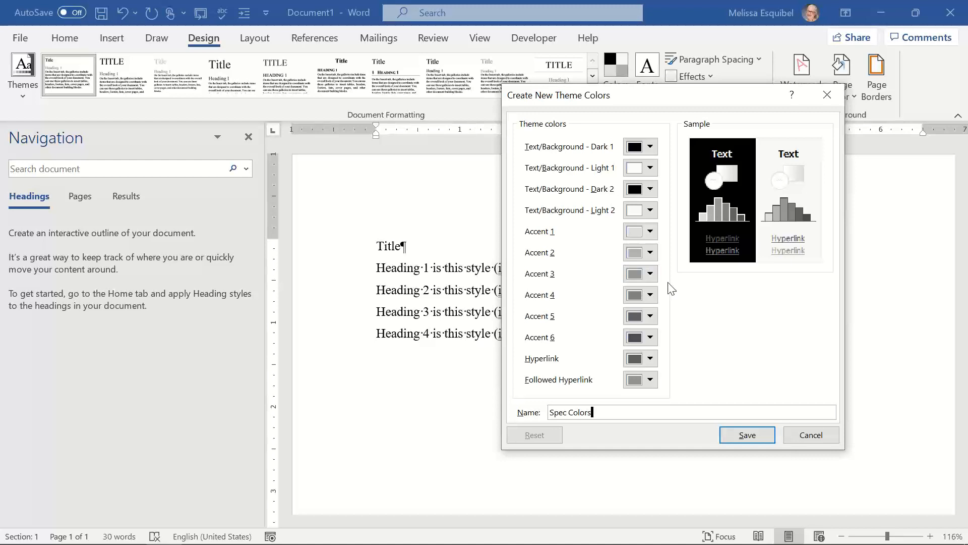
# Set the Accent 1 through Accent 6 colors of the Spec Colors set to black.
pyautogui.click(649, 231)
pyautogui.click(630, 271)
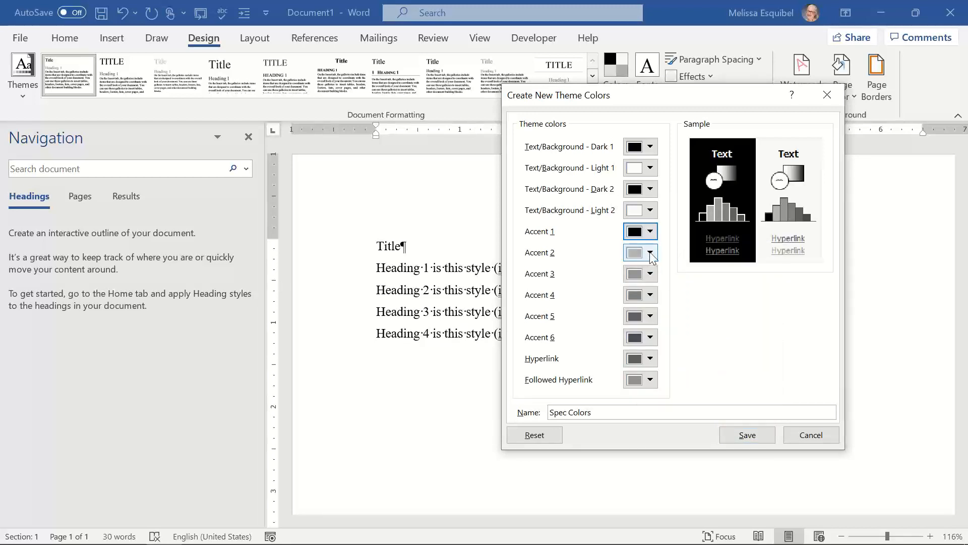
pyautogui.click(650, 253)
pyautogui.click(629, 291)
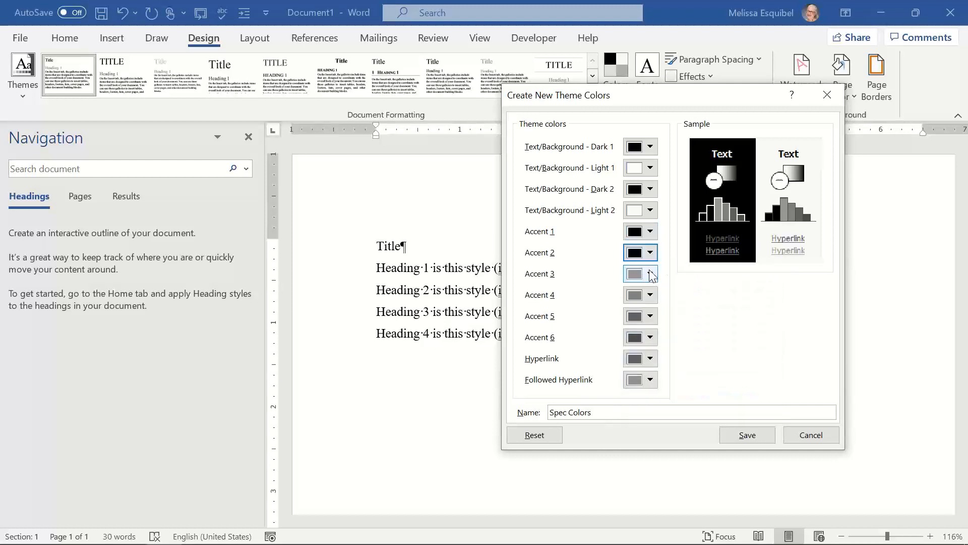
pyautogui.click(650, 274)
pyautogui.click(630, 312)
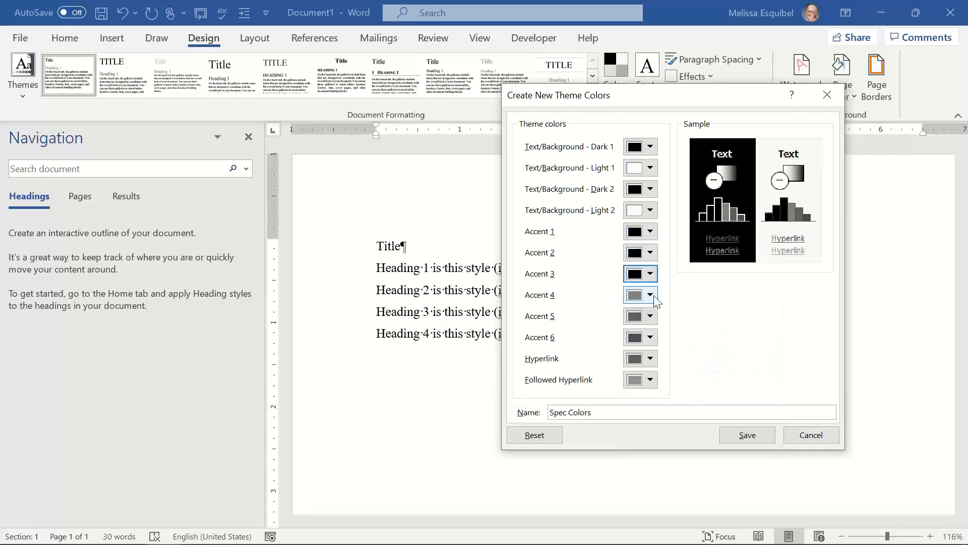
pyautogui.click(652, 295)
pyautogui.click(630, 333)
pyautogui.click(649, 316)
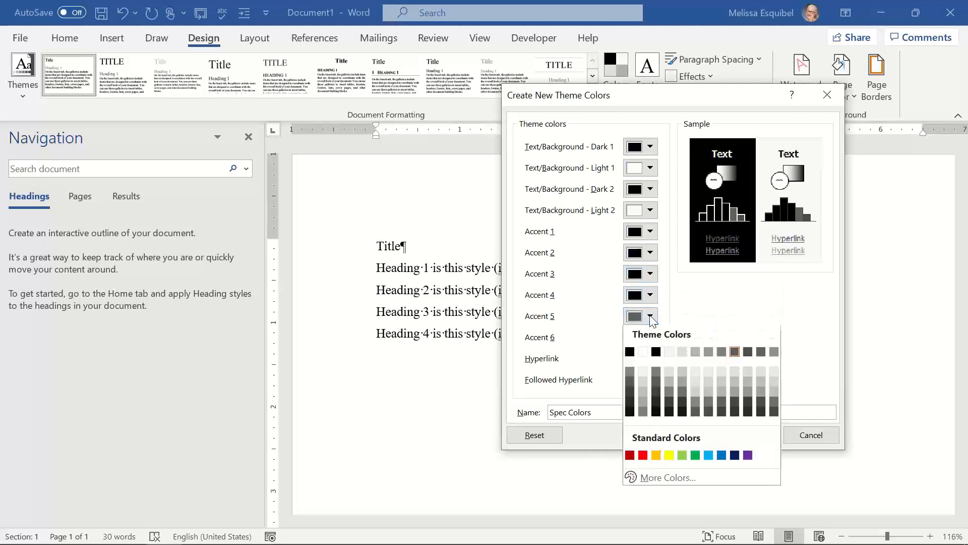
pyautogui.click(630, 354)
pyautogui.click(650, 337)
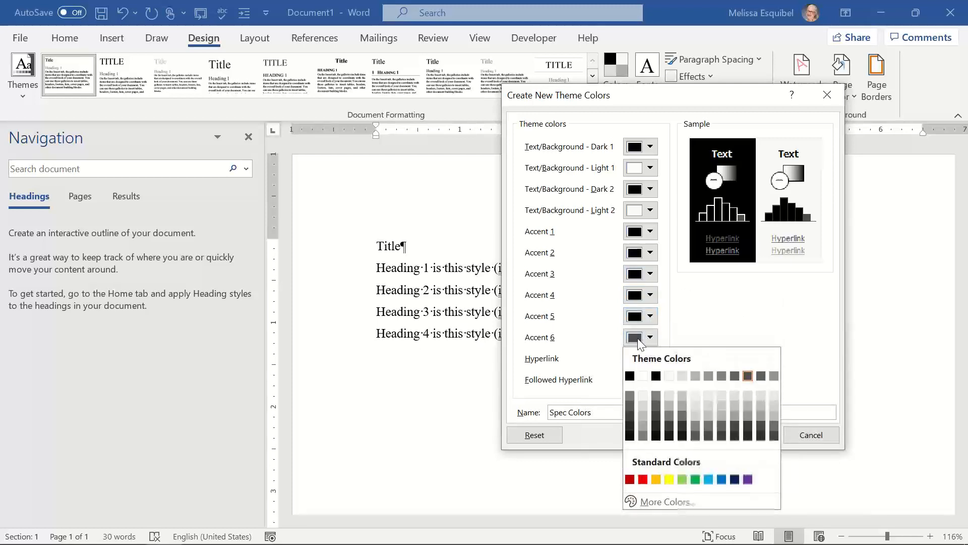
pyautogui.click(630, 376)
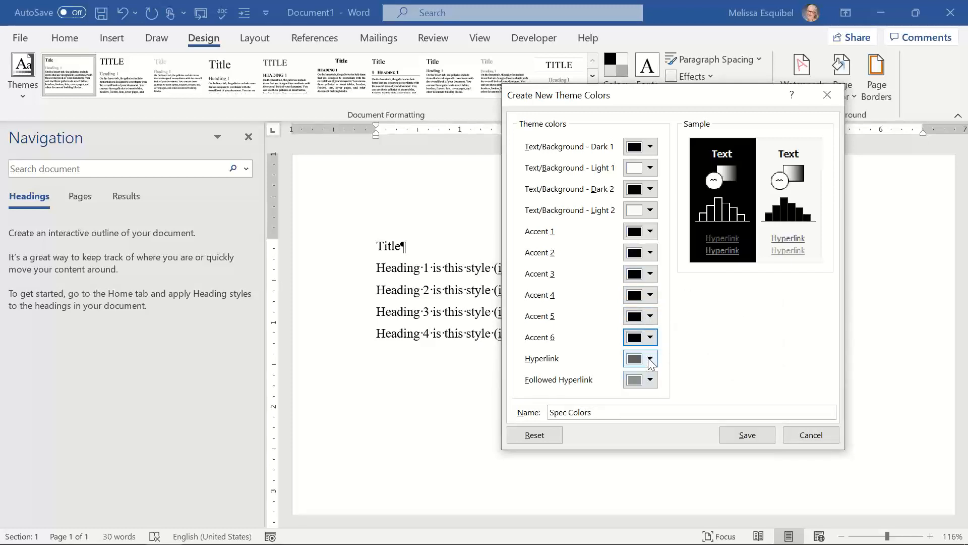
# Set the Hyperlink and Followed Hyperlink colors to black and save the Spec Colors set.
pyautogui.click(650, 358)
pyautogui.click(630, 397)
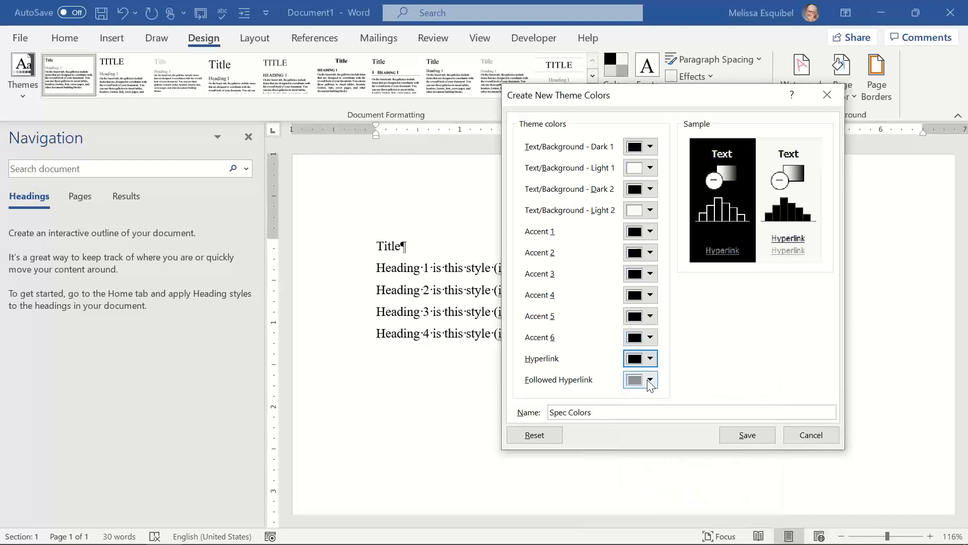
pyautogui.click(650, 380)
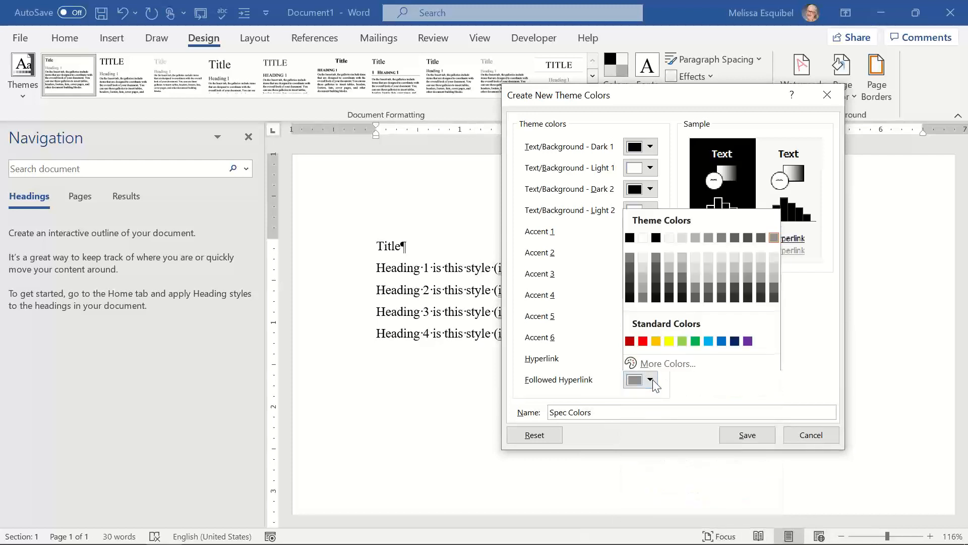
pyautogui.click(630, 237)
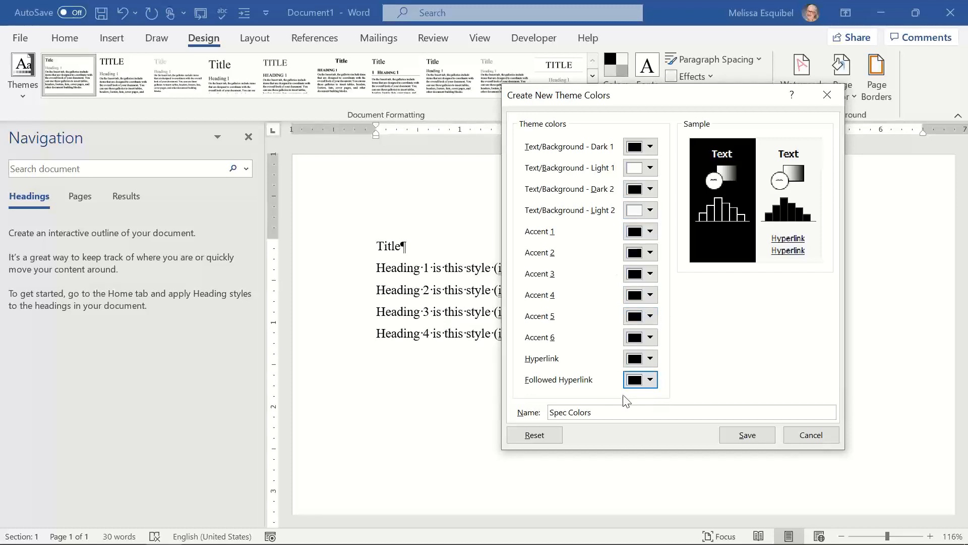
pyautogui.click(748, 437)
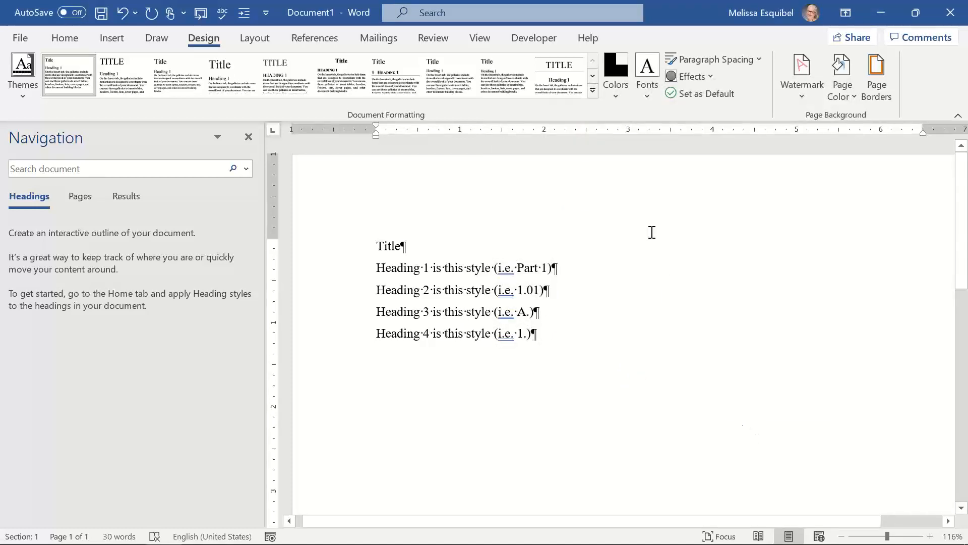
# Look through the theme color and theme font lists for the custom Spec Colors and SDA Starting Specs sets.
pyautogui.click(616, 93)
pyautogui.scroll(-6, 701, 328)
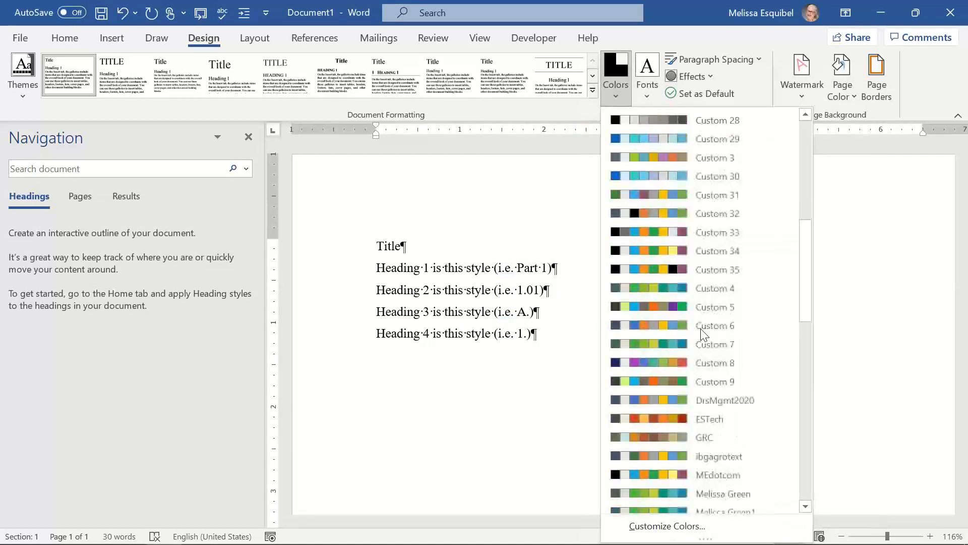
pyautogui.scroll(-1, 701, 328)
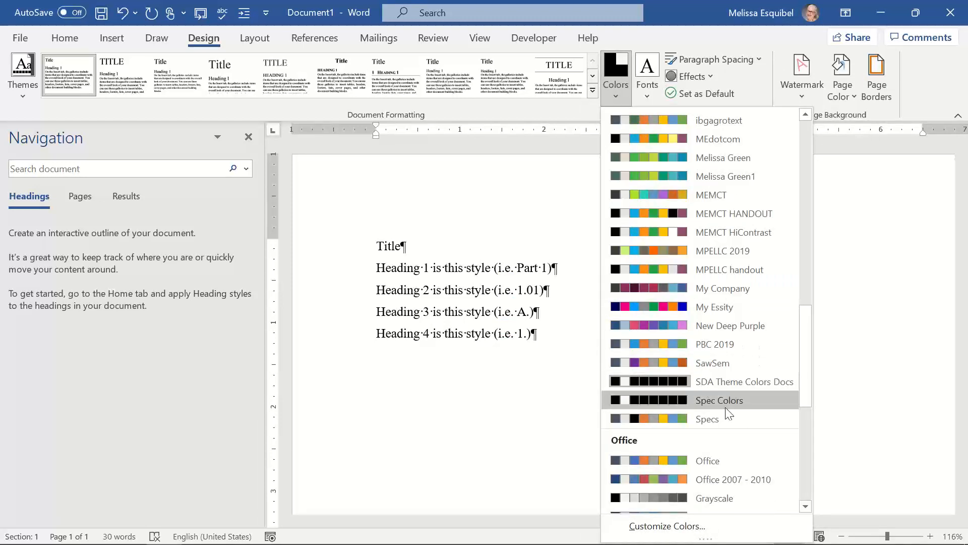
pyautogui.click(641, 84)
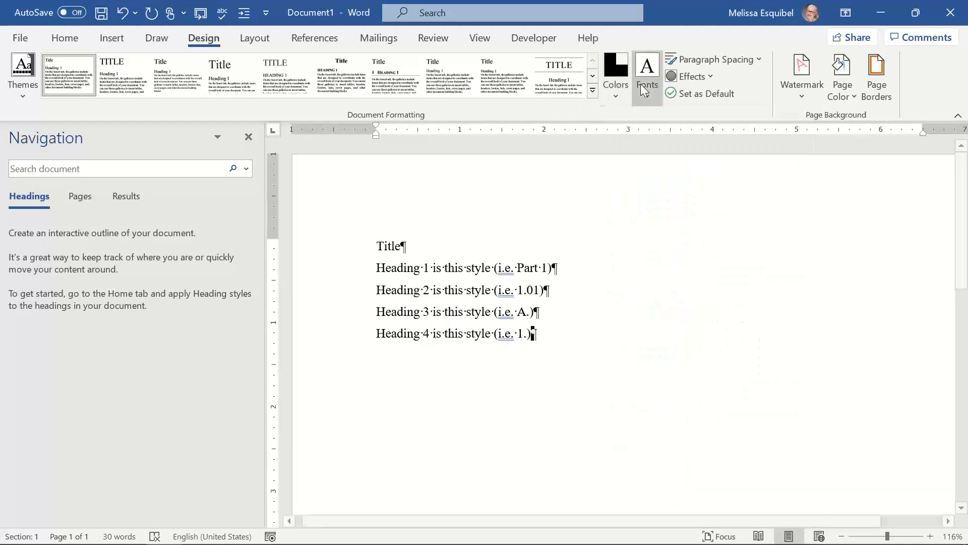
pyautogui.scroll(-5, 756, 373)
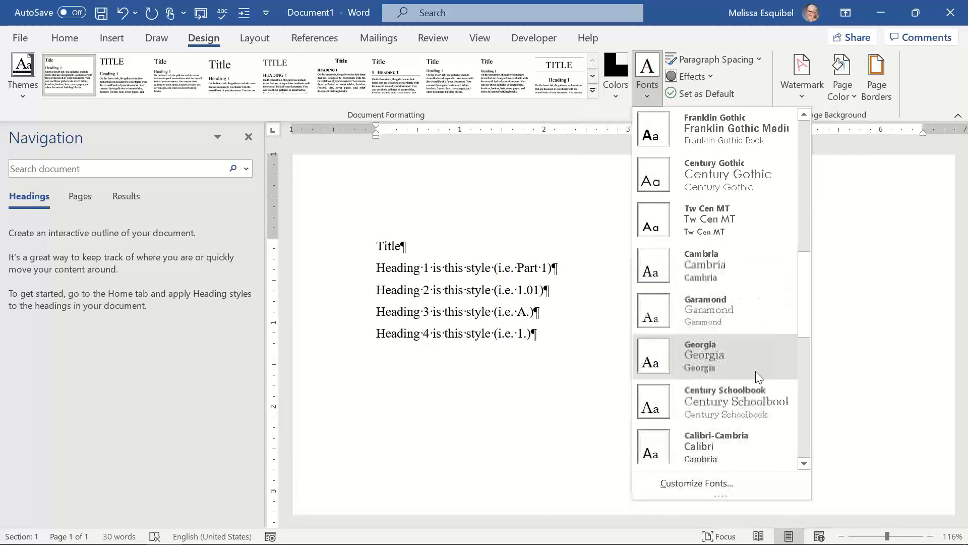
pyautogui.scroll(-5, 756, 373)
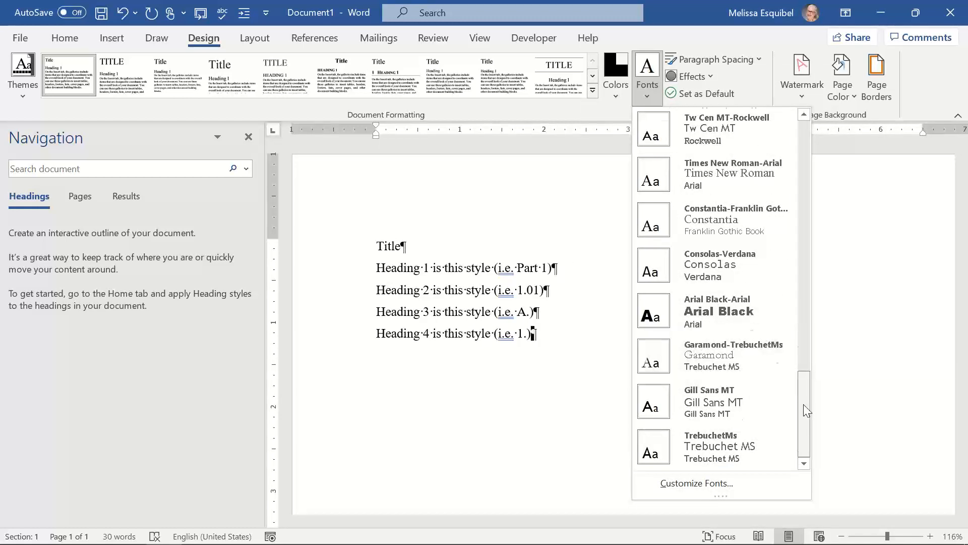
pyautogui.moveTo(804, 397); pyautogui.dragTo(794, 156)
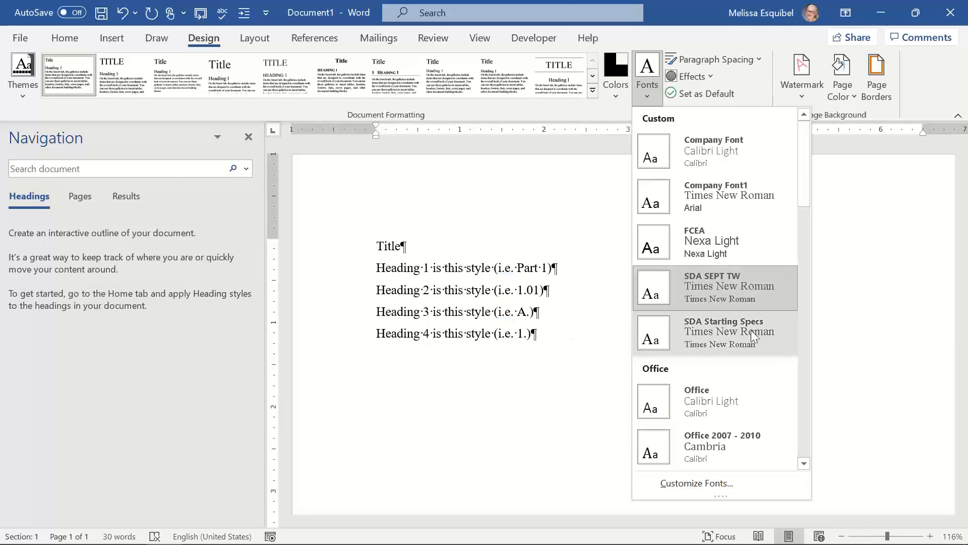
pyautogui.click(569, 335)
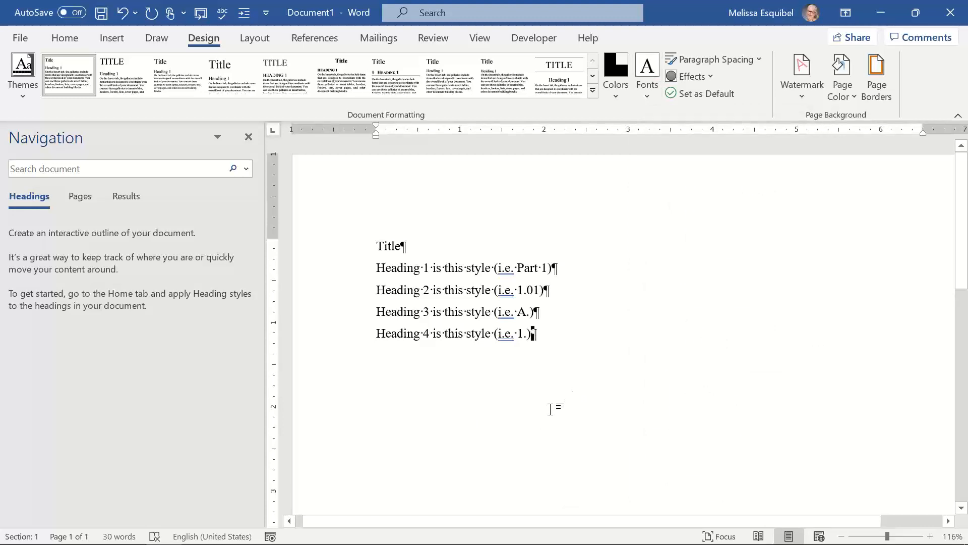
# Save the document's current theme as an Office Theme file named Spec Theme.
pyautogui.click(21, 97)
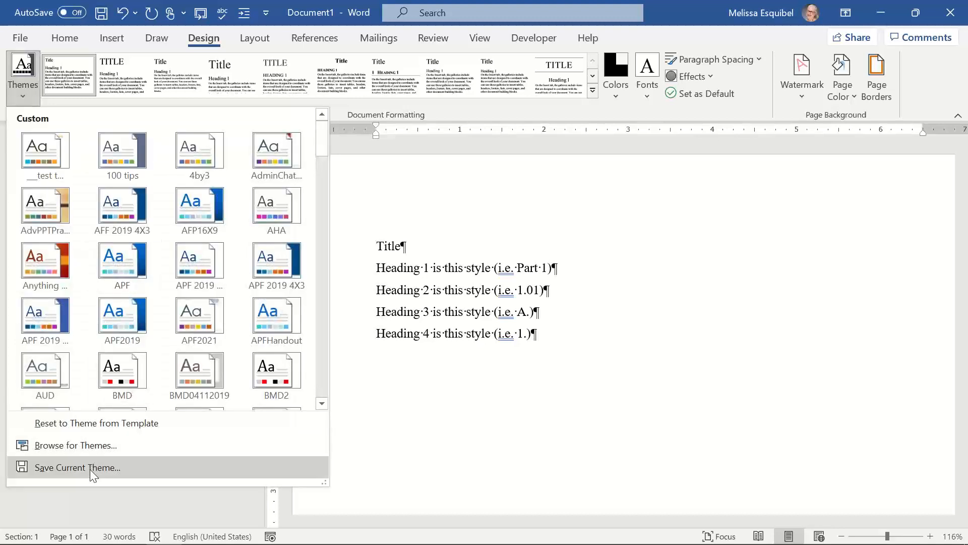
pyautogui.click(90, 469)
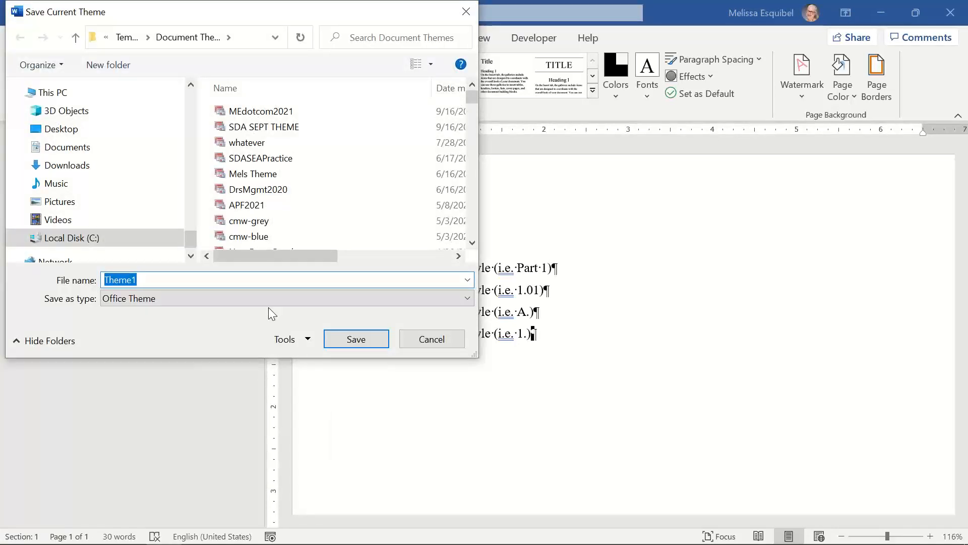
pyautogui.write('S')
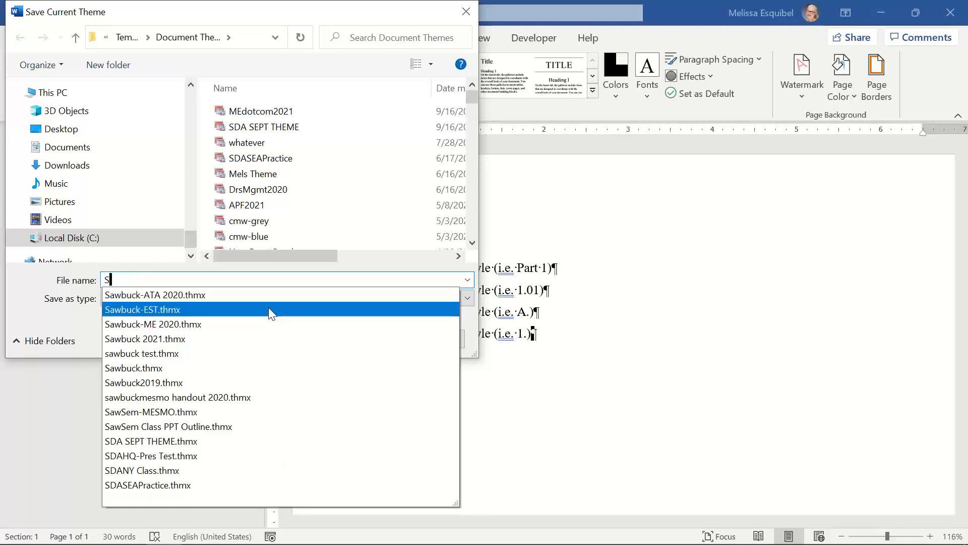
pyautogui.write('pec ')
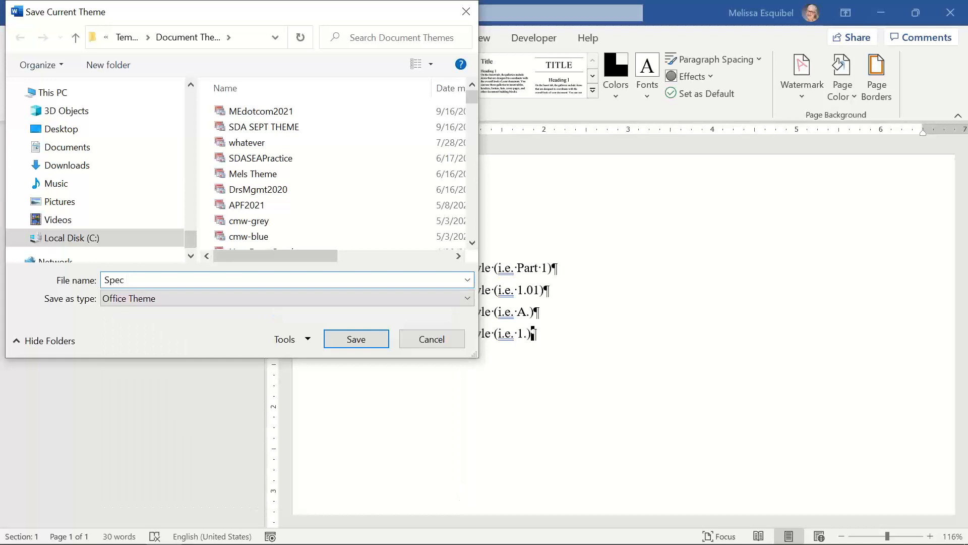
pyautogui.write('Theme')
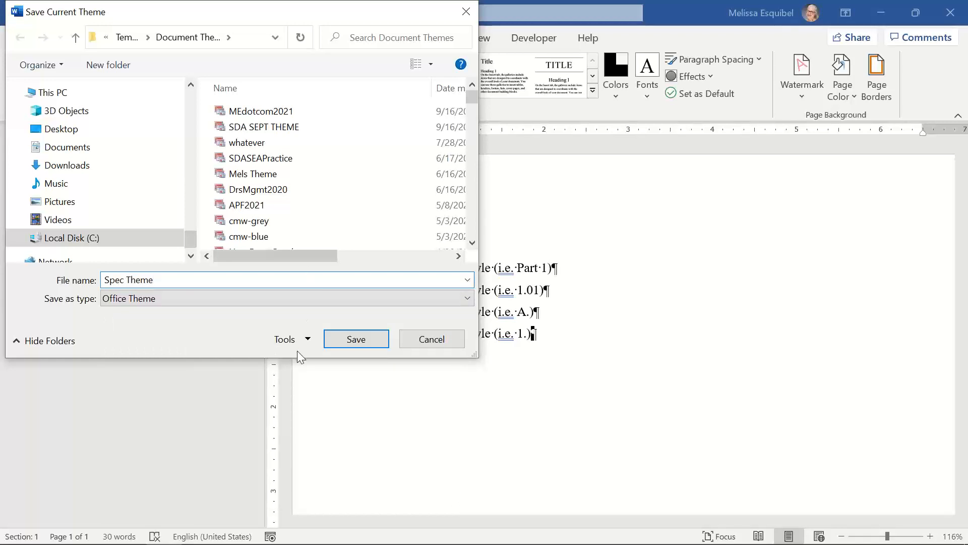
pyautogui.click(364, 338)
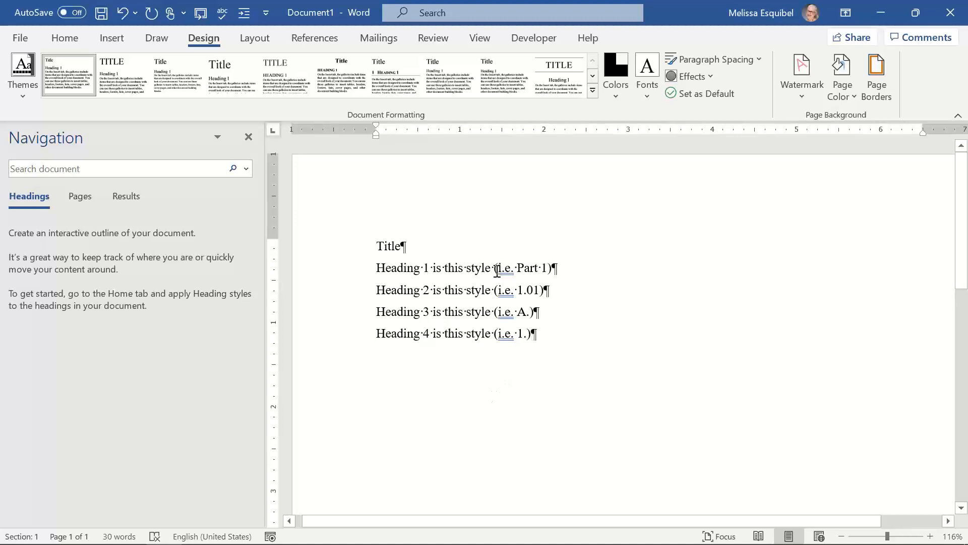
pyautogui.moveTo(494, 267); pyautogui.dragTo(558, 272)
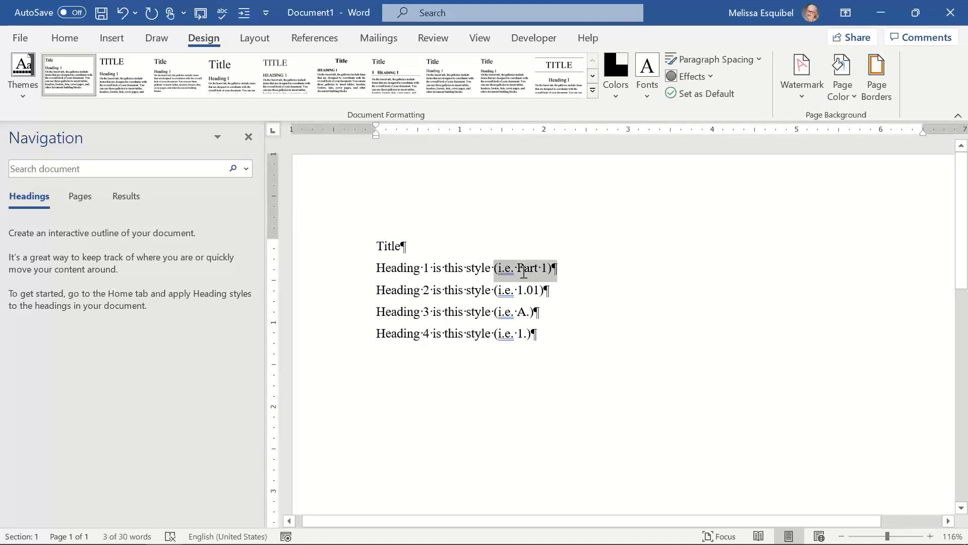
pyautogui.moveTo(495, 291); pyautogui.dragTo(528, 336)
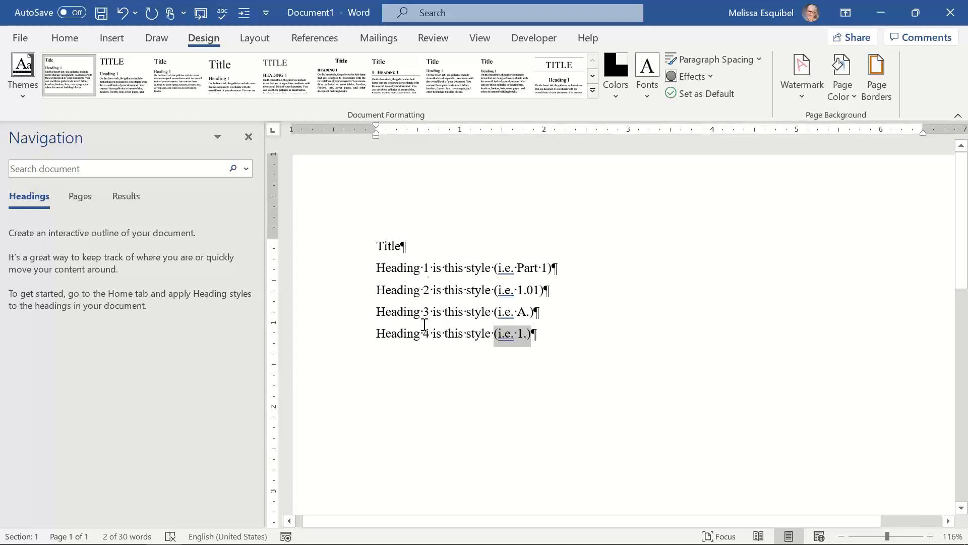
pyautogui.click(460, 290)
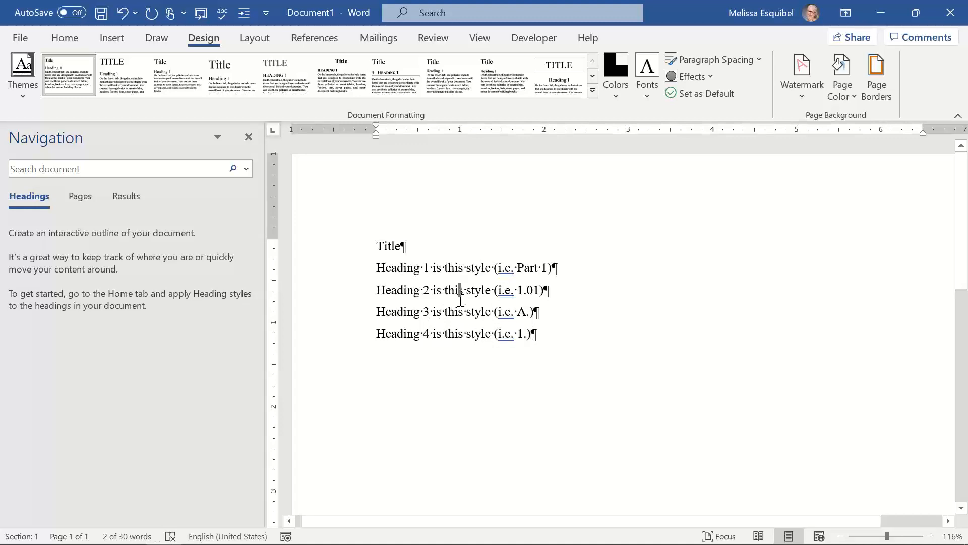
pyautogui.hotkey('alt', 'Tab')
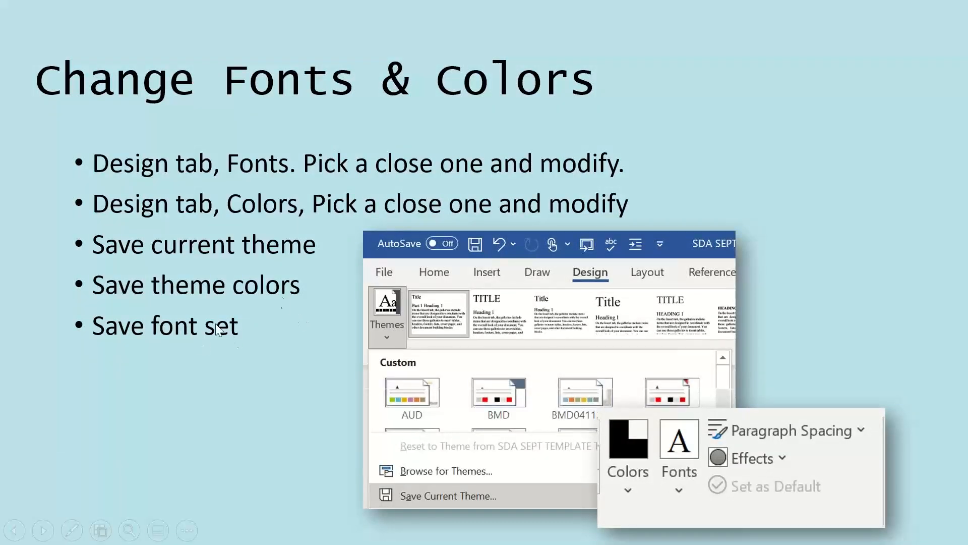
pyautogui.click(280, 333)
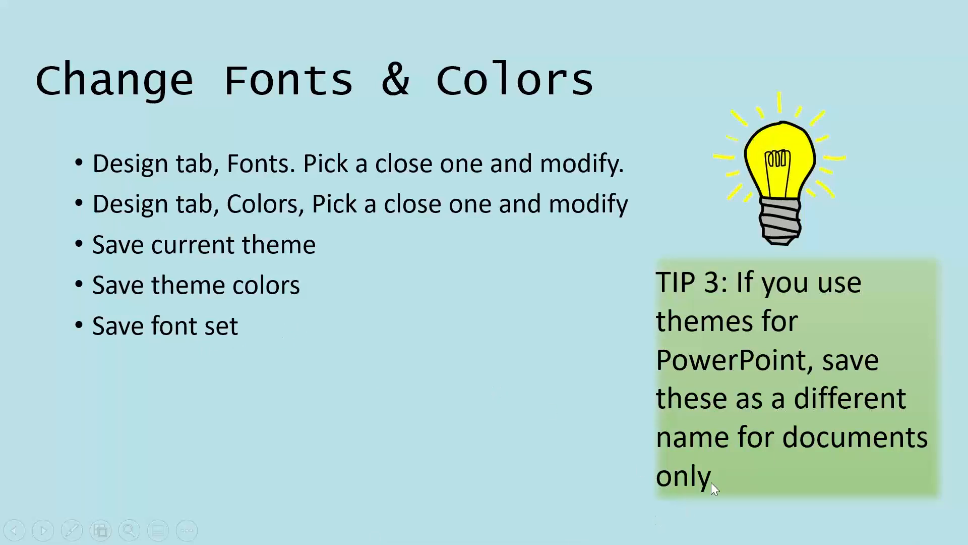
pyautogui.click(495, 369)
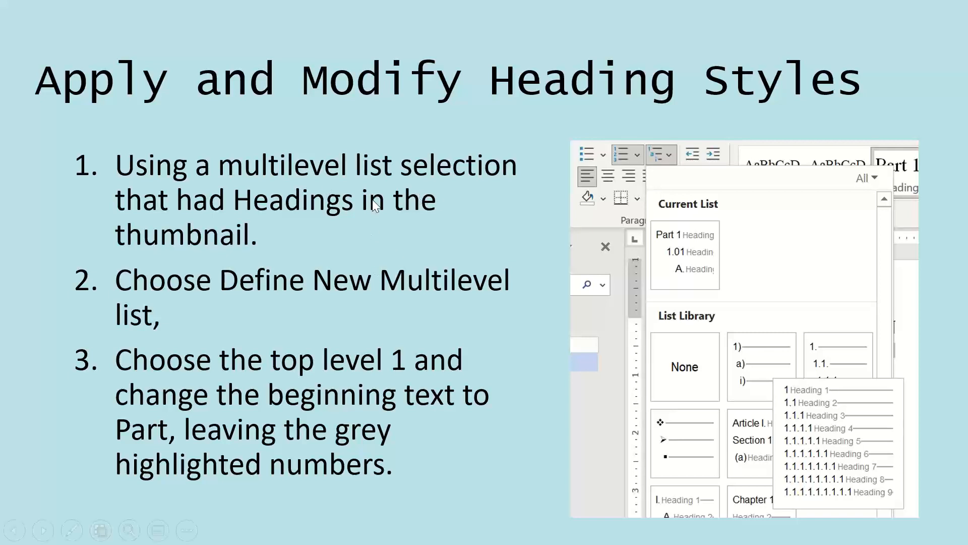
pyautogui.hotkey('alt', 'Tab')
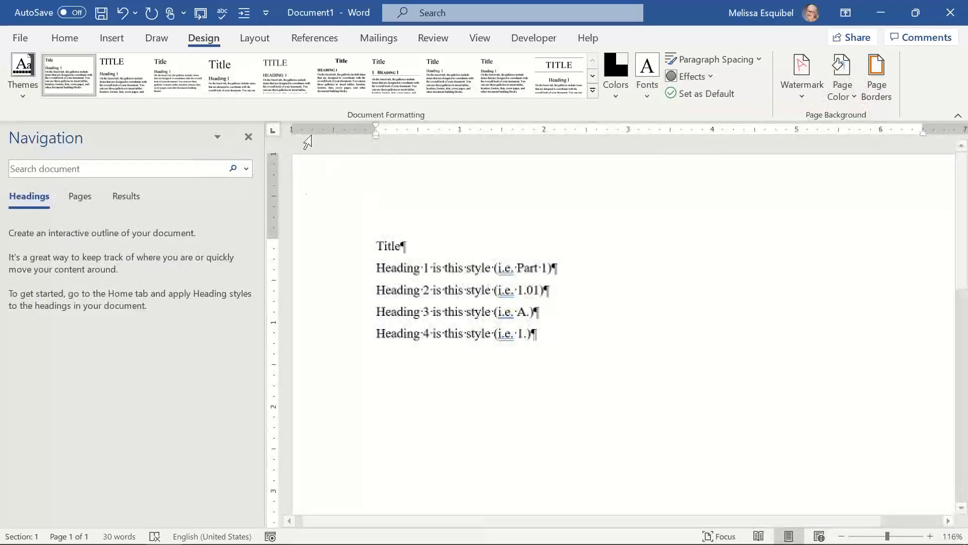
# Try applying the heading-linked 1, 1.1, 1.1.1 multilevel list to the Heading 2 line, and undo it.
pyautogui.click(65, 40)
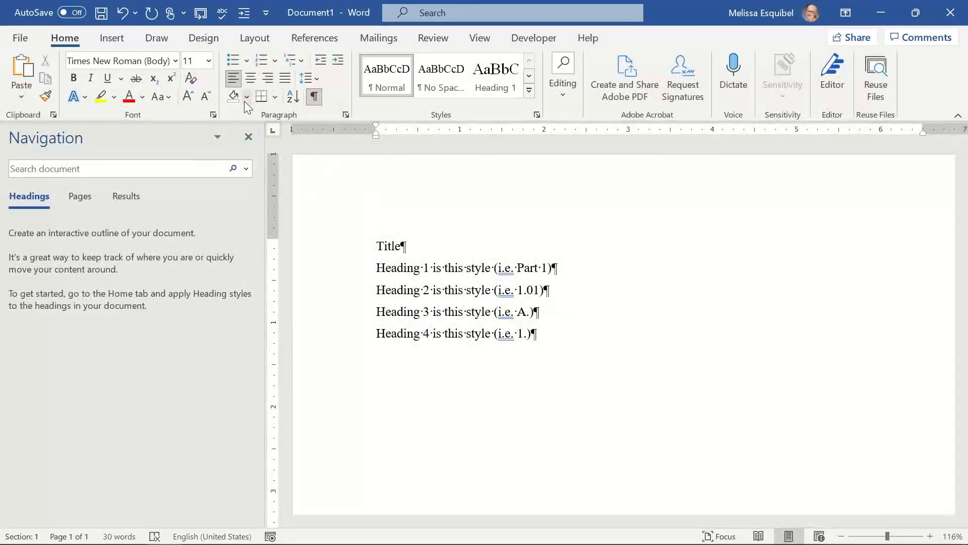
pyautogui.click(266, 61)
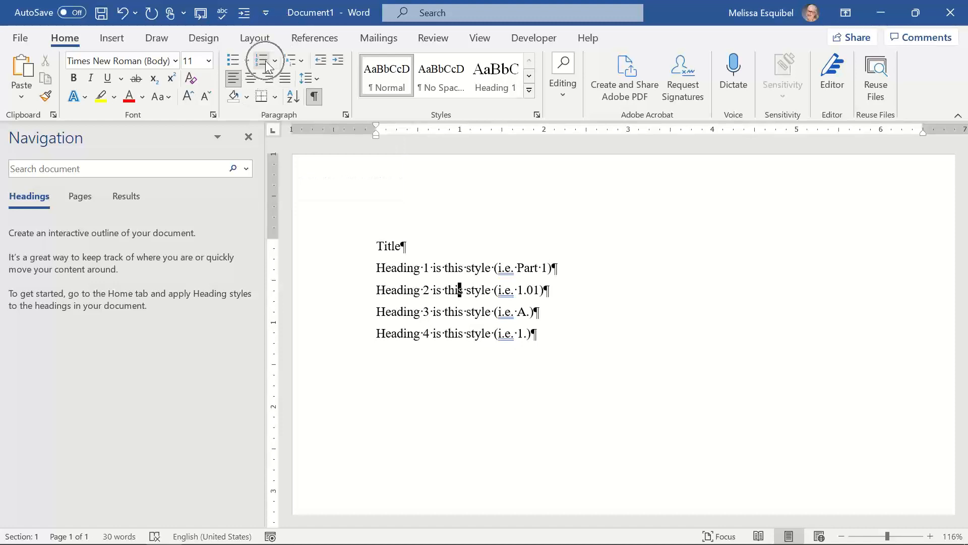
pyautogui.click(304, 65)
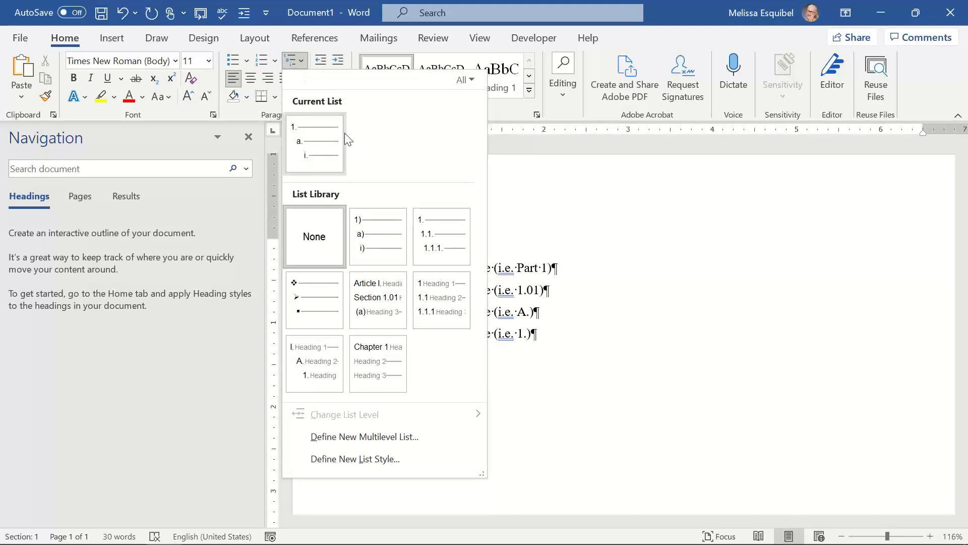
pyautogui.moveTo(427, 297)
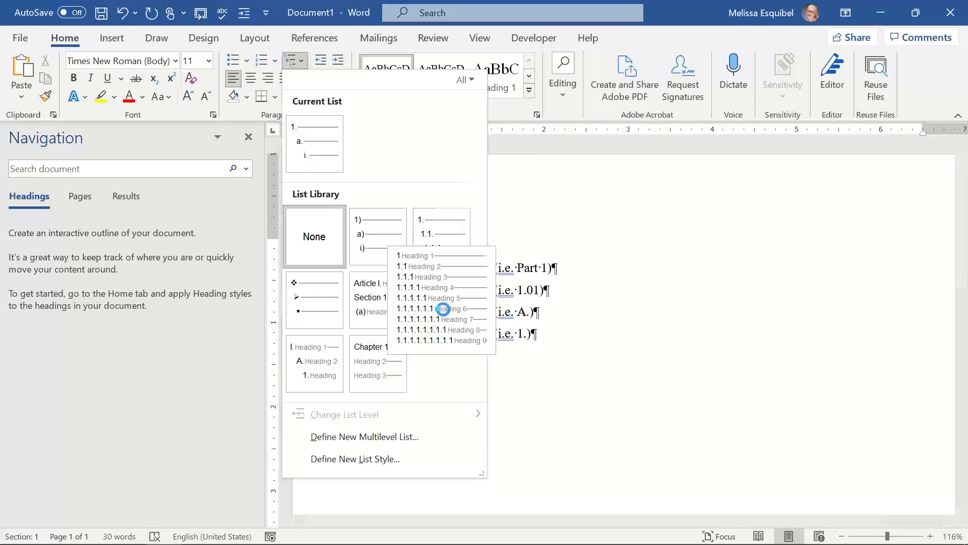
pyautogui.click(444, 312)
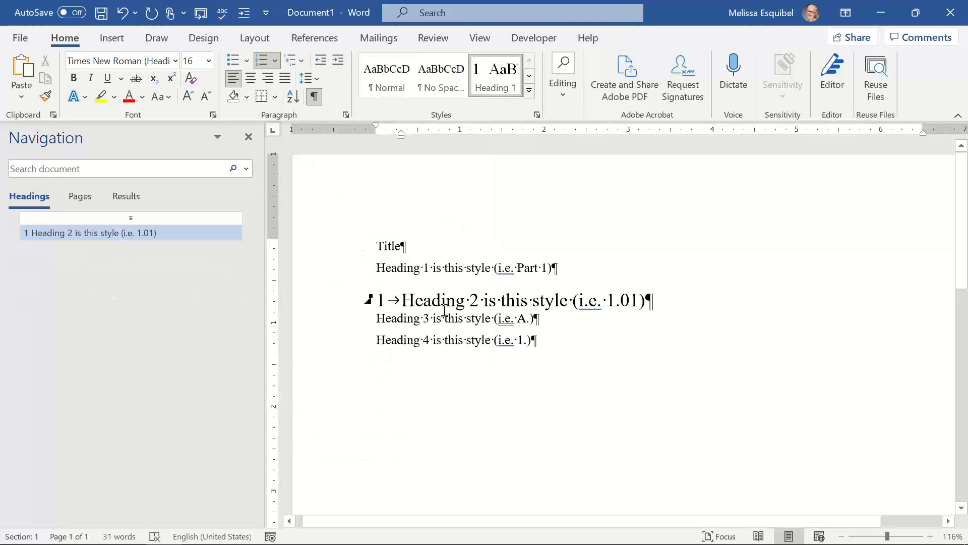
pyautogui.hotkey('ctrl', 'z')
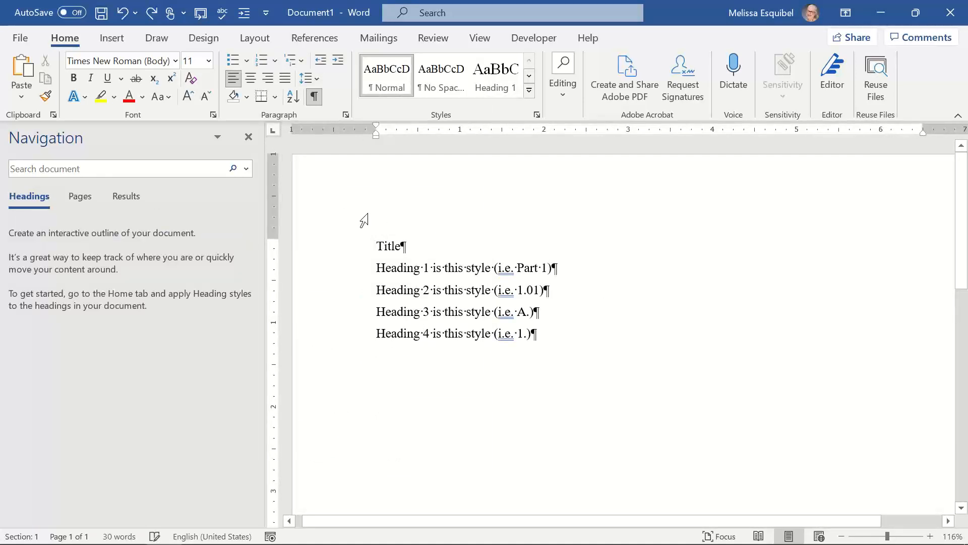
# Define a new multilevel list with "Part " before the level 1 number, and show the dialog's additional list options.
pyautogui.click(302, 58)
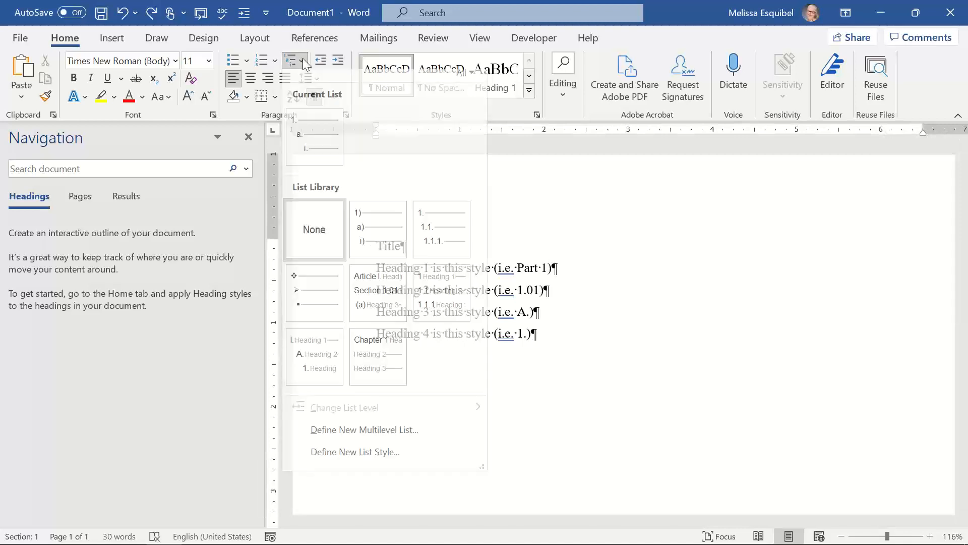
pyautogui.click(404, 438)
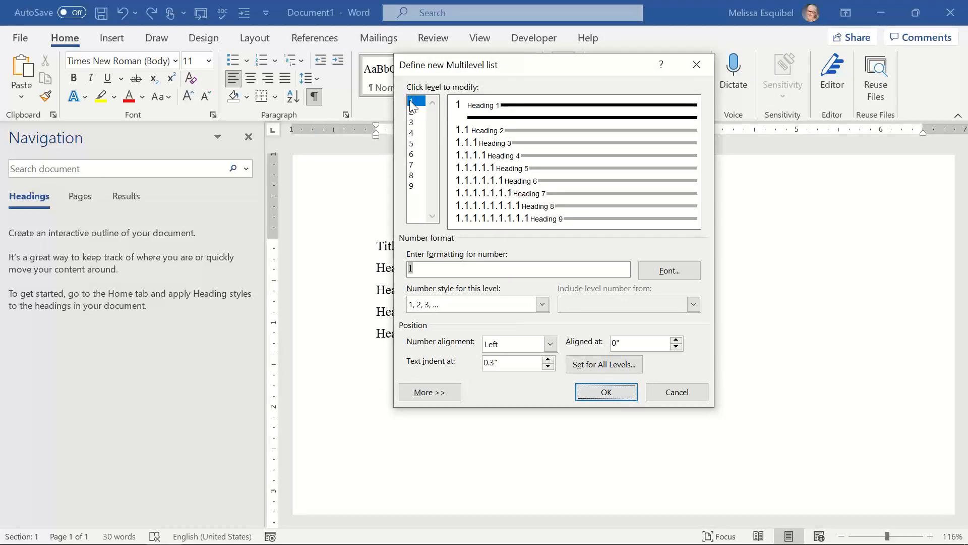
pyautogui.click(436, 269)
pyautogui.click(442, 269)
pyautogui.press('Left')
pyautogui.moveTo(525, 59); pyautogui.dragTo(589, 92)
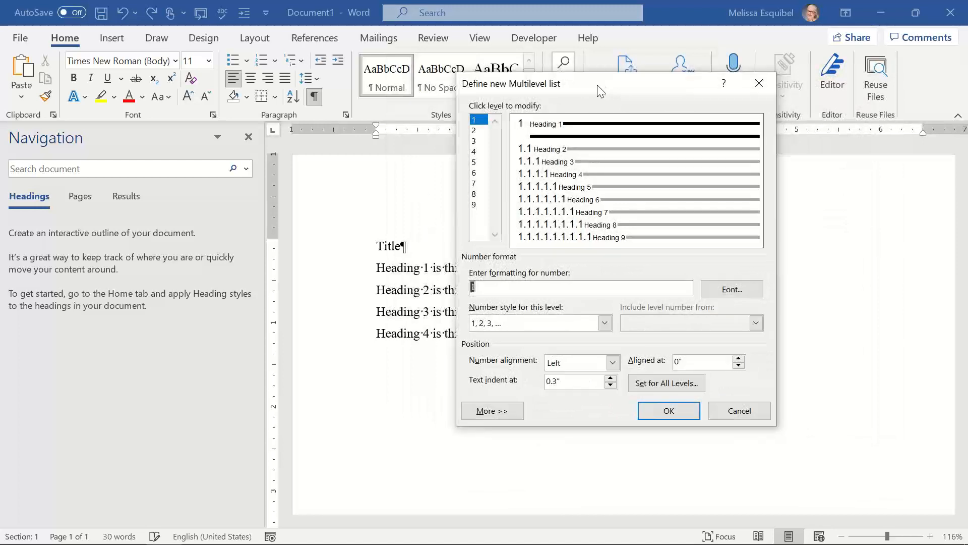
pyautogui.write('Part')
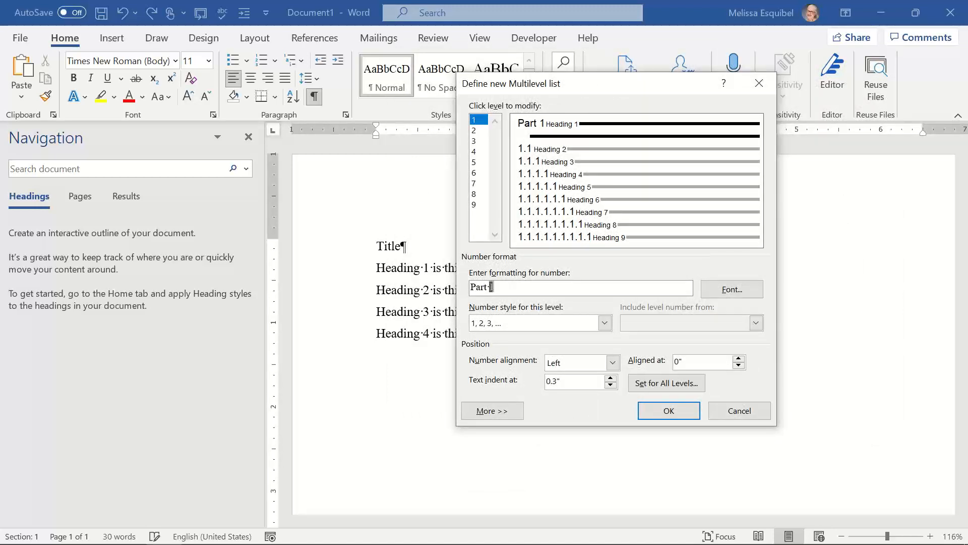
pyautogui.click(502, 416)
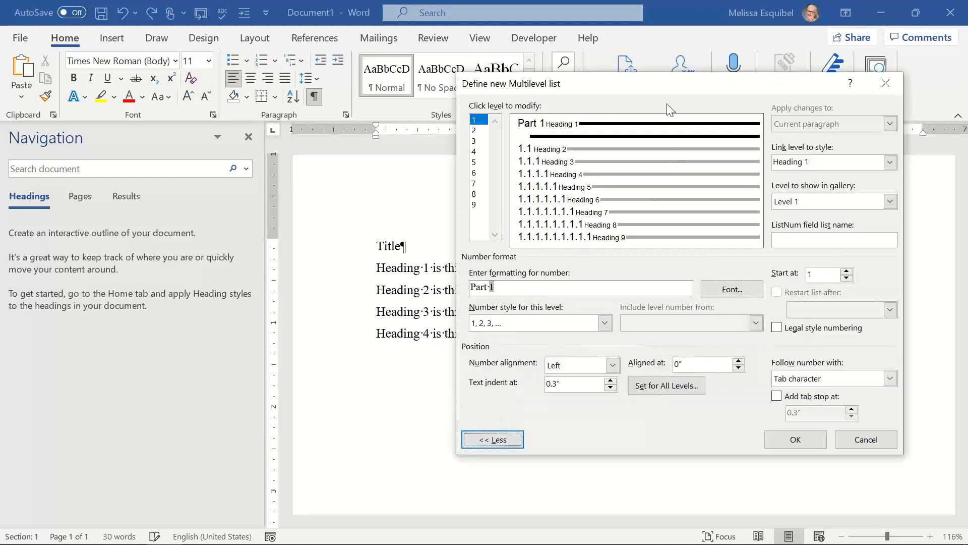
# Set the level 1 "Part 1" number to be followed by a space instead of a tab character.
pyautogui.moveTo(659, 95); pyautogui.dragTo(553, 76)
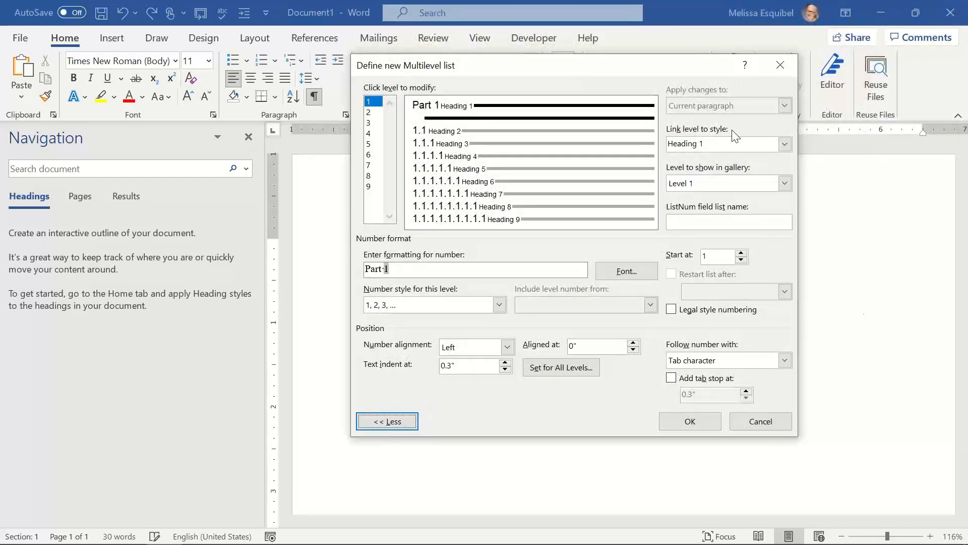
pyautogui.click(785, 362)
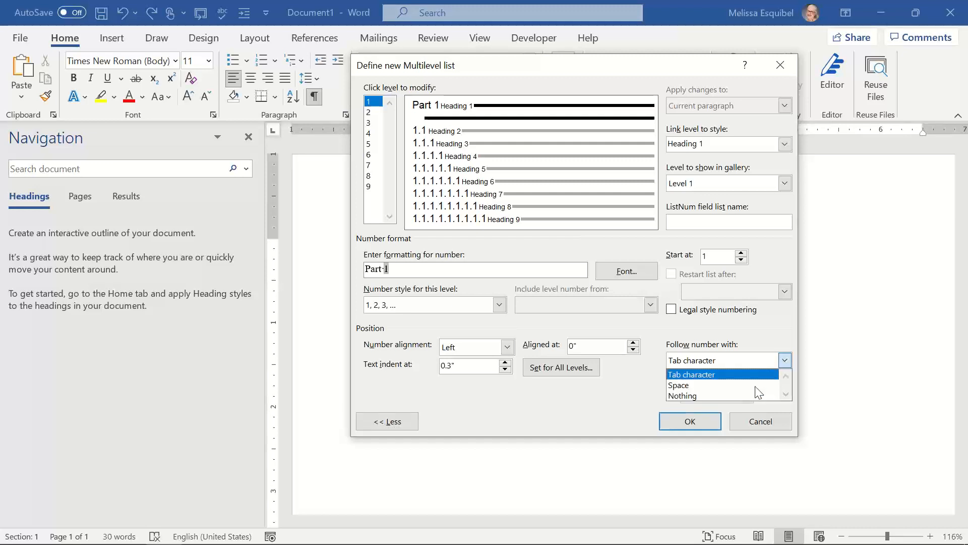
pyautogui.click(755, 386)
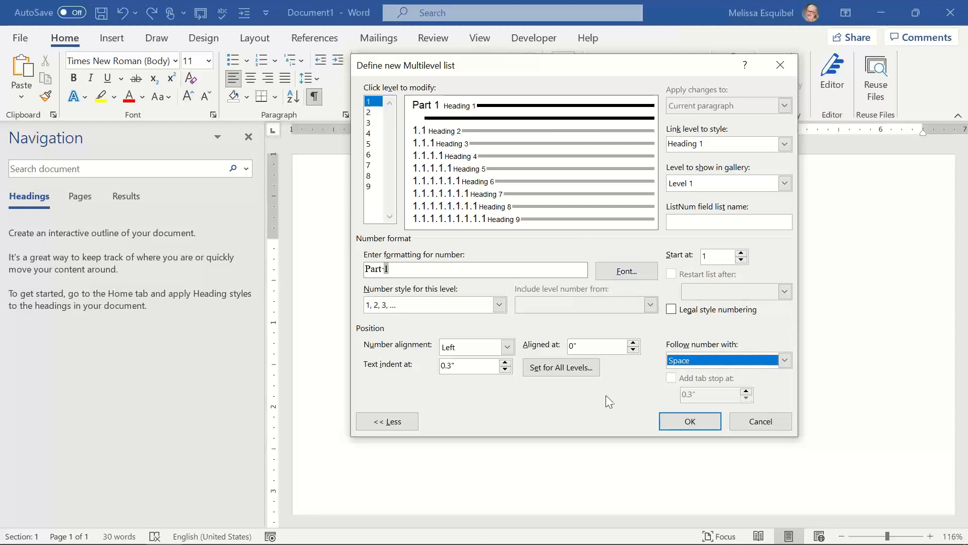
# Give level 2 of the multilevel list the 01, 02, 03, … number style so it is numbered 1.01.
pyautogui.click(374, 113)
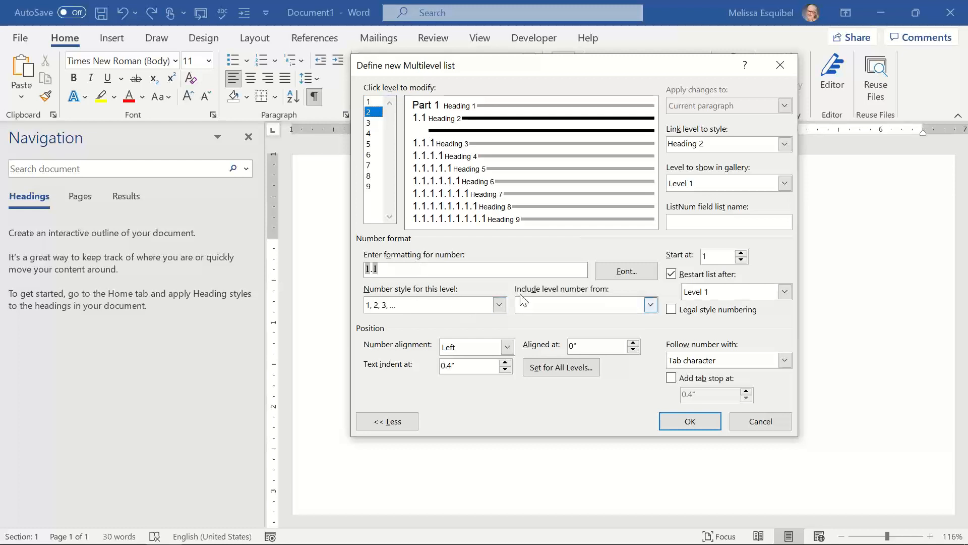
pyautogui.click(499, 304)
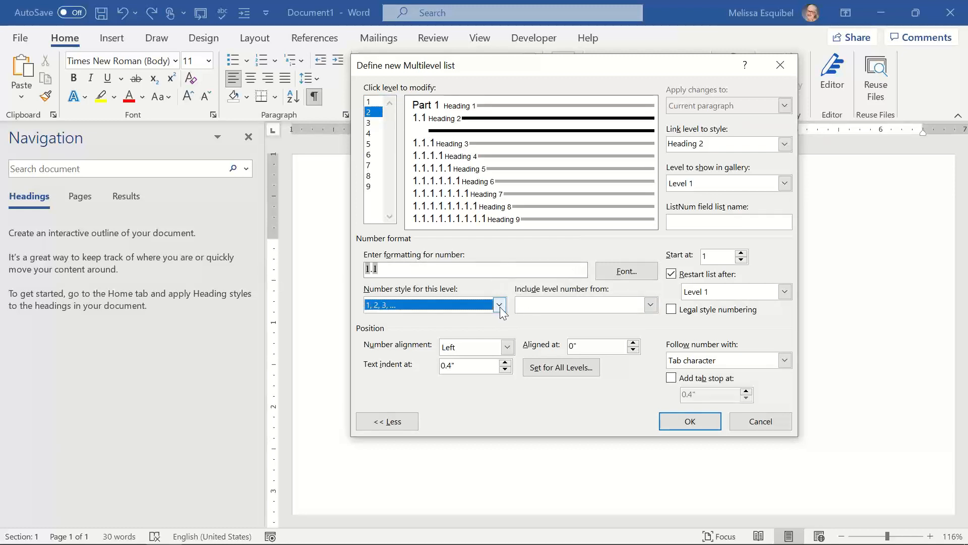
pyautogui.click(503, 370)
pyautogui.click(503, 370)
pyautogui.click(503, 370)
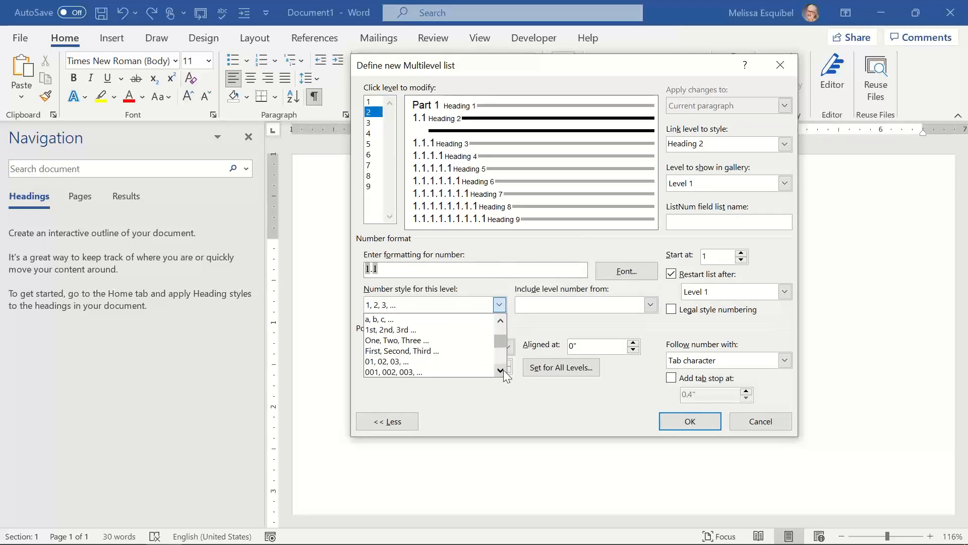
pyautogui.click(503, 370)
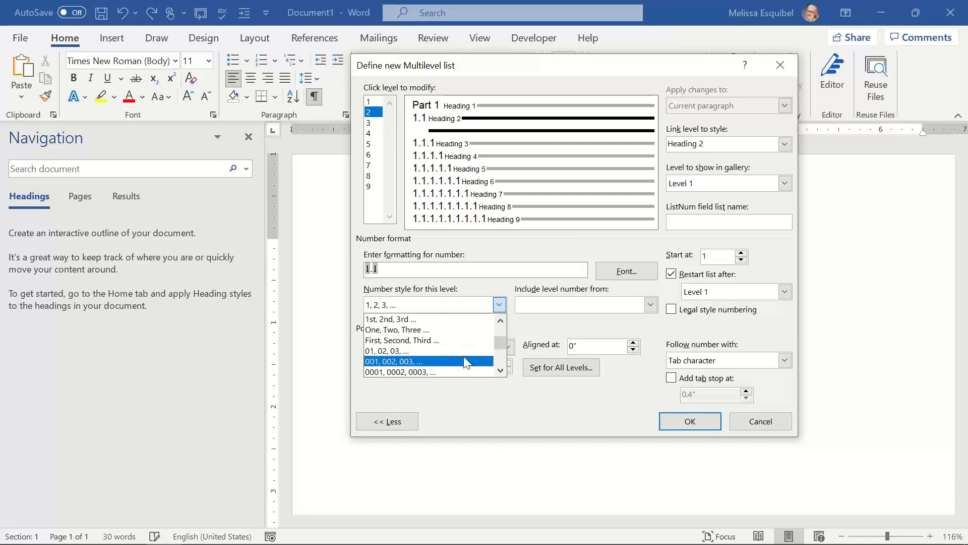
pyautogui.click(462, 352)
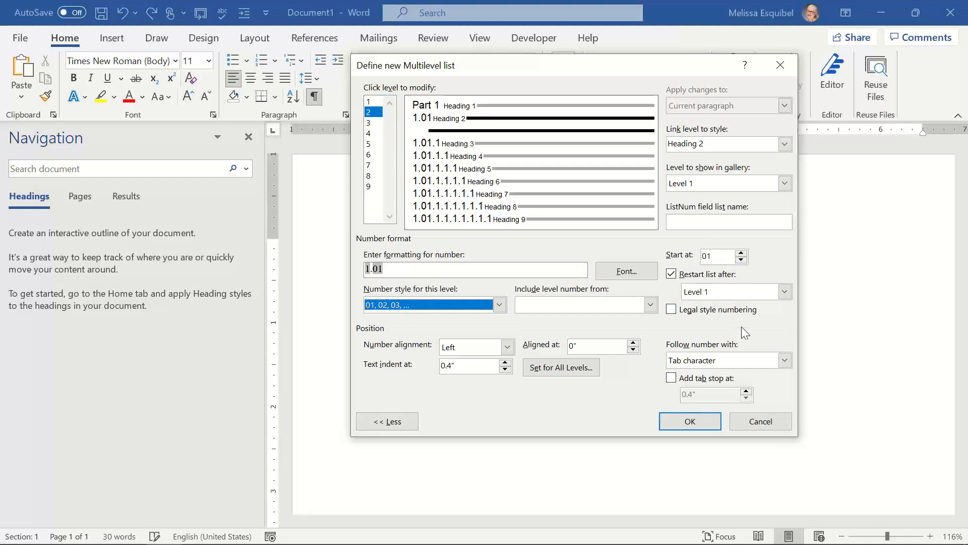
# Follow the level 2 number with a space and increase its alignment position to indent it beneath level 1.
pyautogui.click(785, 361)
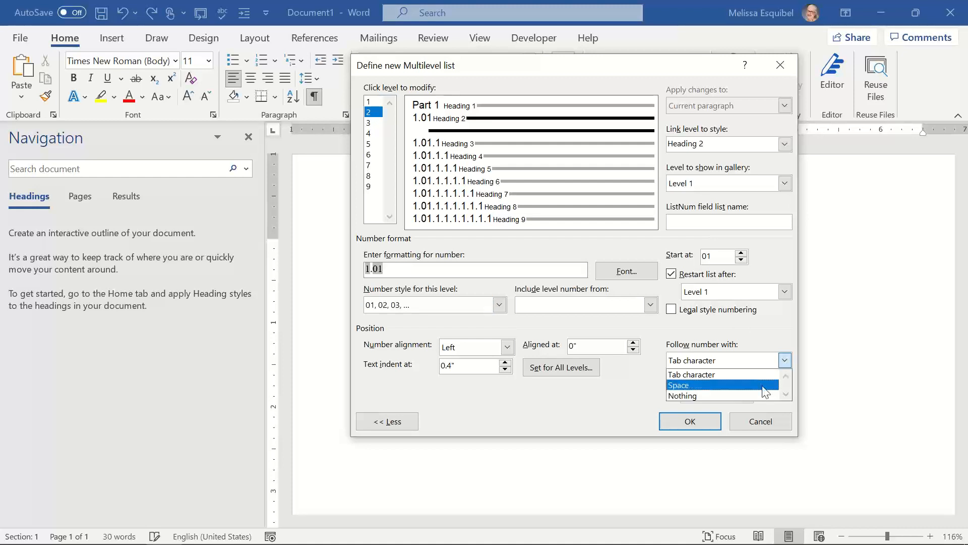
pyautogui.click(766, 386)
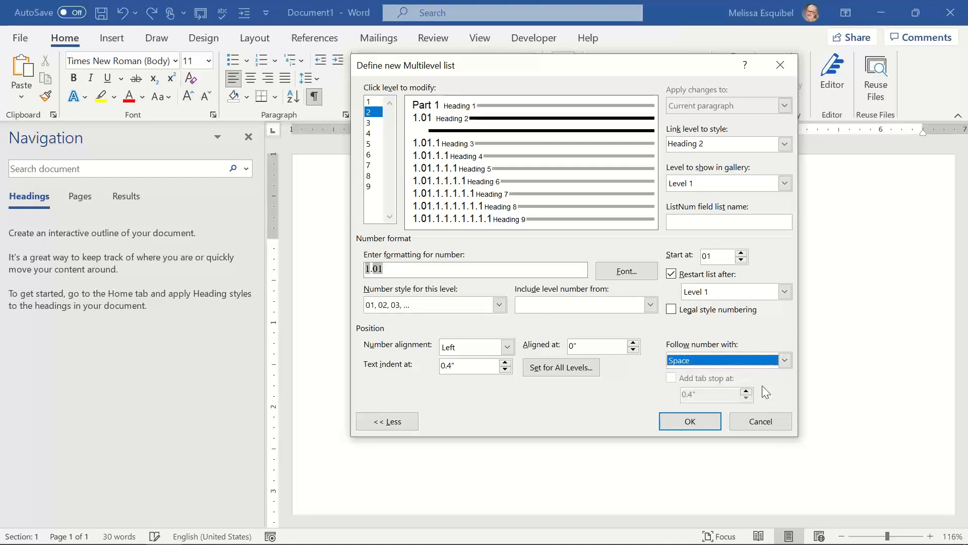
pyautogui.click(633, 343)
pyautogui.click(633, 343)
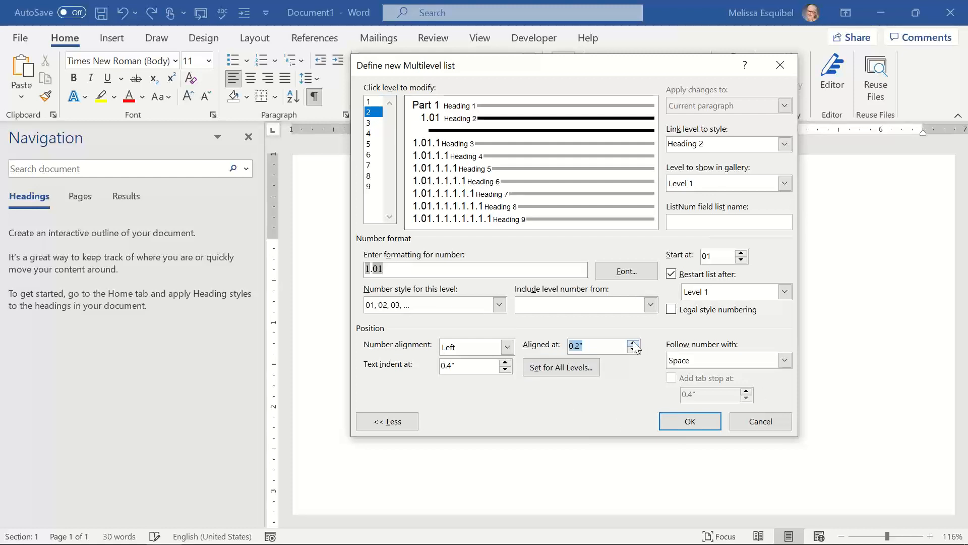
pyautogui.click(633, 343)
pyautogui.click(632, 343)
pyautogui.click(632, 343)
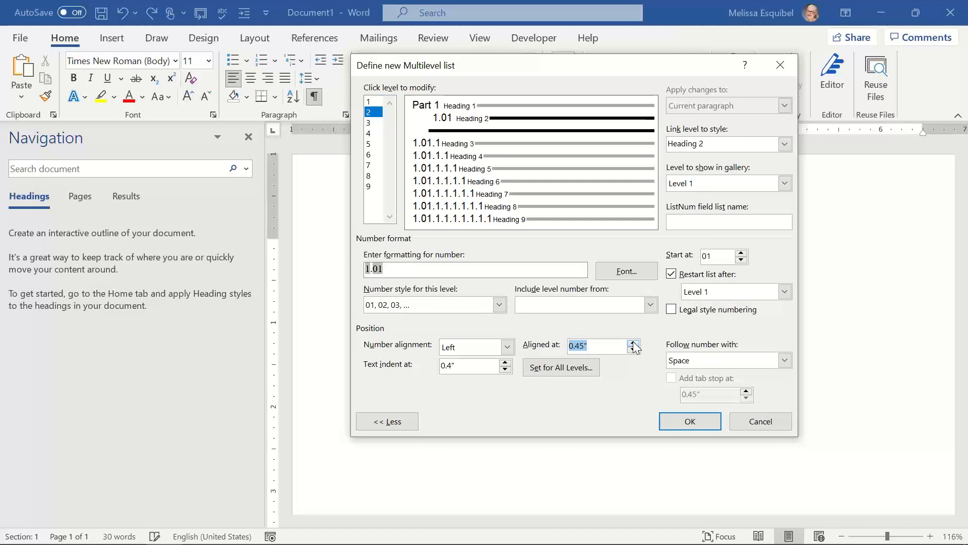
pyautogui.click(632, 343)
pyautogui.click(633, 343)
pyautogui.click(633, 343)
pyautogui.click(633, 343)
# Replace the level 3 number format with the A, B, C, … style followed by a period.
pyautogui.click(377, 123)
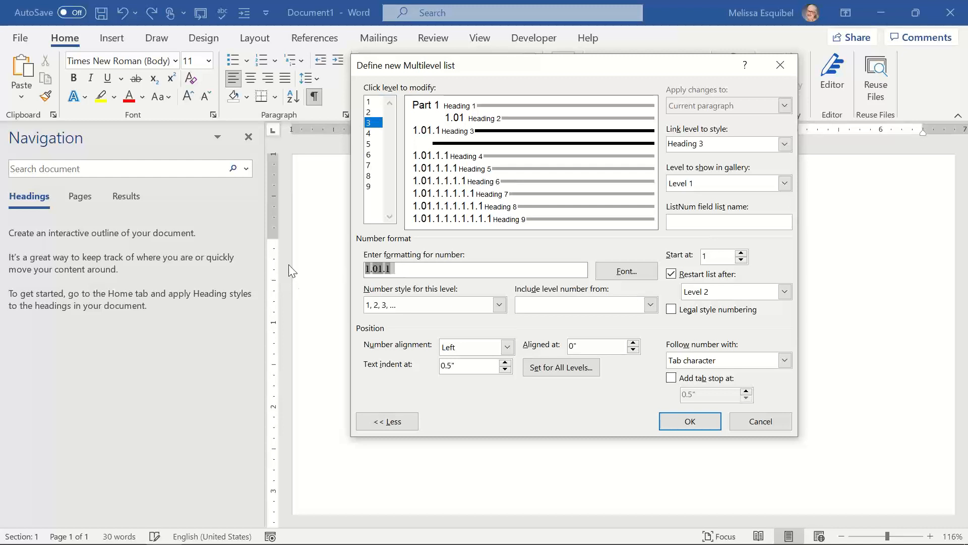
pyautogui.press('BackSpace')
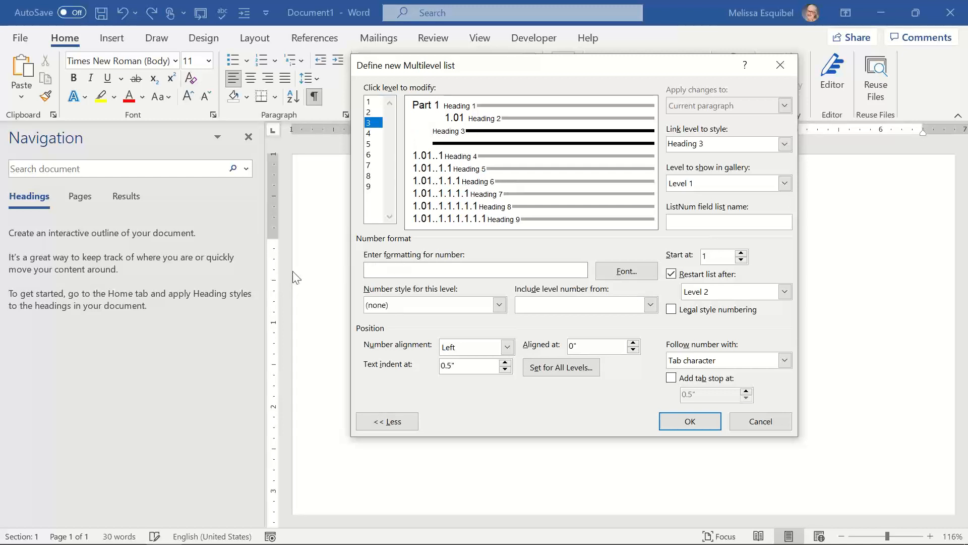
pyautogui.click(500, 305)
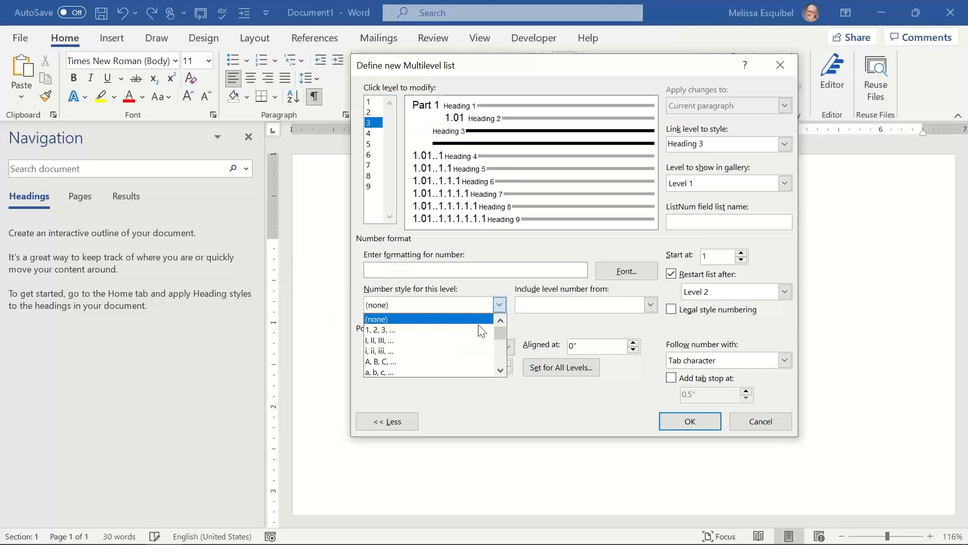
pyautogui.click(461, 361)
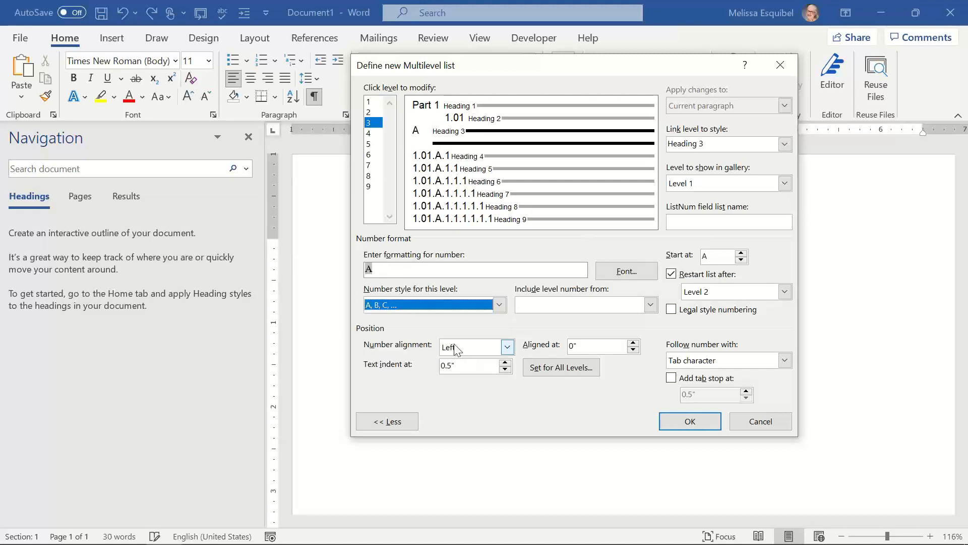
pyautogui.click(405, 271)
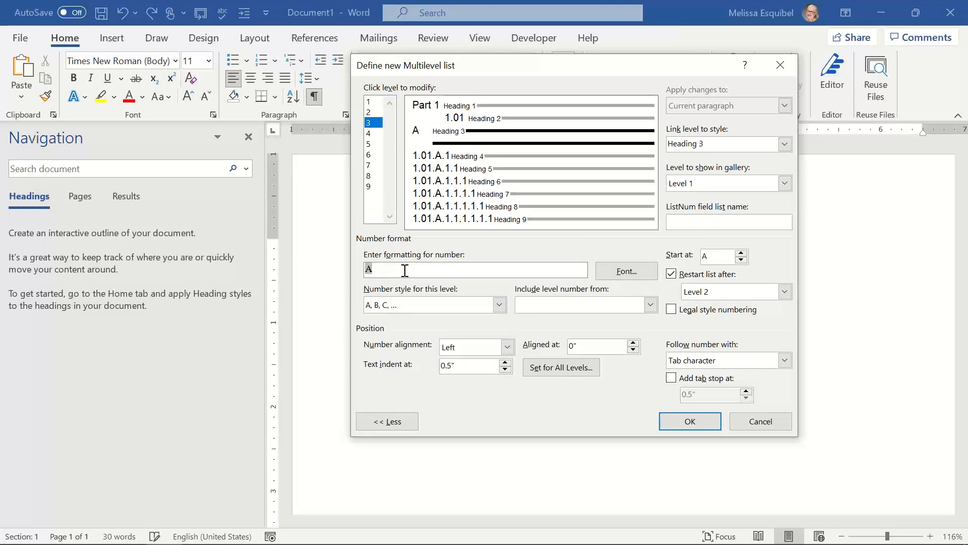
pyautogui.write('.')
# Follow the level 3 number with a space and align it at 1.35".
pyautogui.click(788, 363)
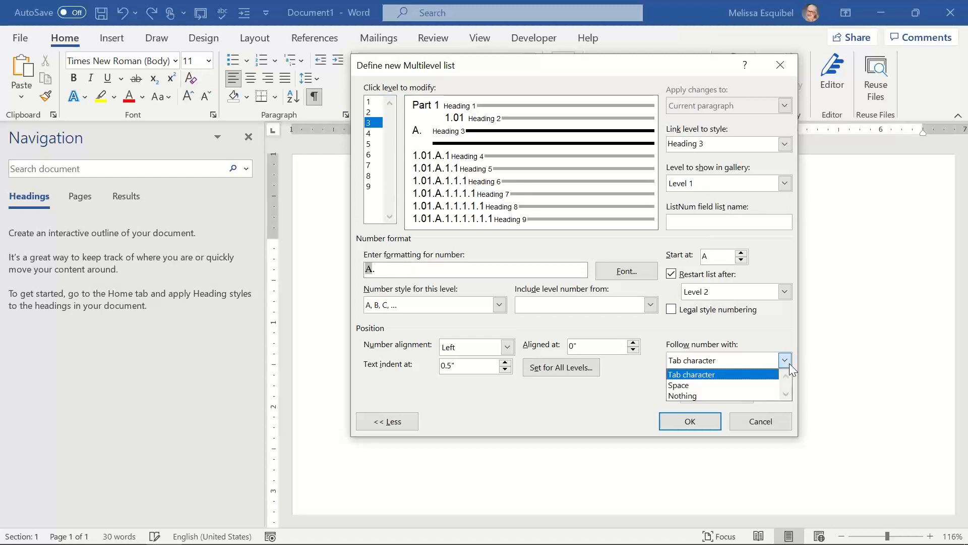
pyautogui.click(765, 386)
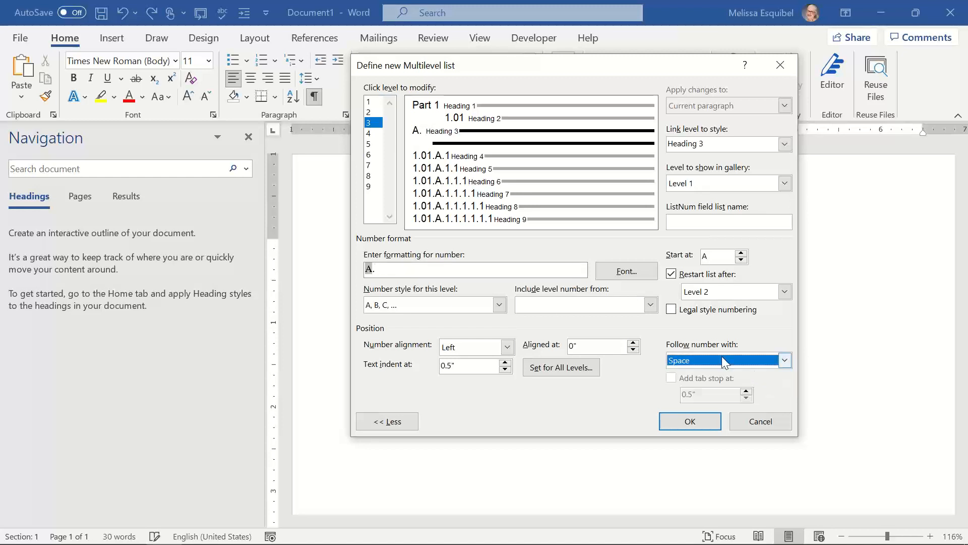
pyautogui.click(632, 342)
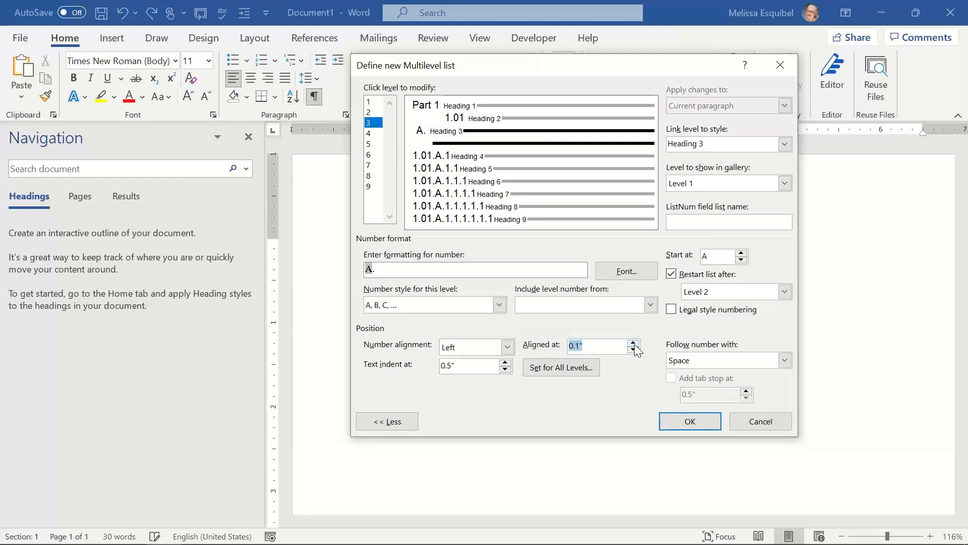
pyautogui.click(634, 342)
pyautogui.click(633, 343)
pyautogui.click(633, 343)
pyautogui.click(633, 343)
pyautogui.click(634, 343)
pyautogui.click(633, 343)
pyautogui.click(633, 343)
pyautogui.click(633, 343)
pyautogui.click(633, 343)
pyautogui.click(633, 342)
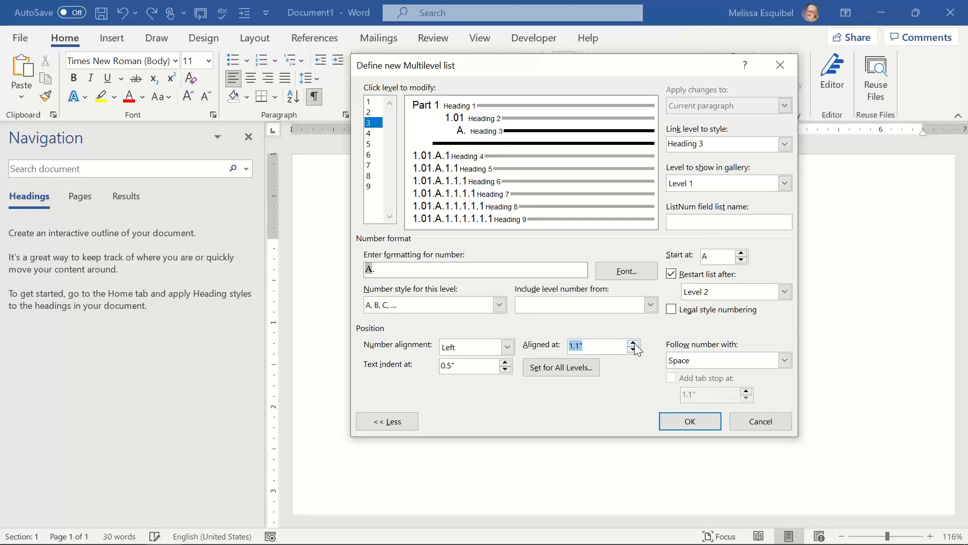
pyautogui.click(633, 343)
pyautogui.click(633, 343)
pyautogui.click(634, 343)
pyautogui.click(633, 343)
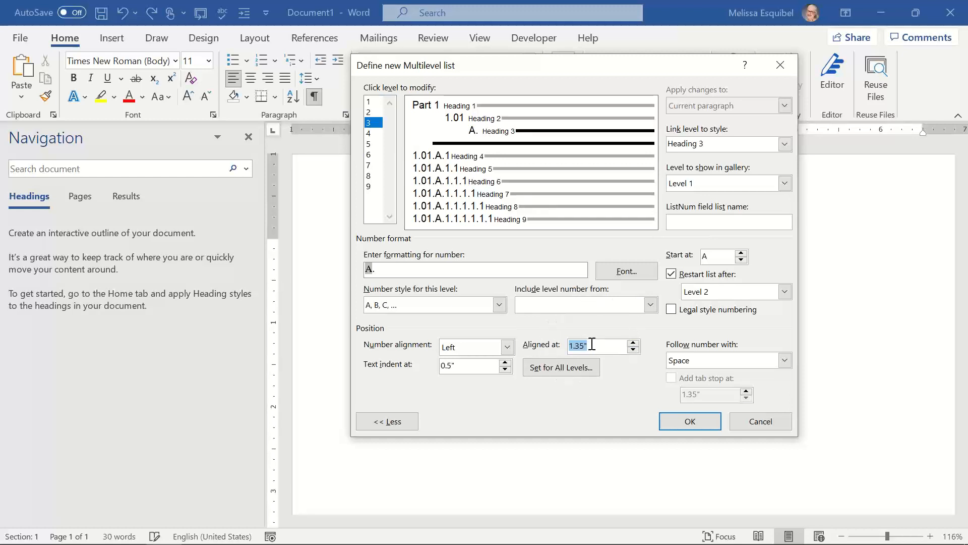
# Replace the level 4 number format with the 1, 2, 3, … style followed by a period.
pyautogui.click(368, 133)
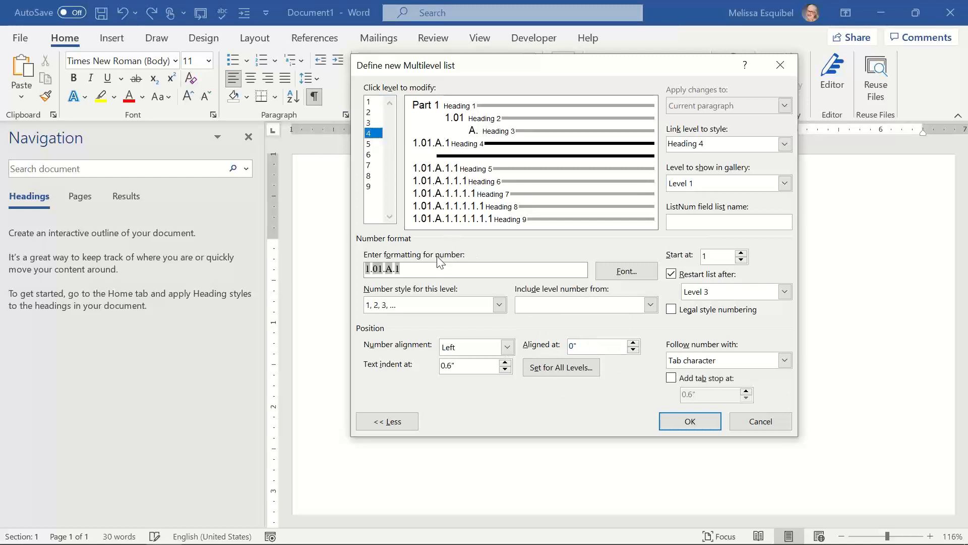
pyautogui.moveTo(432, 267); pyautogui.dragTo(310, 270)
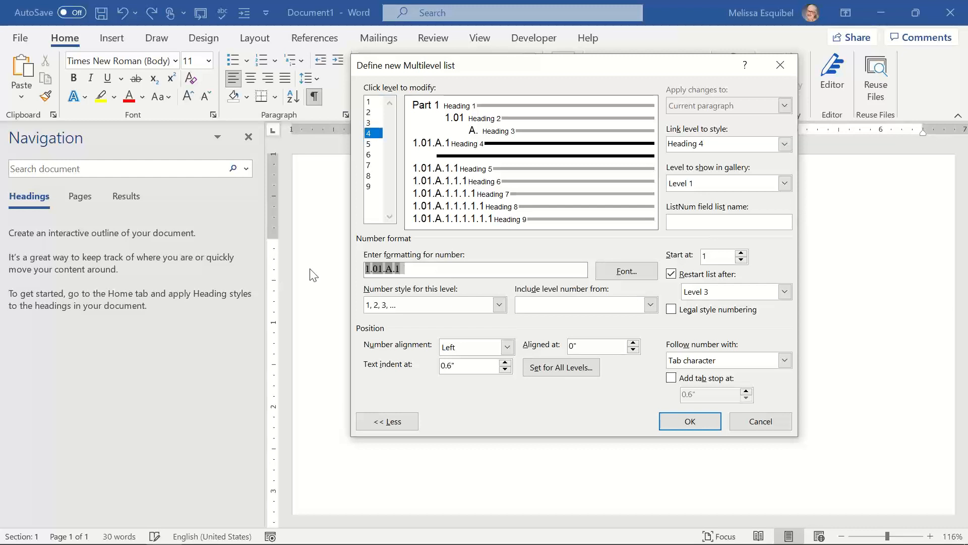
pyautogui.press('Delete')
pyautogui.click(499, 305)
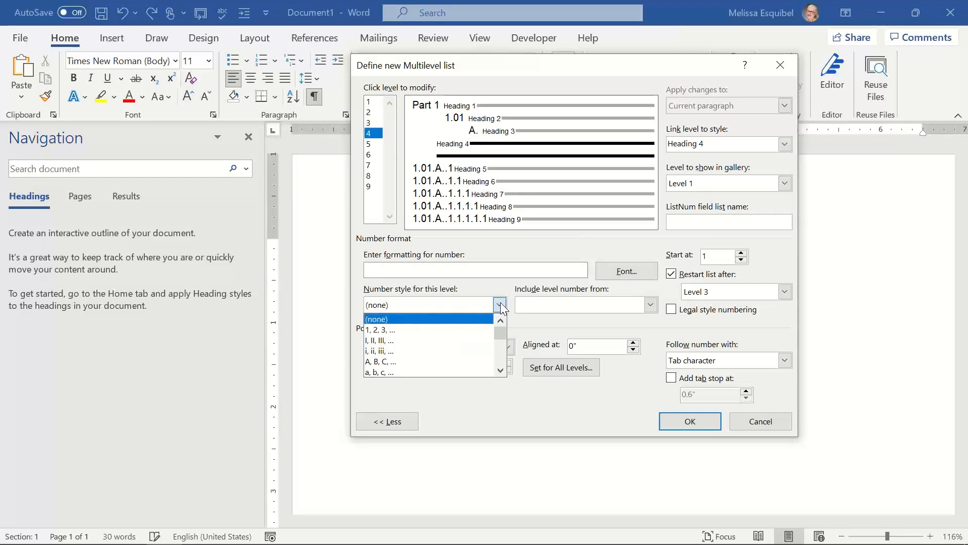
pyautogui.click(473, 329)
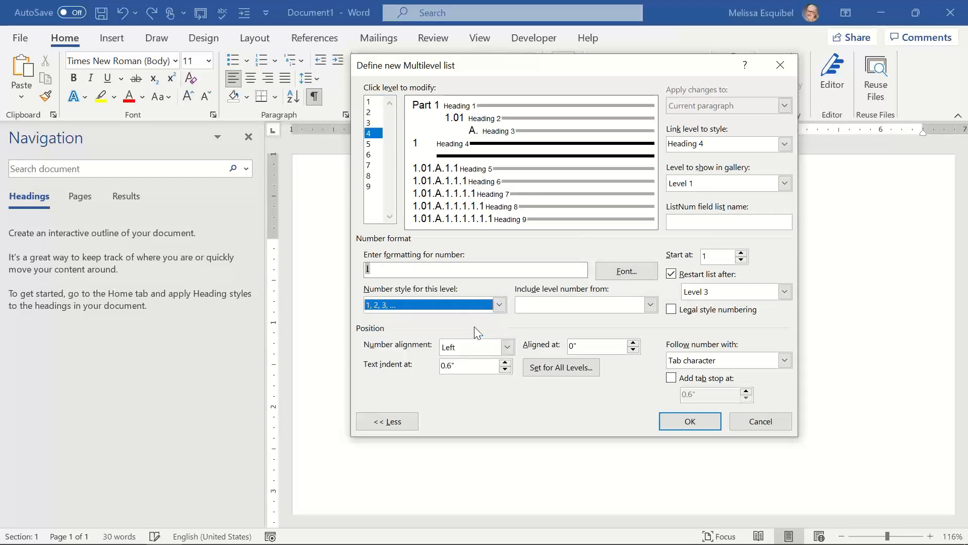
pyautogui.click(399, 271)
pyautogui.write('.')
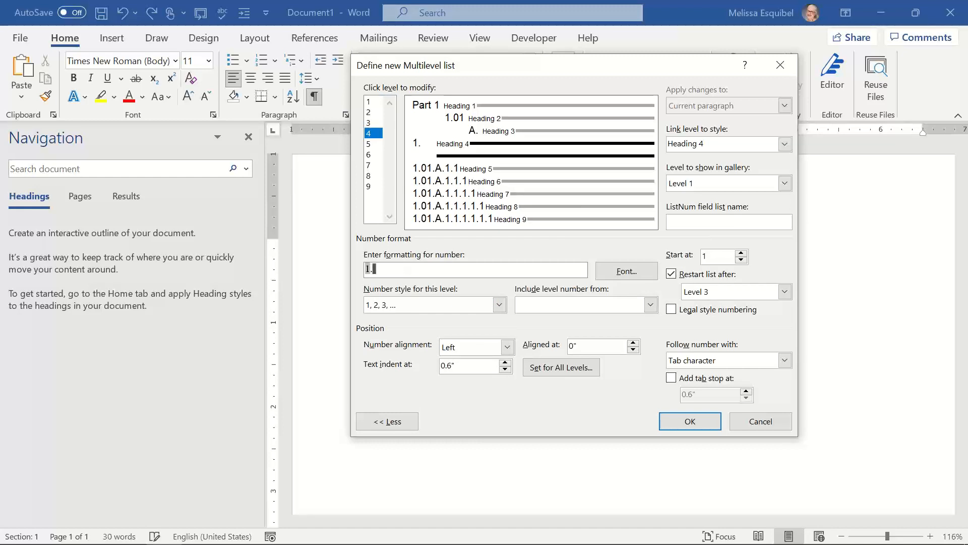
# Follow the level 4 number with a space, align it at 1.7", and accept the multilevel list definition.
pyautogui.click(785, 360)
pyautogui.click(735, 383)
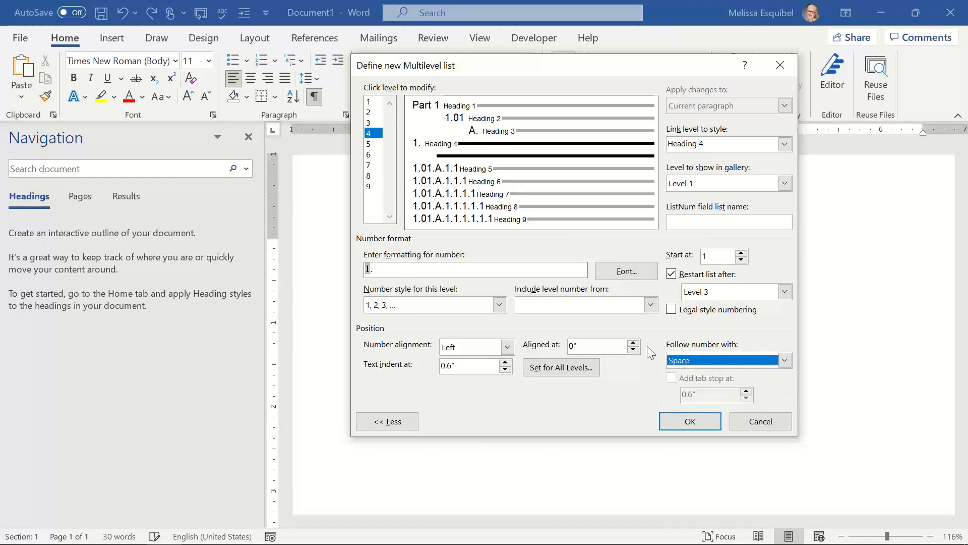
pyautogui.click(633, 343)
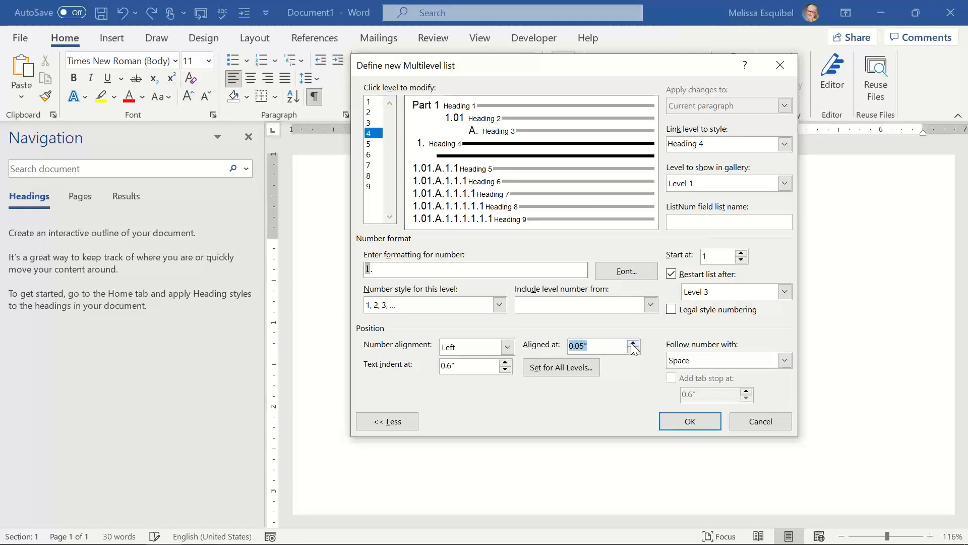
pyautogui.click(633, 343)
pyautogui.click(633, 343)
pyautogui.click(633, 343)
pyautogui.click(633, 343)
pyautogui.click(633, 343)
pyautogui.click(632, 343)
pyautogui.click(633, 343)
pyautogui.click(633, 343)
pyautogui.click(632, 343)
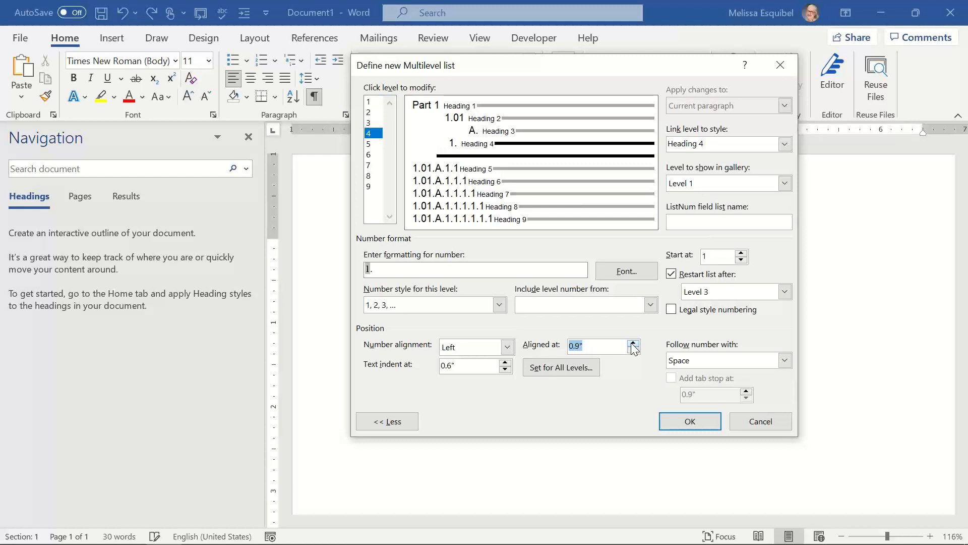
pyautogui.click(633, 343)
pyautogui.click(633, 343)
pyautogui.click(633, 343)
pyautogui.click(633, 343)
pyautogui.click(633, 343)
pyautogui.click(633, 343)
pyautogui.click(632, 342)
pyautogui.click(633, 343)
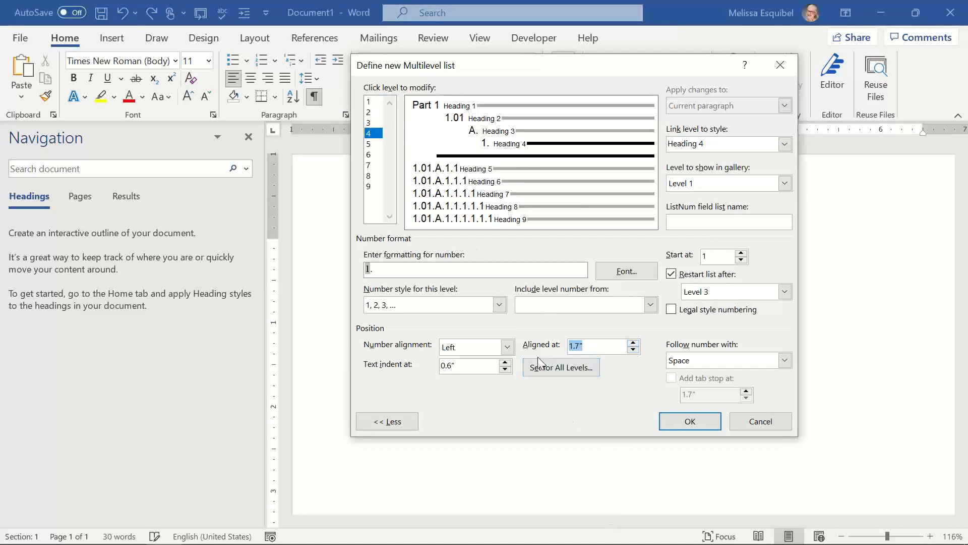
pyautogui.click(665, 422)
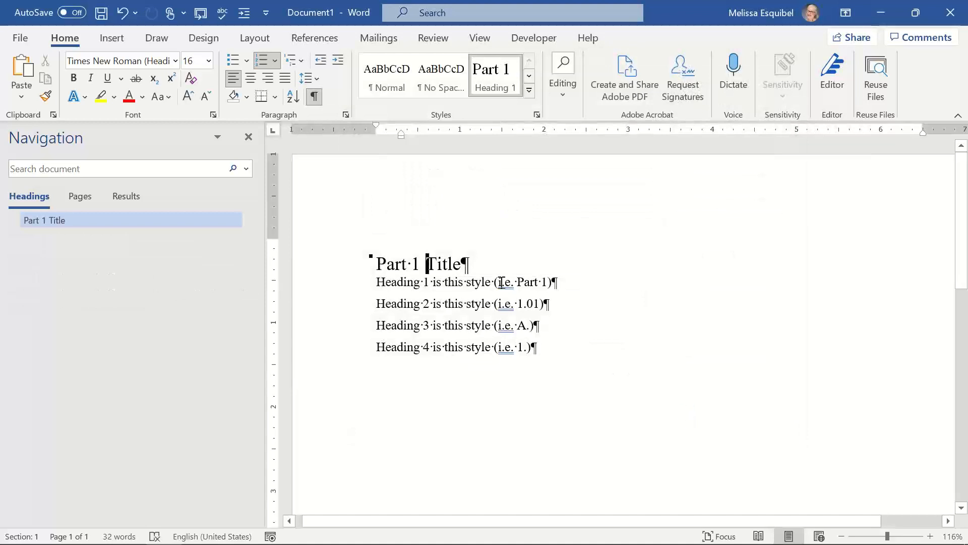
# Apply the Title style to the document's "Title" line in place of Heading 1.
pyautogui.click(444, 263)
pyautogui.click(529, 89)
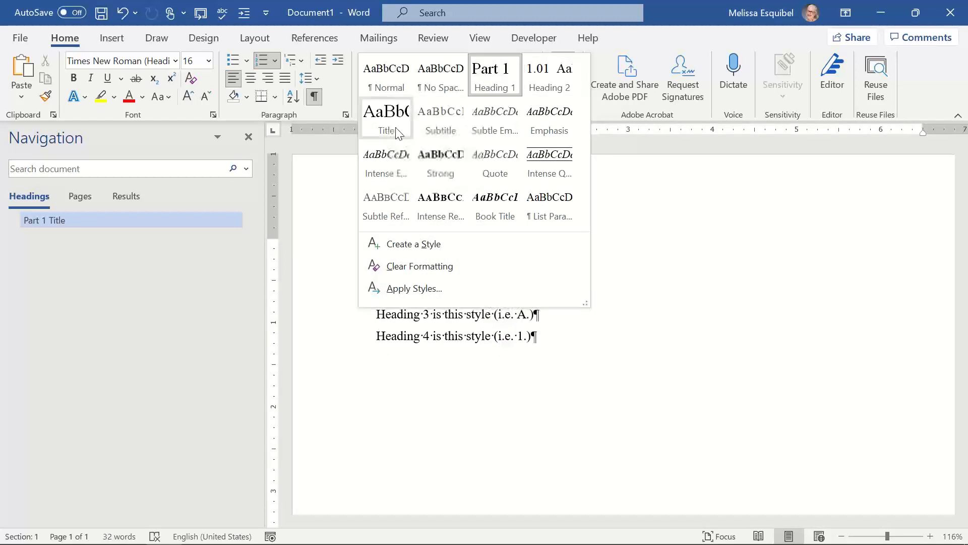
pyautogui.click(386, 115)
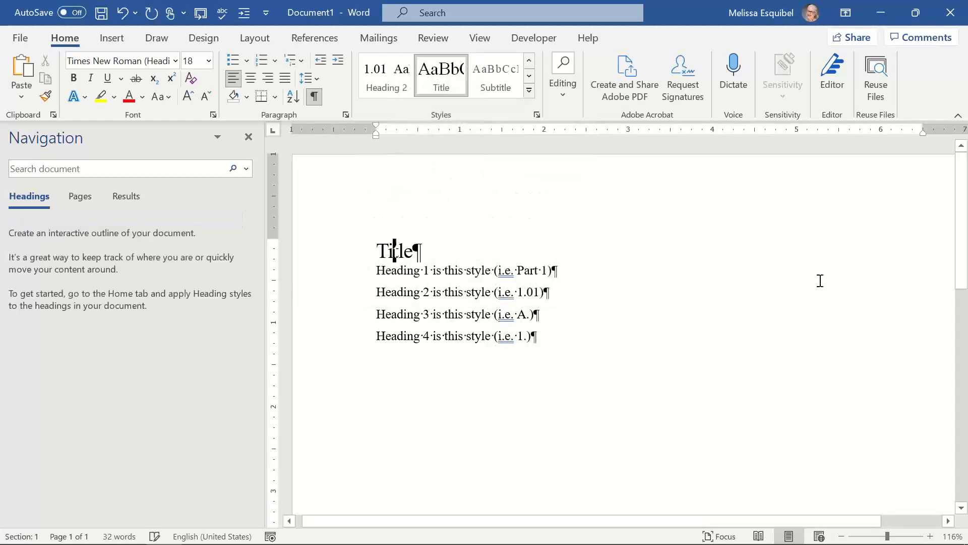
# Apply the Heading 1, Heading 2, Heading 3 and Heading 4 styles to the four sample lines that name them.
pyautogui.click(468, 270)
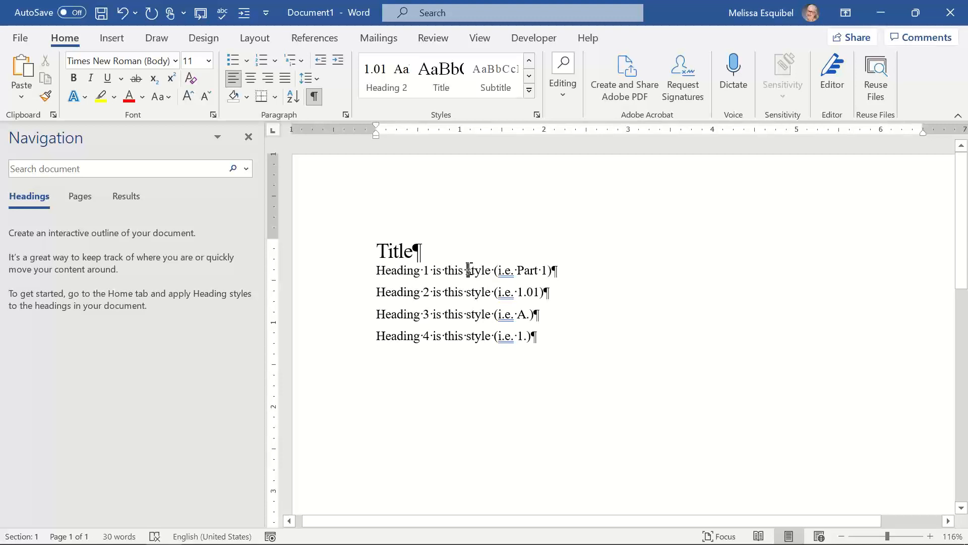
pyautogui.hotkey('ctrl', 'alt', '1')
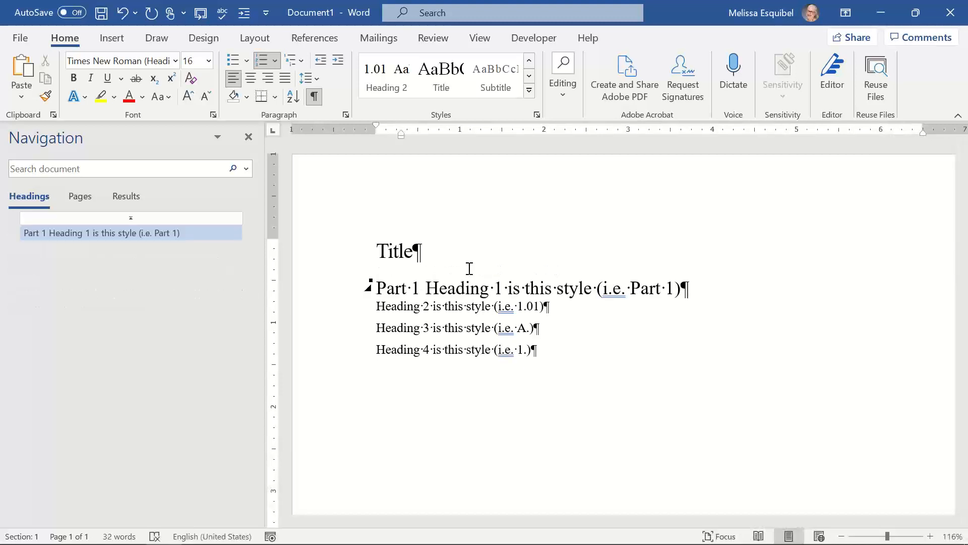
pyautogui.press('Down')
pyautogui.hotkey('ctrl', 'alt', '2')
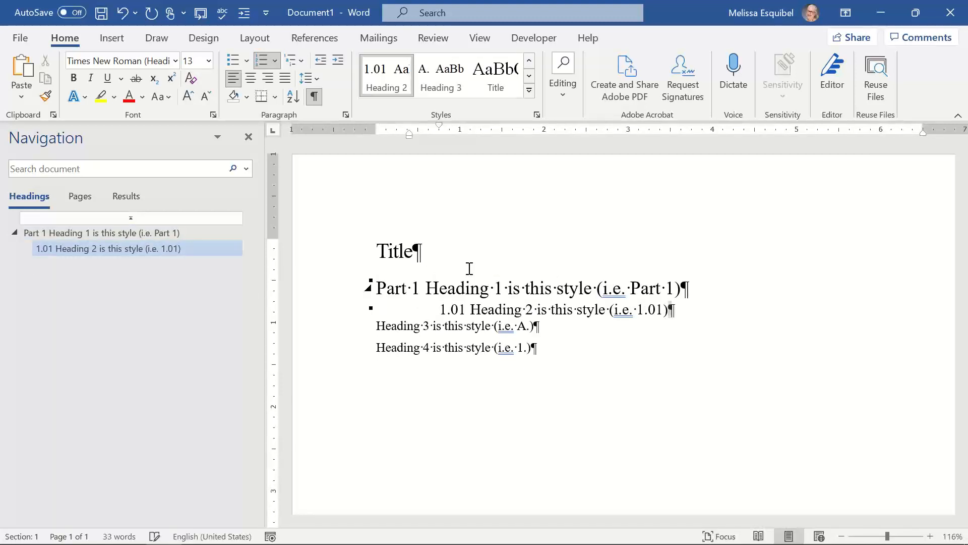
pyautogui.press('Down')
pyautogui.hotkey('ctrl', 'alt', '3')
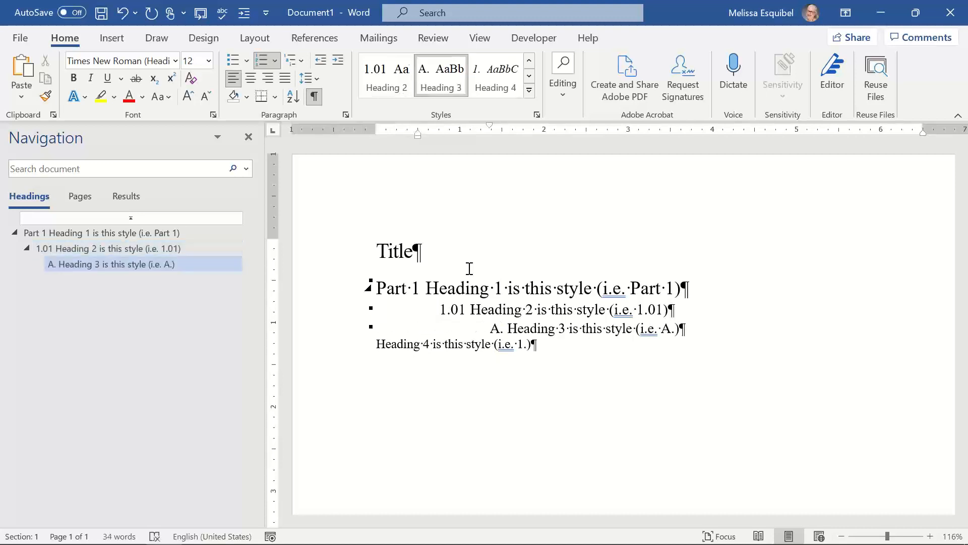
pyautogui.press('Down')
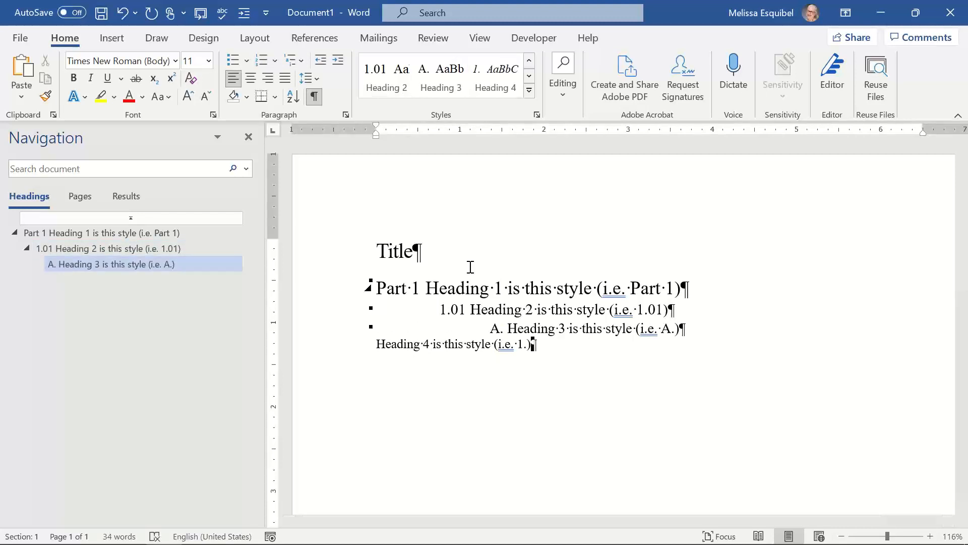
pyautogui.click(488, 86)
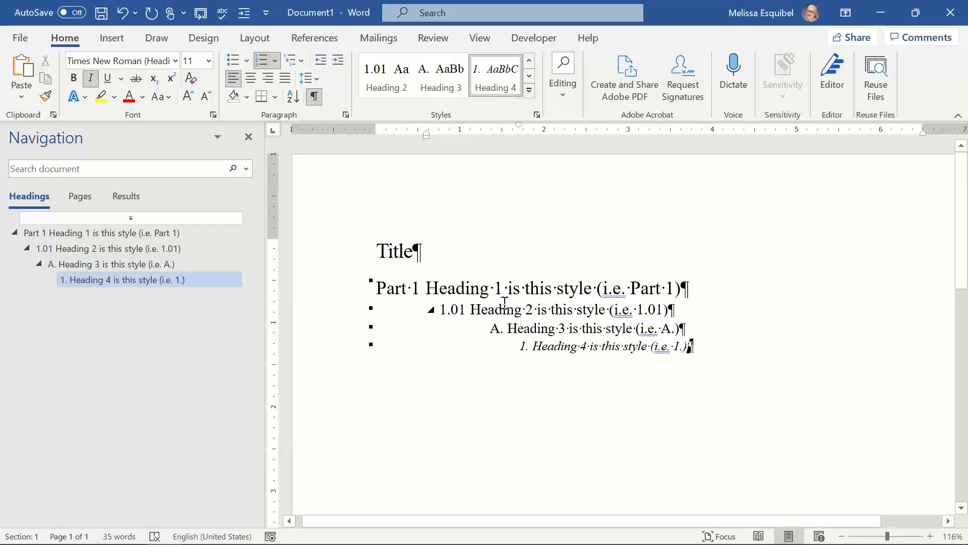
# Remove the italics from the Heading 4 line and update the Heading 4 style to match it.
pyautogui.click(327, 353)
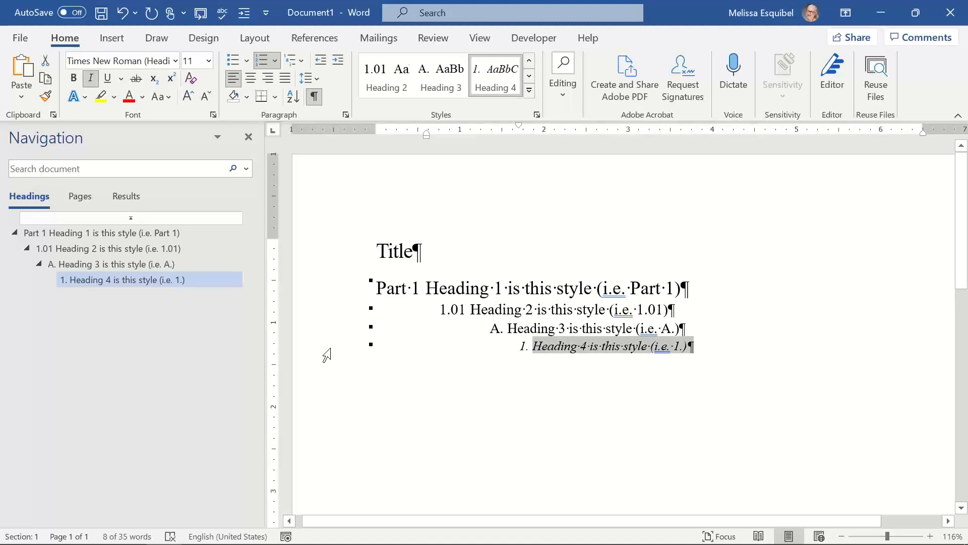
pyautogui.hotkey('ctrl', 'i')
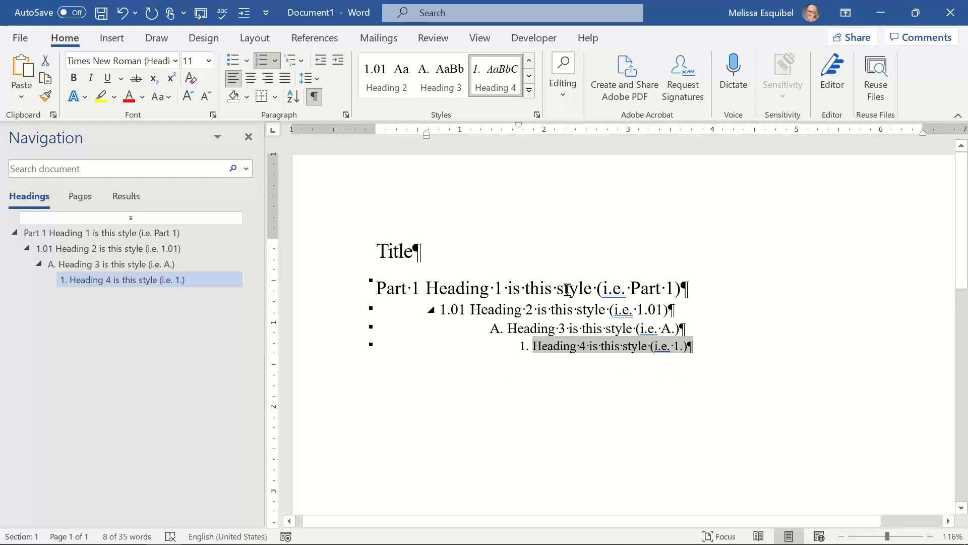
pyautogui.rightClick(492, 84)
pyautogui.click(555, 94)
# Save the current theme as Spec Theme.thmx in the Document Themes folder, replacing the existing file.
pyautogui.click(203, 38)
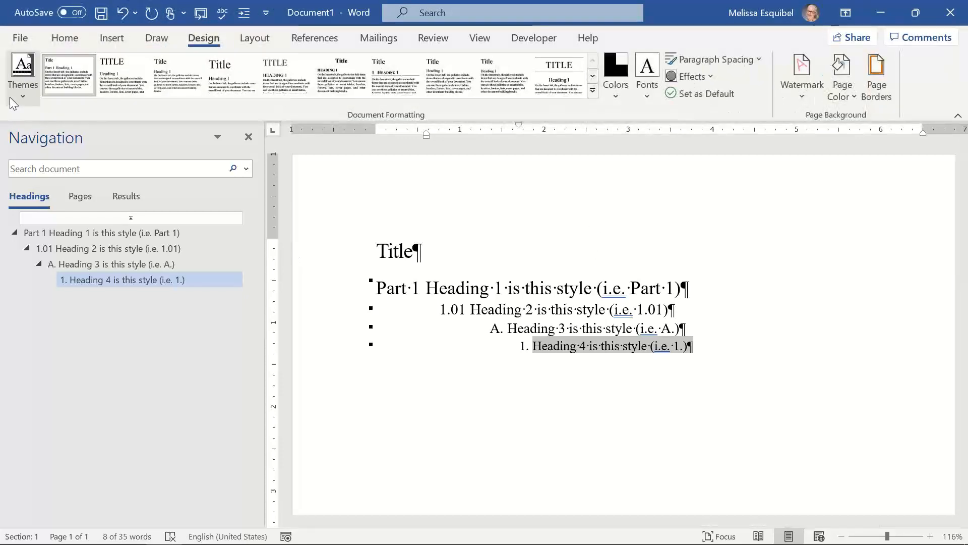
pyautogui.click(23, 73)
pyautogui.click(54, 468)
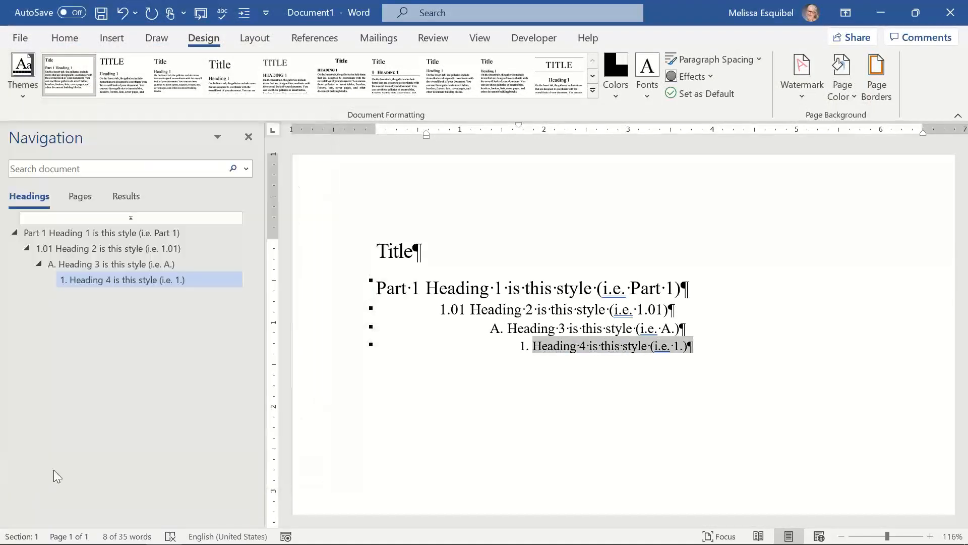
pyautogui.press('BackSpace')
pyautogui.write('s')
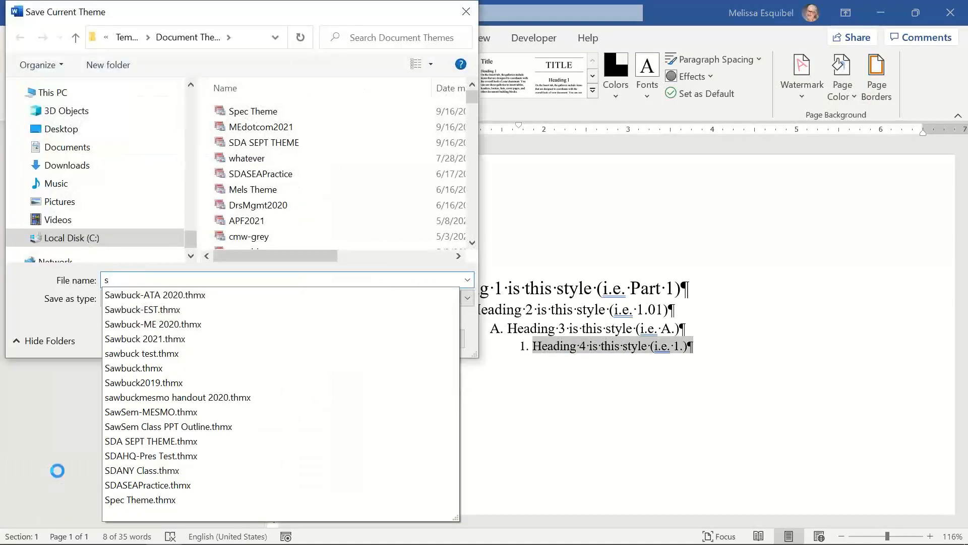
pyautogui.write('da')
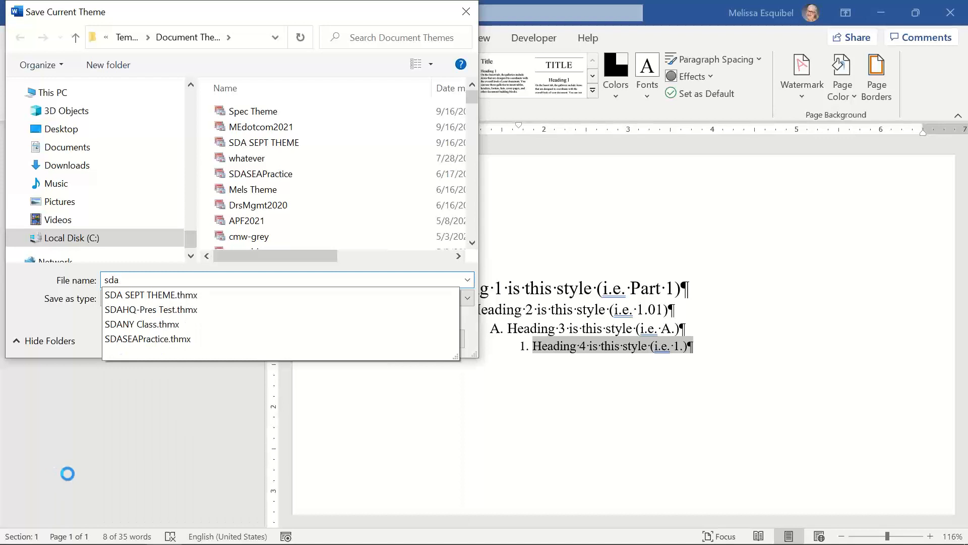
pyautogui.press('BackSpace')
pyautogui.press('BackSpace')
pyautogui.press('BackSpace')
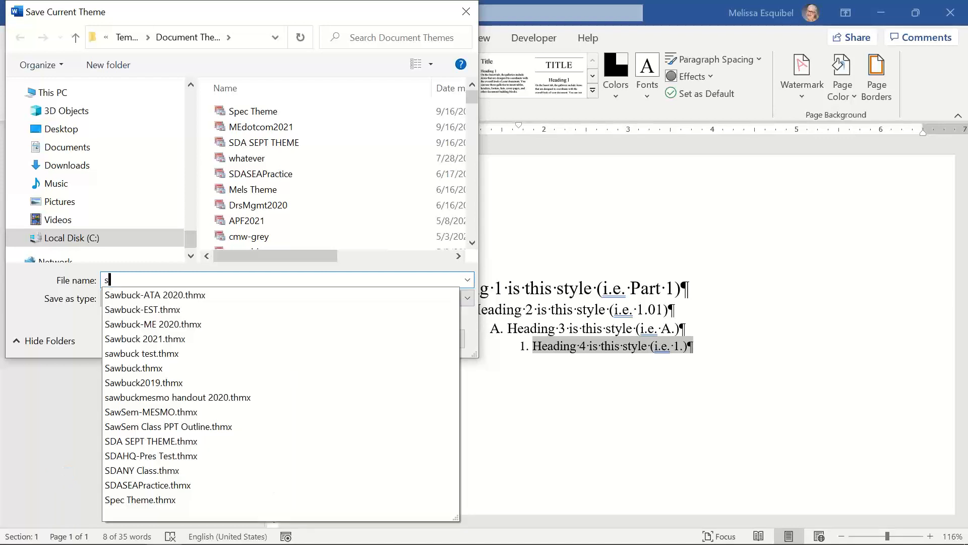
pyautogui.write('spe')
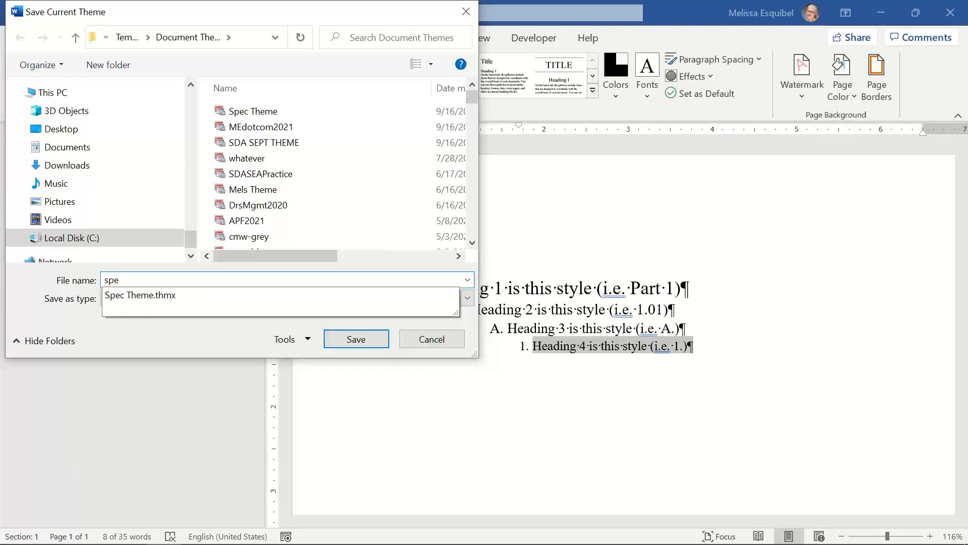
pyautogui.click(169, 292)
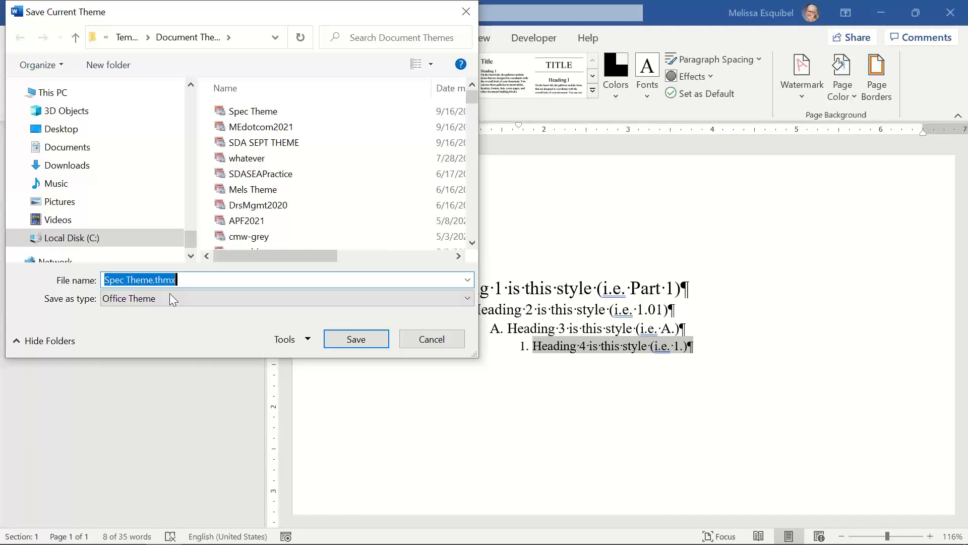
pyautogui.click(353, 341)
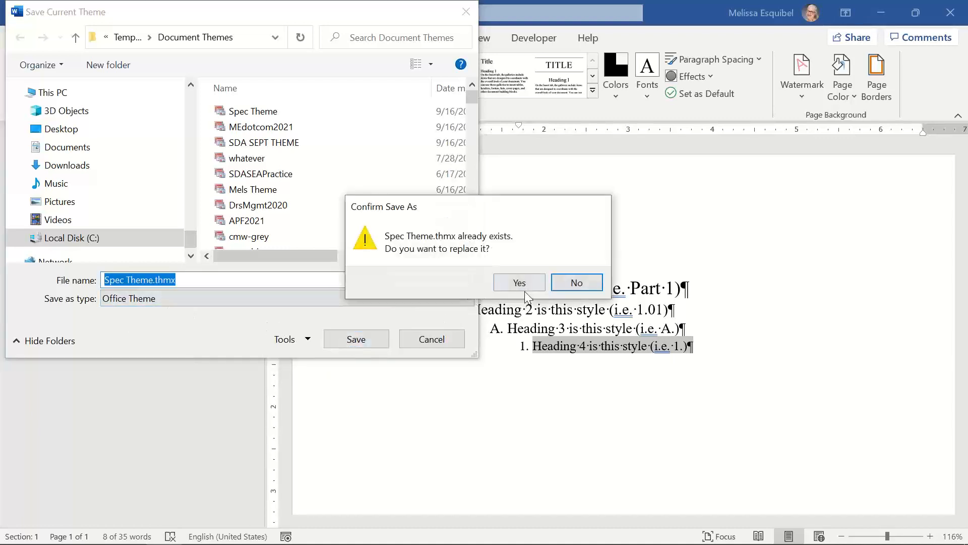
pyautogui.click(524, 286)
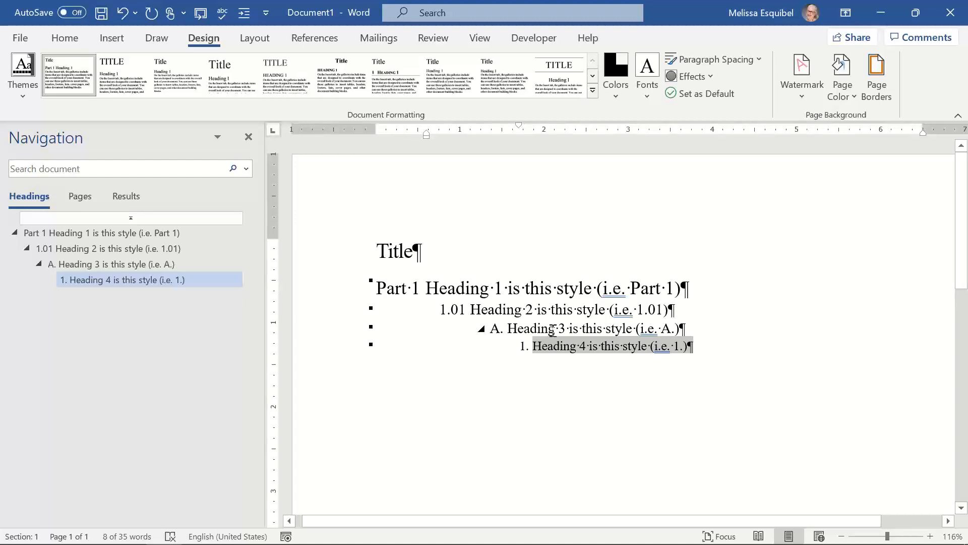
pyautogui.hotkey('alt', 'Tab')
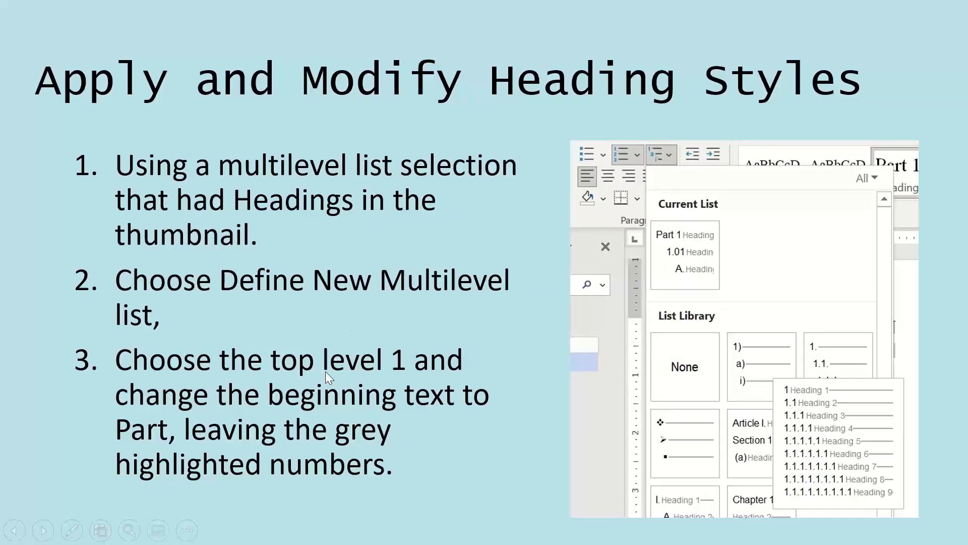
pyautogui.click(369, 429)
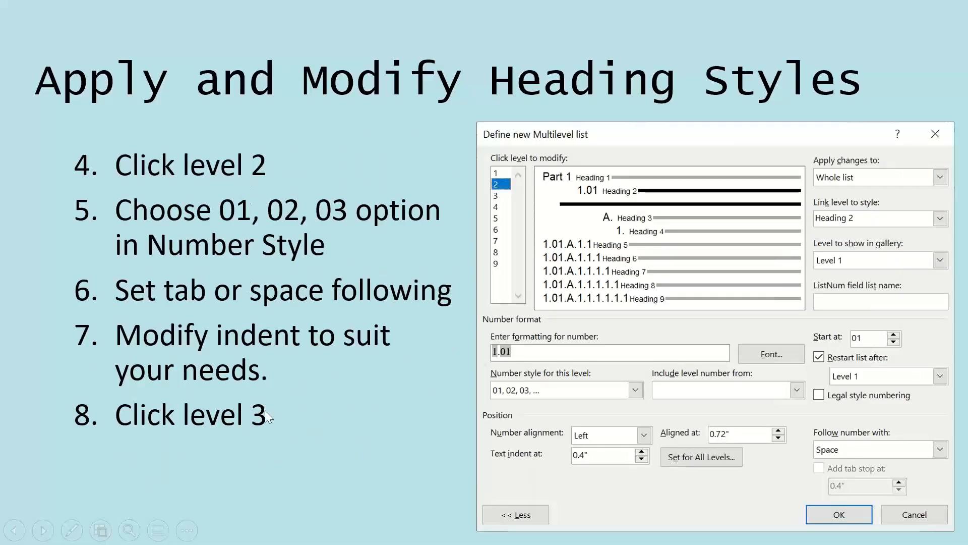
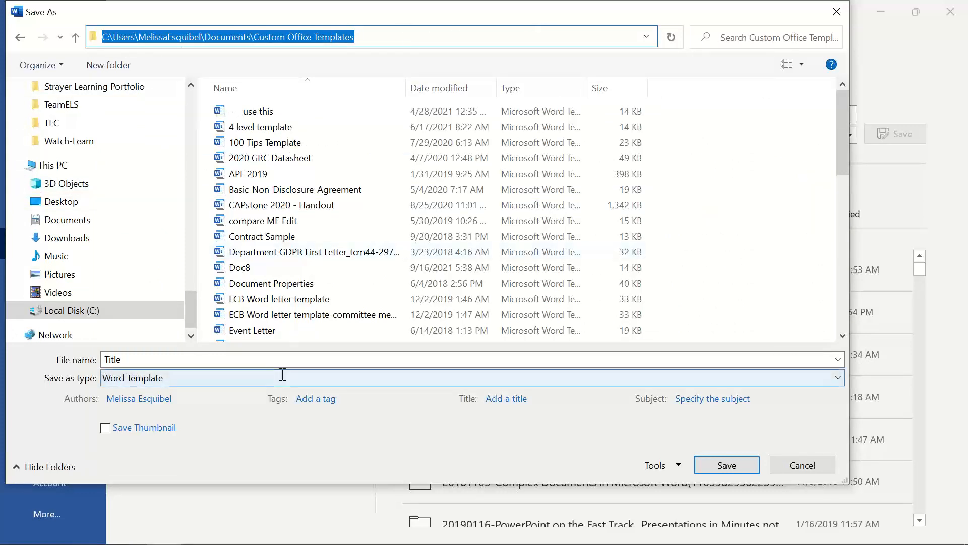
# Save the document as a Word Template named "Spec Template" in the Custom Office Templates folder.
pyautogui.click(282, 360)
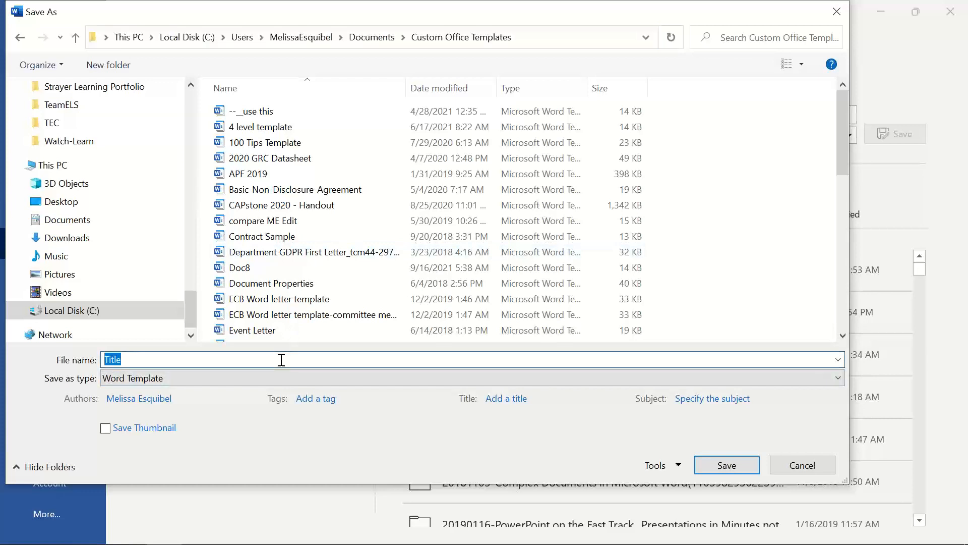
pyautogui.write('S')
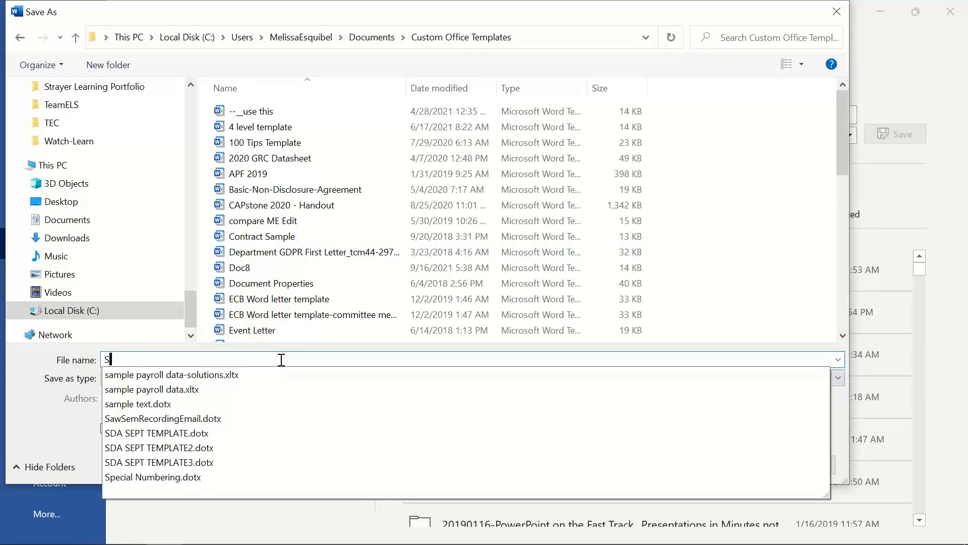
pyautogui.write('pe')
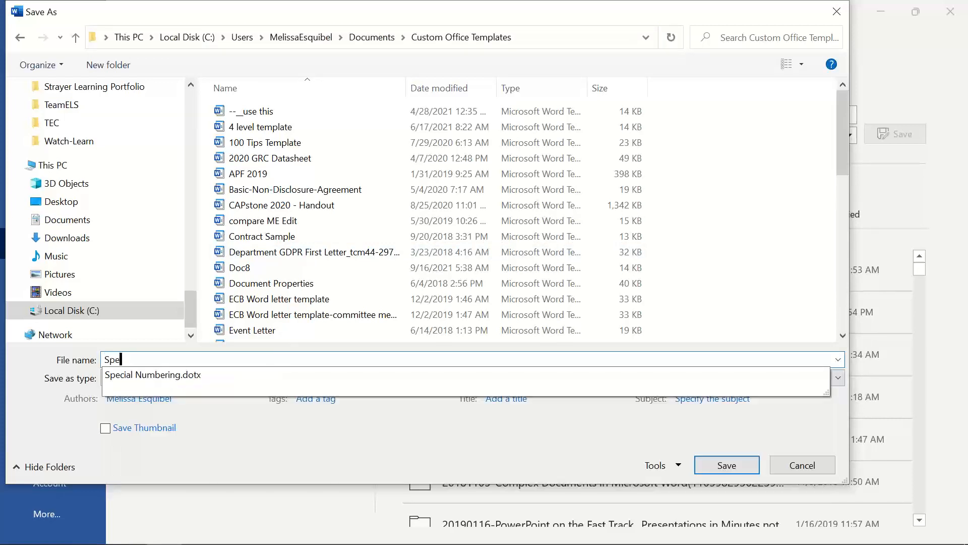
pyautogui.write('c Template')
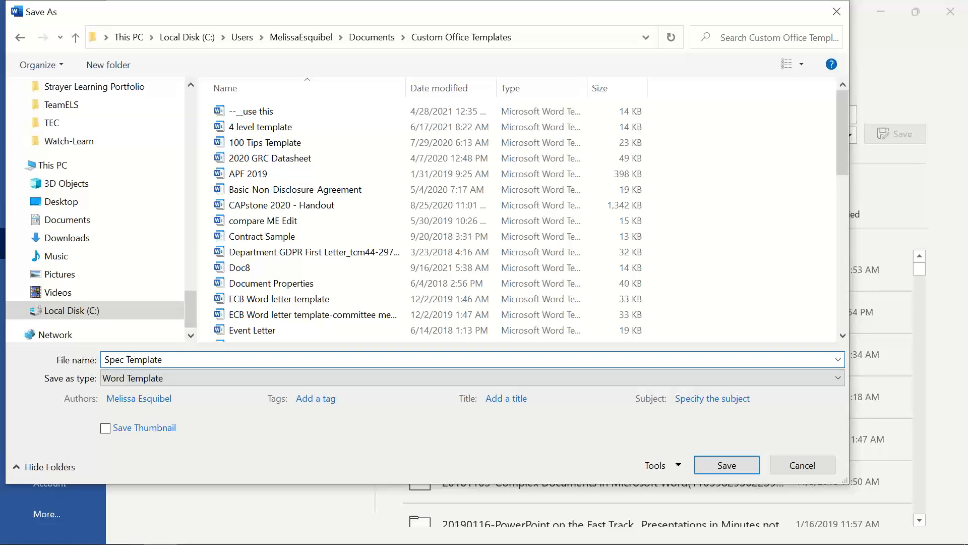
pyautogui.click(725, 465)
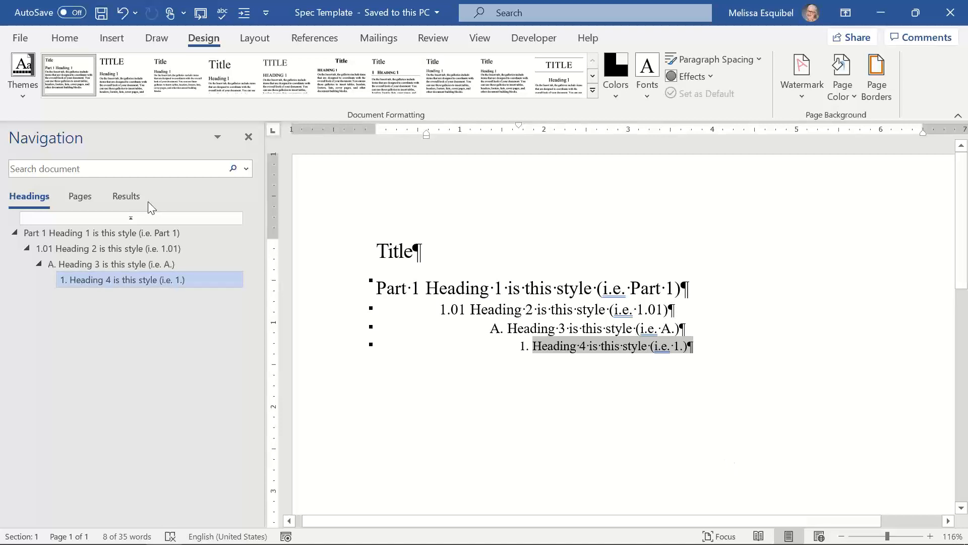
# Close the template file and create a new document from the personal template "Spec Template".
pyautogui.click(19, 39)
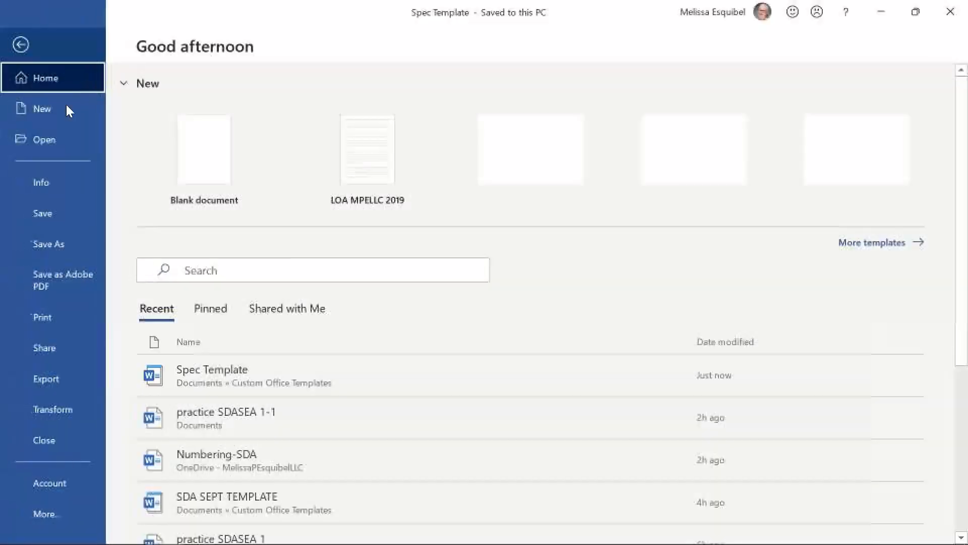
pyautogui.click(71, 439)
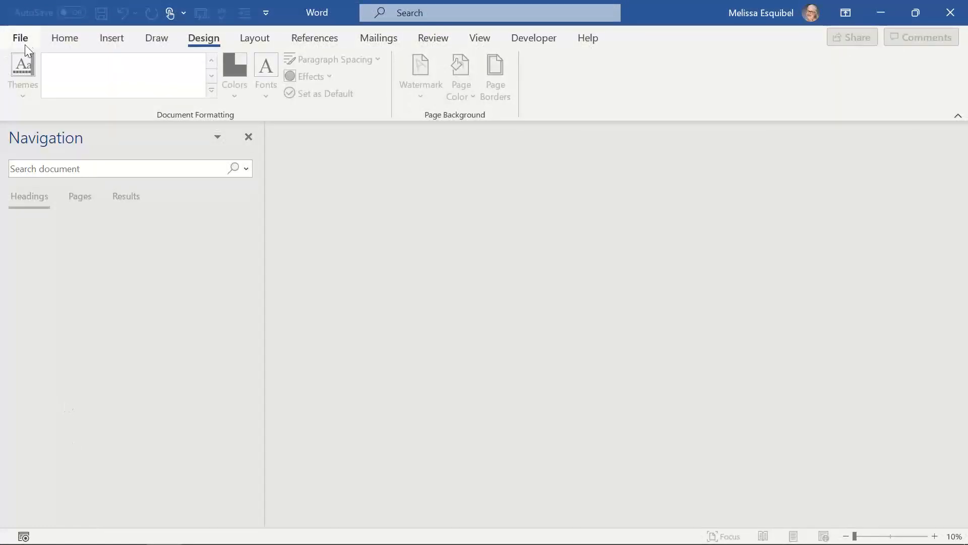
pyautogui.click(26, 41)
pyautogui.click(58, 110)
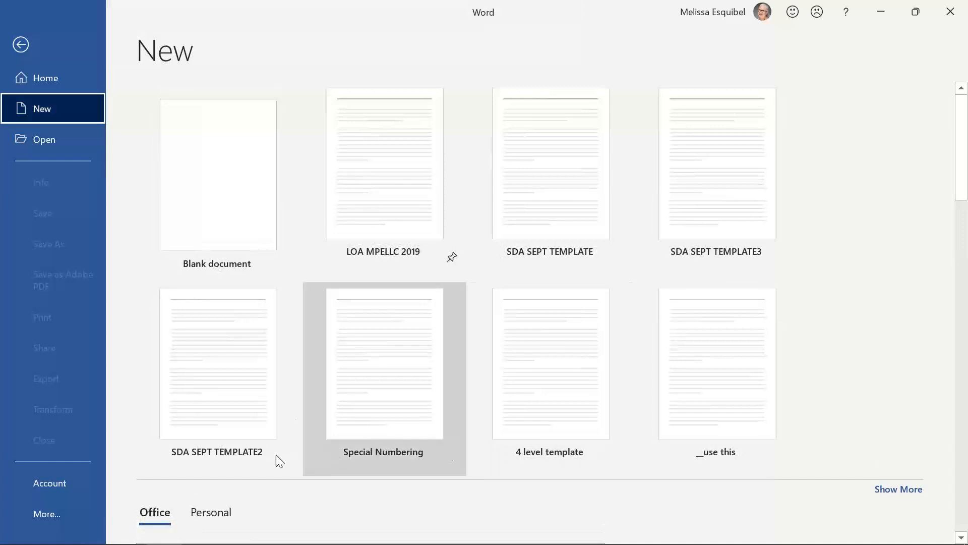
pyautogui.click(227, 515)
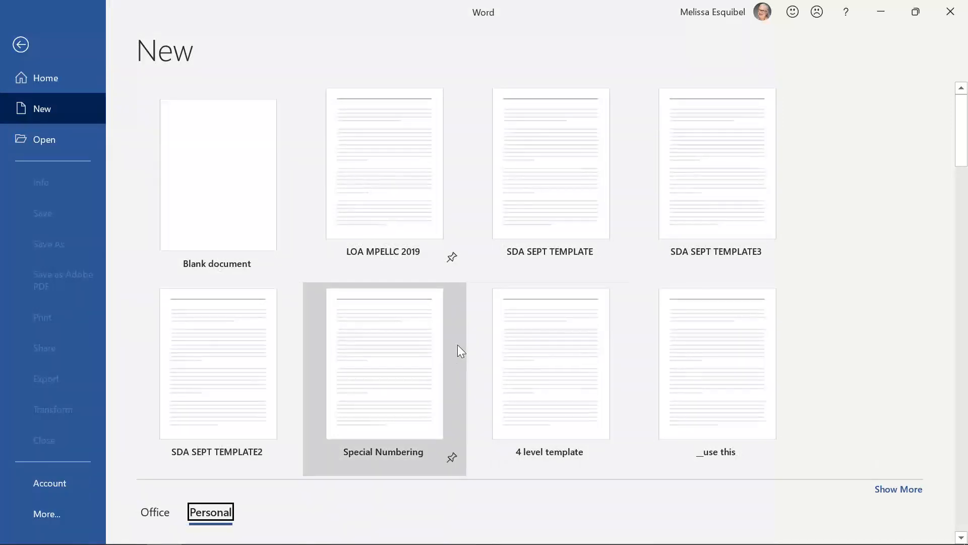
pyautogui.scroll(-3, 468, 335)
pyautogui.scroll(-15, 478, 335)
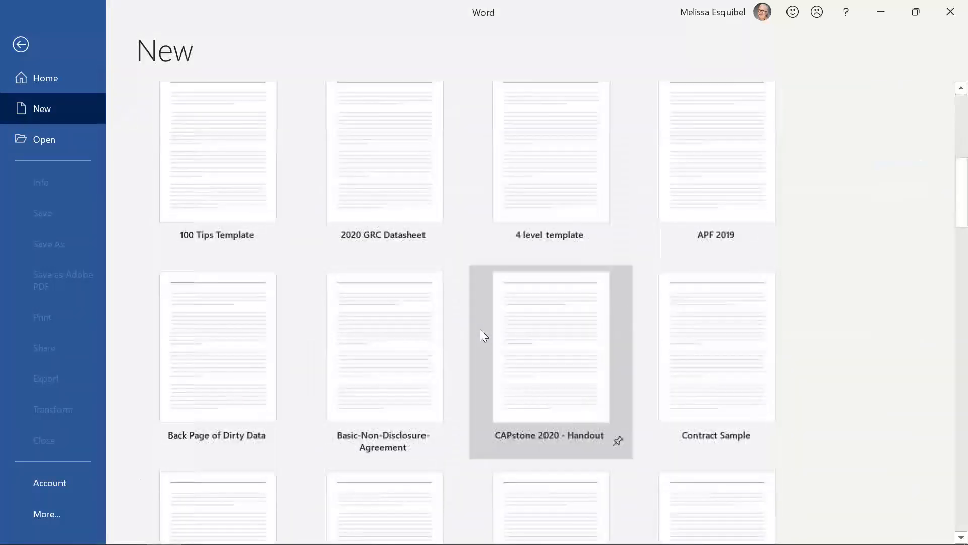
pyautogui.scroll(-10, 483, 335)
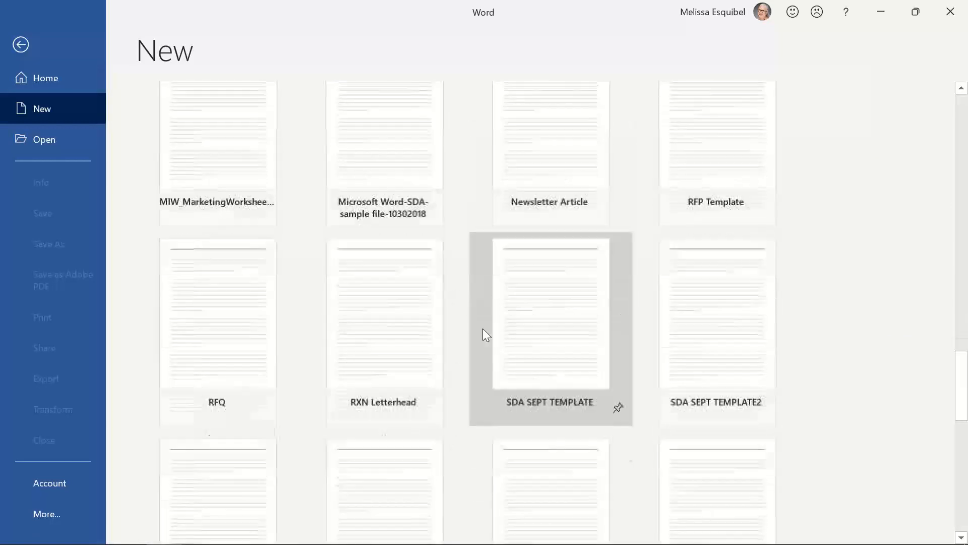
pyautogui.scroll(-5, 483, 328)
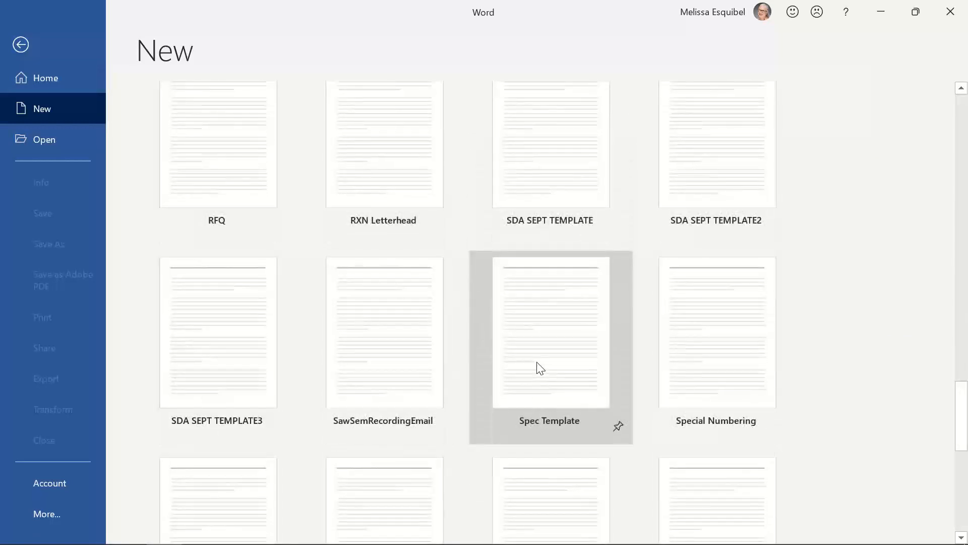
pyautogui.click(545, 359)
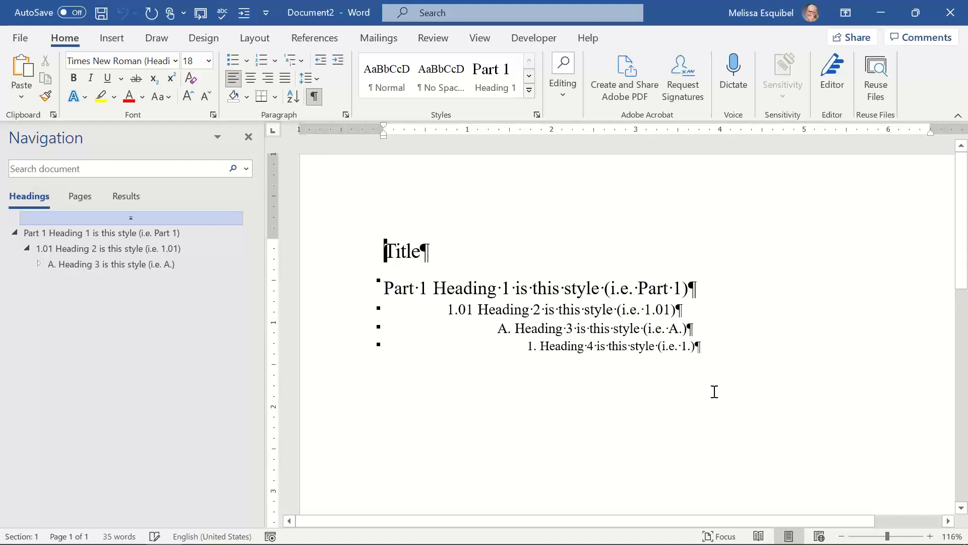
# Delete all the sample text from the new document.
pyautogui.hotkey('ctrl', 'a')
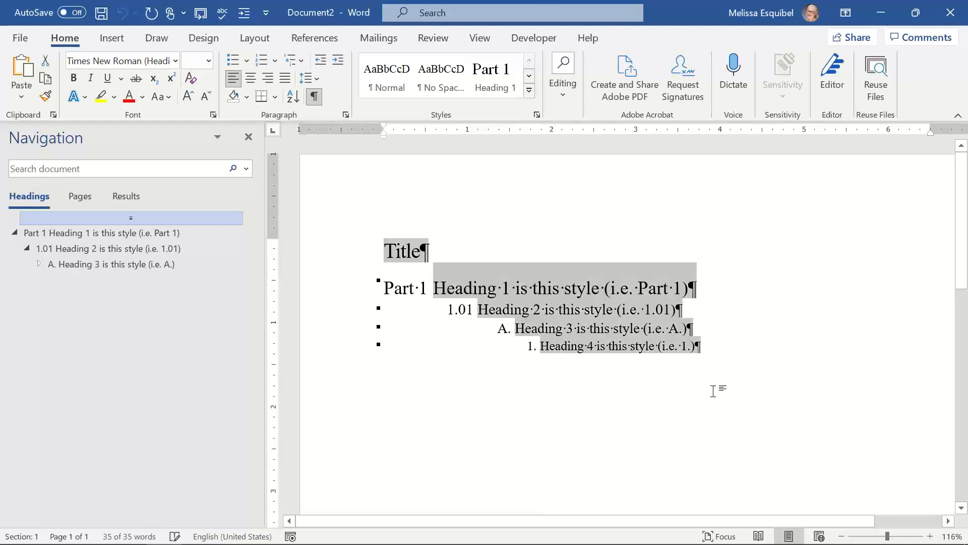
pyautogui.press('Delete')
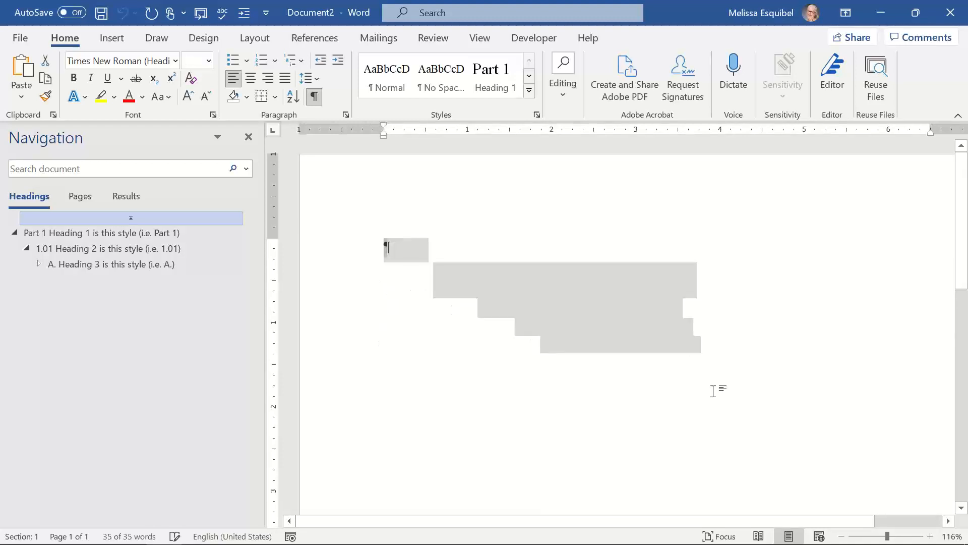
# Enter "Document Title" and "First Part" as the first two lines of the document.
pyautogui.write('Do')
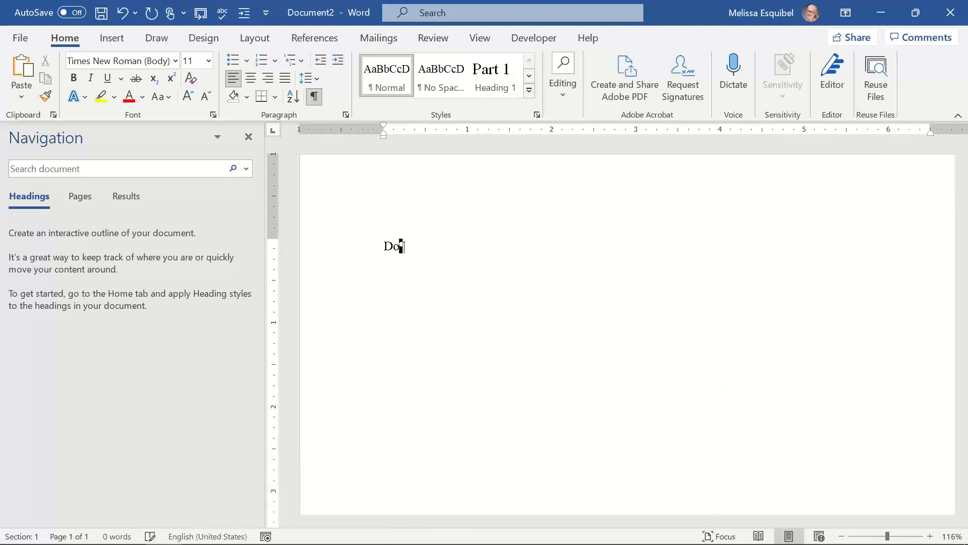
pyautogui.write('cument Title')
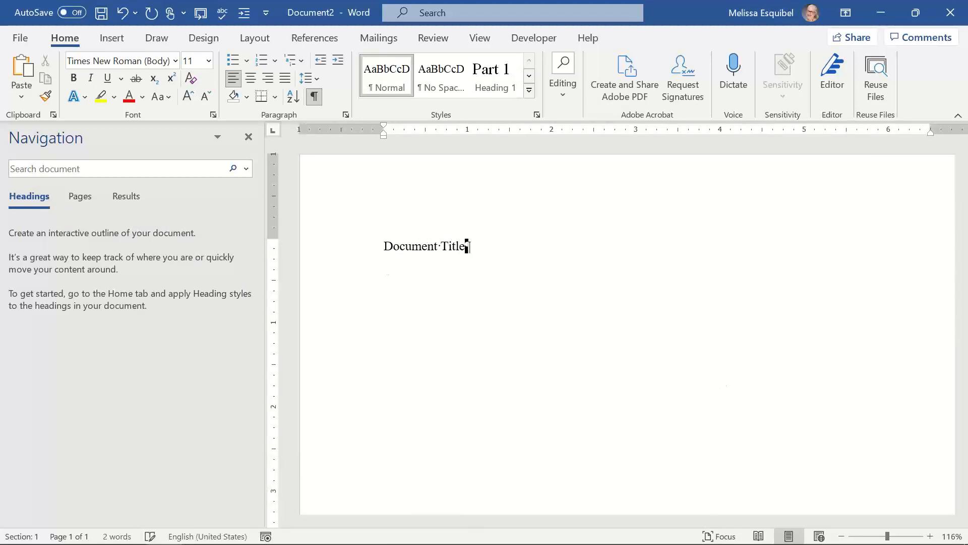
pyautogui.press('Return')
pyautogui.write('ir')
pyautogui.press('BackSpace')
pyautogui.press('BackSpace')
pyautogui.write('First Part')
pyautogui.press('Return')
# Add the lines "Subheading", "Subsubheading" and "Subsubsubheading" below "First Part".
pyautogui.write('S')
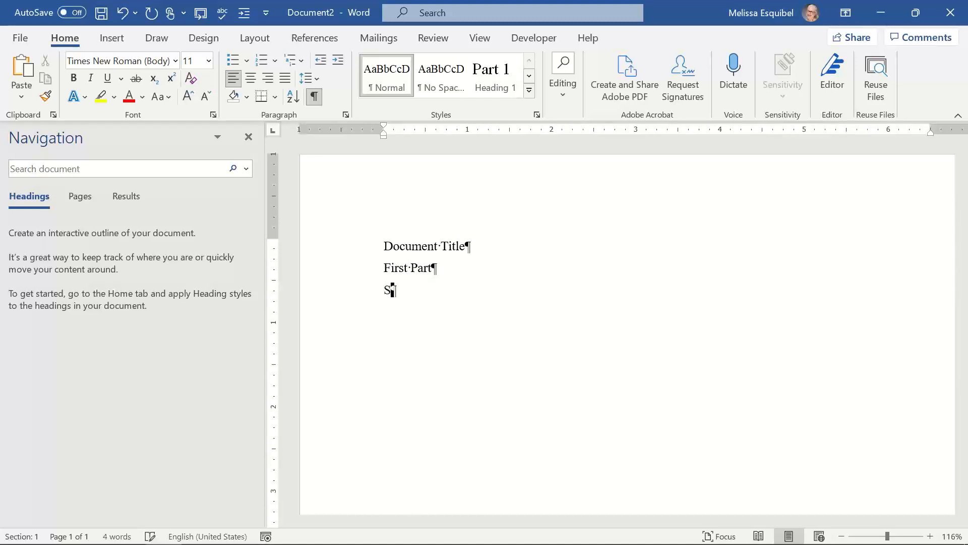
pyautogui.write('ubheading')
pyautogui.press('Return')
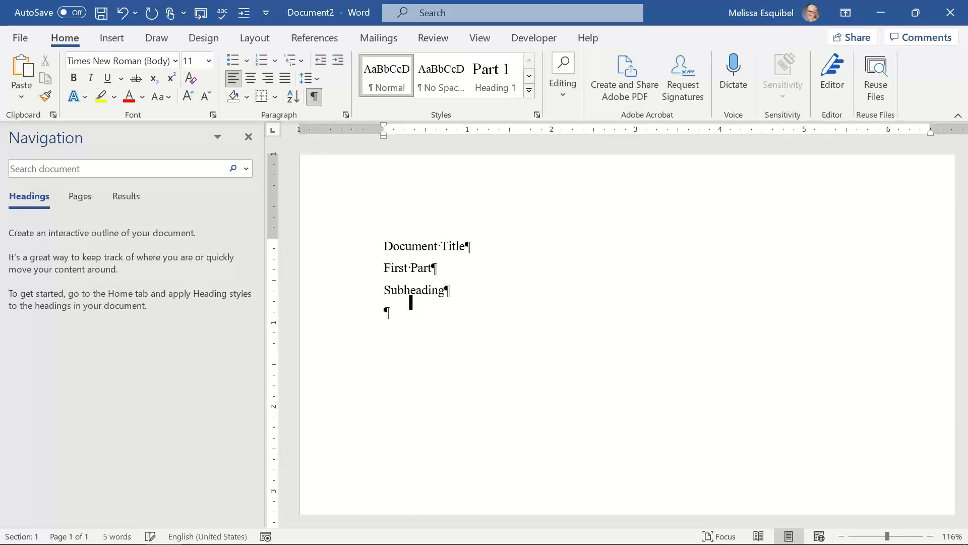
pyautogui.write('Subsubheading')
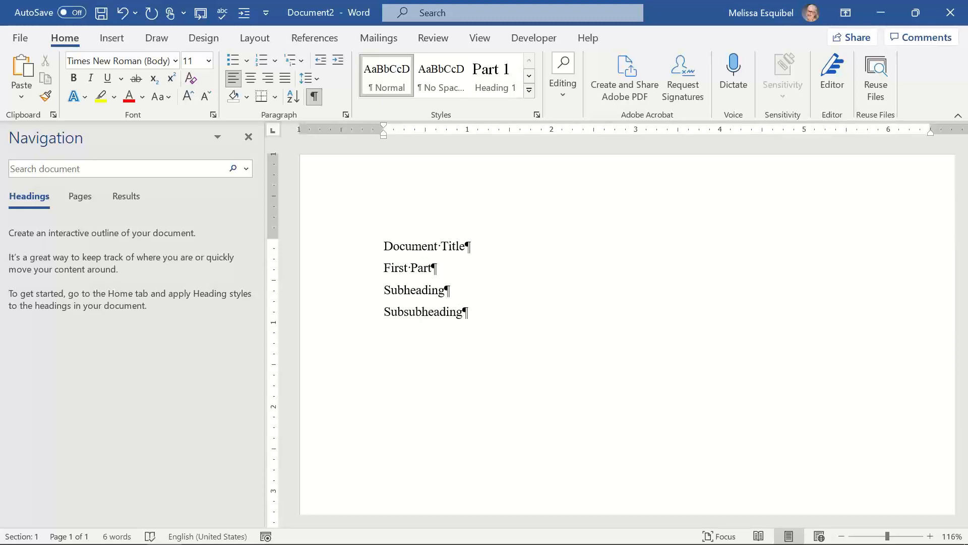
pyautogui.press('Return')
pyautogui.write('Subsub')
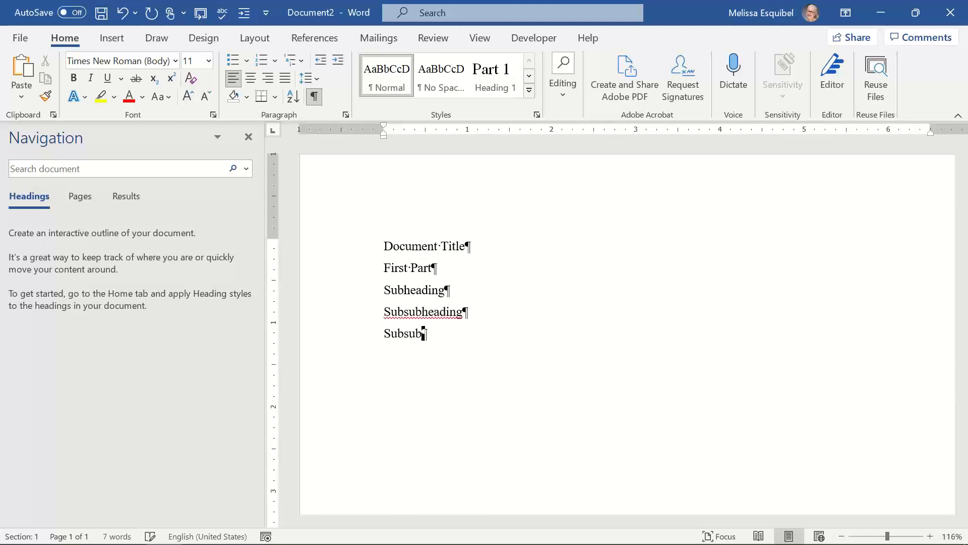
pyautogui.write('subheading')
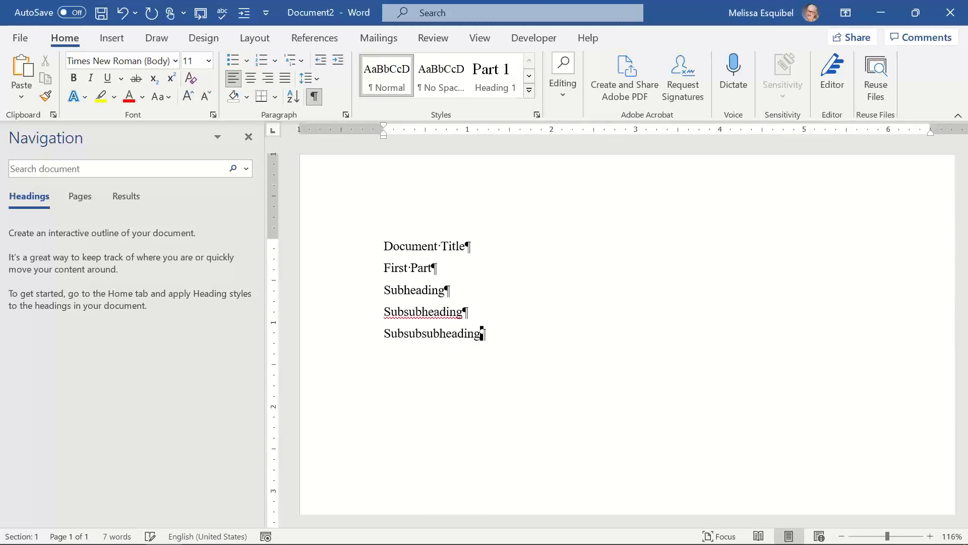
# Add a "Second Part" line and paste a copy of the three subheading lines beneath it.
pyautogui.press('Return')
pyautogui.write('Second')
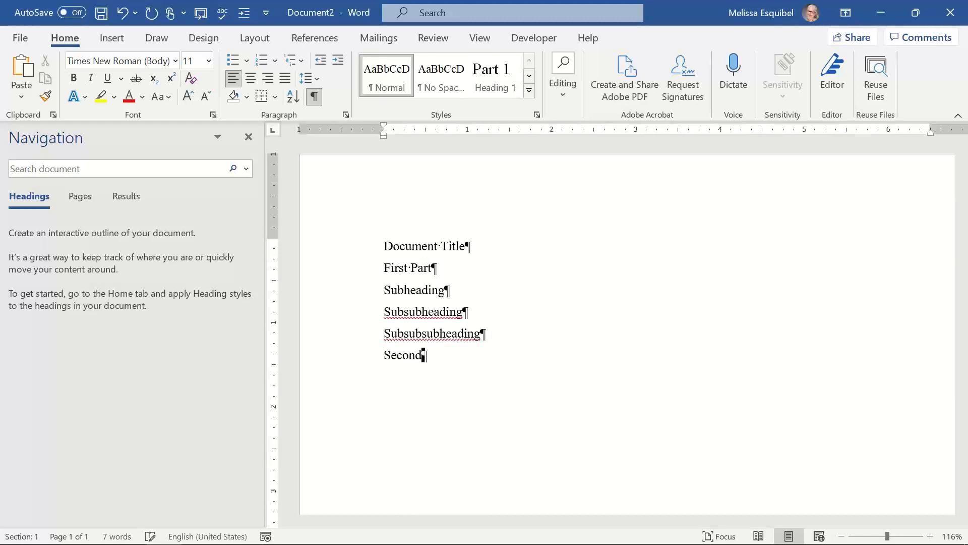
pyautogui.write(' Part')
pyautogui.moveTo(483, 334); pyautogui.dragTo(394, 292)
pyautogui.hotkey('ctrl', 'c')
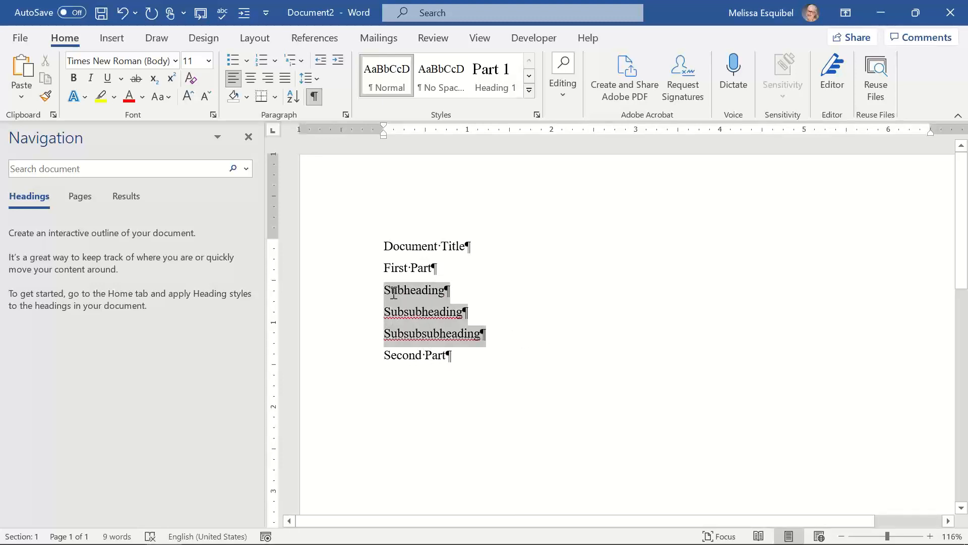
pyautogui.click(469, 350)
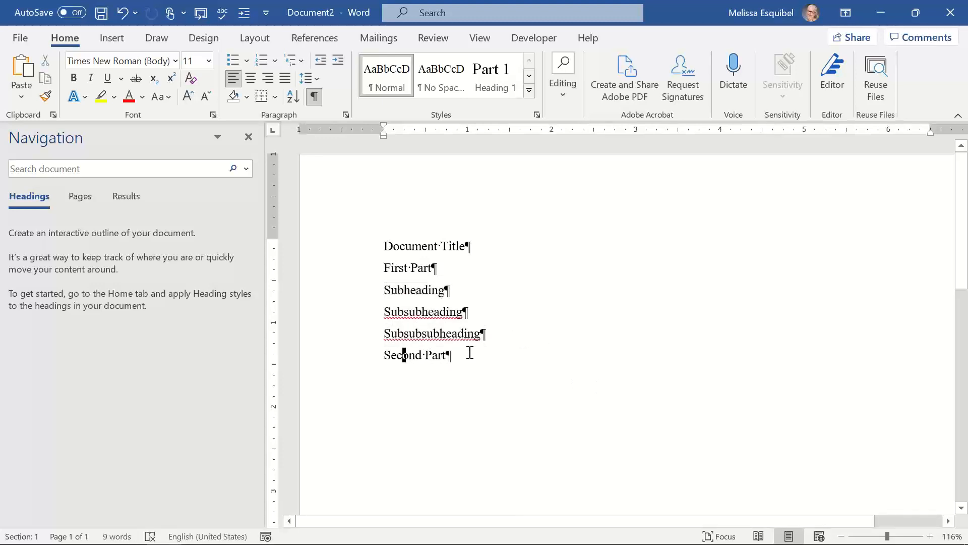
pyautogui.press('Return')
pyautogui.hotkey('ctrl', 'v')
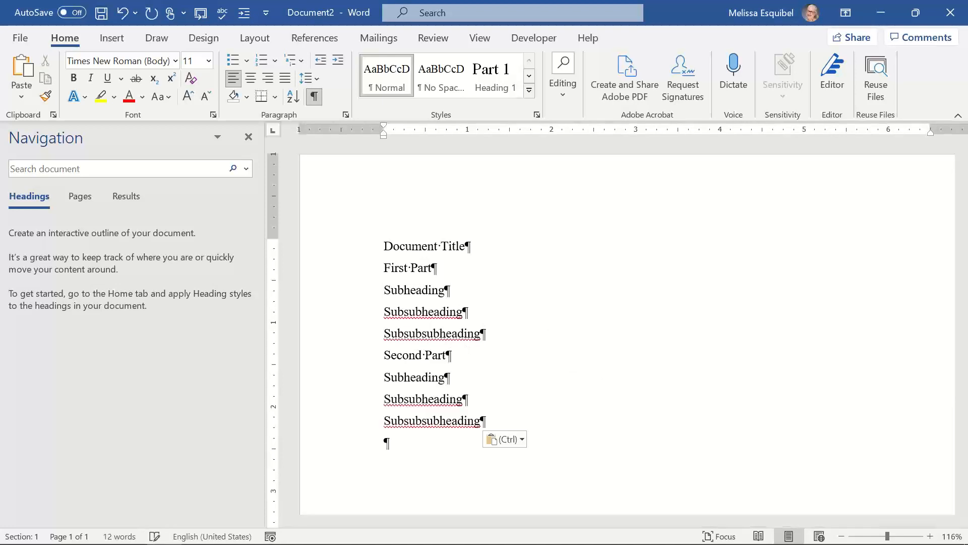
# Add a "Third Part" line and paste the three copied subheading lines beneath it.
pyautogui.write('Third Part')
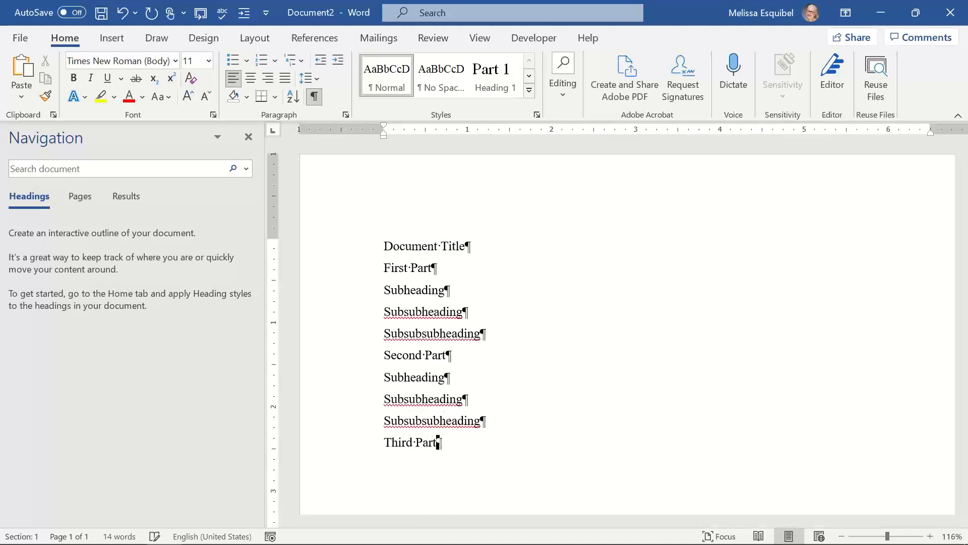
pyautogui.press('Return')
pyautogui.hotkey('ctrl', 'v')
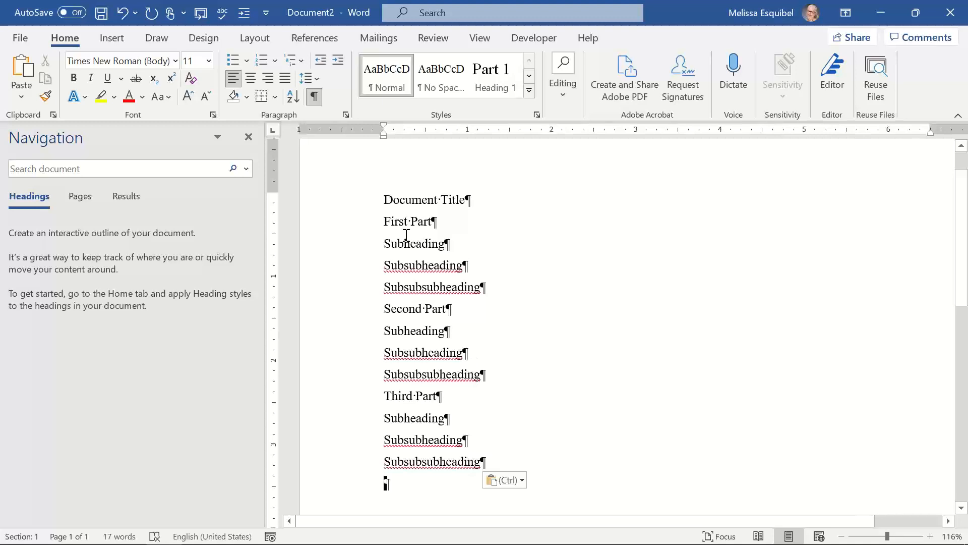
# Apply the Title style to the "Document Title" line.
pyautogui.click(423, 200)
pyautogui.click(529, 90)
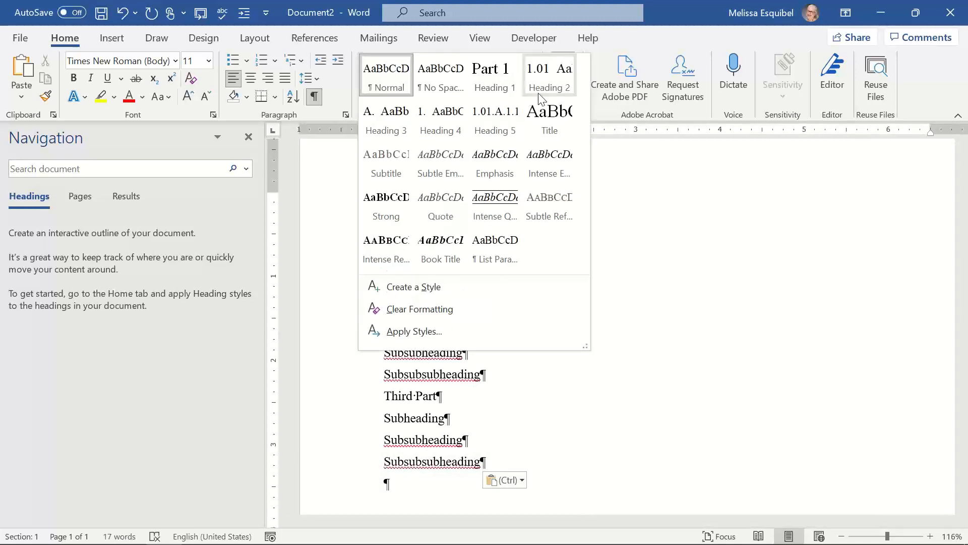
pyautogui.click(566, 122)
# Apply Heading 1 to "First Part" and Heading 2, Heading 3 and Heading 4 in order to its three subheading lines.
pyautogui.press('Down')
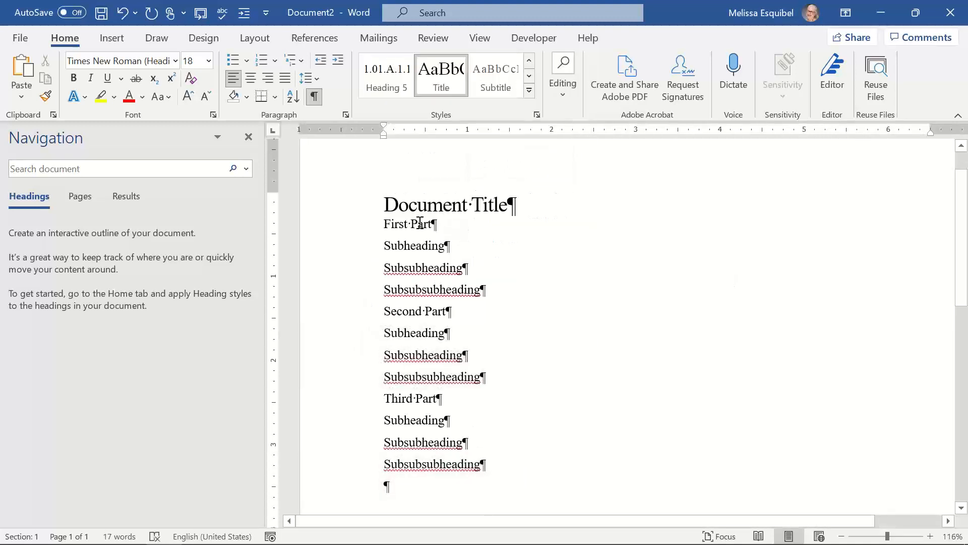
pyautogui.hotkey('ctrl', 'alt', '1')
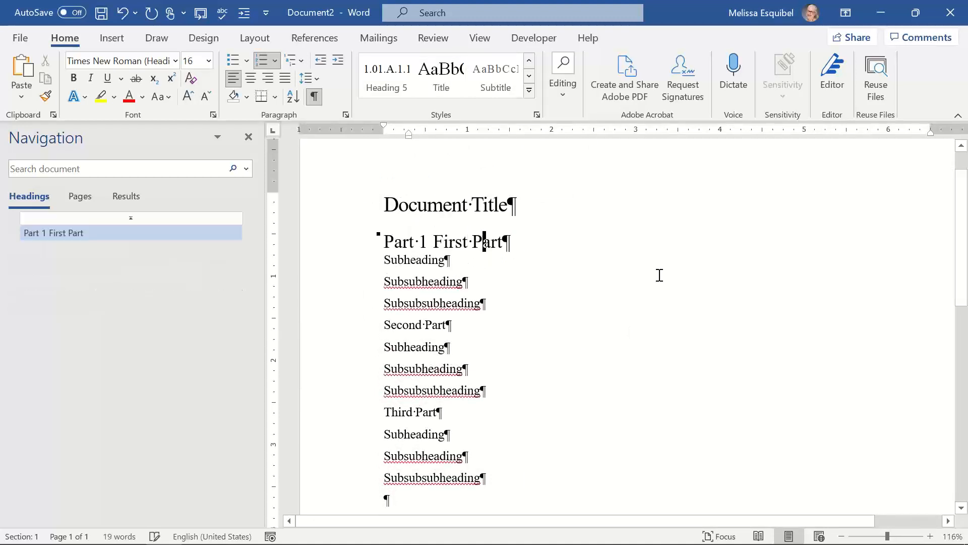
pyautogui.click(406, 257)
pyautogui.hotkey('ctrl', 'alt', '2')
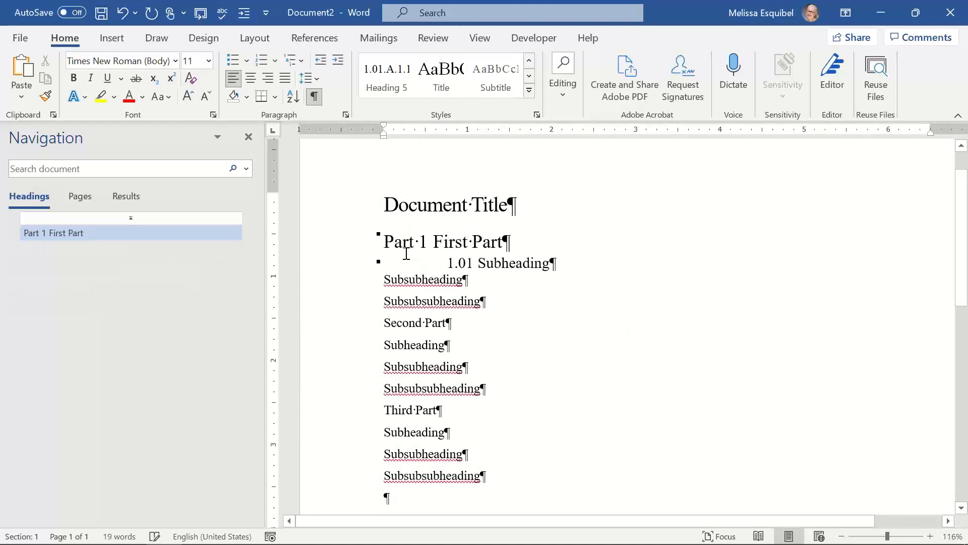
pyautogui.click(425, 279)
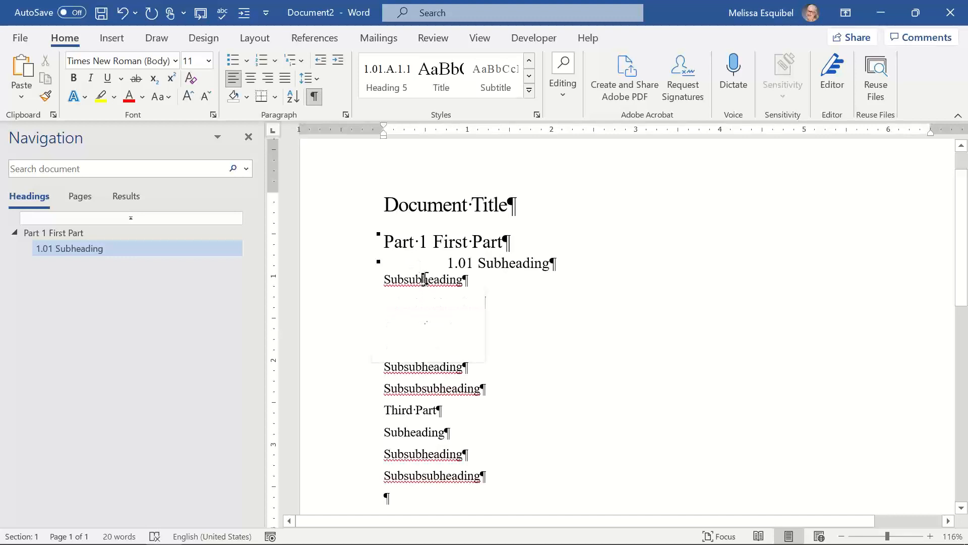
pyautogui.hotkey('ctrl', 'alt', '3')
pyautogui.click(435, 296)
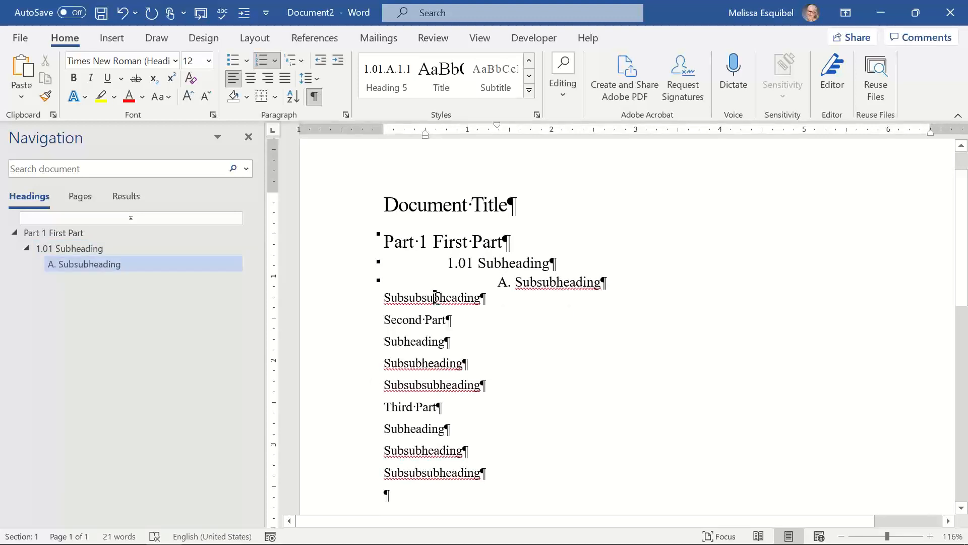
pyautogui.click(530, 92)
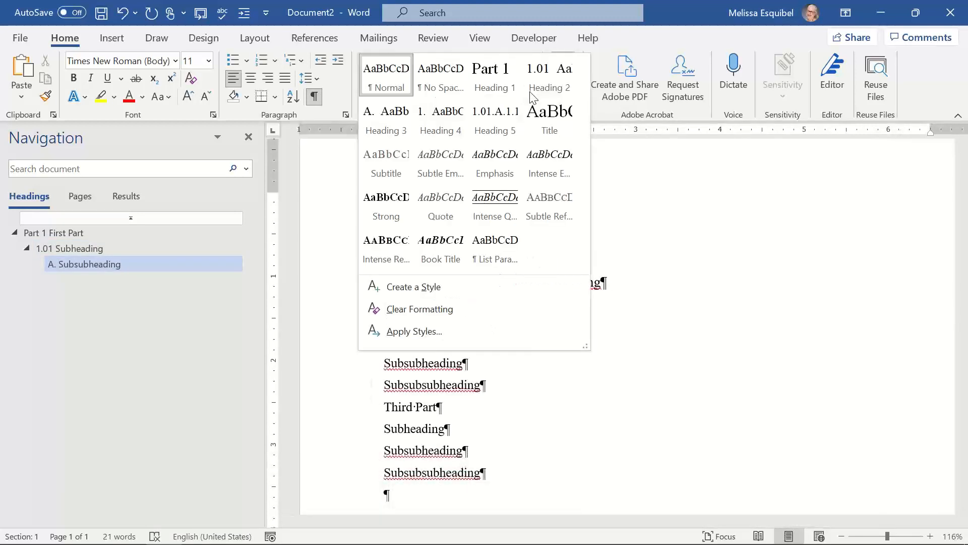
pyautogui.click(442, 121)
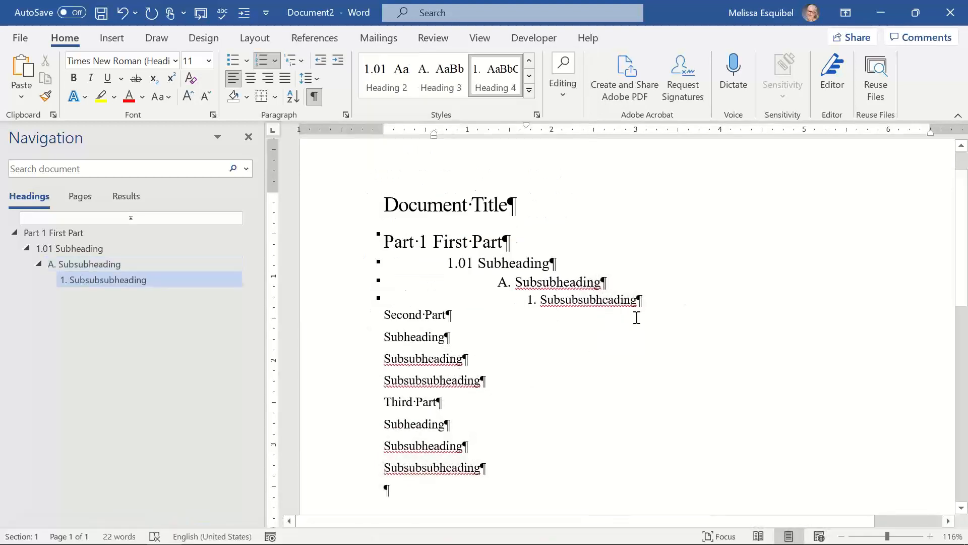
# Apply Heading 1 to "Second Part" and Heading 2, Heading 3 and Heading 4 in order to its three subheading lines.
pyautogui.click(351, 325)
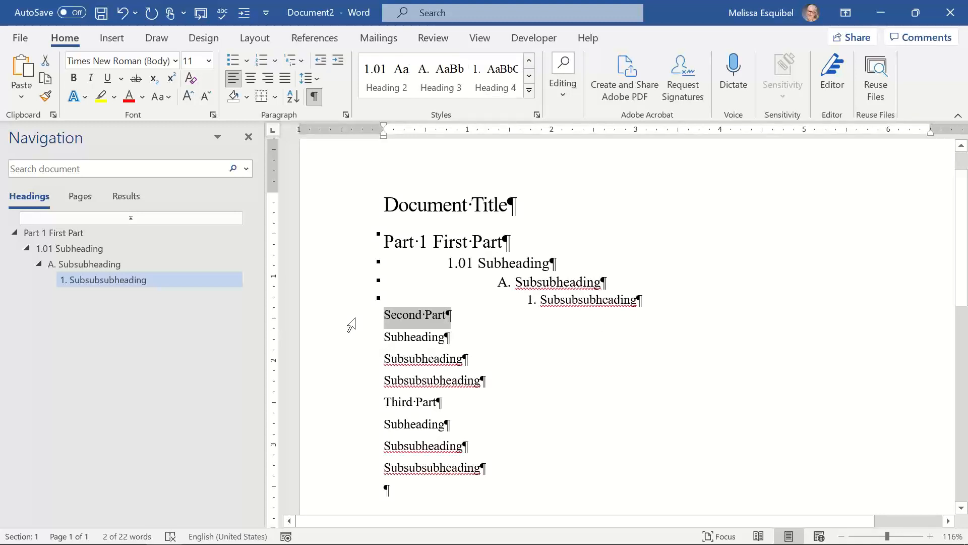
pyautogui.hotkey('ctrl', 'alt', '1')
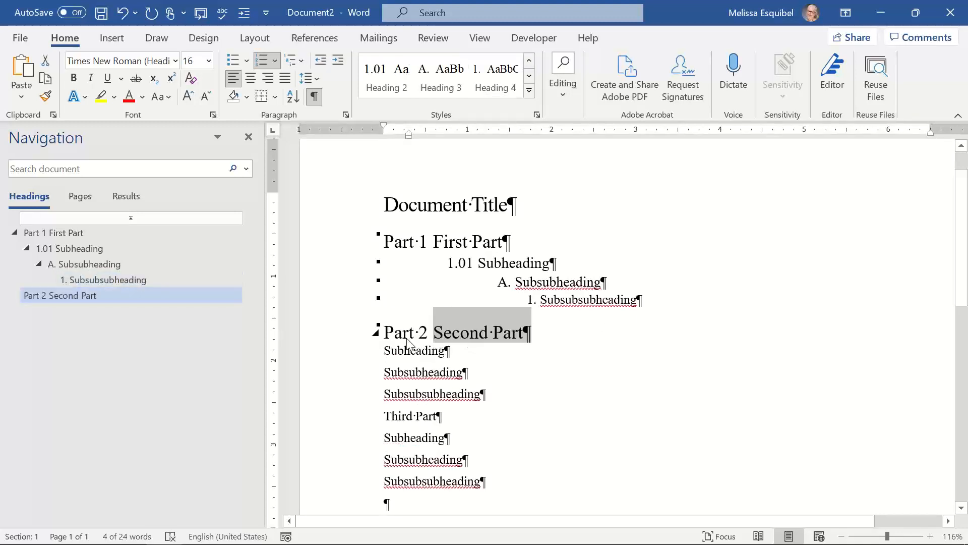
pyautogui.click(424, 351)
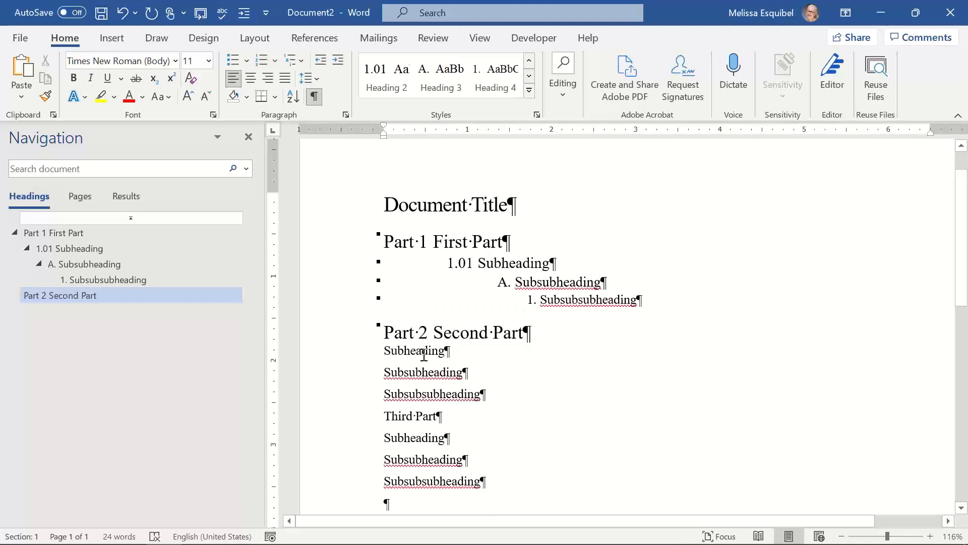
pyautogui.hotkey('ctrl', 'alt', '2')
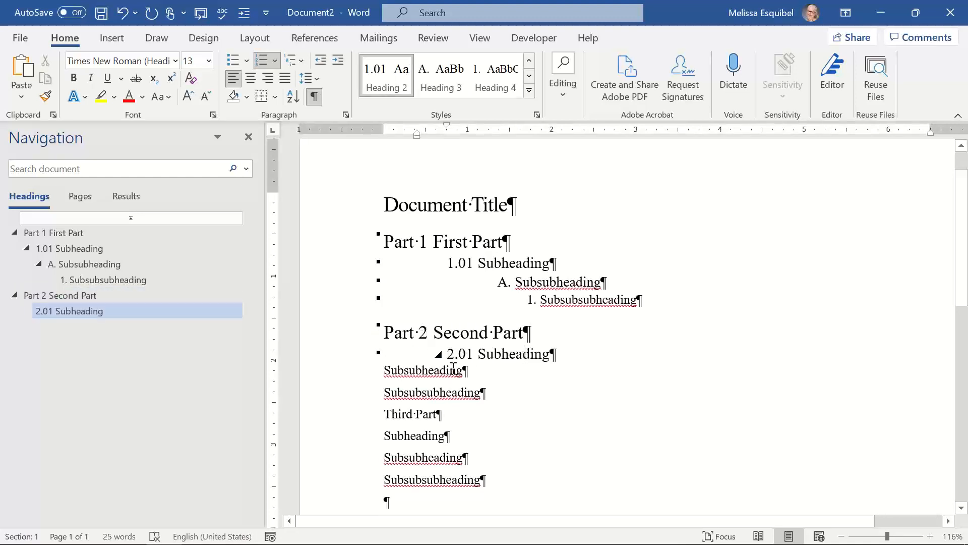
pyautogui.rightClick(436, 371)
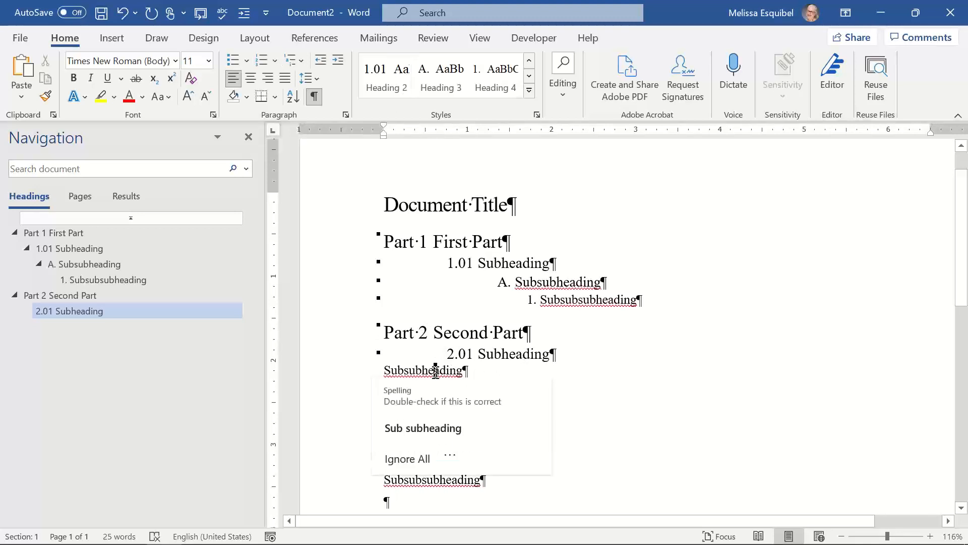
pyautogui.hotkey('ctrl', 'alt', '3')
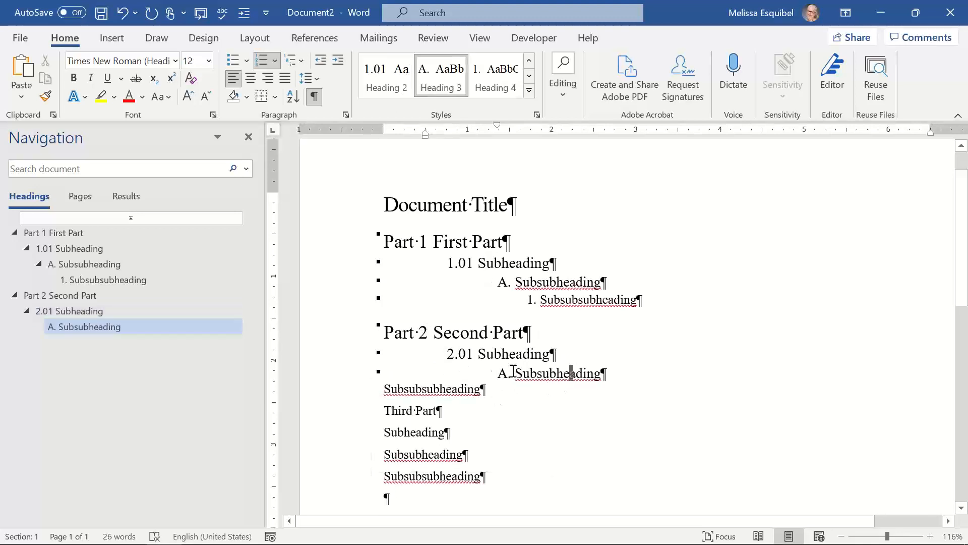
pyautogui.rightClick(448, 390)
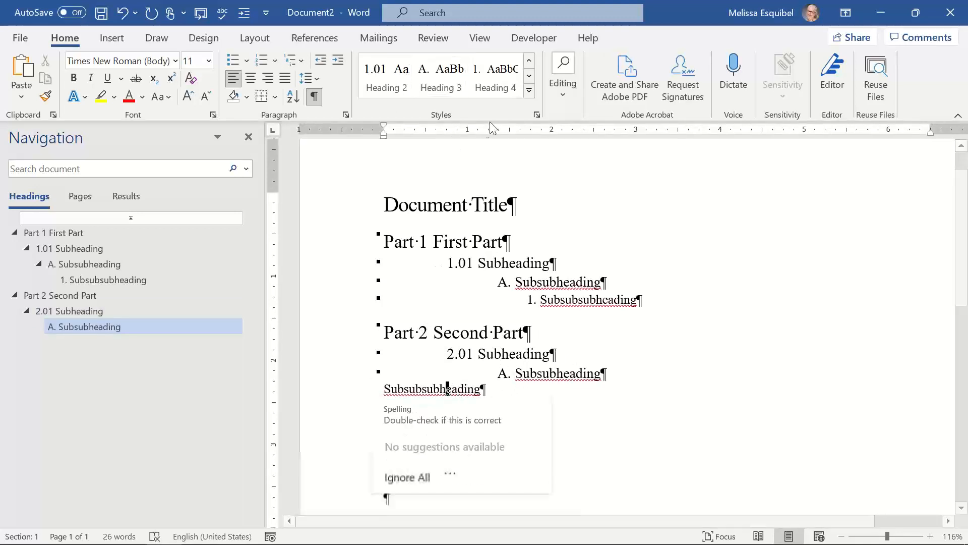
pyautogui.click(499, 87)
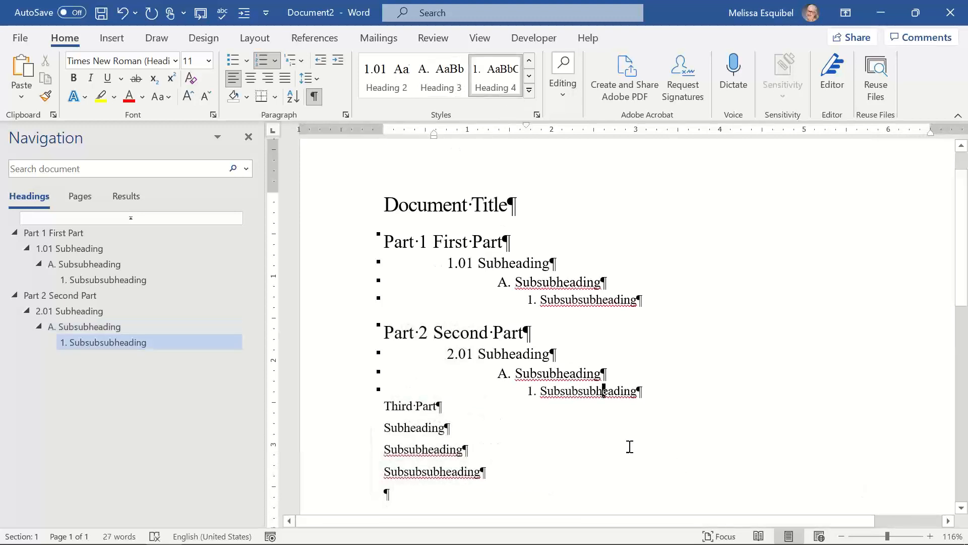
# Apply Heading 1 to "Third Part" and Heading 2, Heading 3 and Heading 4 in order to its three subheading lines.
pyautogui.click(407, 407)
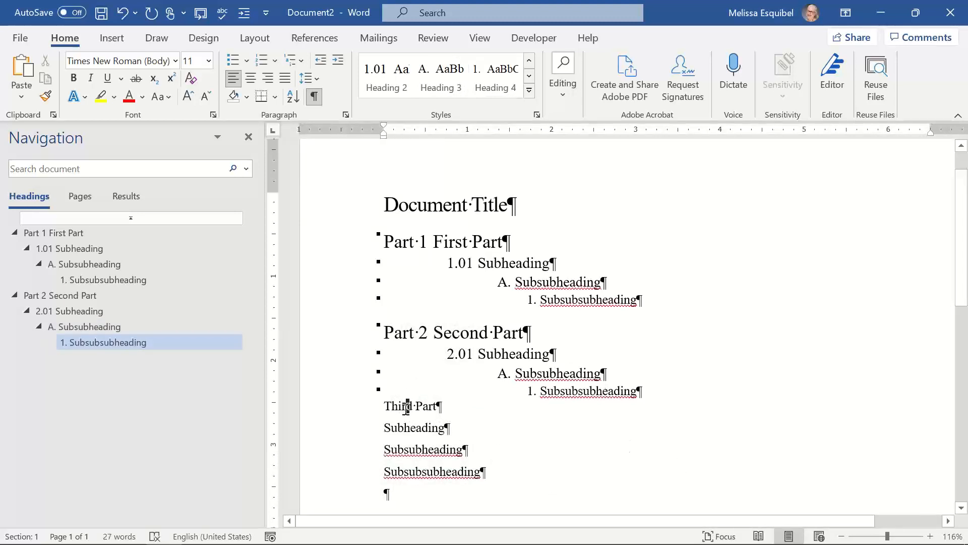
pyautogui.hotkey('ctrl', 'alt', '1')
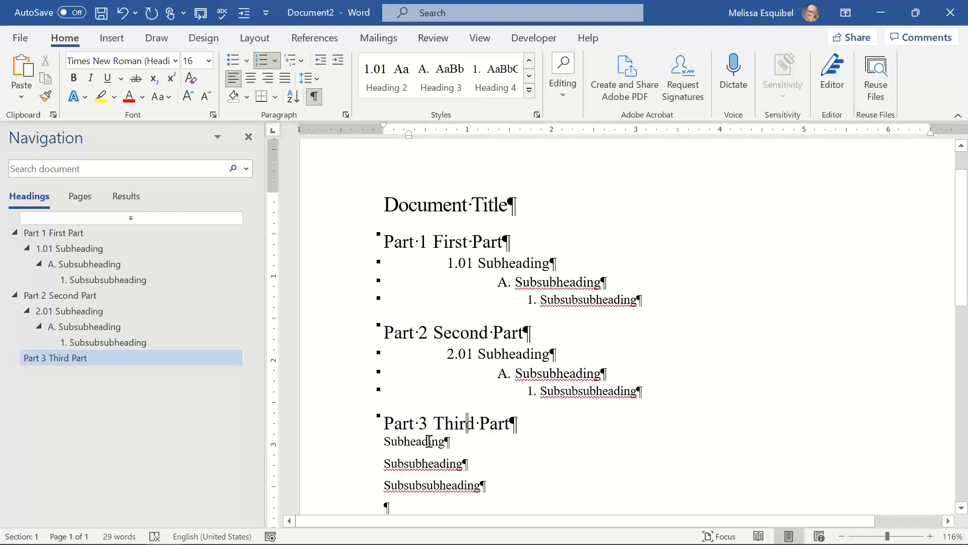
pyautogui.click(429, 441)
pyautogui.hotkey('ctrl', 'alt', '2')
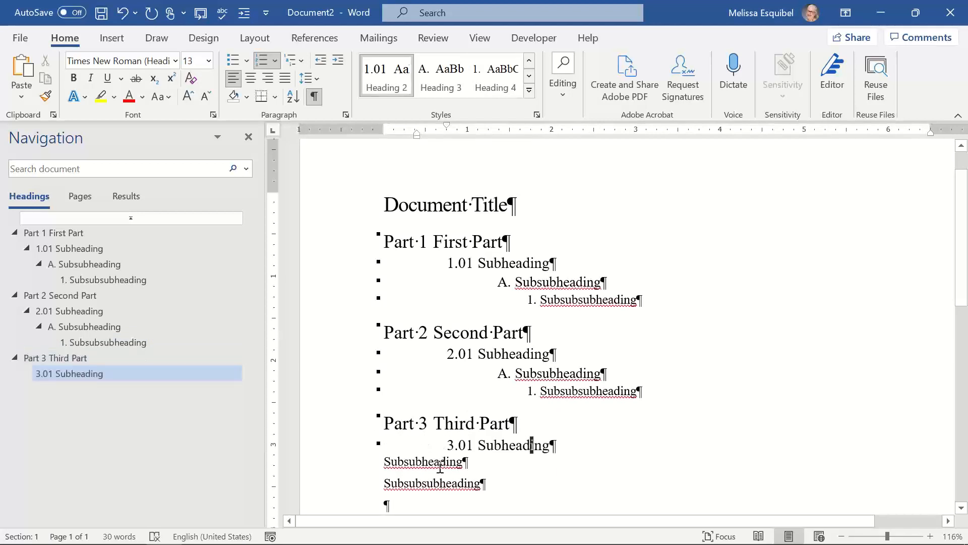
pyautogui.click(440, 462)
pyautogui.hotkey('ctrl', 'alt', '3')
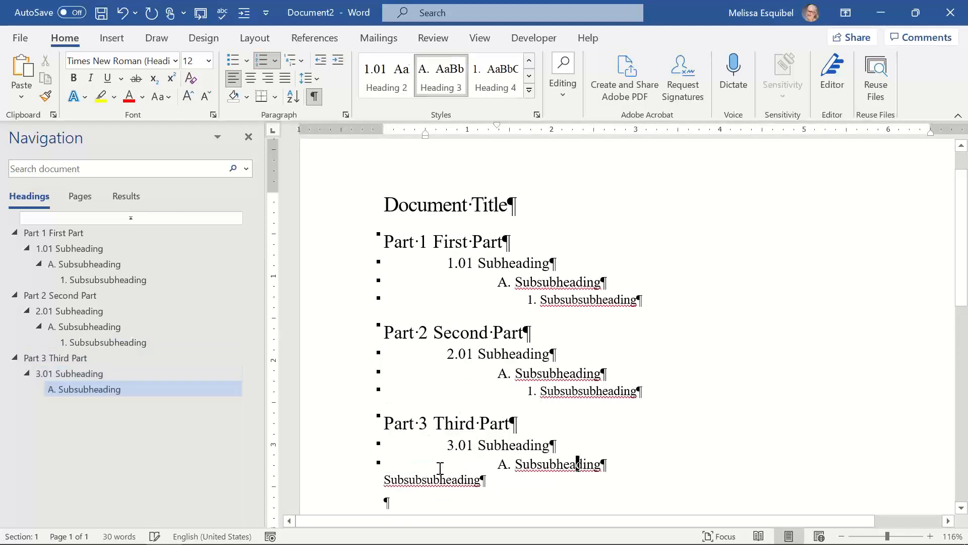
pyautogui.click(454, 479)
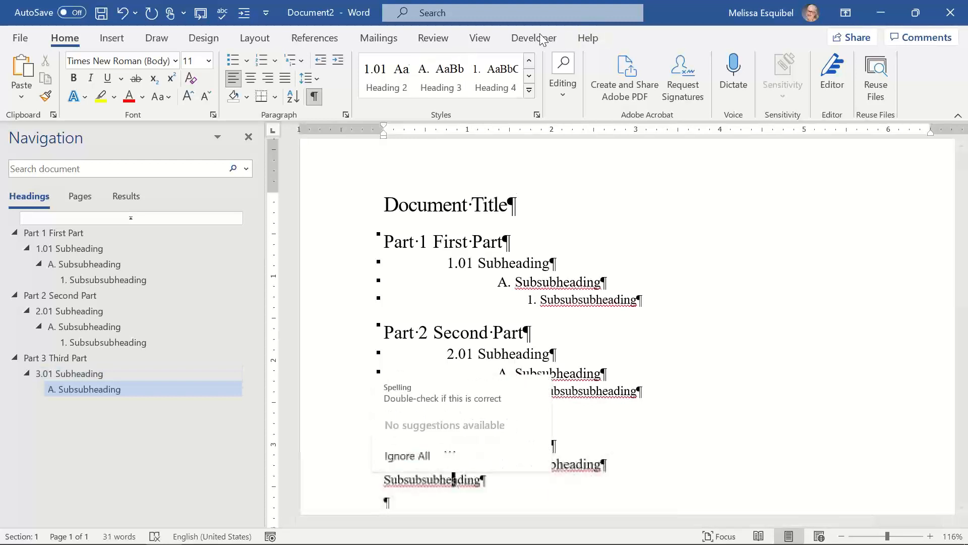
pyautogui.click(497, 75)
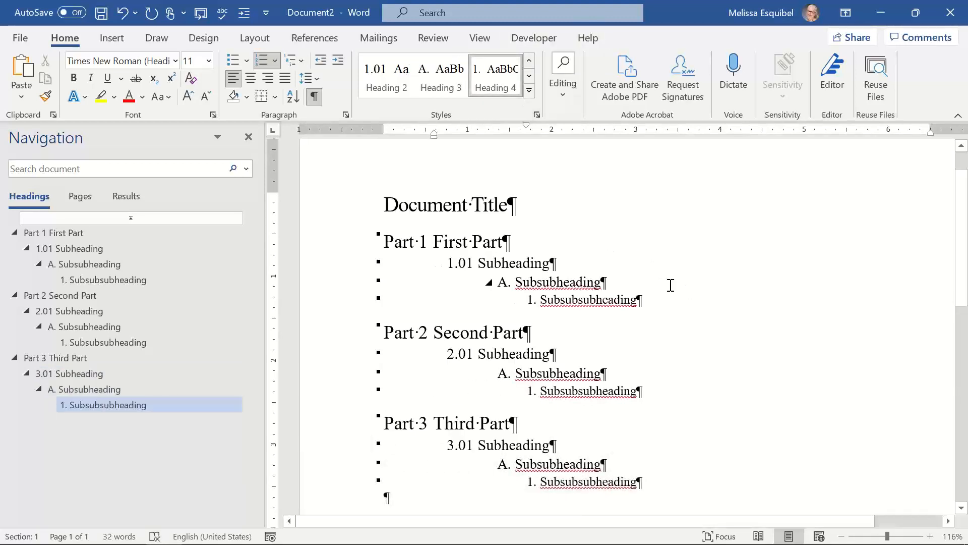
# Add "Another subheading" and "Even another one" as Heading 2 lines at the end of the First Part section.
pyautogui.click(683, 308)
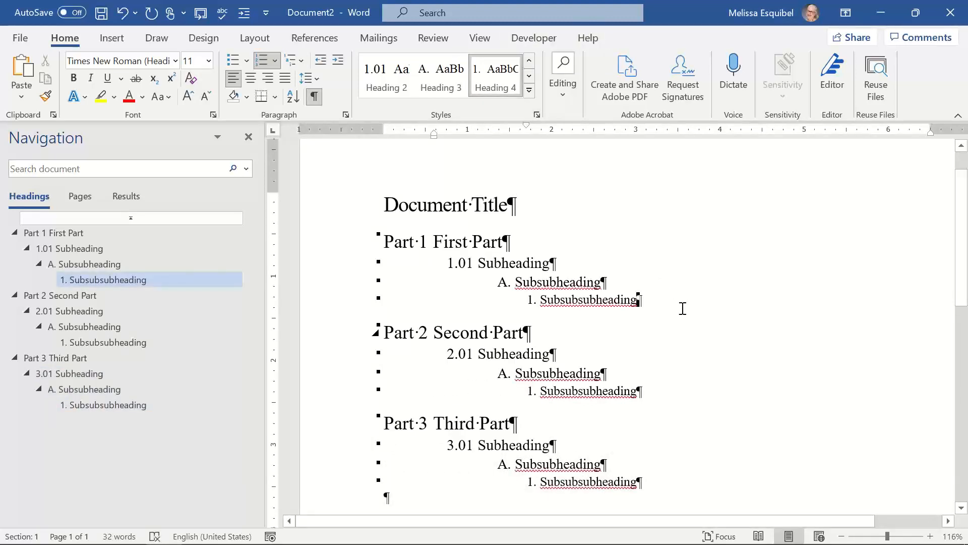
pyautogui.press('Return')
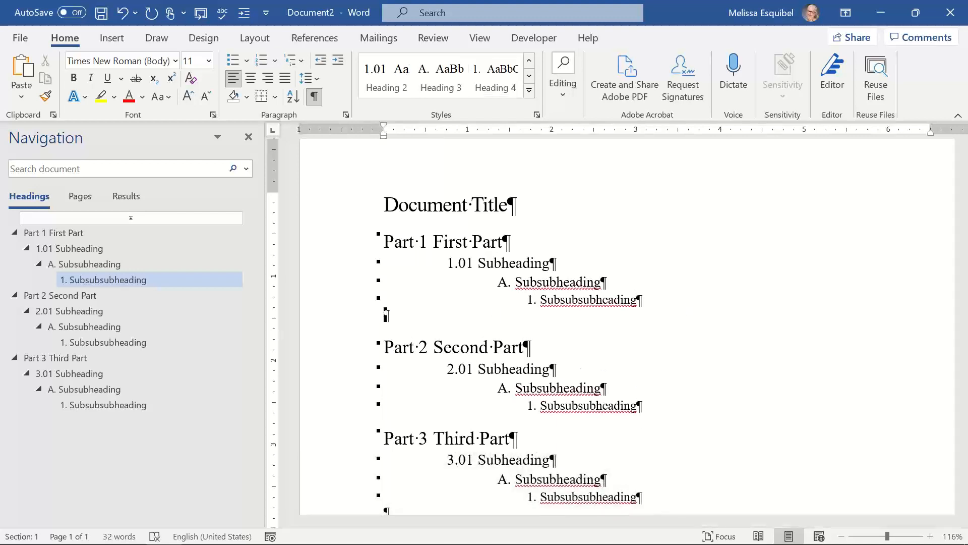
pyautogui.write('Another subheading')
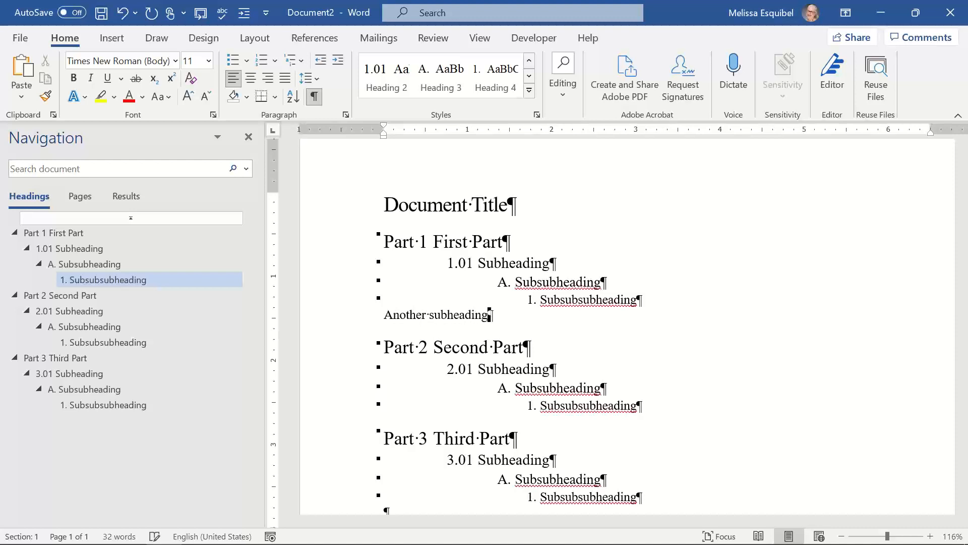
pyautogui.hotkey('ctrl', 'alt', '2')
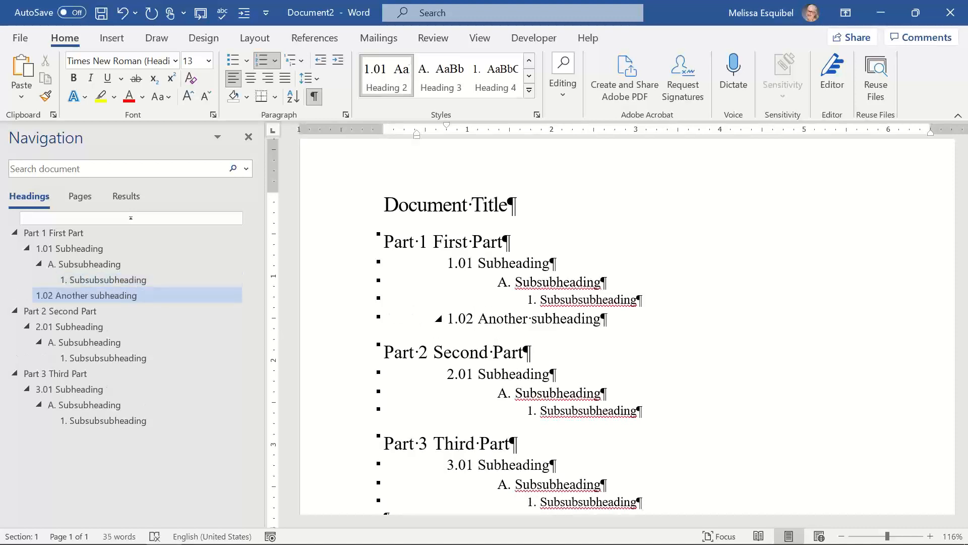
pyautogui.press('Return')
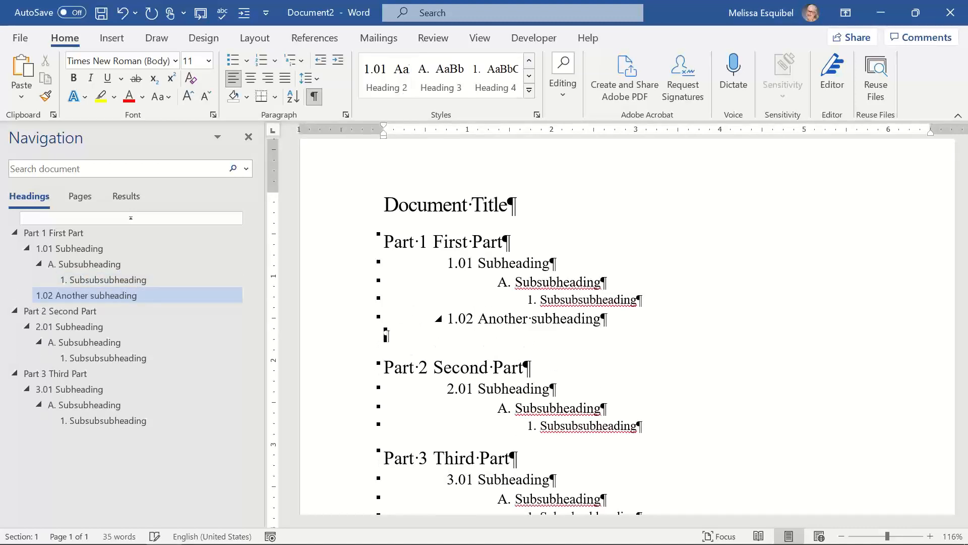
pyautogui.write('Even and')
pyautogui.write('ther one')
pyautogui.hotkey('ctrl', 'alt', '2')
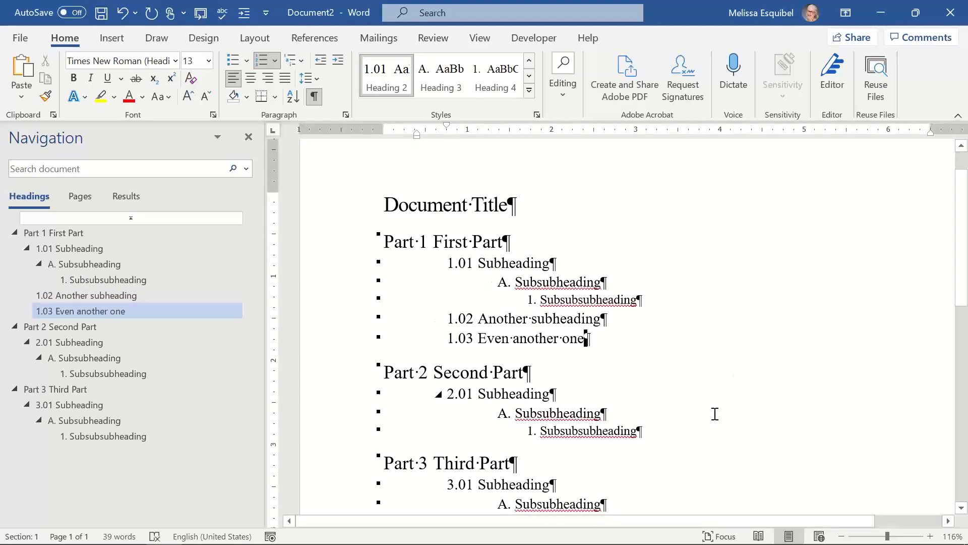
# Add "Second subheading" as a Heading 2 line at the end of the Second Part section.
pyautogui.click(668, 434)
pyautogui.press('Return')
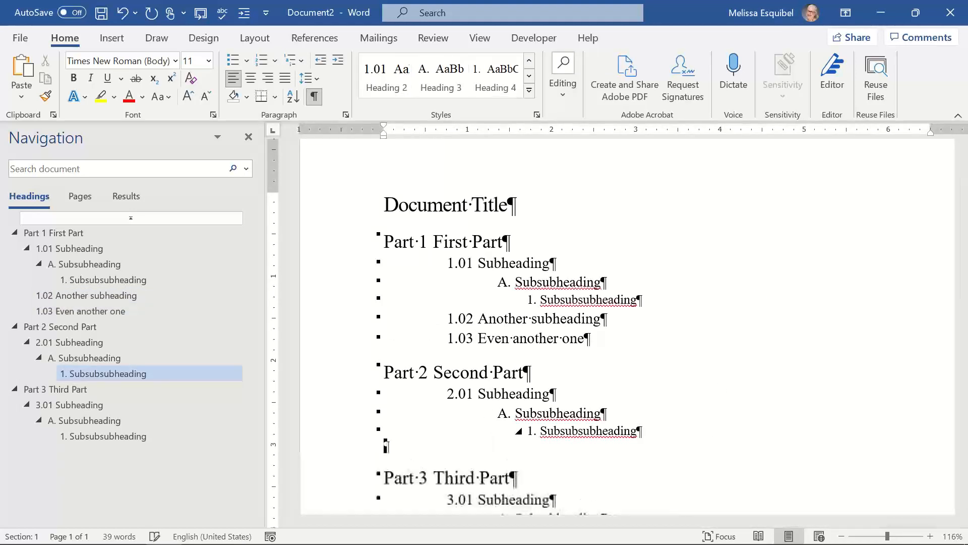
pyautogui.write('S')
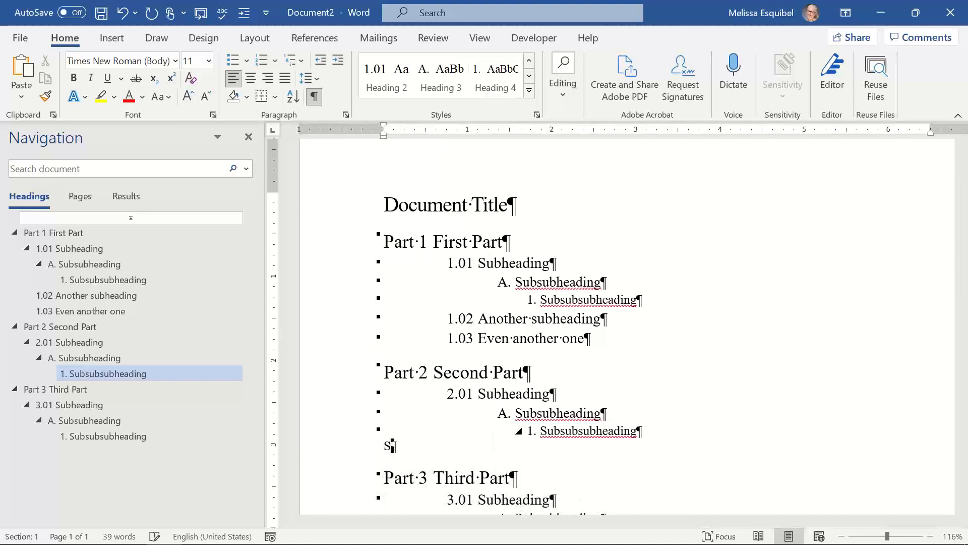
pyautogui.write('econd subheading')
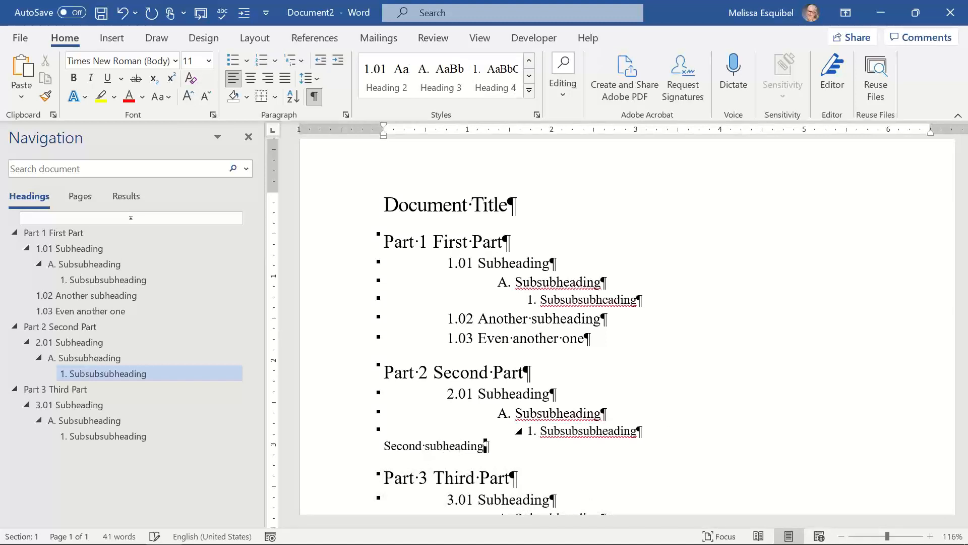
pyautogui.hotkey('ctrl', 'alt', '2')
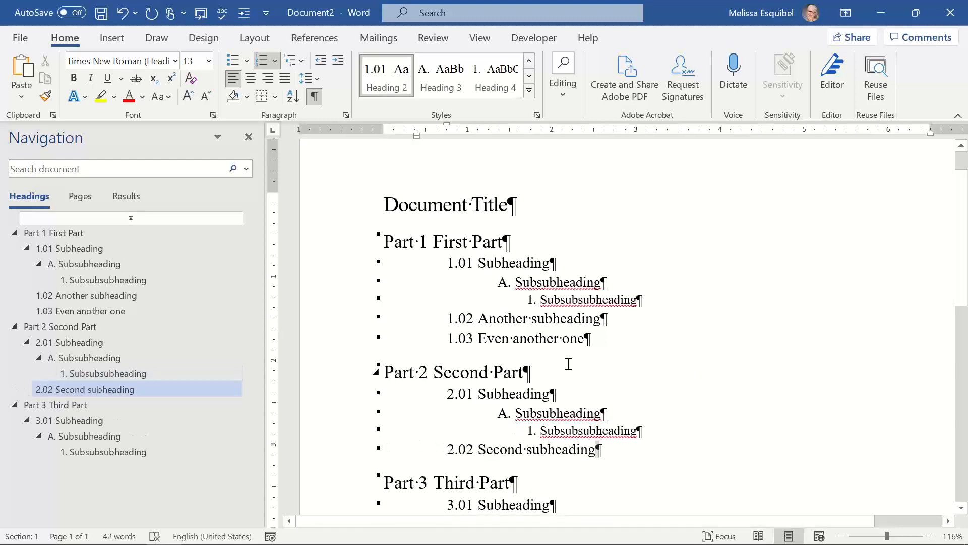
pyautogui.click(502, 450)
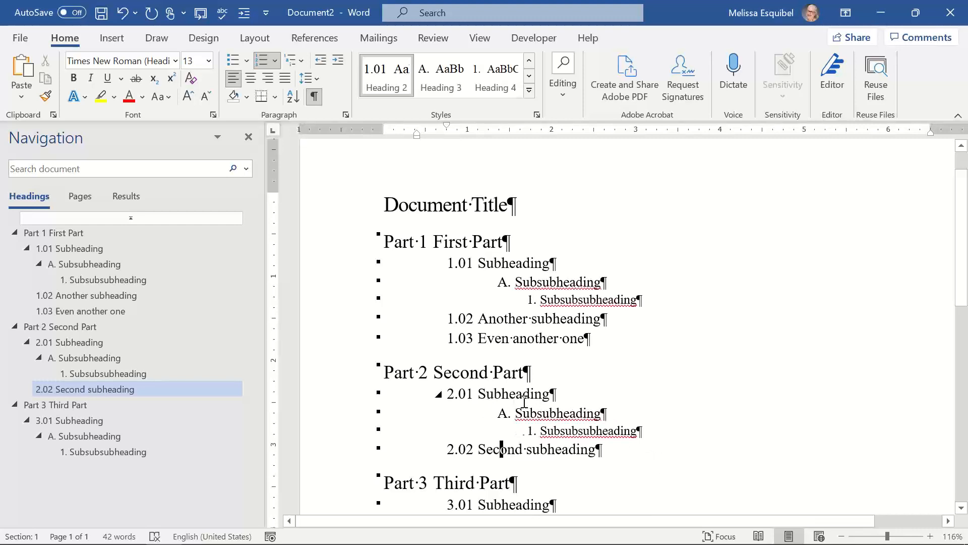
# Jump through the document's headings from First Part to the Third Part subheading using the heading navigation.
pyautogui.click(56, 237)
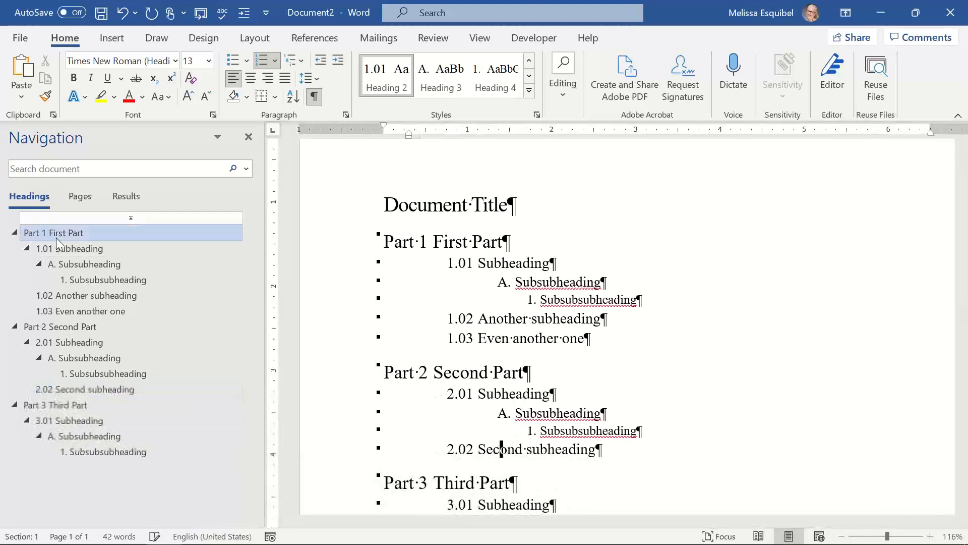
pyautogui.click(63, 250)
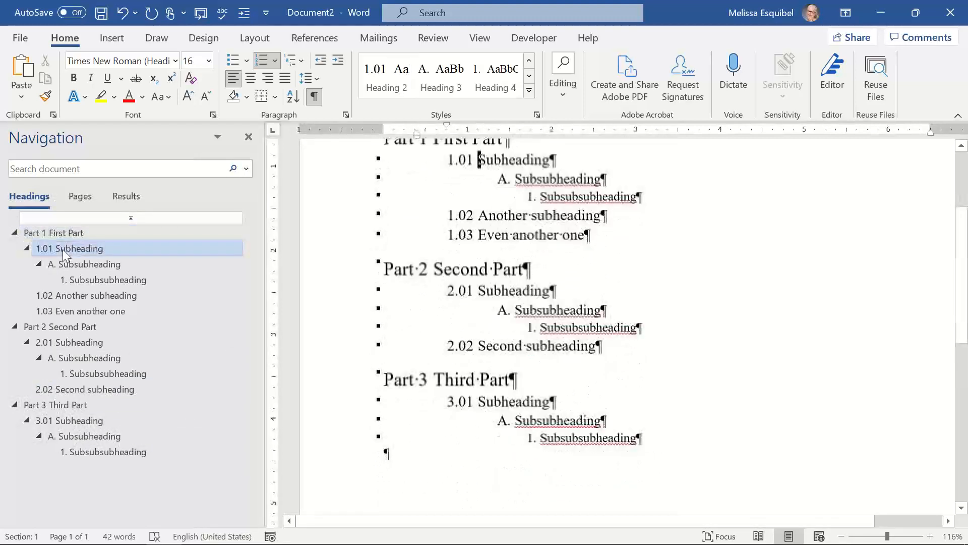
pyautogui.click(86, 280)
pyautogui.click(83, 295)
pyautogui.click(72, 351)
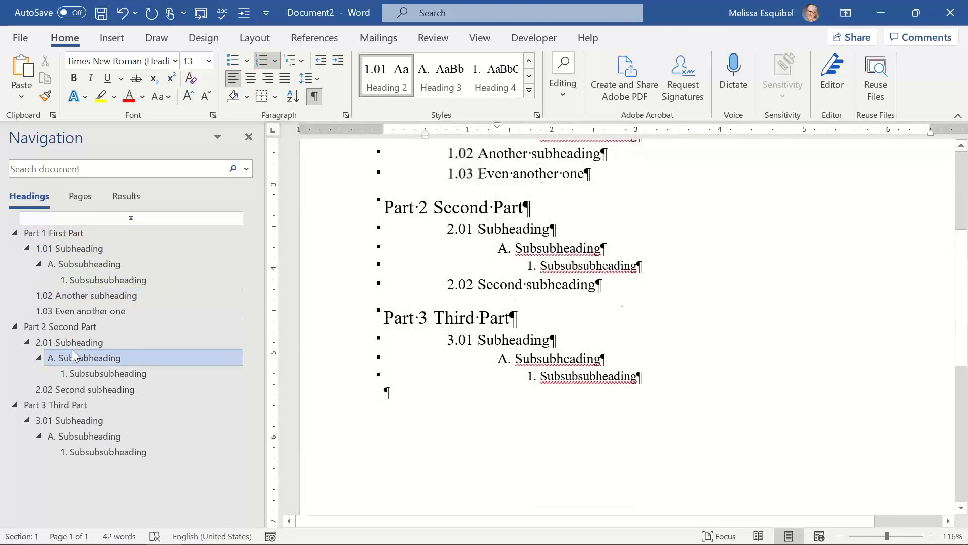
pyautogui.click(73, 389)
pyautogui.click(59, 404)
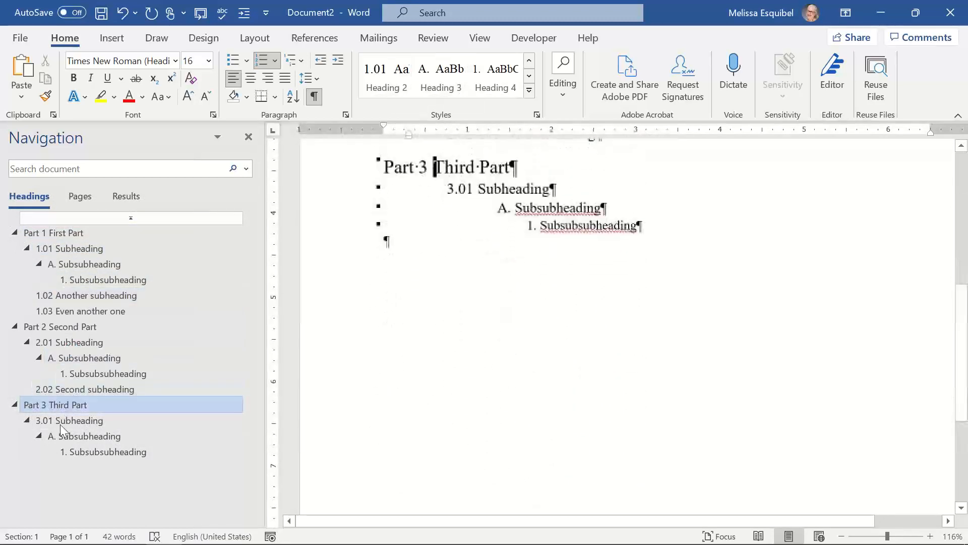
pyautogui.click(60, 423)
pyautogui.hotkey('alt', 'Tab')
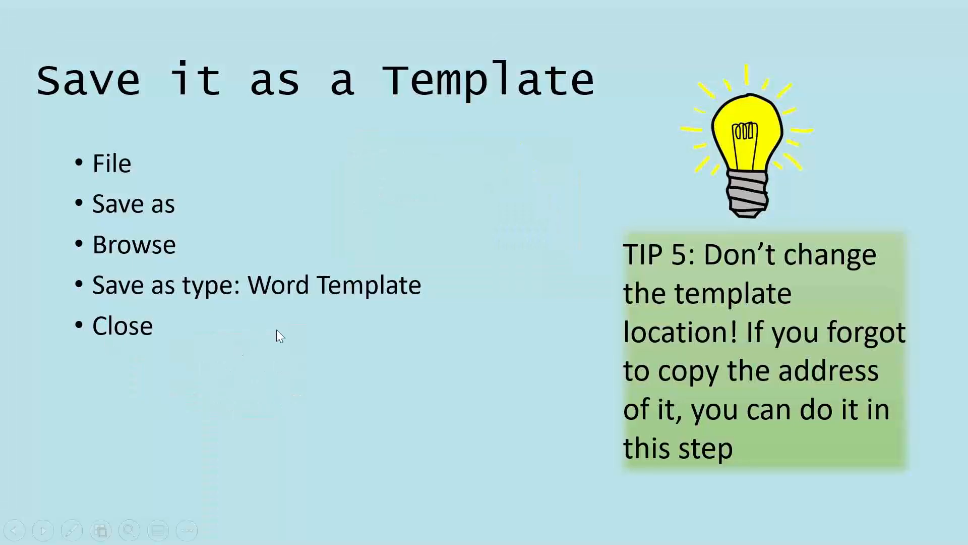
pyautogui.click(292, 346)
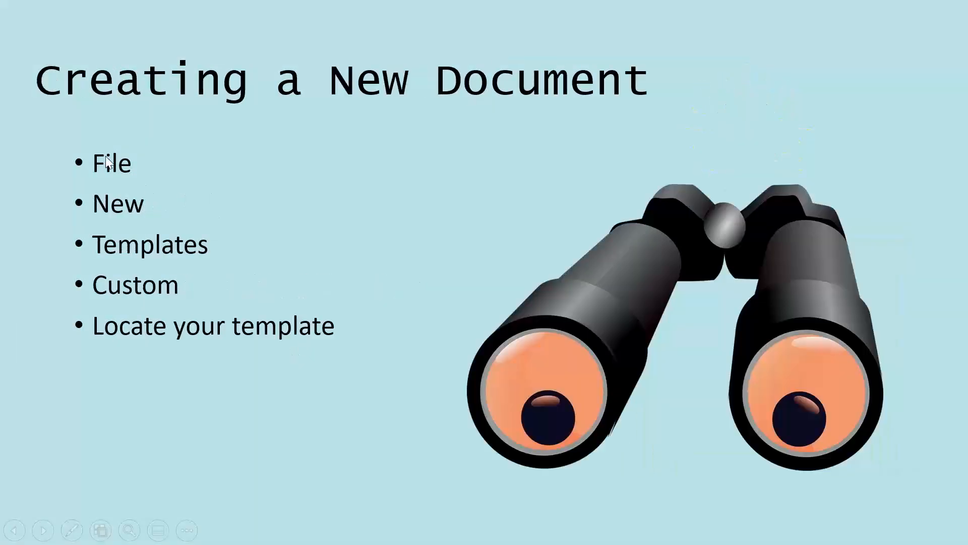
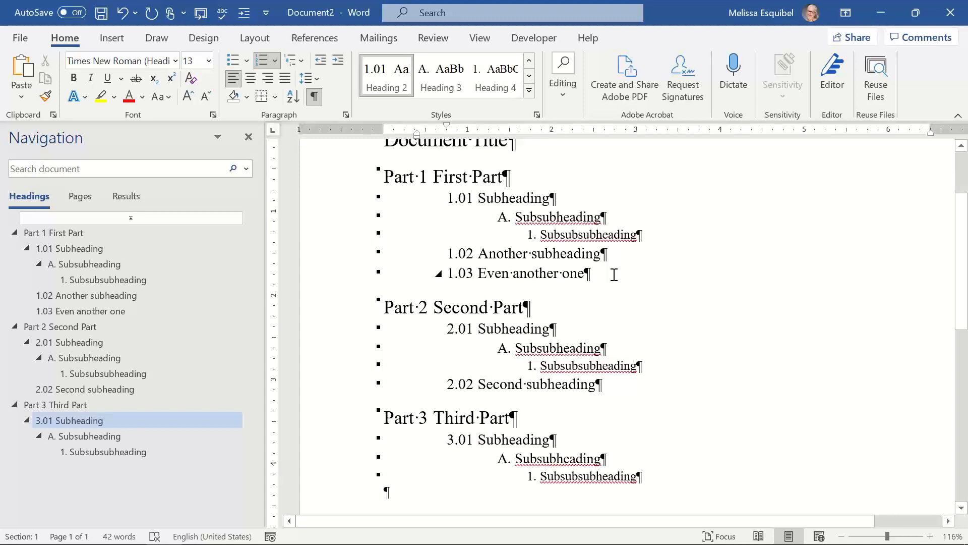
# Add a Heading 2 line "Here's 4" below "Even another one" and delete it again.
pyautogui.click(614, 274)
pyautogui.press('Return')
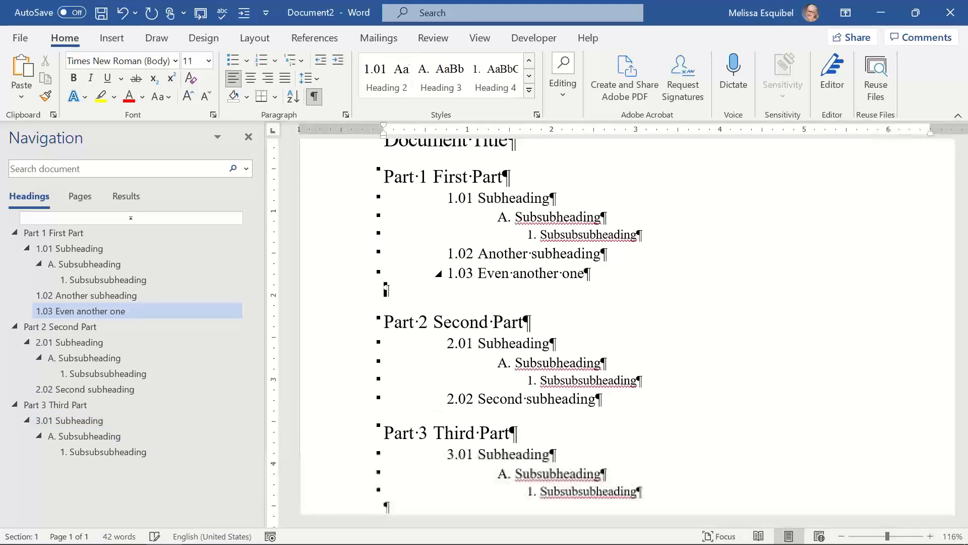
pyautogui.write("Here's")
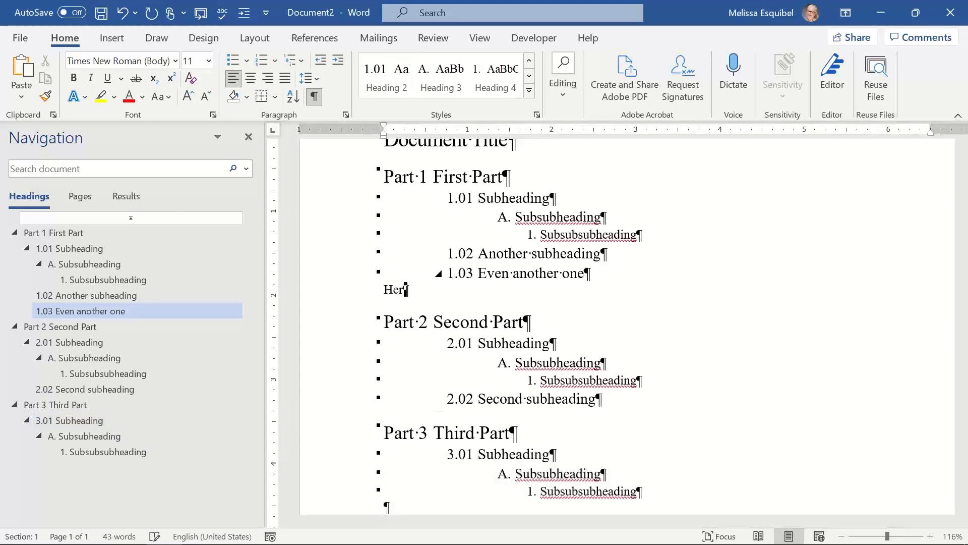
pyautogui.write(' 4')
pyautogui.hotkey('ctrl', 'alt', '2')
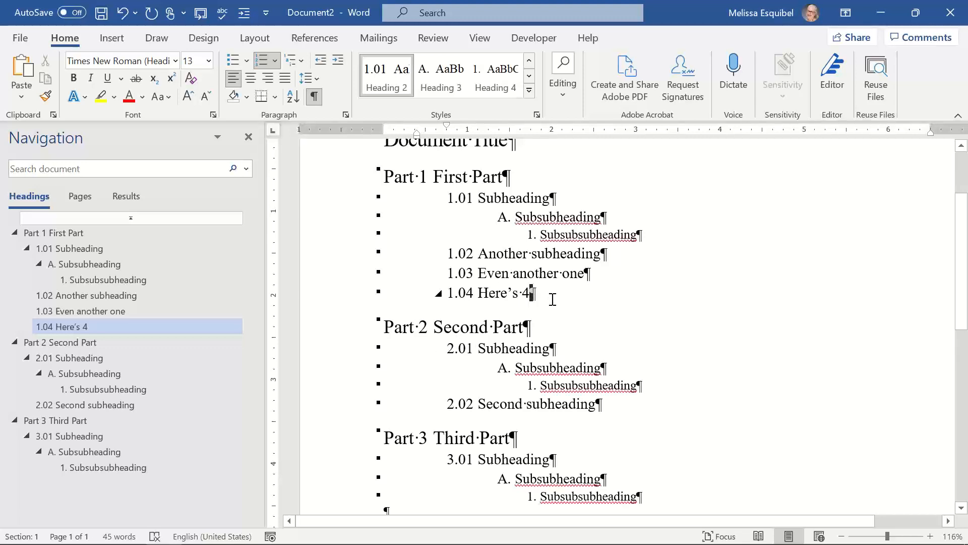
pyautogui.moveTo(544, 292); pyautogui.dragTo(442, 301)
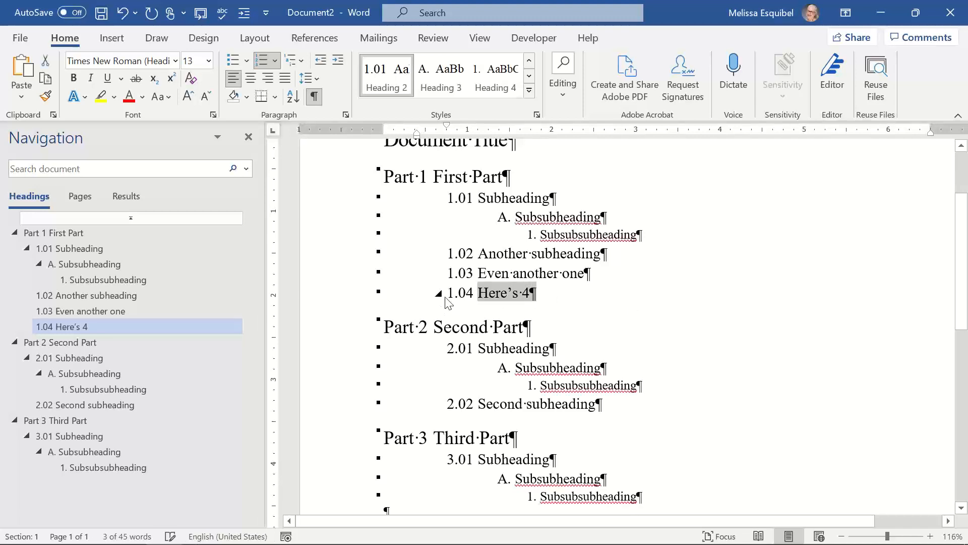
pyautogui.press('Delete')
# Enter a manual number "1.04" on a new line below "Even another one", enlarge it to 12 pt and indent it to align with the subheadings.
pyautogui.click(606, 281)
pyautogui.press('Return')
pyautogui.write('1.04')
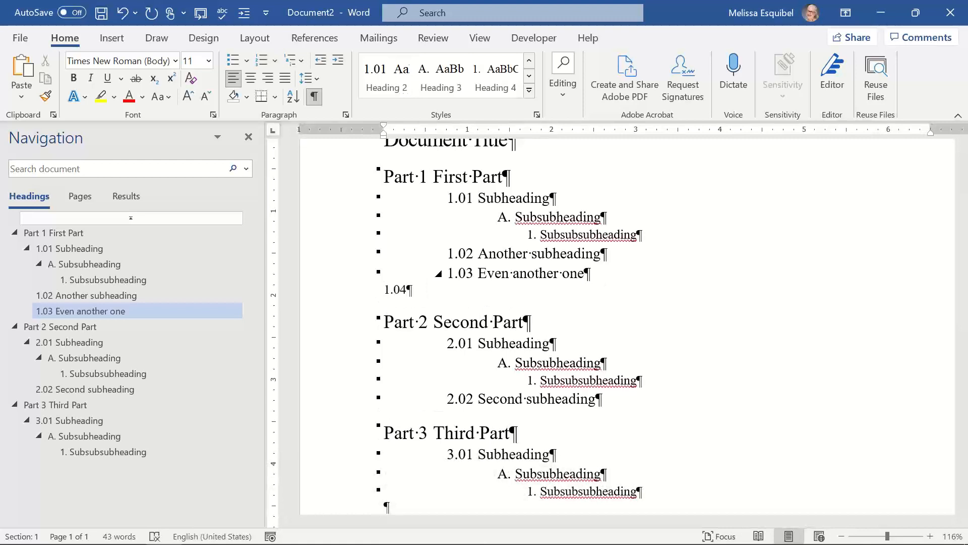
pyautogui.click(341, 297)
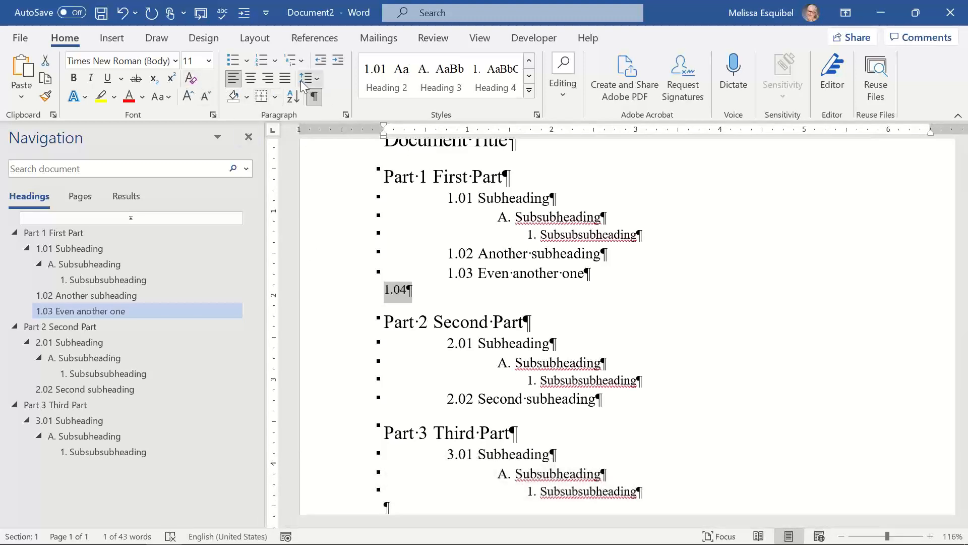
pyautogui.click(187, 100)
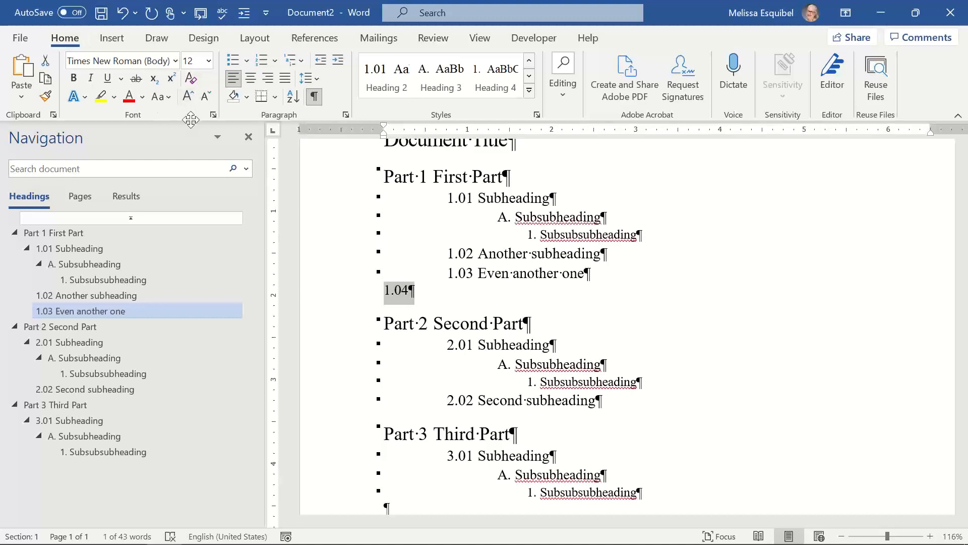
pyautogui.click(337, 61)
pyautogui.click(337, 61)
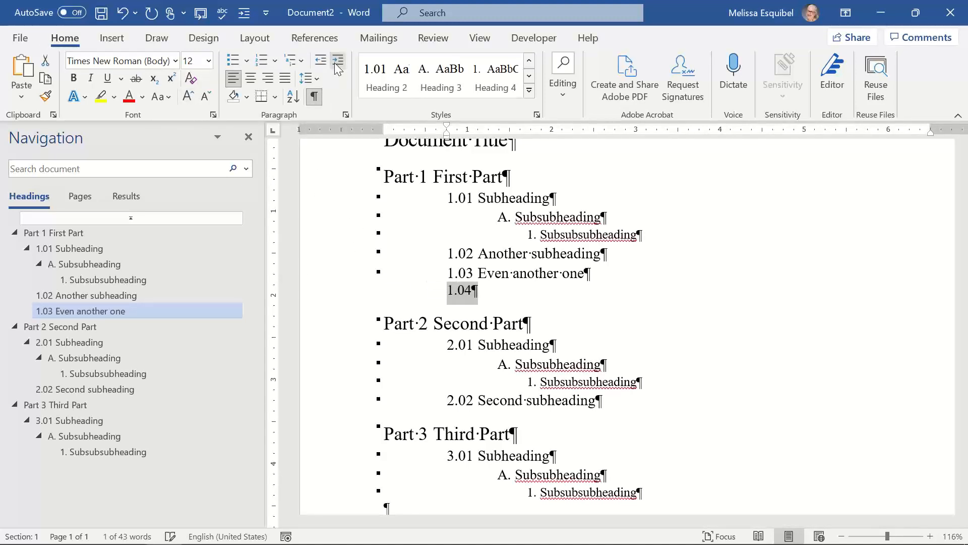
# Complete the 1.04 line with "type something" and add "another one" below it as a Heading 2 line.
pyautogui.click(479, 276)
pyautogui.click(507, 297)
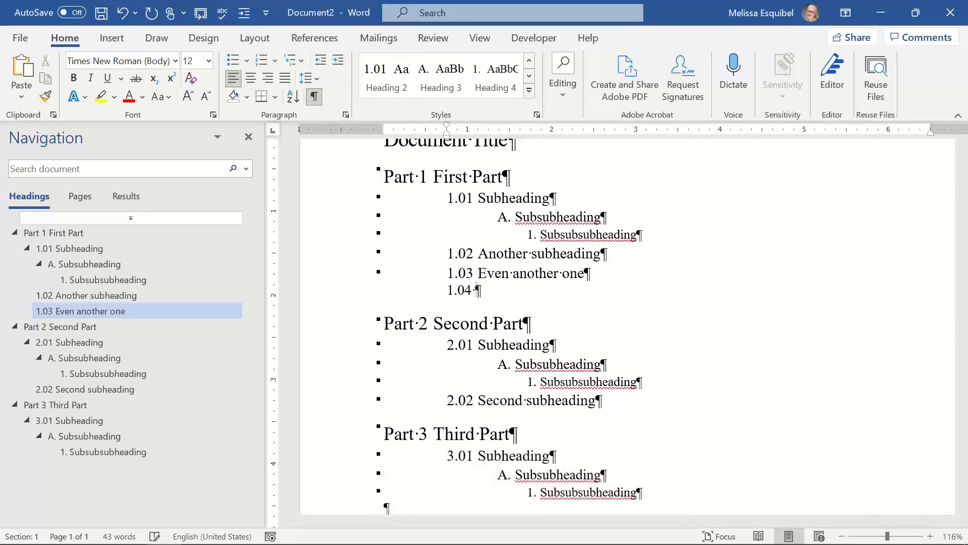
pyautogui.write('type something')
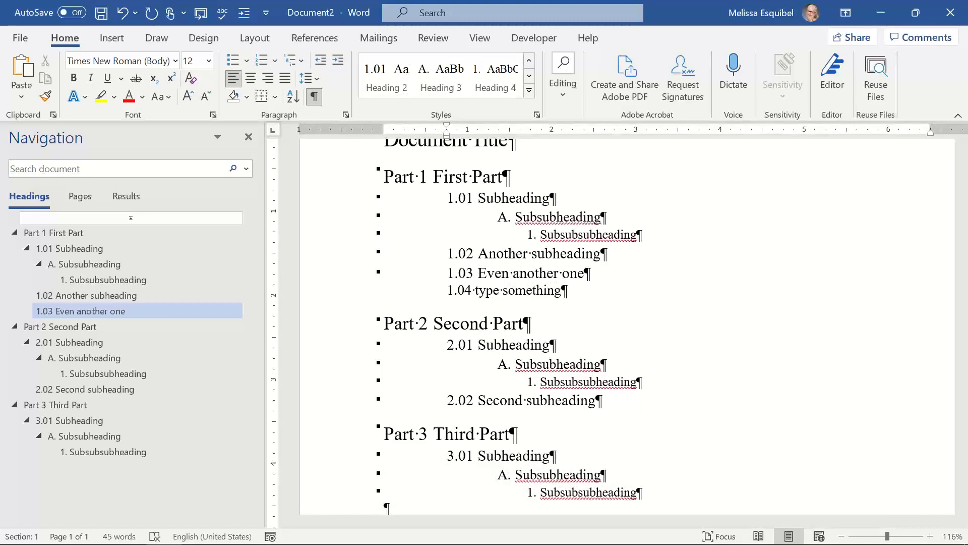
pyautogui.press('Return')
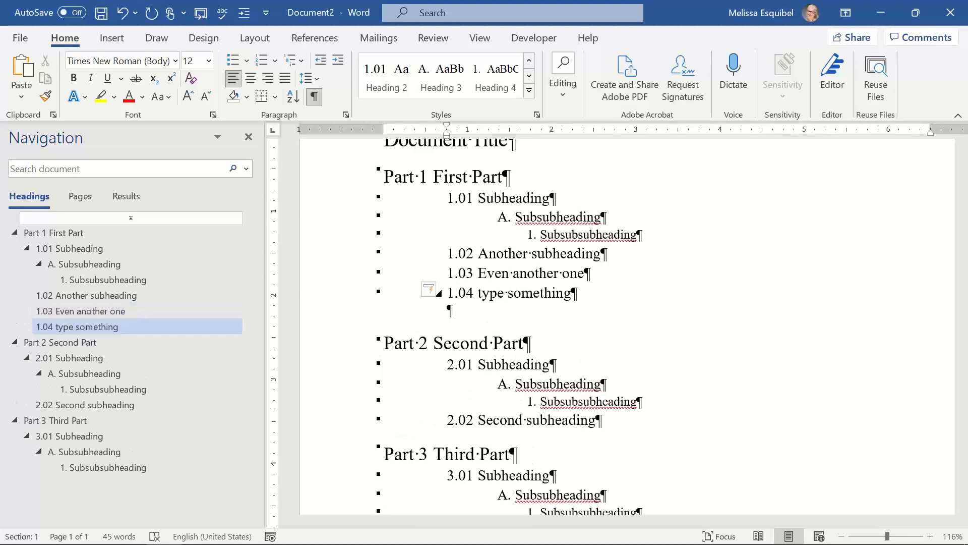
pyautogui.write('another one')
pyautogui.hotkey('ctrl', 'alt', '2')
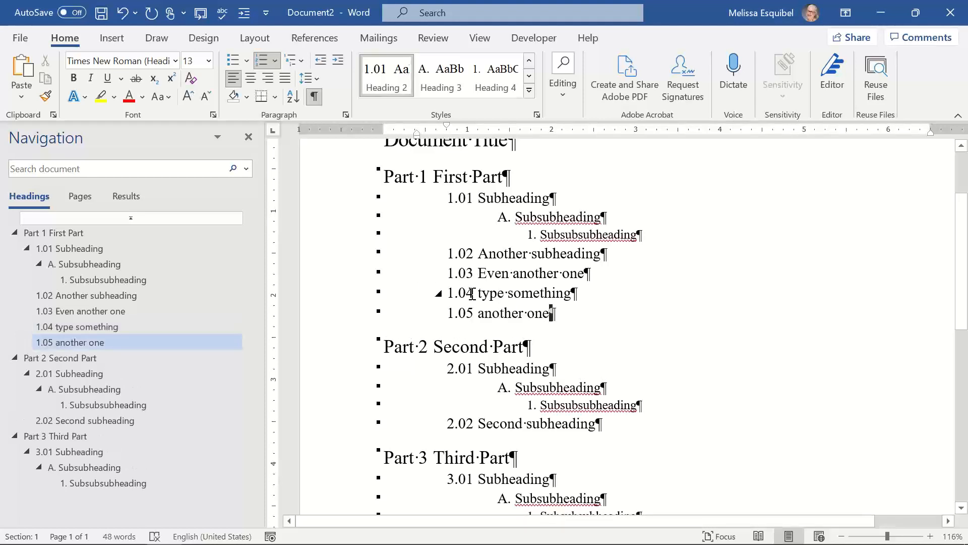
# Check the numbering and applied heading styles of the First Part subheadings, including the "type something" line.
pyautogui.click(468, 293)
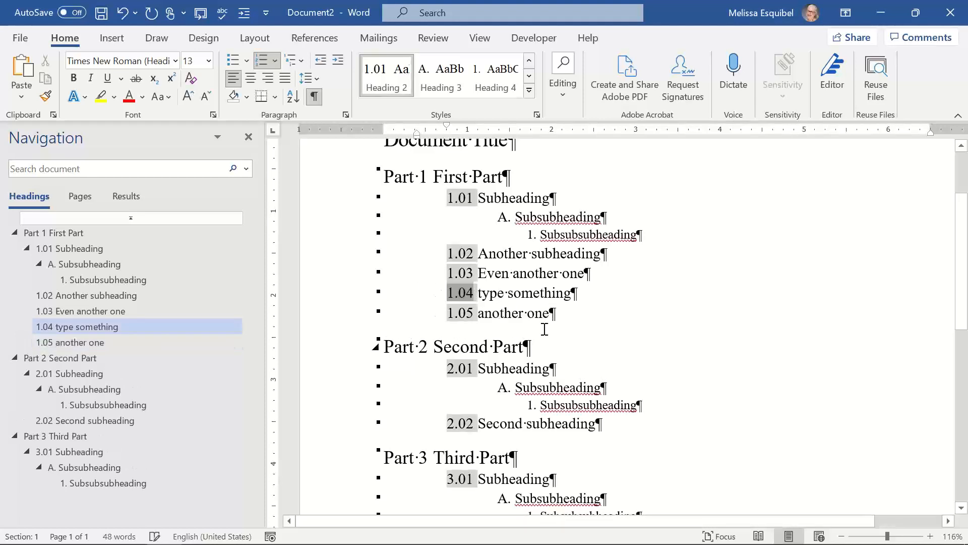
pyautogui.click(534, 292)
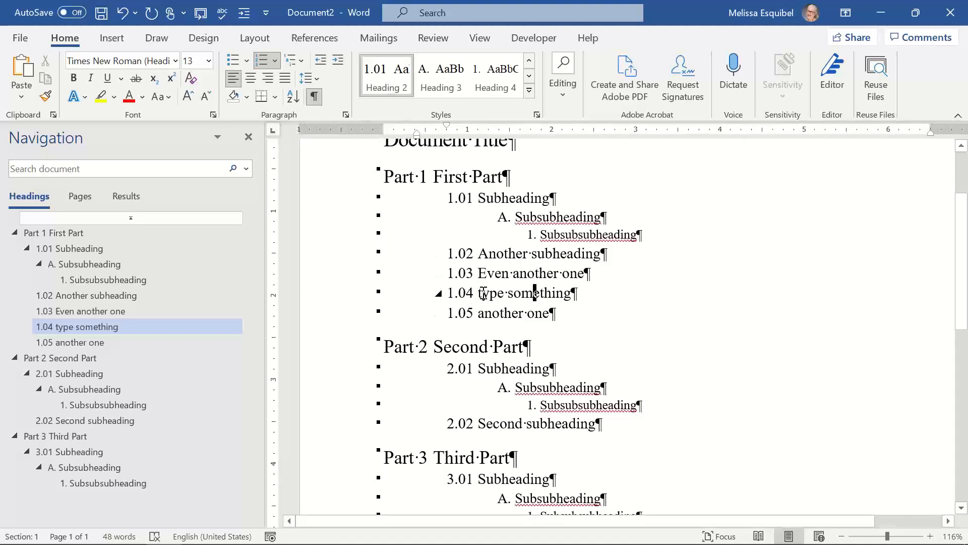
pyautogui.click(483, 294)
pyautogui.click(655, 231)
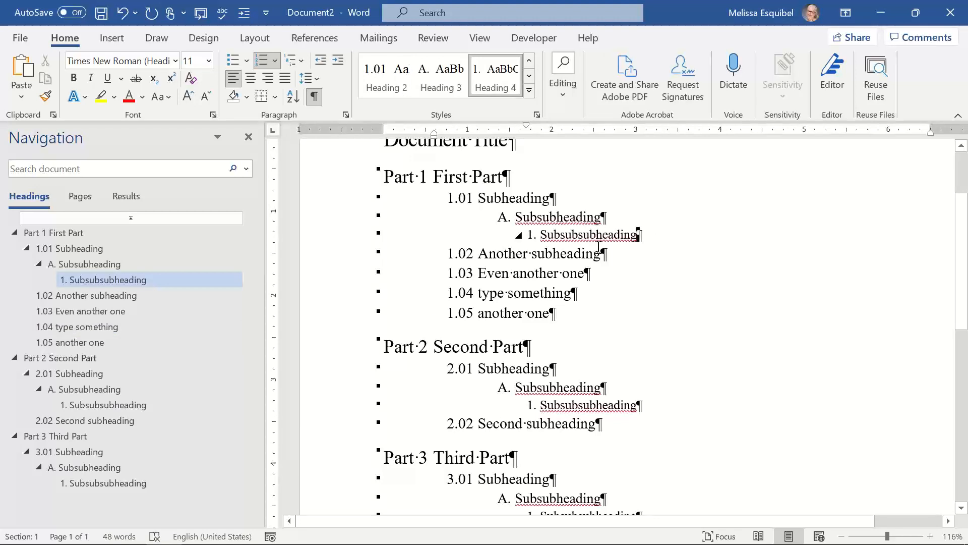
pyautogui.click(560, 269)
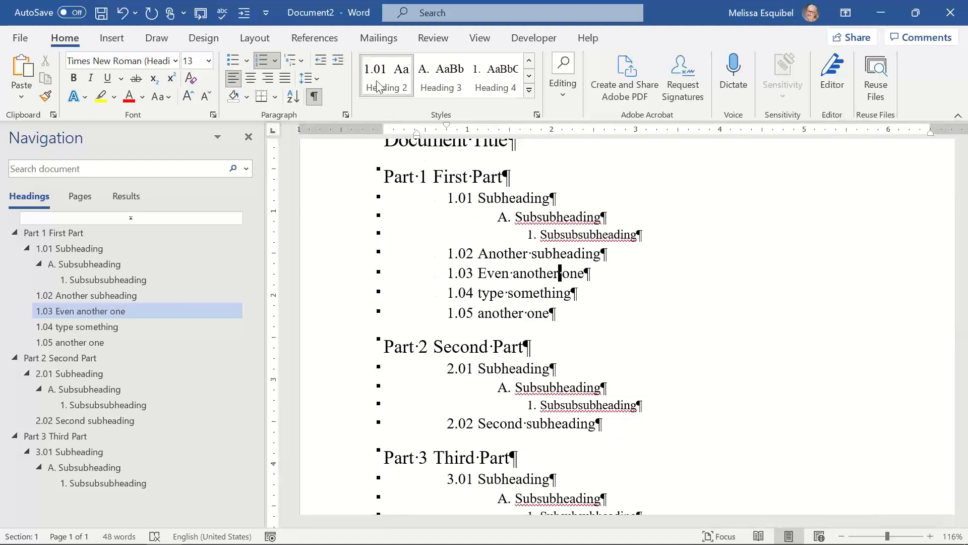
pyautogui.press('Down')
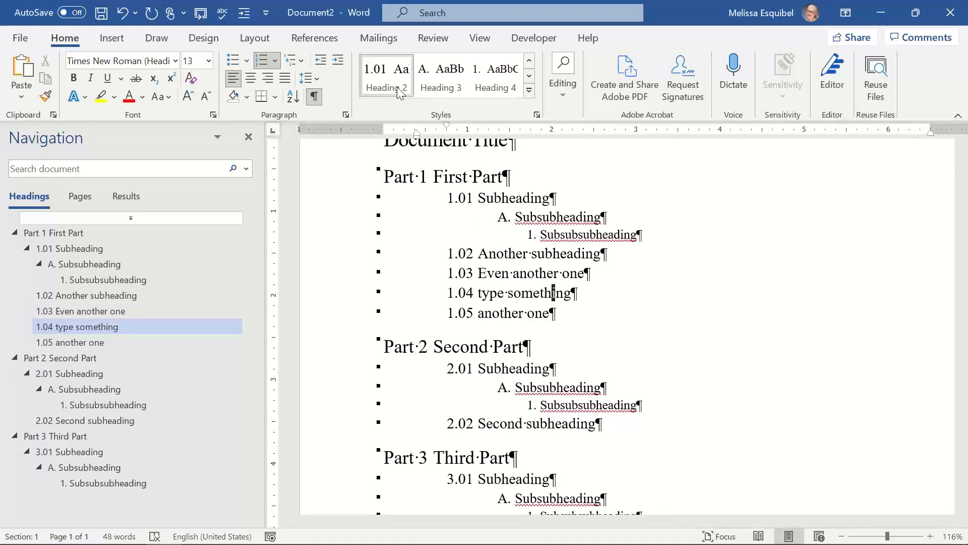
# Add the body line "text that goes underneath" below the 1.05 "another one" subheading.
pyautogui.click(583, 315)
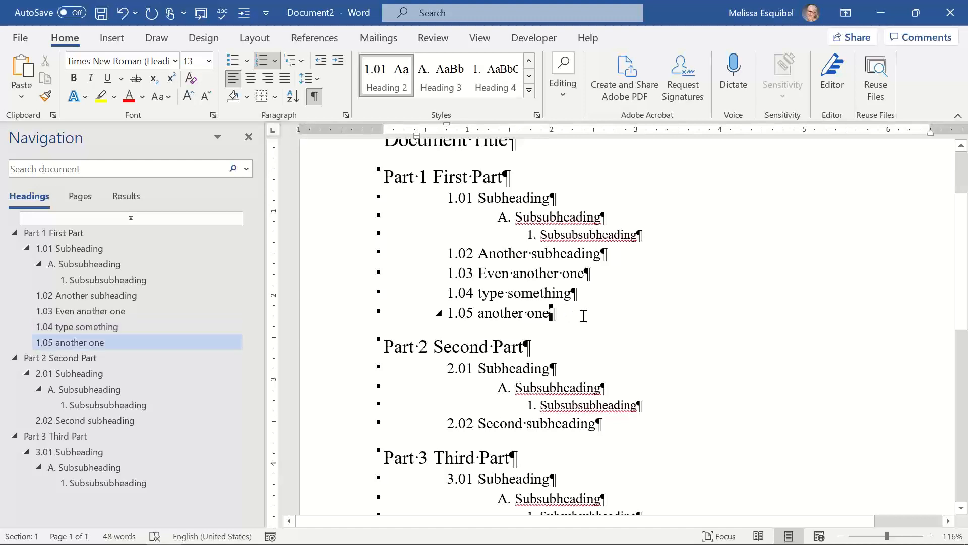
pyautogui.press('Return')
pyautogui.write('tex')
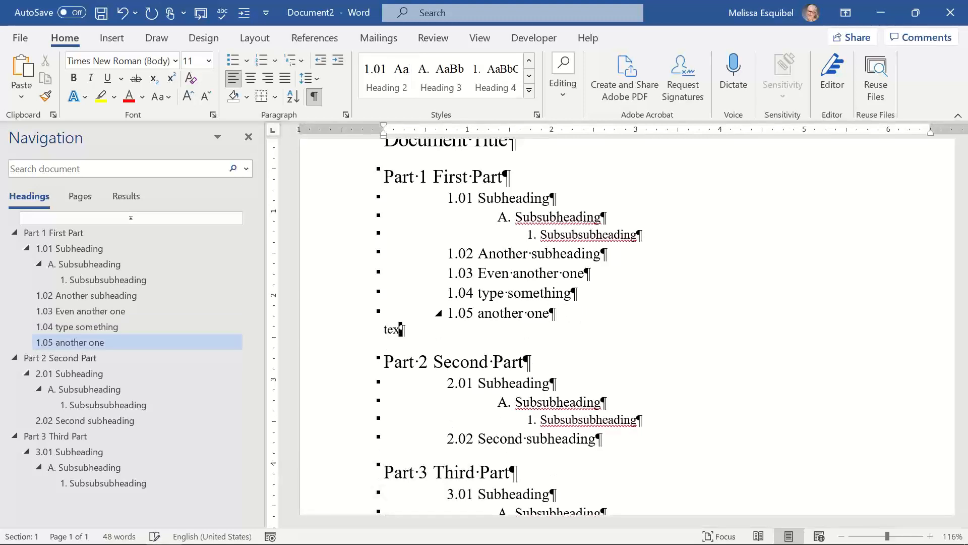
pyautogui.write('t that go')
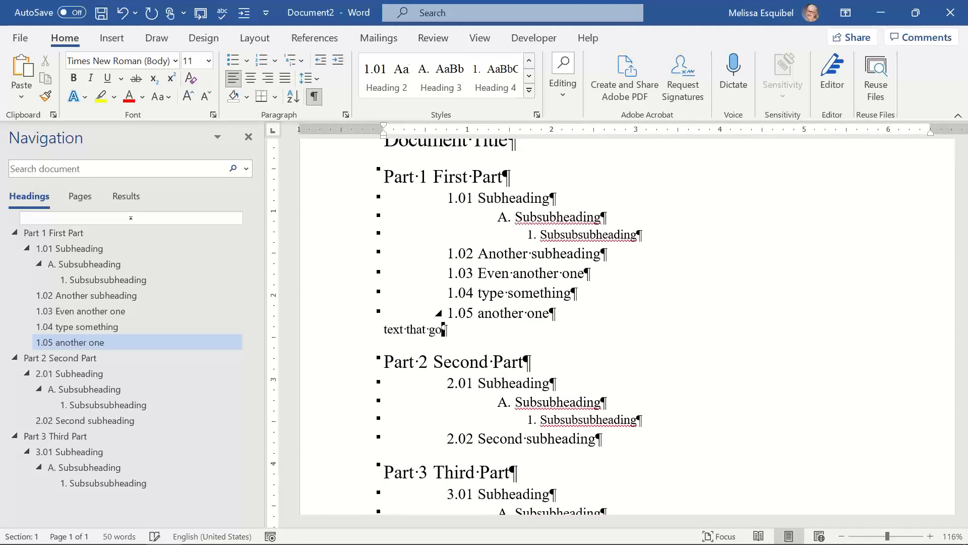
pyautogui.write('es underneath')
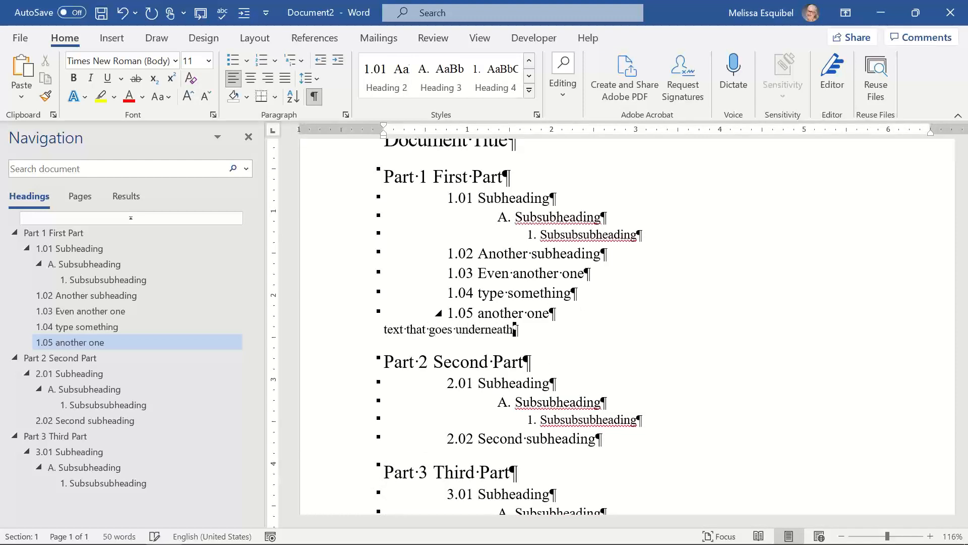
# Try indenting the "text that goes underneath" line to align with the 1.05 number, and undo the indents.
pyautogui.press('Home')
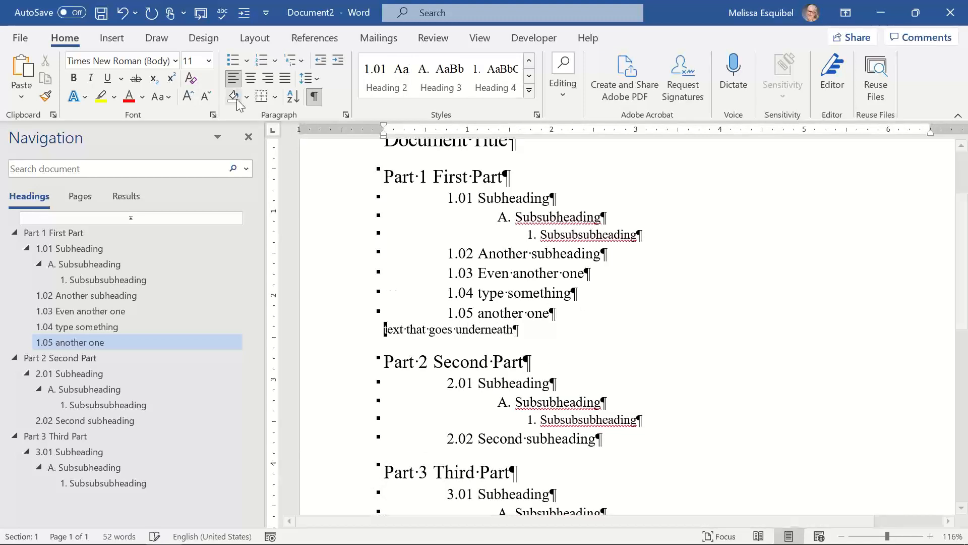
pyautogui.click(338, 61)
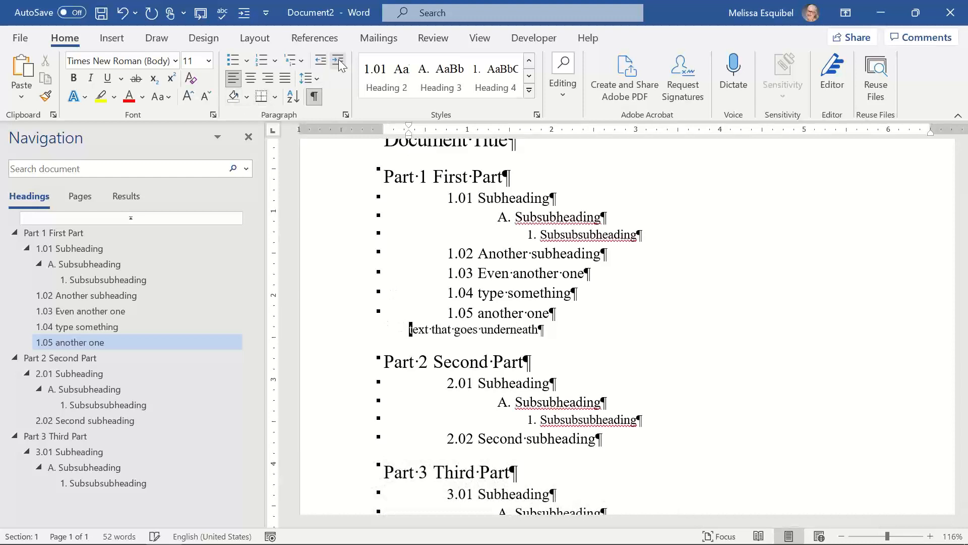
pyautogui.click(339, 60)
pyautogui.click(339, 61)
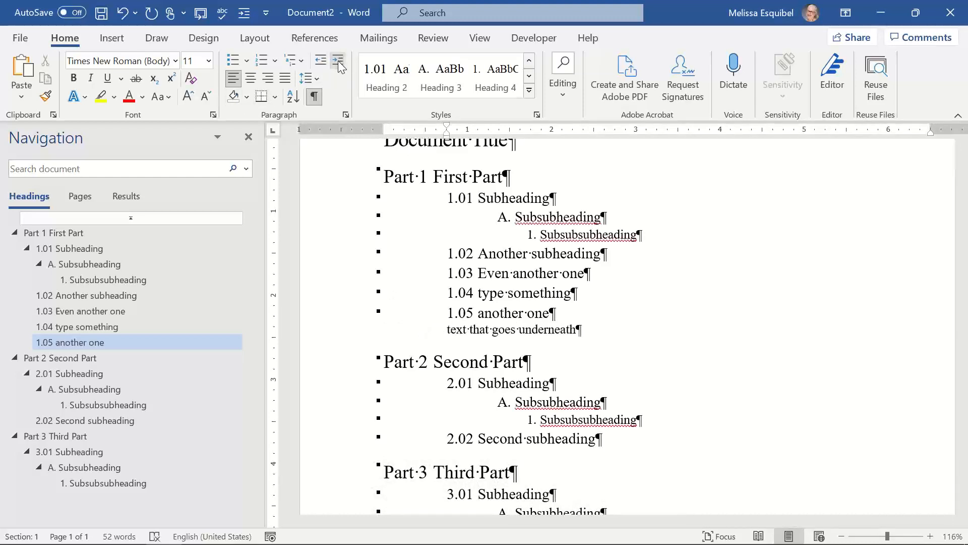
pyautogui.hotkey('ctrl', 'z')
pyautogui.hotkey('ctrl', 'z')
pyautogui.hotkey('ctrl', 'z')
# Indent the "text that goes underneath" line to 1 inch and pad it with leading spaces to align with the heading text.
pyautogui.click(338, 61)
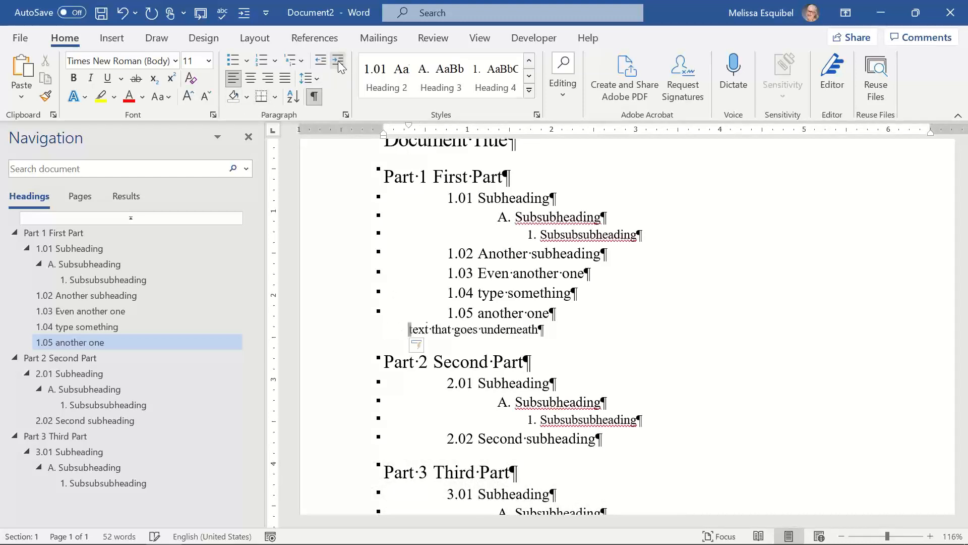
pyautogui.click(337, 61)
pyautogui.click(338, 60)
pyautogui.click(337, 60)
pyautogui.click(338, 61)
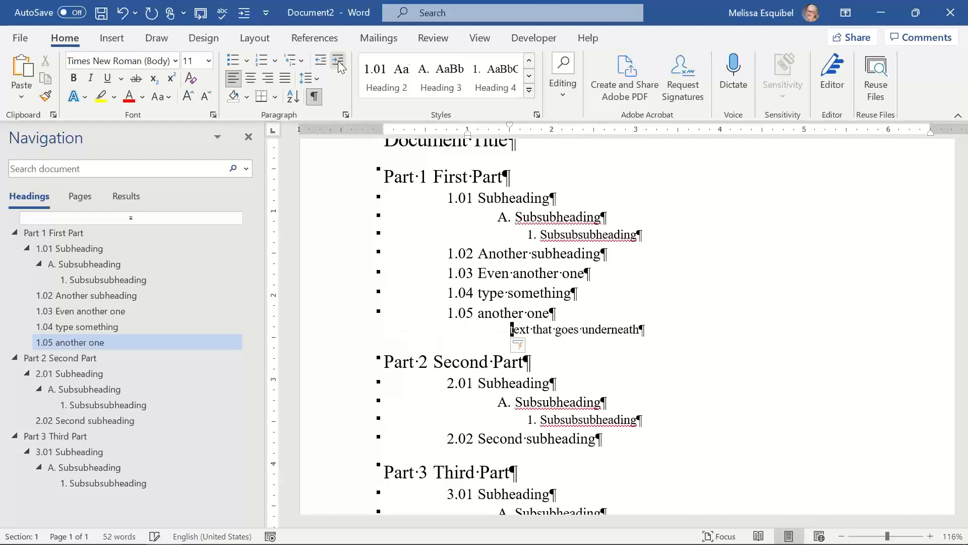
pyautogui.hotkey('ctrl', 'z')
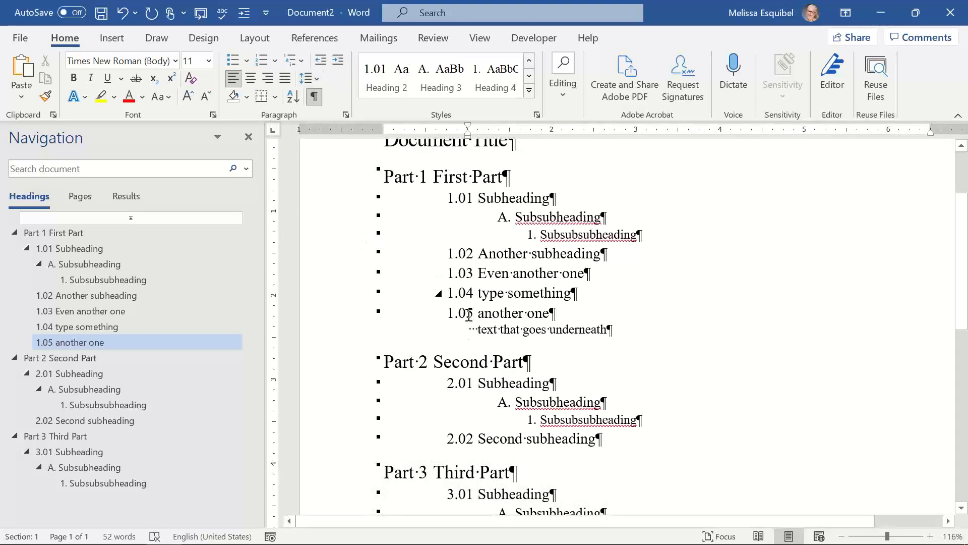
# Check which style is applied to the "text that goes underneath" line.
pyautogui.click(442, 330)
pyautogui.click(319, 338)
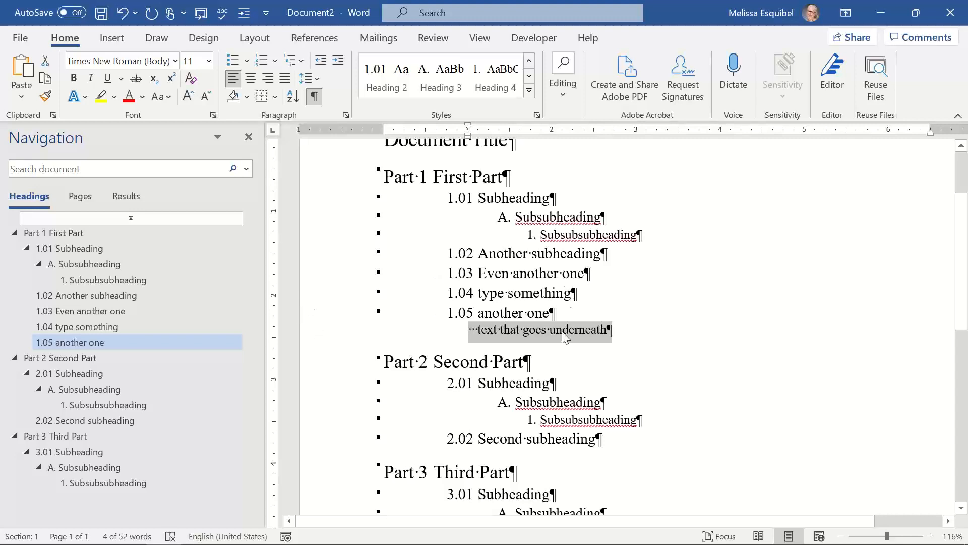
pyautogui.click(479, 331)
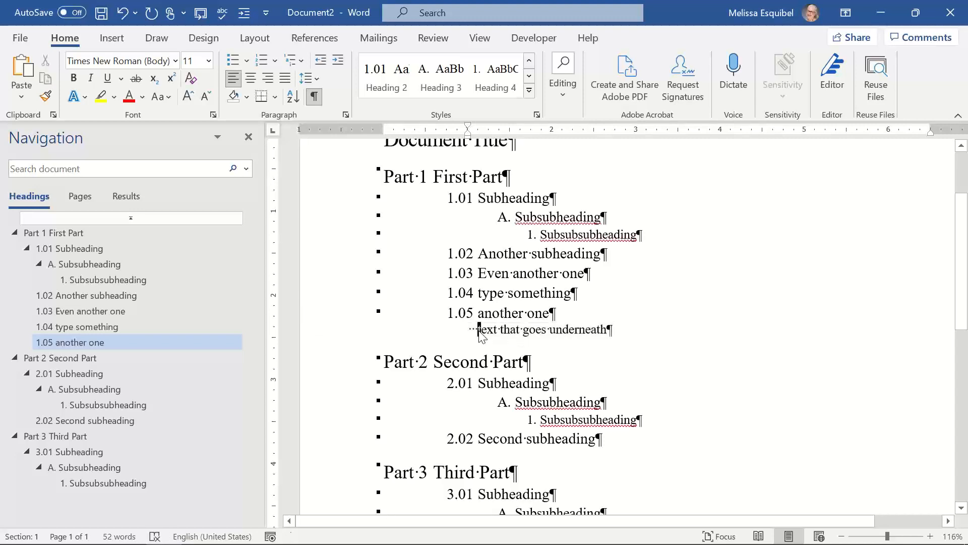
pyautogui.click(529, 61)
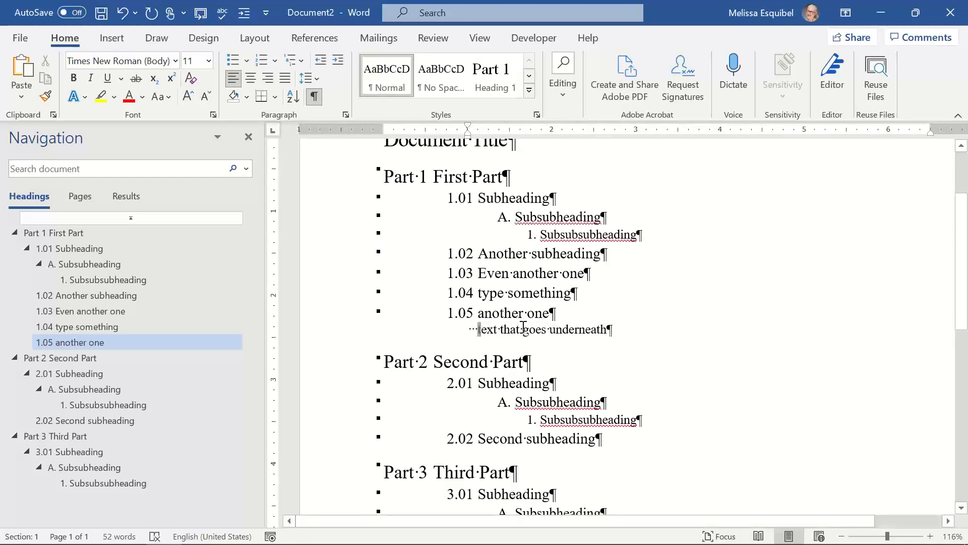
# Remove the leading spaces from the "text that goes underneath" line and reset its paragraph indents.
pyautogui.press('BackSpace')
pyautogui.press('BackSpace')
pyautogui.press('BackSpace')
pyautogui.press('BackSpace')
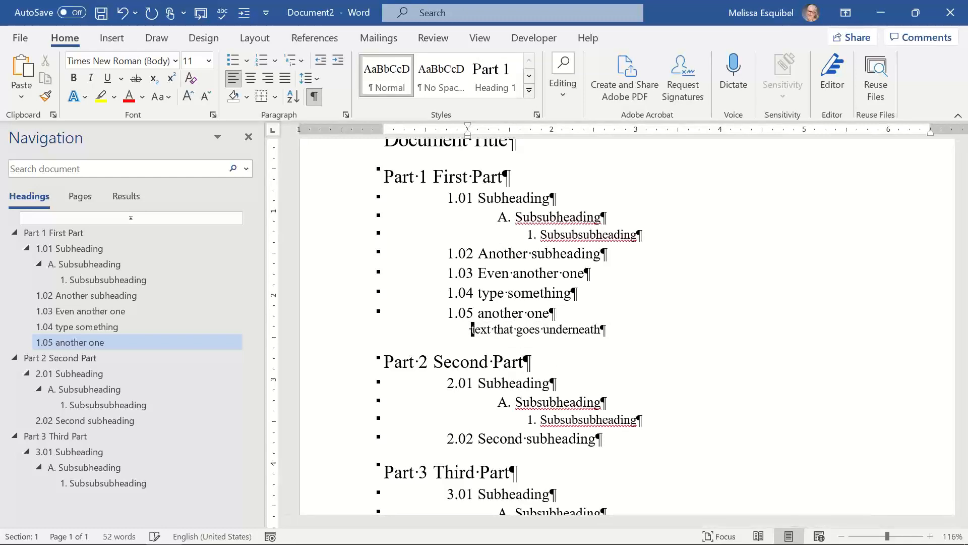
pyautogui.press('Right')
pyautogui.hotkey('ctrl', 'q')
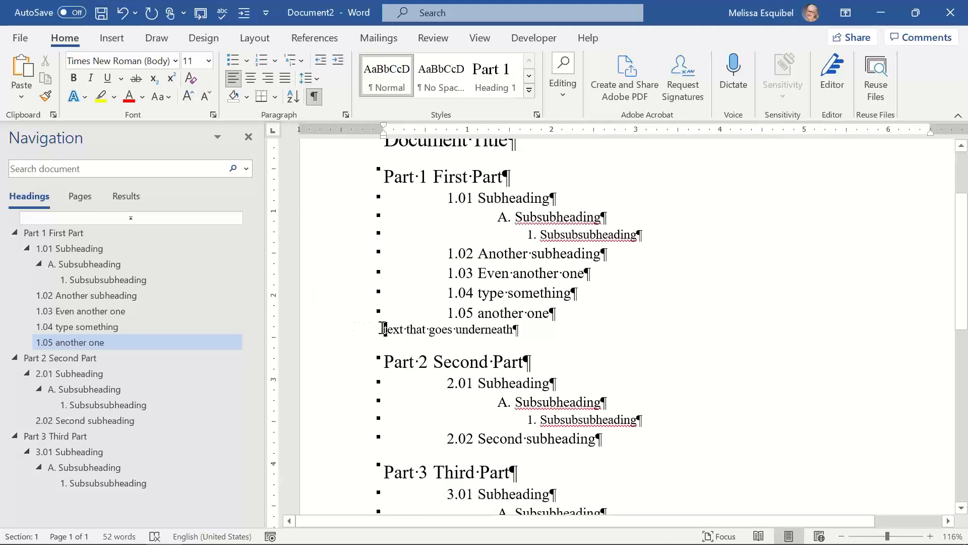
# Try the Heading 2 style on the "text that goes underneath" line and return it to Normal.
pyautogui.hotkey('shift', 'Right')
pyautogui.hotkey('ctrl', 'alt', '2')
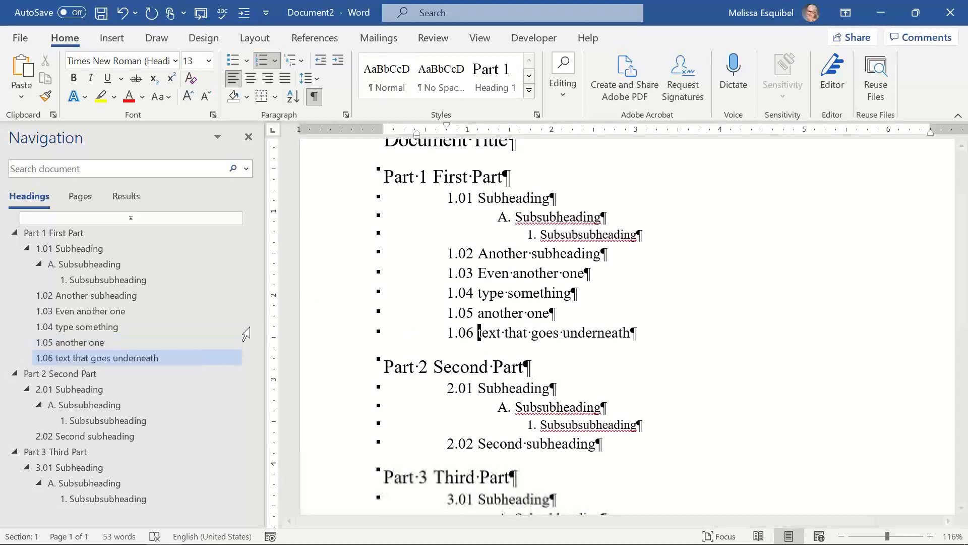
pyautogui.click(352, 329)
pyautogui.click(378, 80)
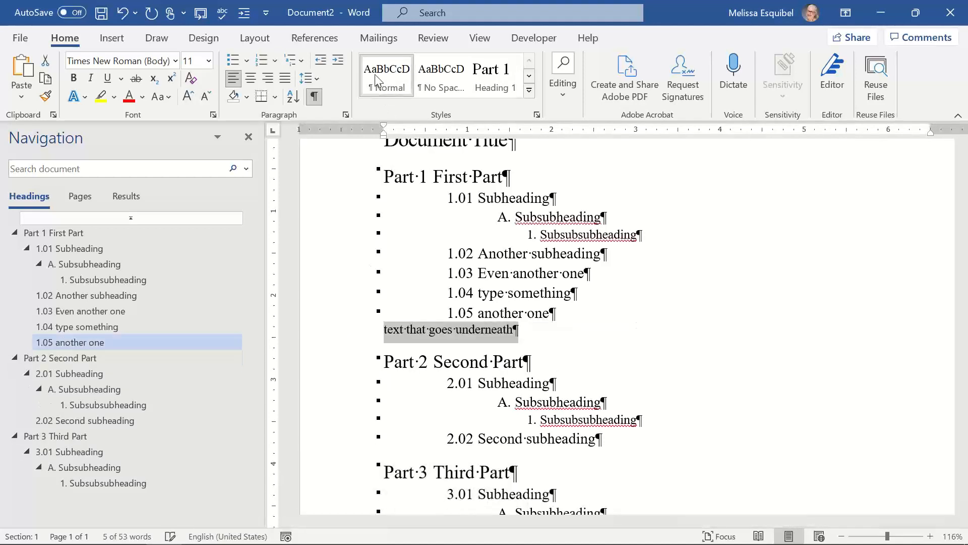
# Indent the Normal-style "text that goes underneath" line to 1 inch beneath the 1.05 subheading.
pyautogui.click(337, 64)
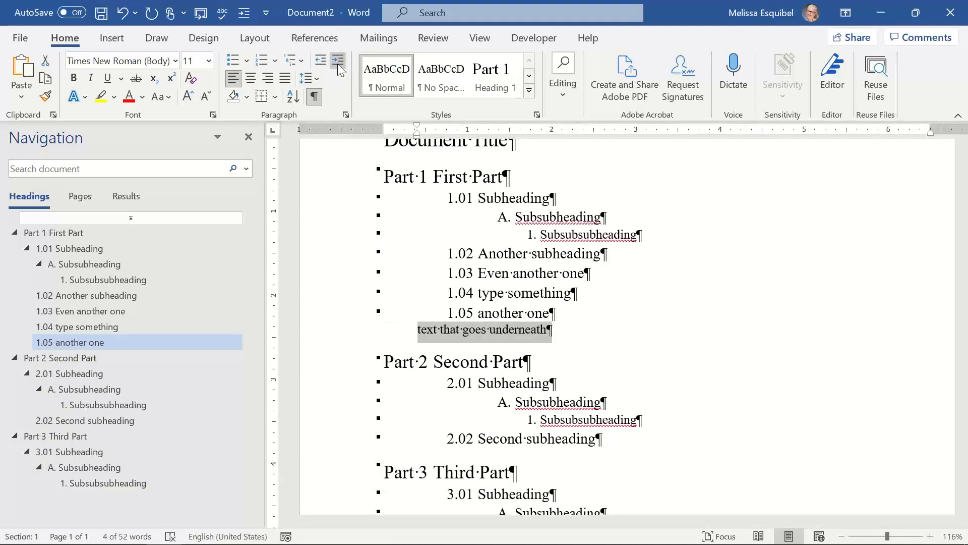
pyautogui.click(337, 64)
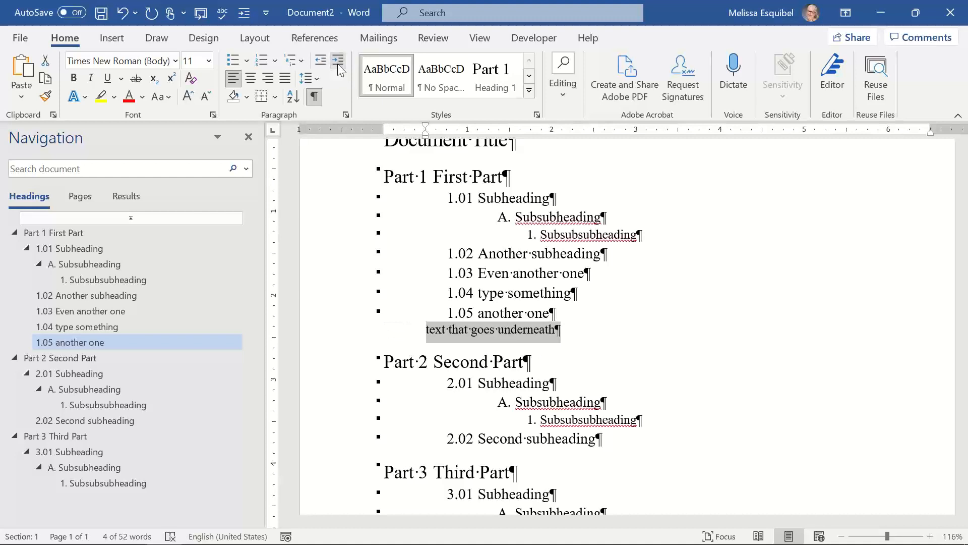
pyautogui.click(518, 328)
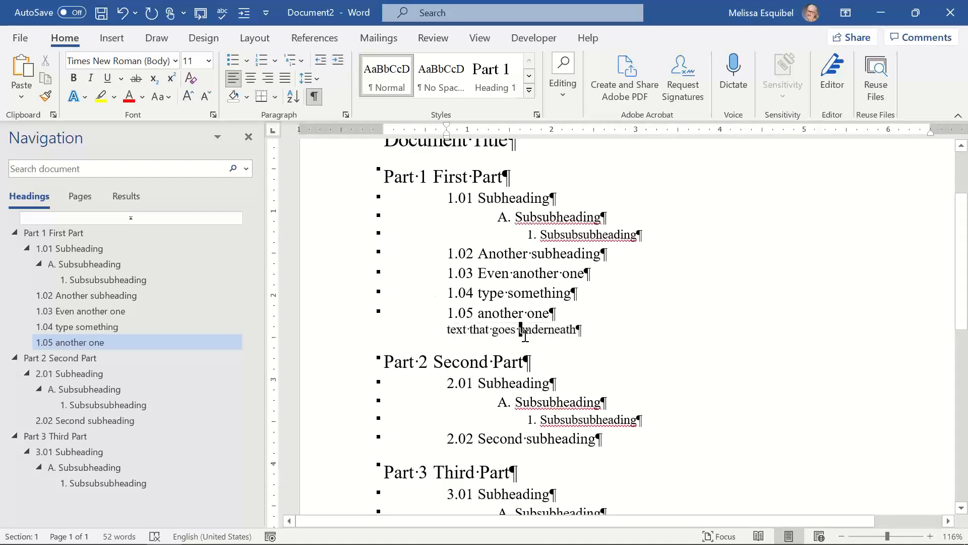
pyautogui.click(482, 329)
pyautogui.click(340, 63)
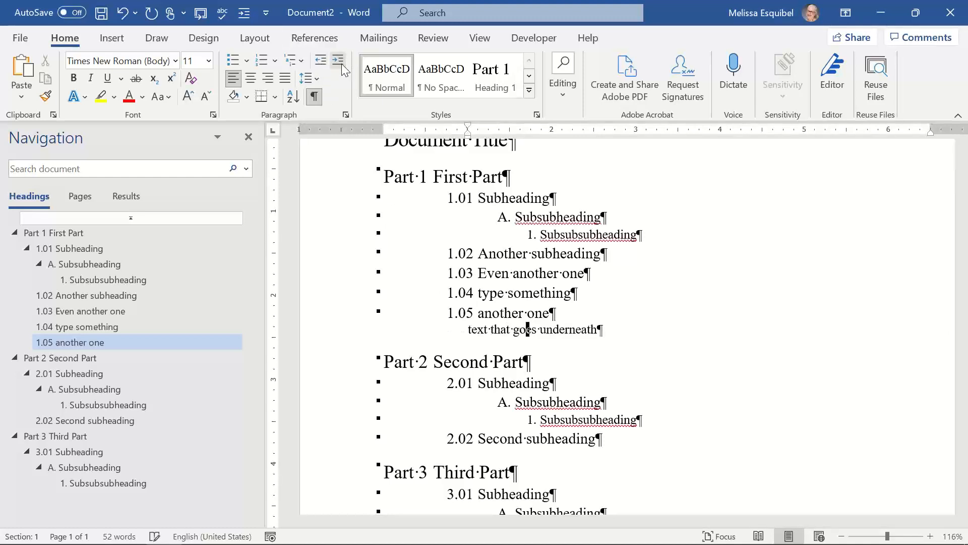
pyautogui.click(341, 65)
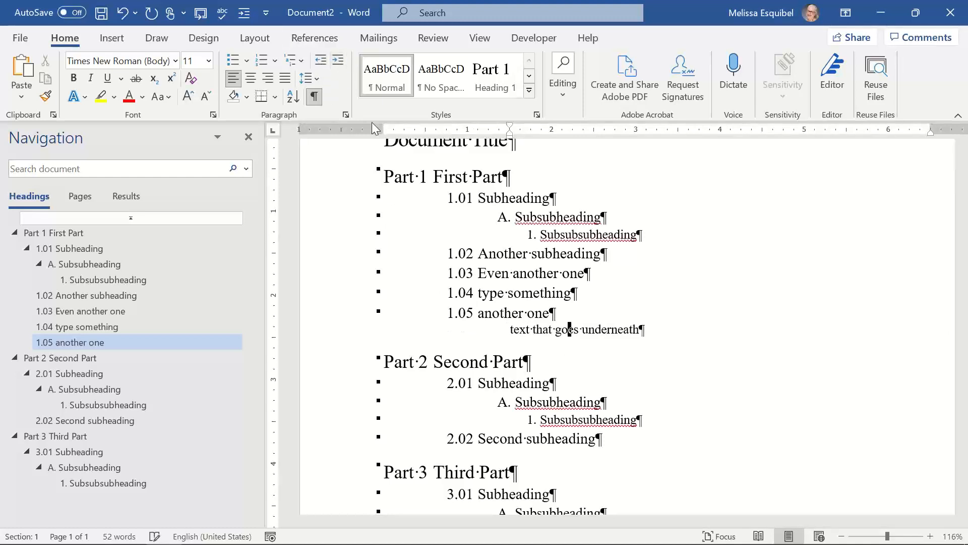
pyautogui.click(321, 60)
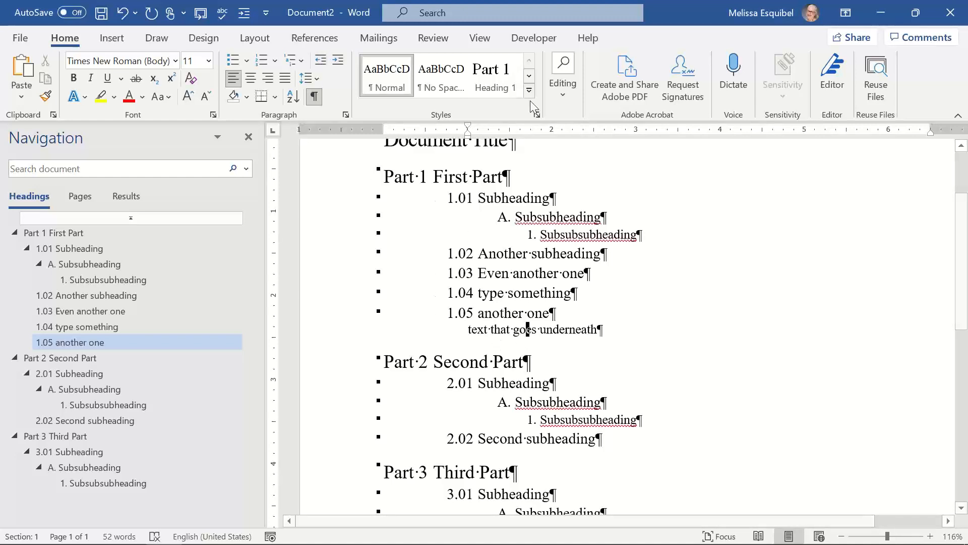
# Open the Heading 2 style for modification from the 1.05 subheading and review the choices for its following paragraph style.
pyautogui.click(528, 310)
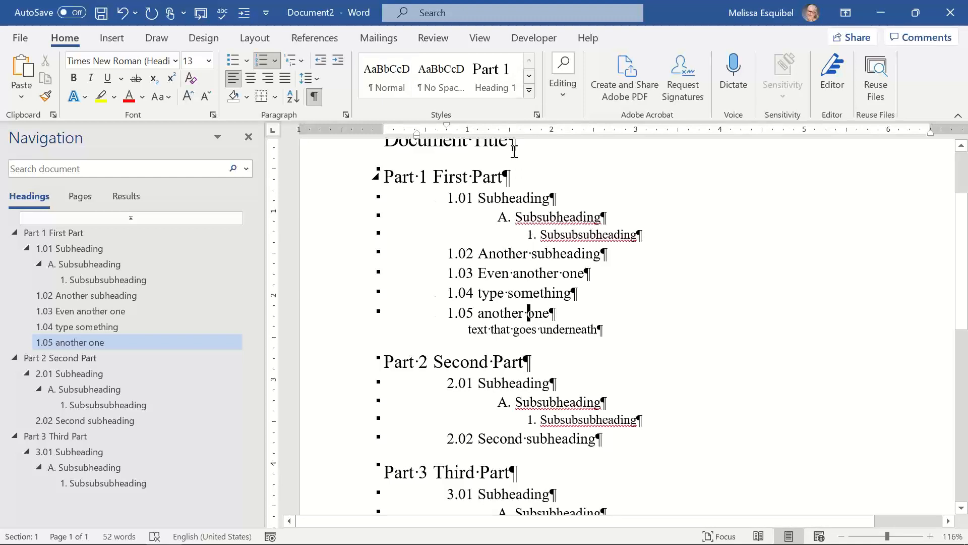
pyautogui.click(534, 96)
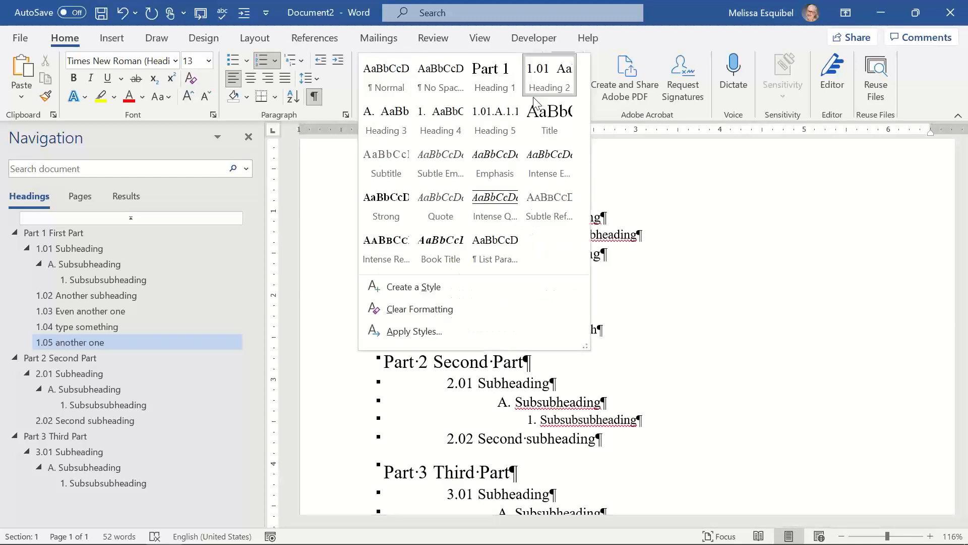
pyautogui.rightClick(541, 81)
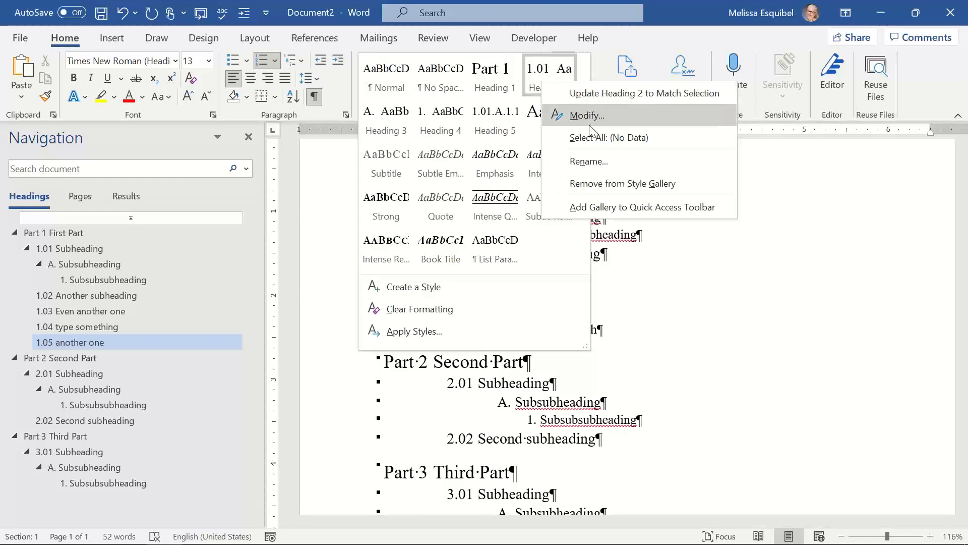
pyautogui.click(587, 117)
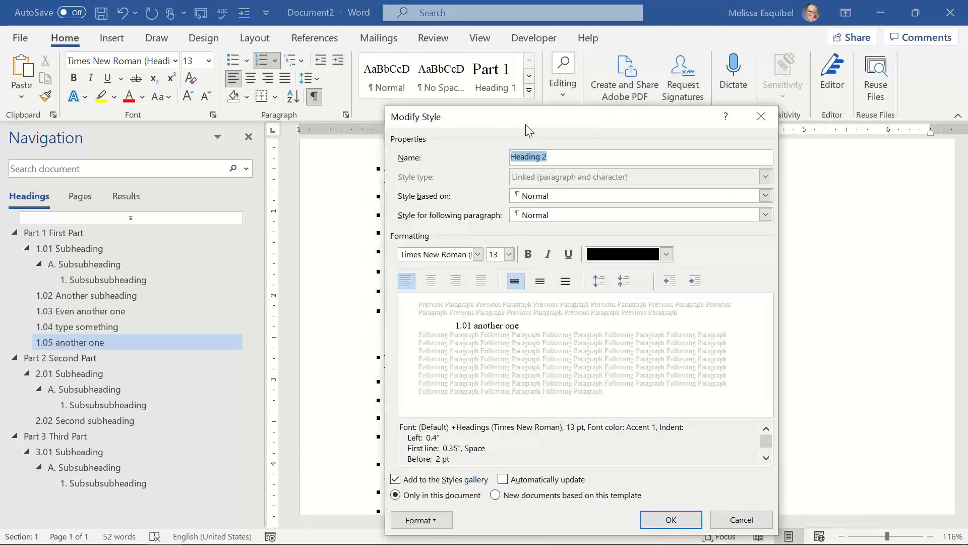
pyautogui.moveTo(522, 124); pyautogui.dragTo(329, 71)
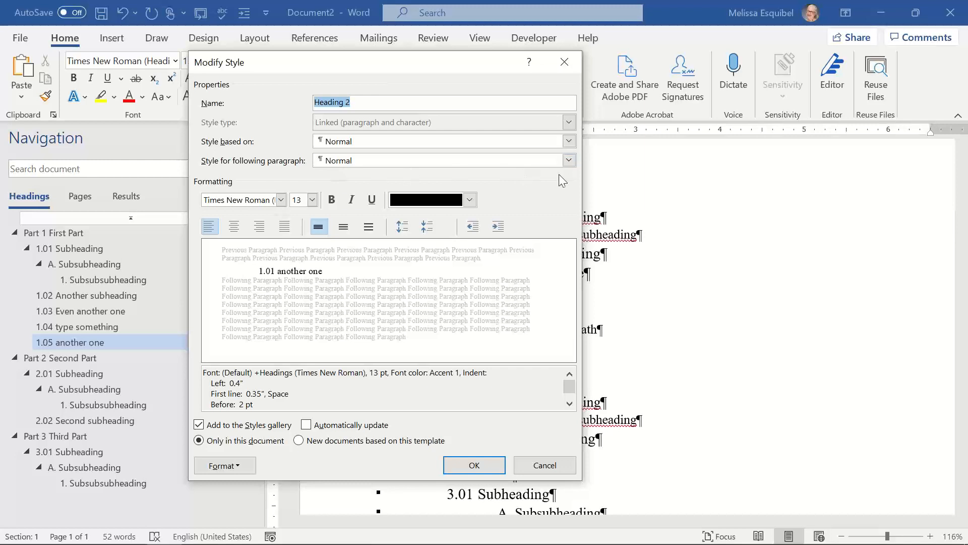
pyautogui.click(568, 160)
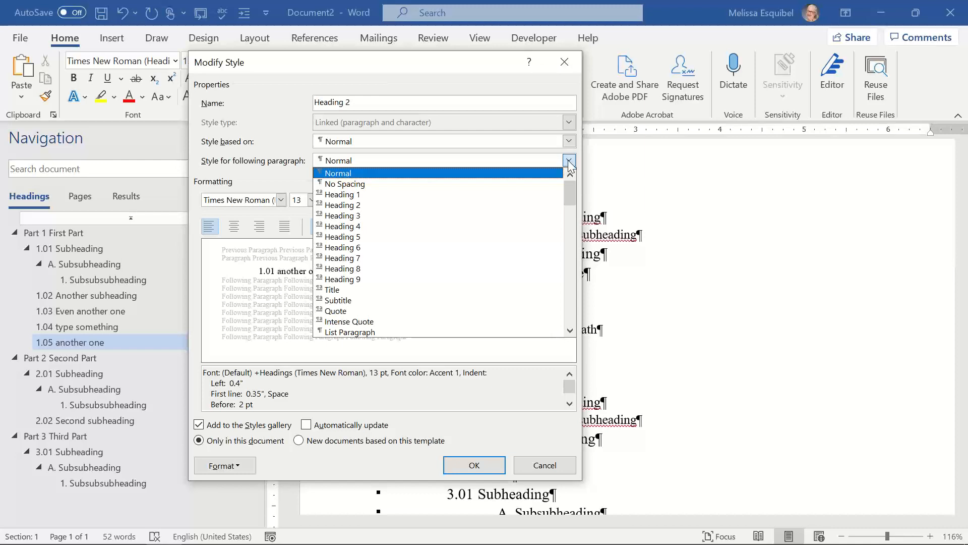
pyautogui.click(568, 161)
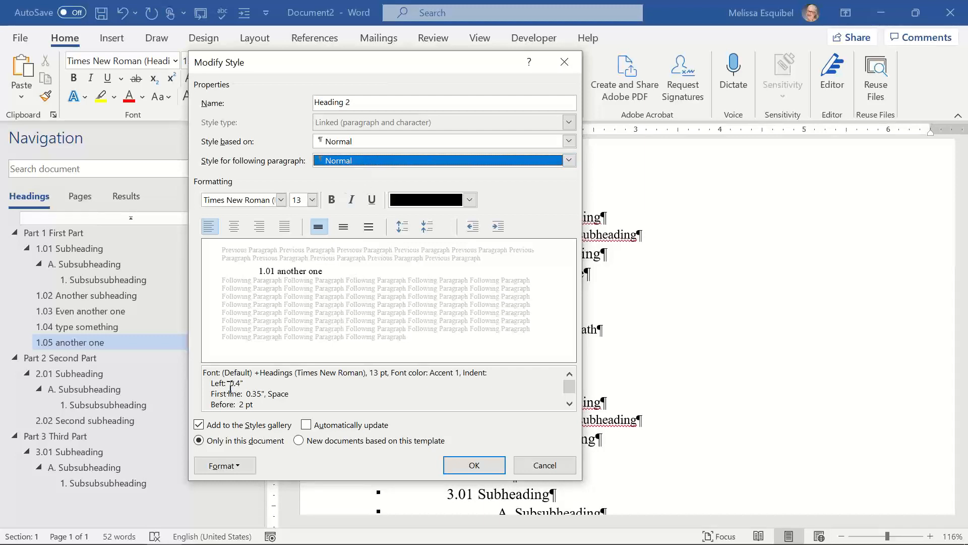
# Examine the Heading 2 style description for its indents, spacing, numbering, base style and following style.
pyautogui.click(370, 141)
pyautogui.click(367, 101)
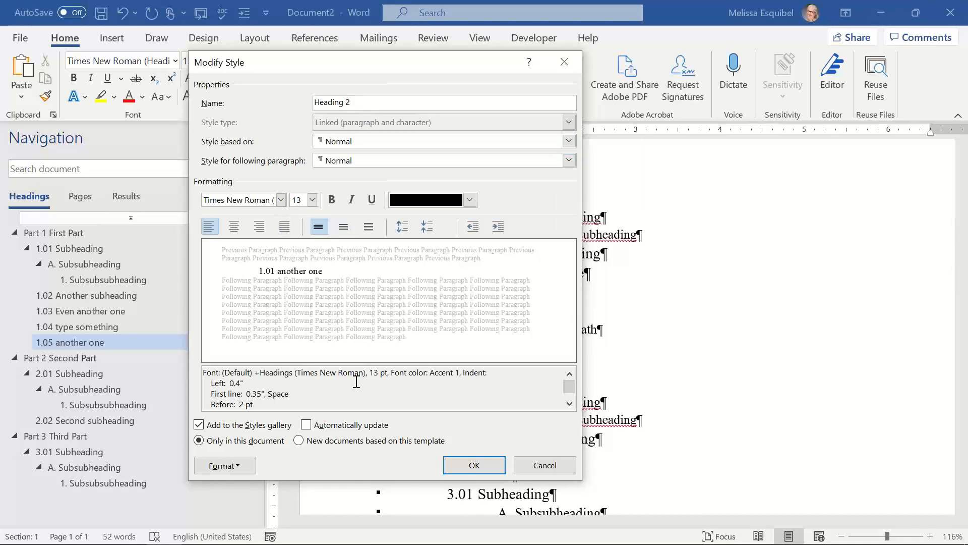
pyautogui.click(383, 160)
pyautogui.click(303, 401)
pyautogui.click(570, 404)
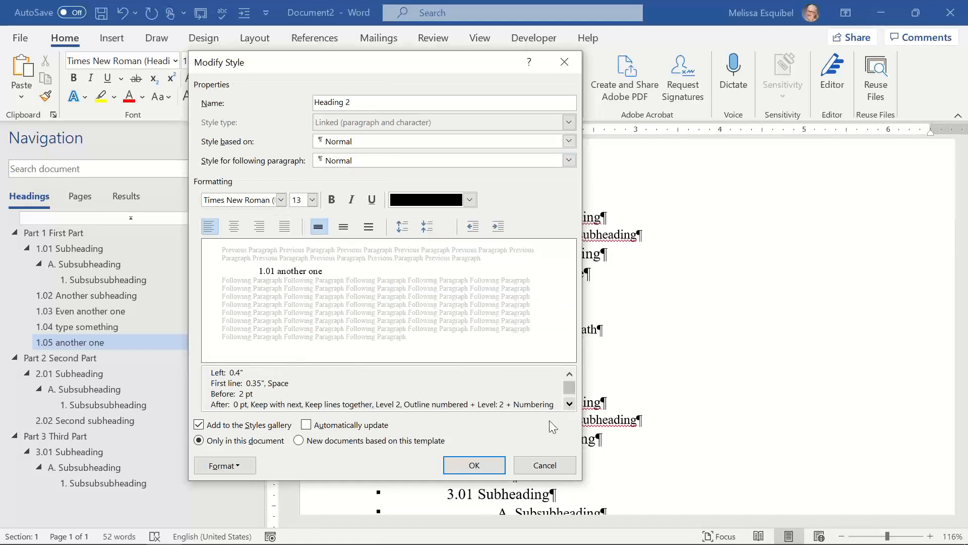
pyautogui.click(271, 405)
pyautogui.click(570, 404)
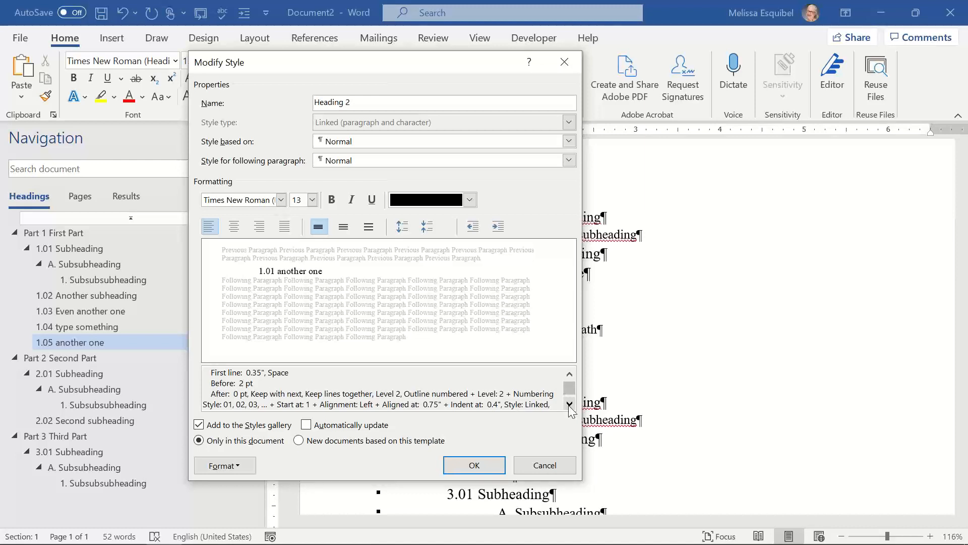
pyautogui.click(569, 404)
pyautogui.click(569, 404)
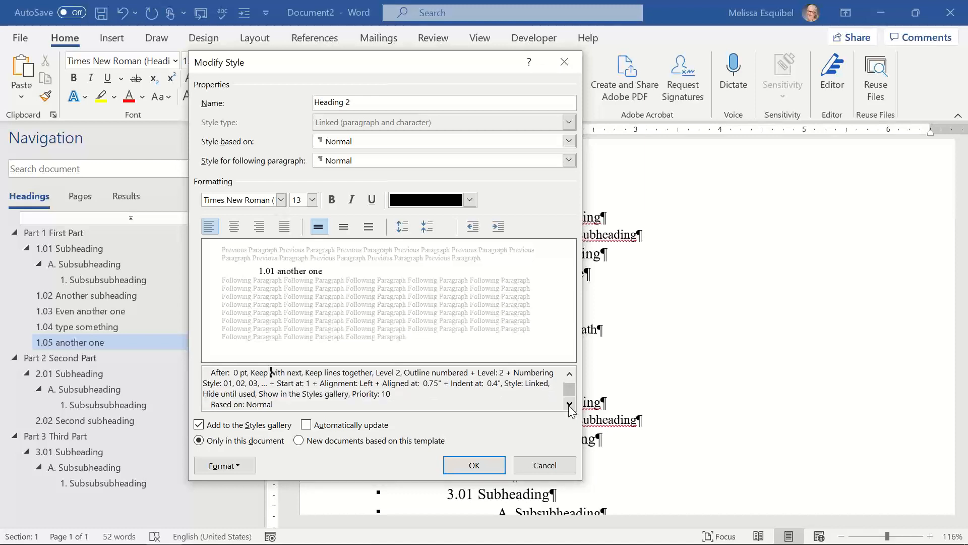
pyautogui.click(570, 404)
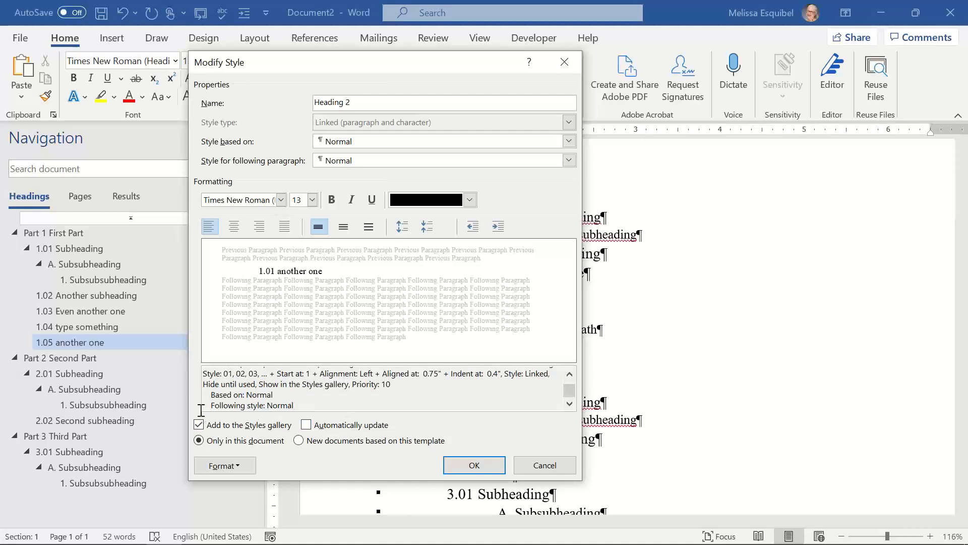
# Leave the Heading 2 style unmodified and compare the style and indents of "text that goes underneath" with the 1.04 heading.
pyautogui.click(538, 464)
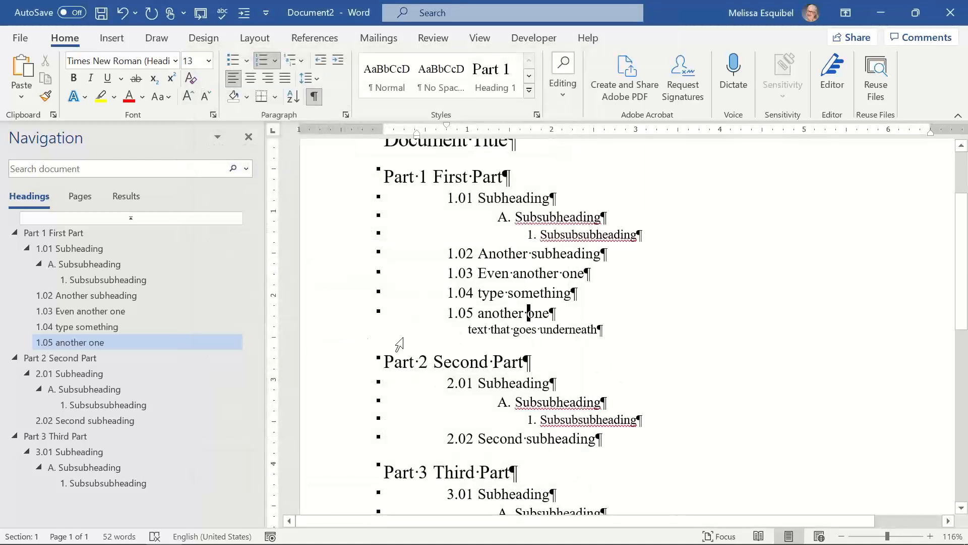
pyautogui.click(343, 345)
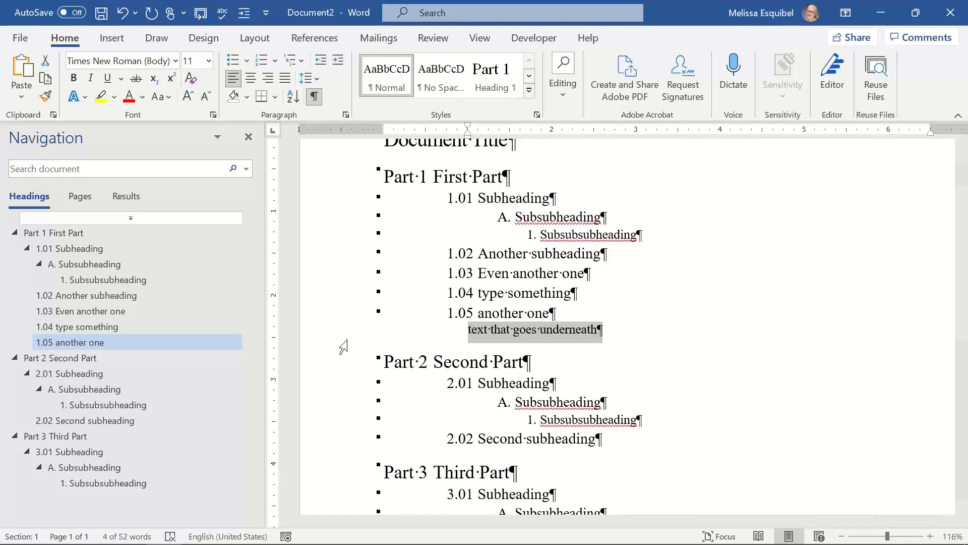
pyautogui.click(538, 292)
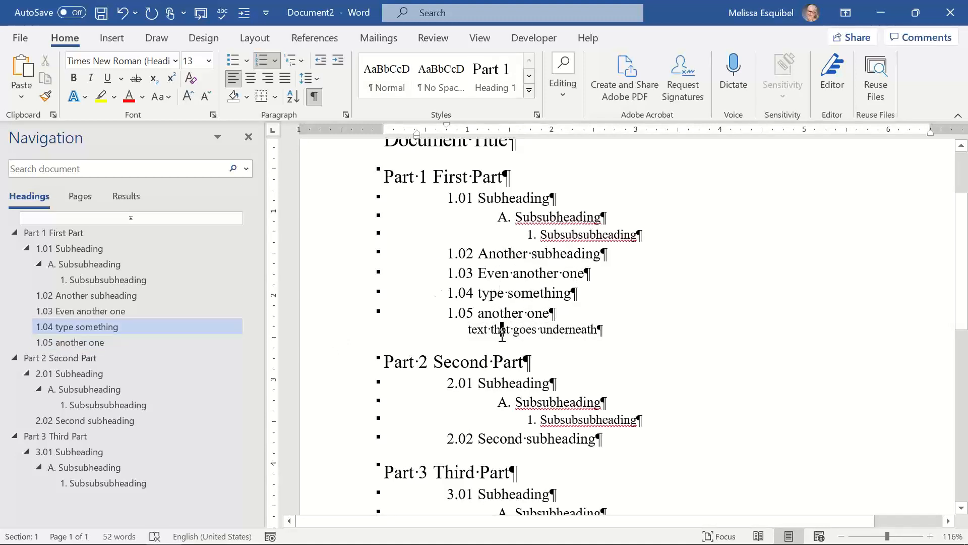
pyautogui.click(342, 338)
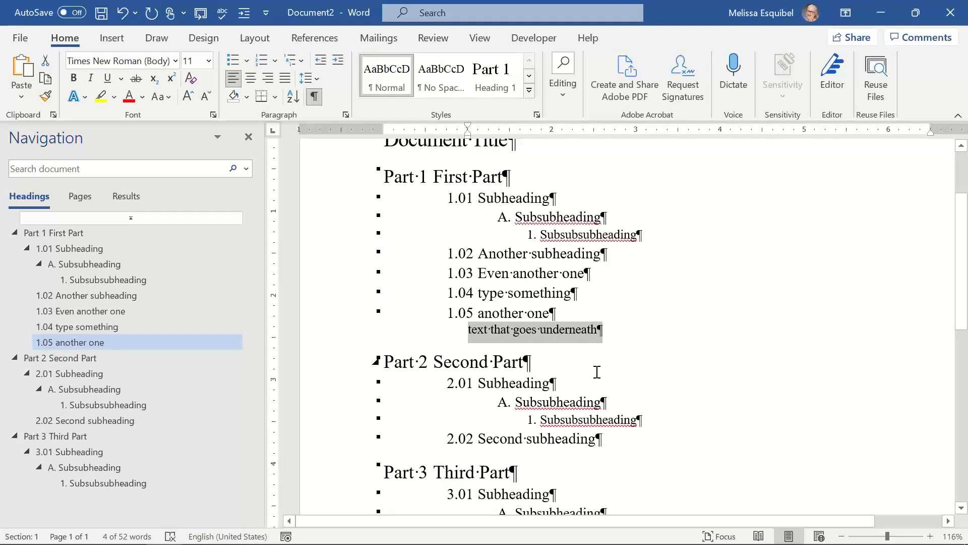
# Switch to the SDA steps notes in Notepad and add the line "Paragraph style after heading." below the templates folder path.
pyautogui.press('super')
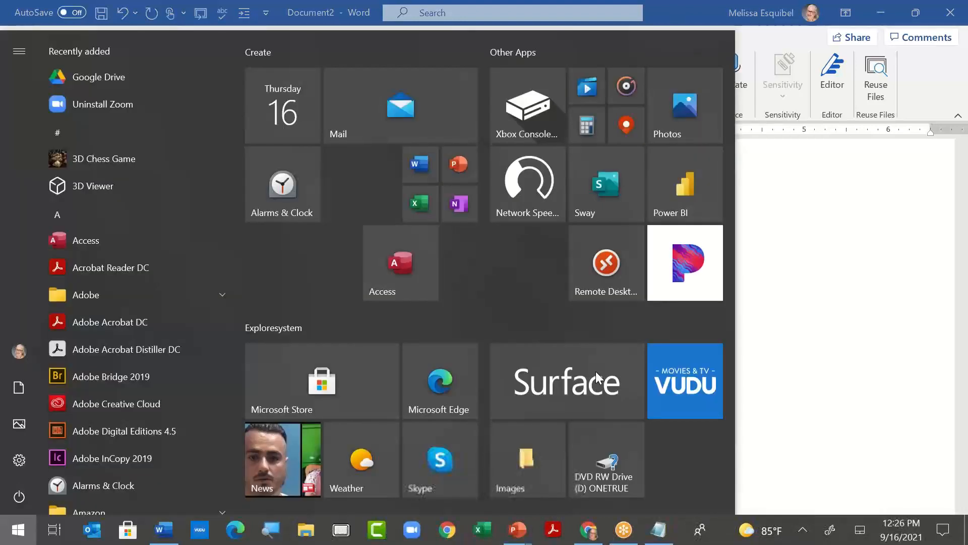
pyautogui.hotkey('alt', 'Tab')
pyautogui.hotkey('alt', 'Tab')
pyautogui.hotkey('alt', 'Tab')
pyautogui.hotkey('alt', 'Tab')
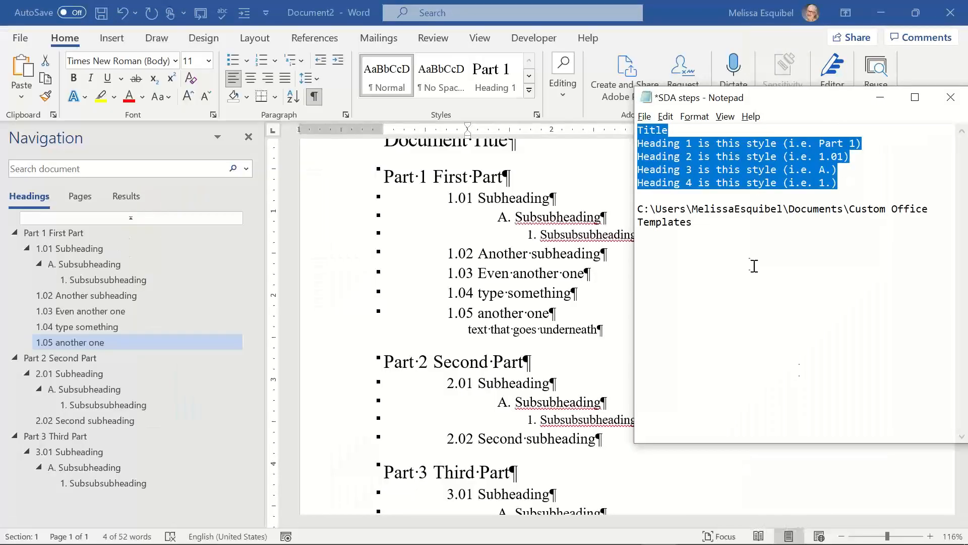
pyautogui.click(706, 222)
pyautogui.press('Return')
pyautogui.press('Return')
pyautogui.write('Para')
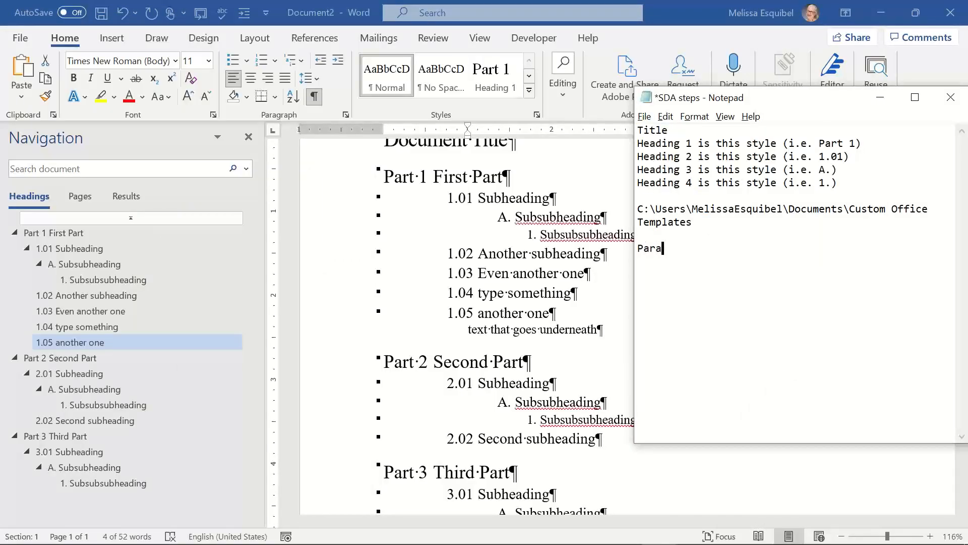
pyautogui.write('graph style after heading.')
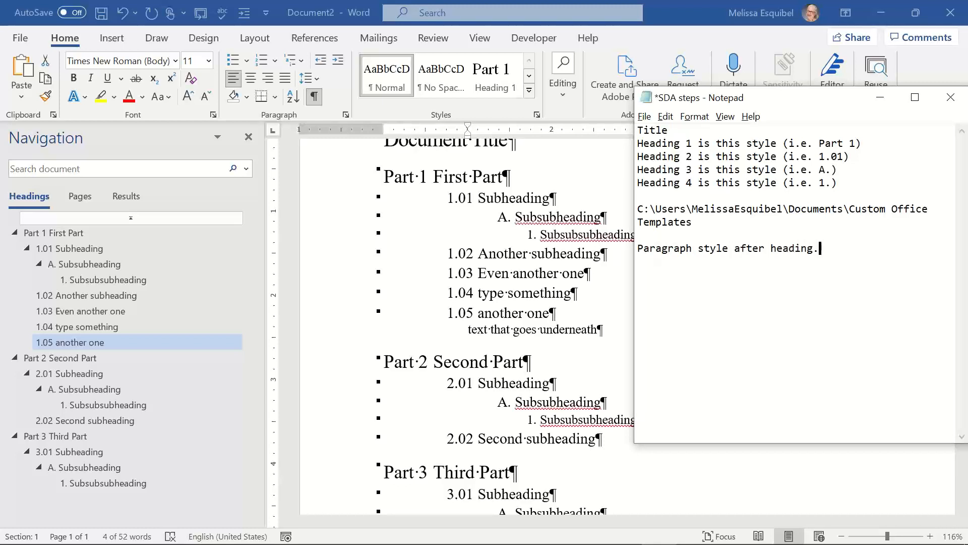
# Return to the Word document and insert an empty paragraph between the 1.05 heading and "text that goes underneath".
pyautogui.click(597, 333)
pyautogui.click(636, 338)
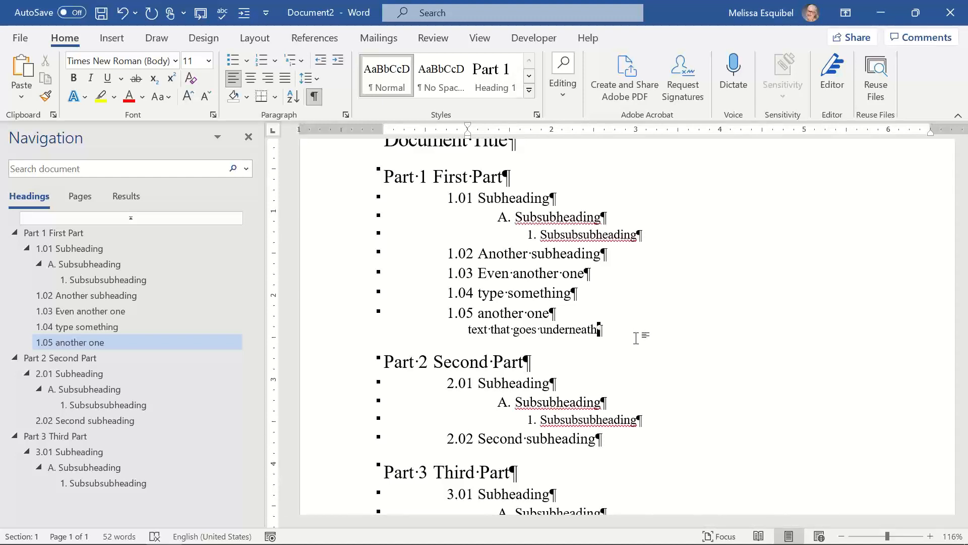
pyautogui.click(566, 314)
pyautogui.press('Return')
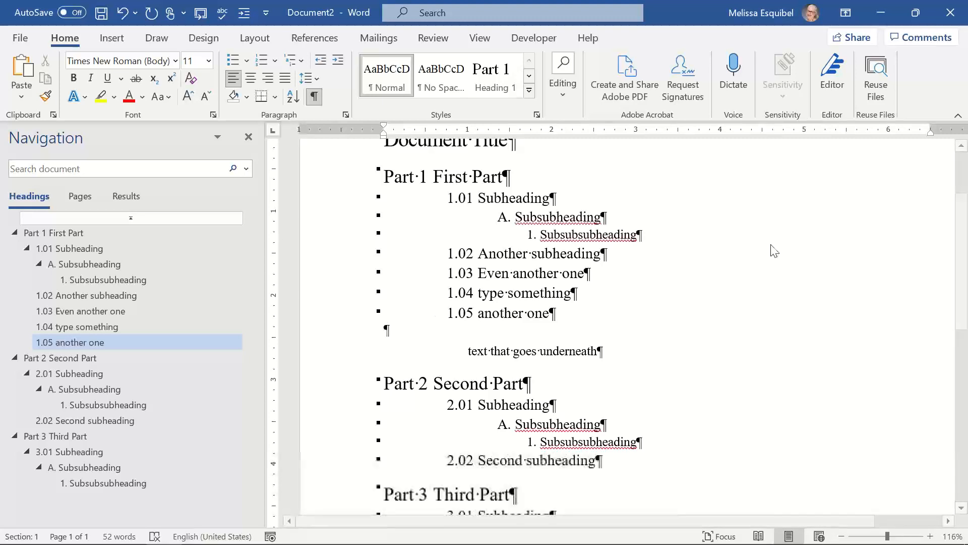
pyautogui.click(505, 313)
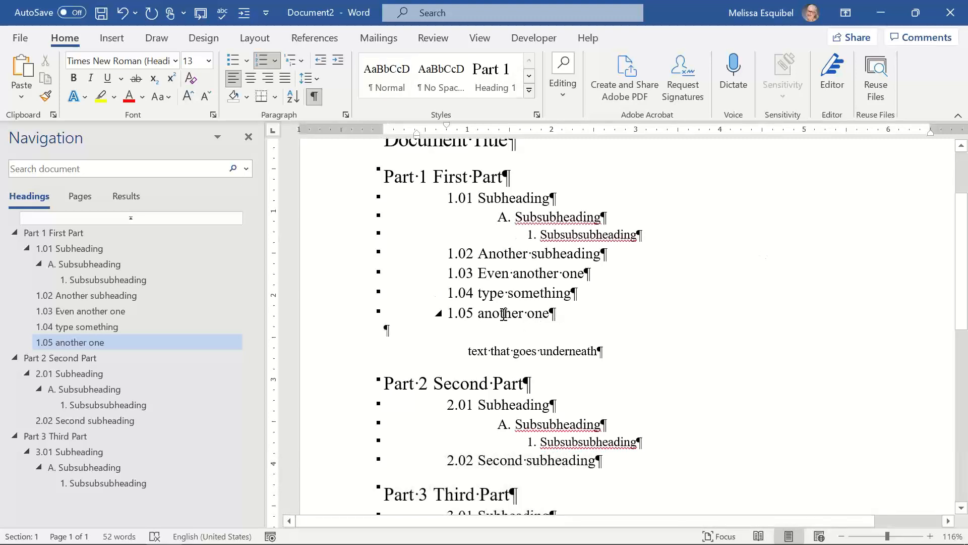
pyautogui.press('ctrl')
pyautogui.click(410, 329)
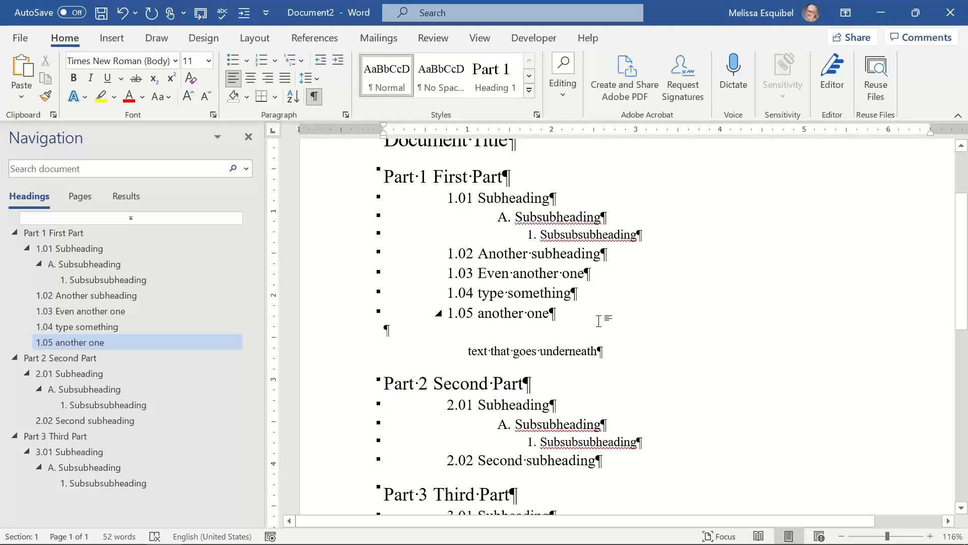
# Add an empty third-level item "A." beneath heading 1.05 and check its style in the style gallery.
pyautogui.press('Tab')
pyautogui.press('Tab')
pyautogui.press('Tab')
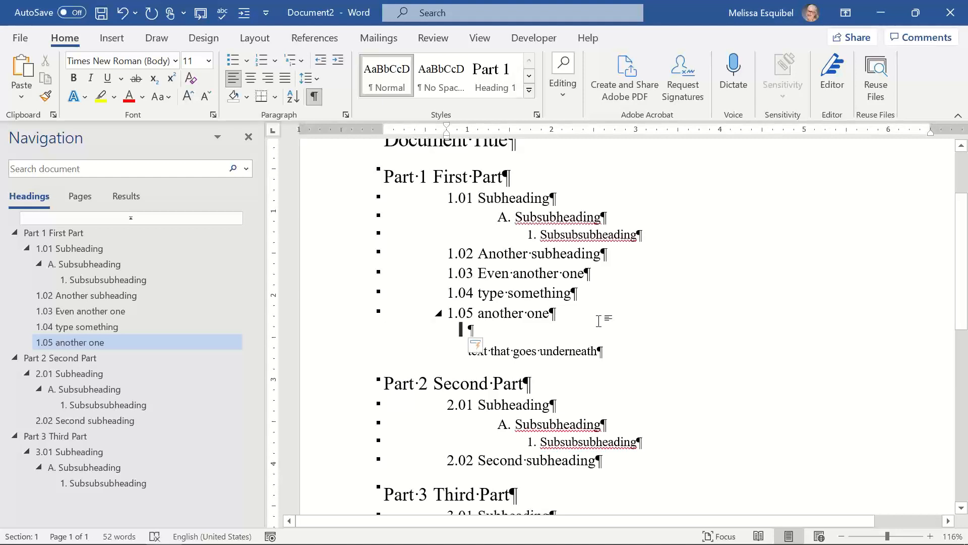
pyautogui.press('Tab')
pyautogui.write('A.')
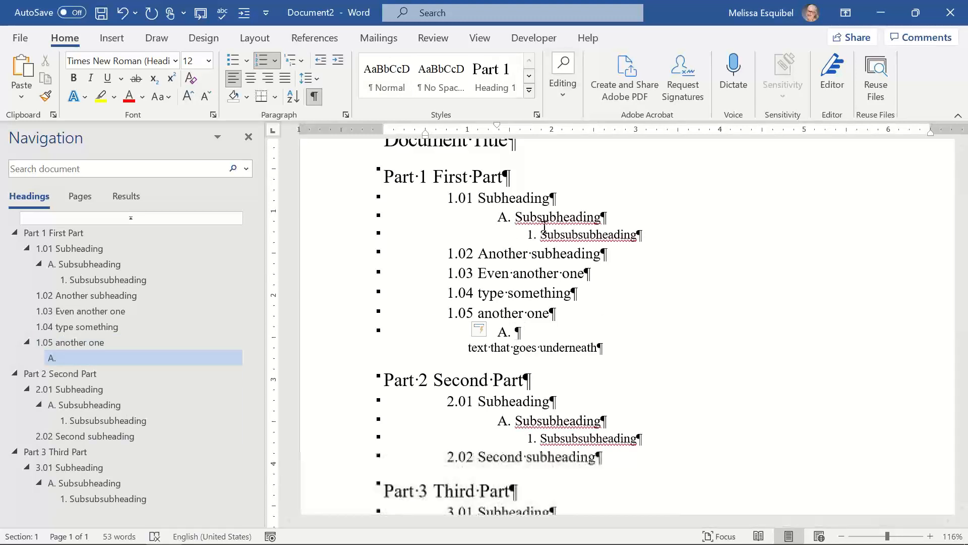
pyautogui.click(530, 91)
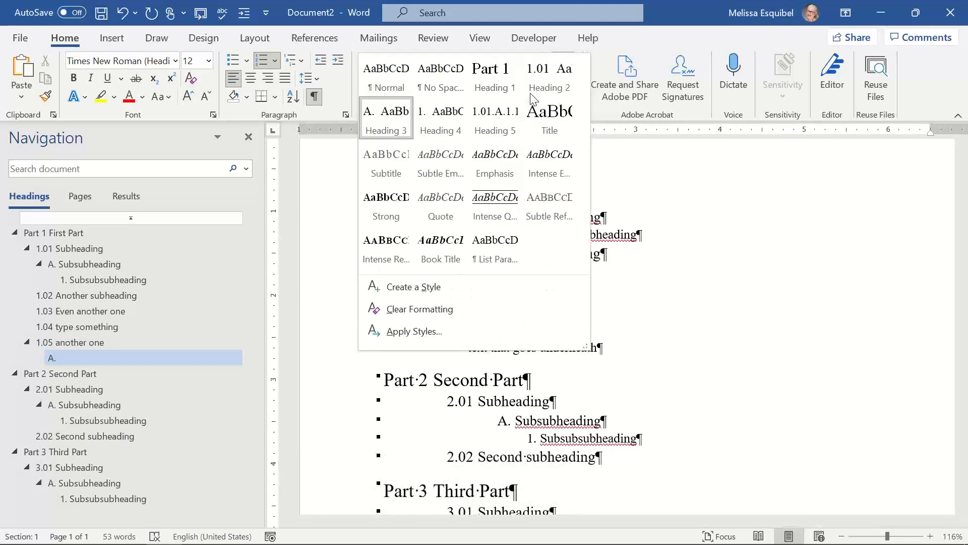
pyautogui.click(605, 403)
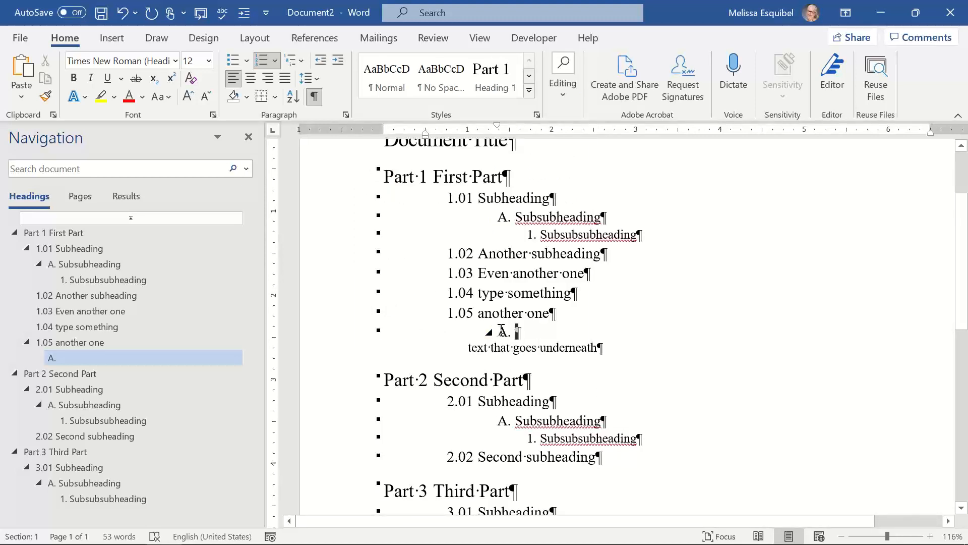
# Add an item "B." beneath the empty item "A." under heading 1.05, then undo and redo its automatic numbering.
pyautogui.click(488, 331)
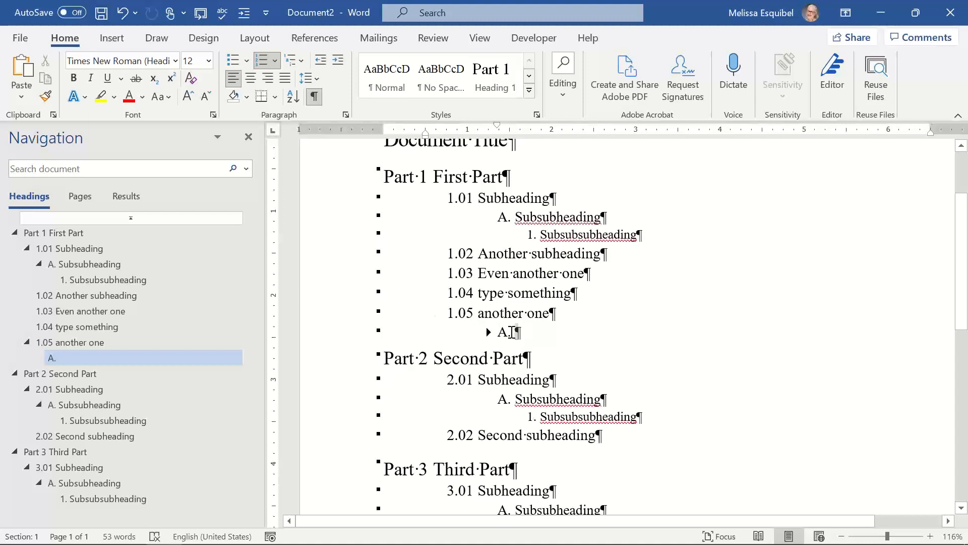
pyautogui.click(510, 332)
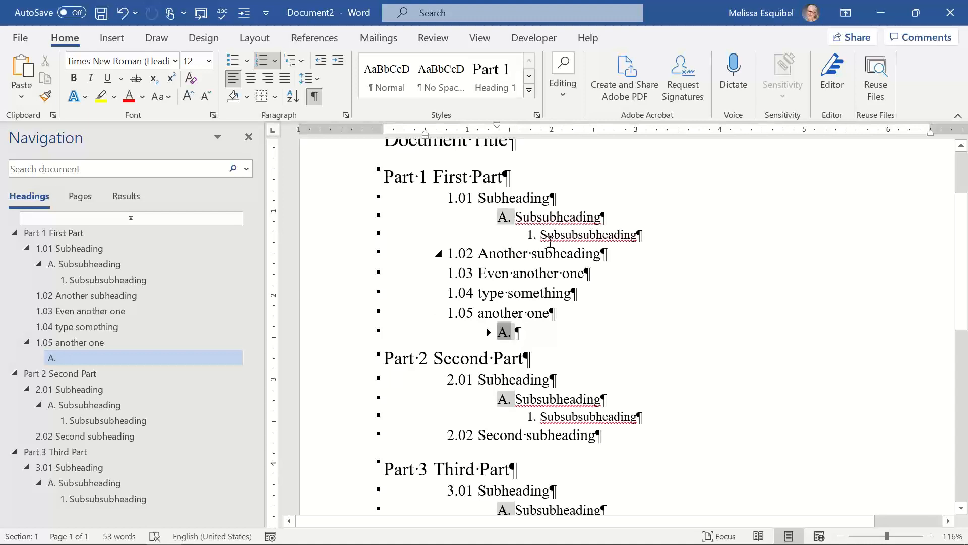
pyautogui.click(539, 333)
pyautogui.press('Return')
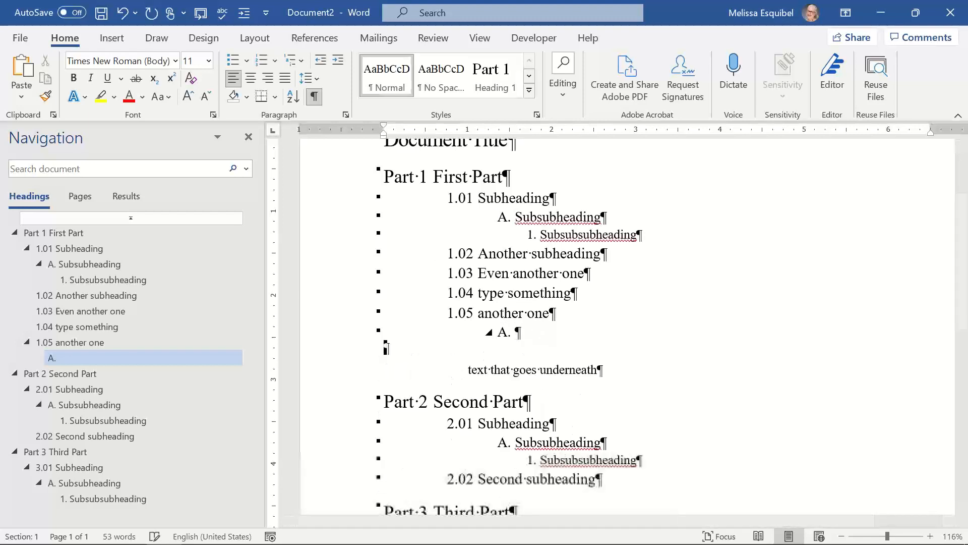
pyautogui.write('B.')
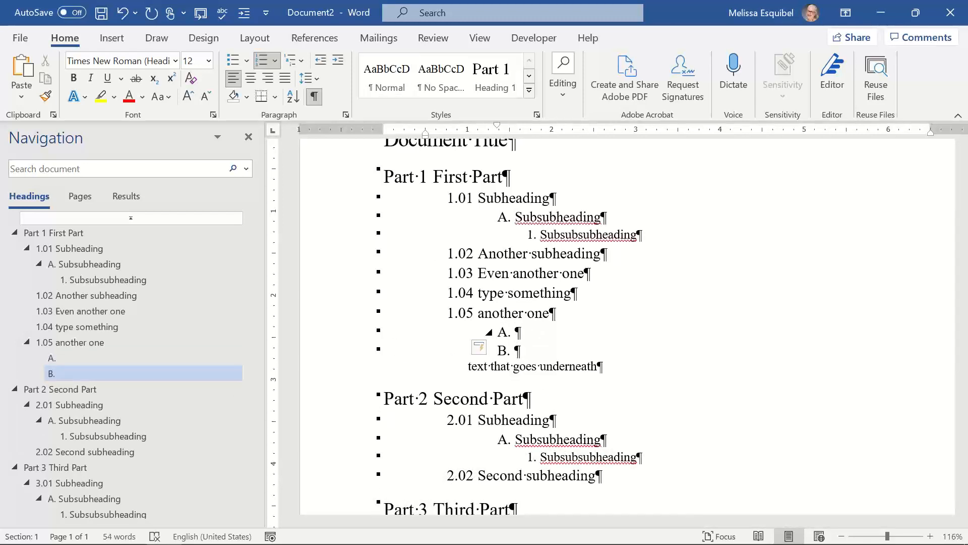
pyautogui.hotkey('ctrl', 'z')
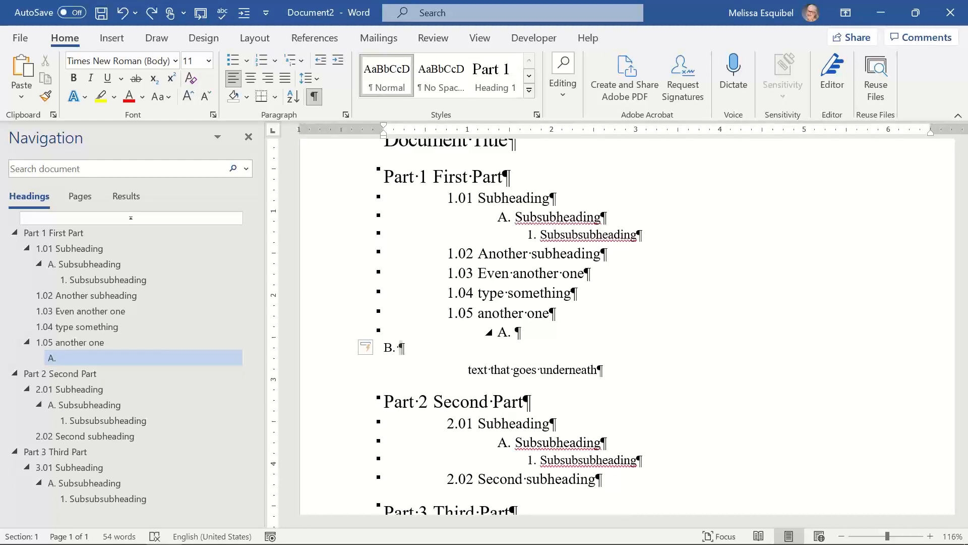
pyautogui.hotkey('ctrl', 'y')
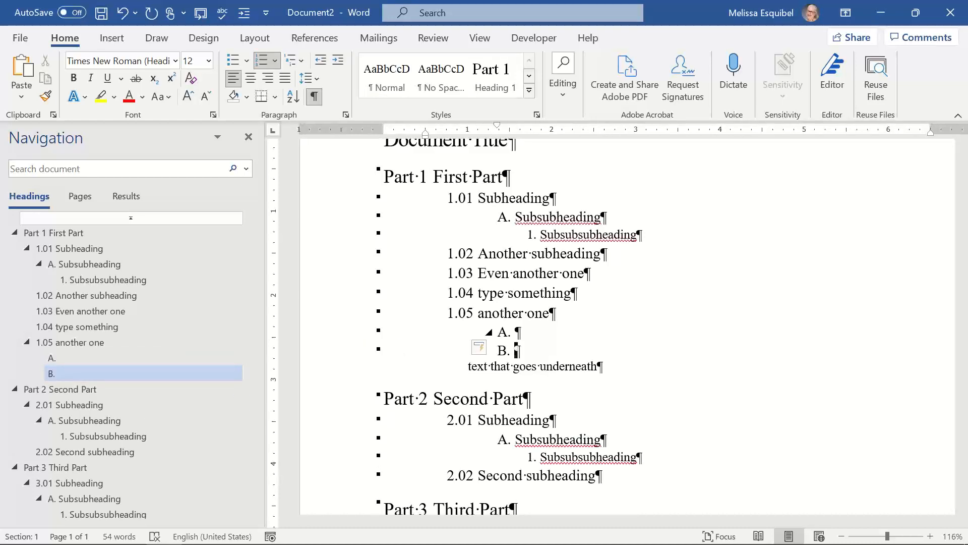
pyautogui.click(498, 342)
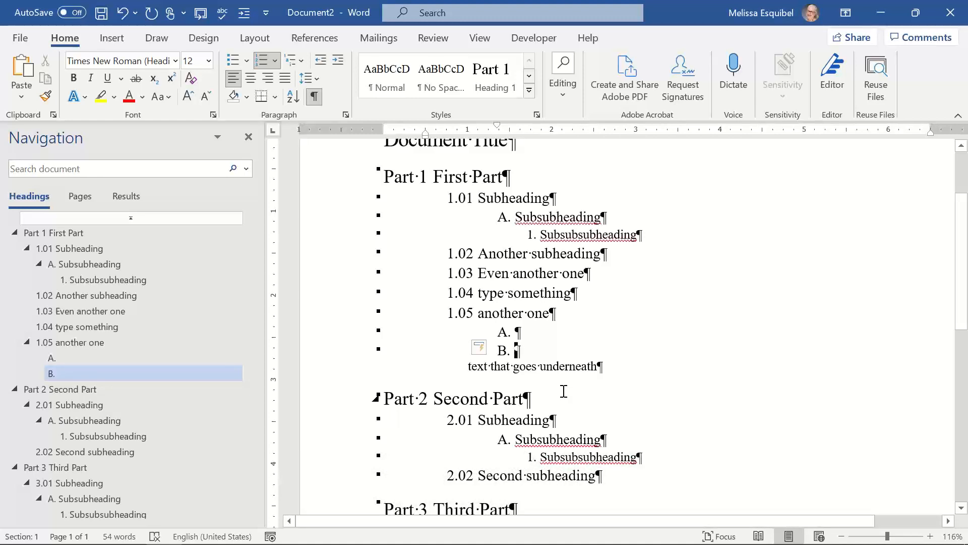
# Examine the level 2 settings of the heading numbering in the Define new Multilevel list dialog, starting from "Second subheading".
pyautogui.click(475, 367)
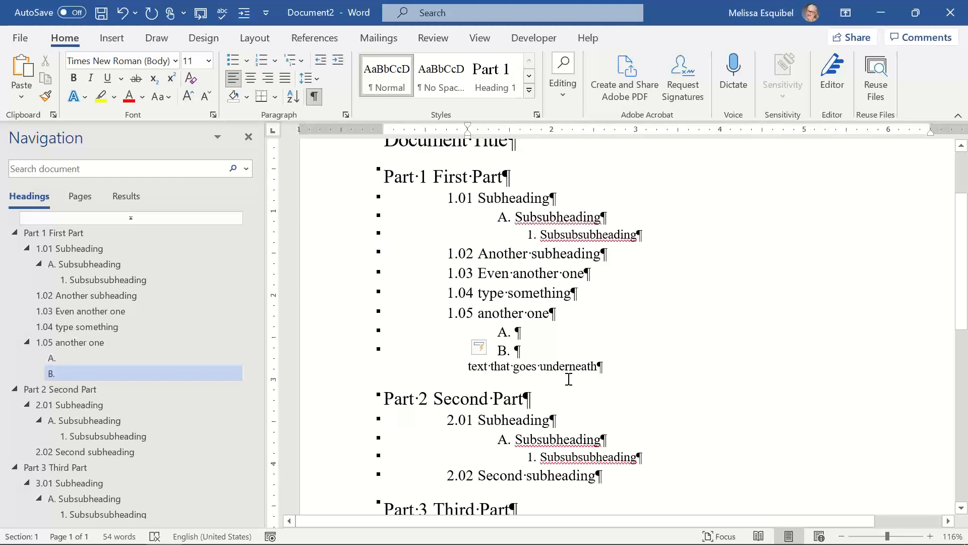
pyautogui.click(567, 368)
pyautogui.rightClick(575, 442)
pyautogui.click(492, 475)
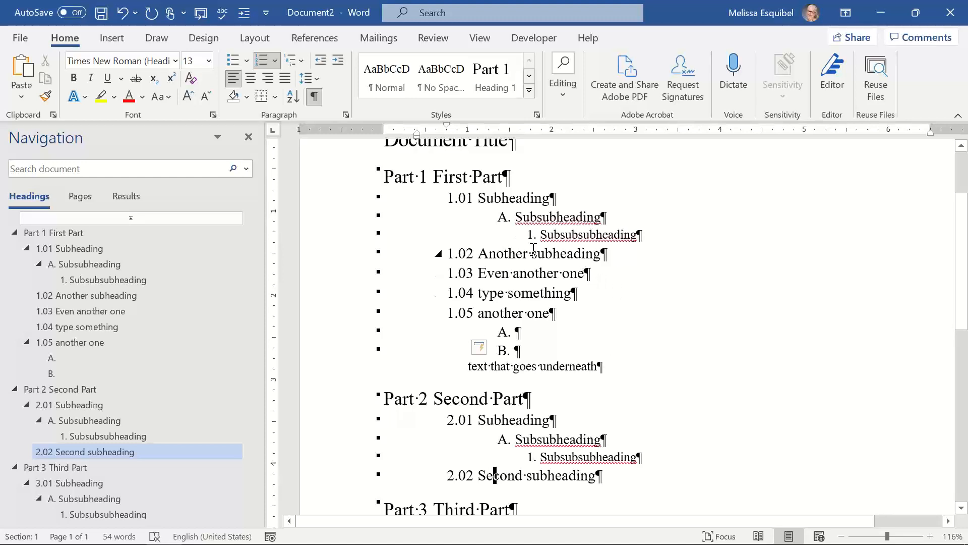
pyautogui.click(305, 63)
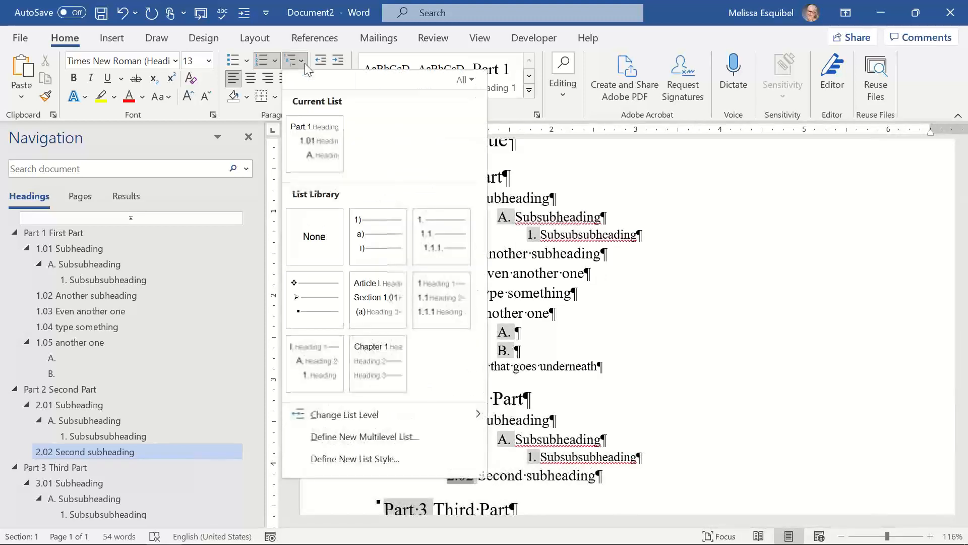
pyautogui.click(382, 437)
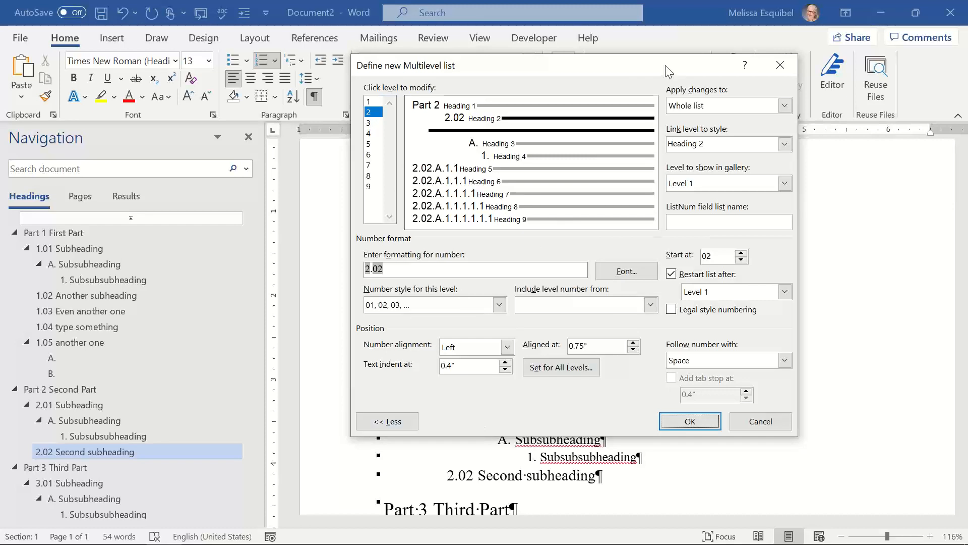
pyautogui.moveTo(651, 70); pyautogui.dragTo(547, 76)
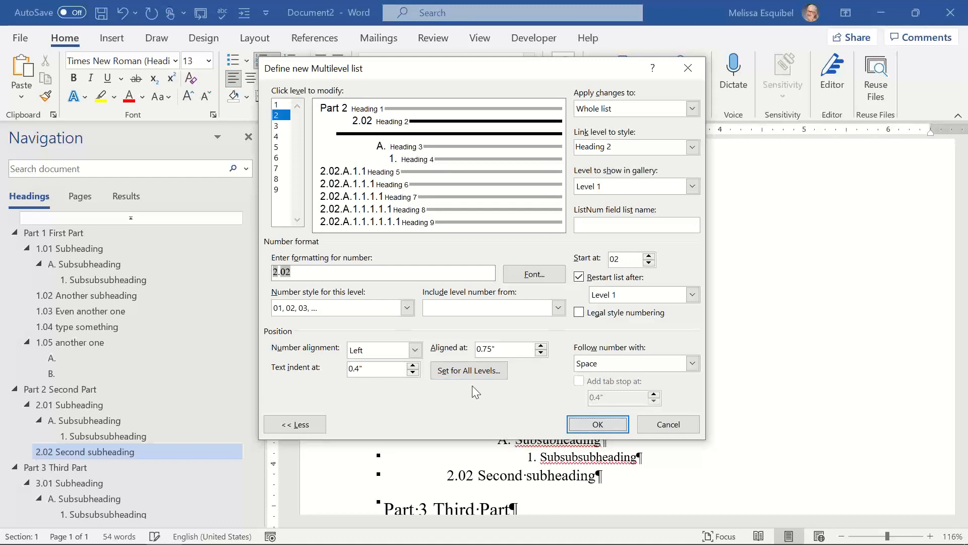
pyautogui.click(699, 71)
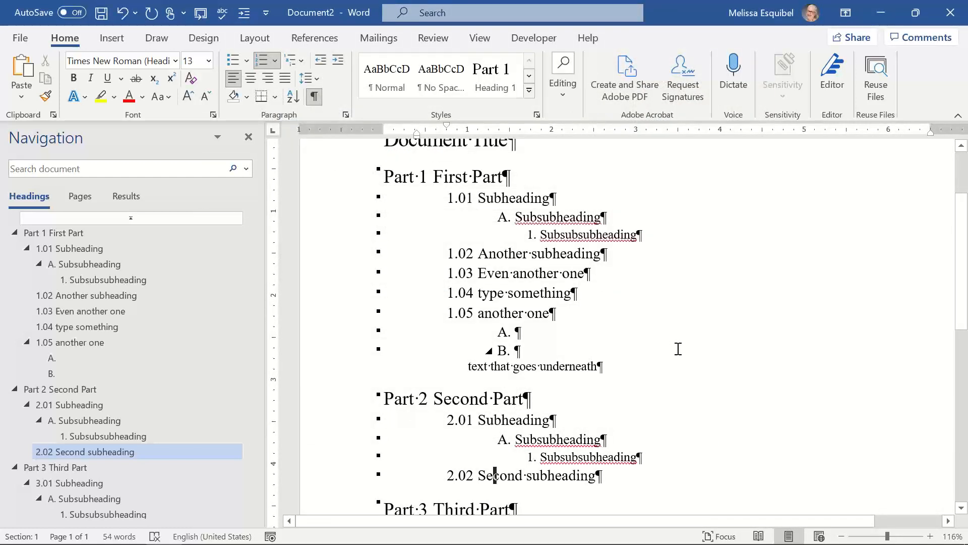
# Create a new blank document and look over its available styles.
pyautogui.hotkey('ctrl', 'n')
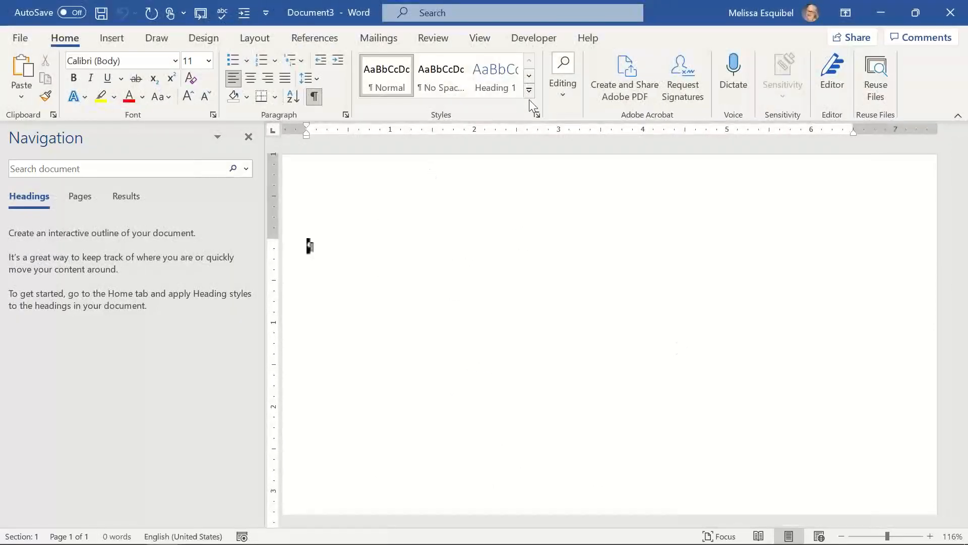
pyautogui.click(528, 90)
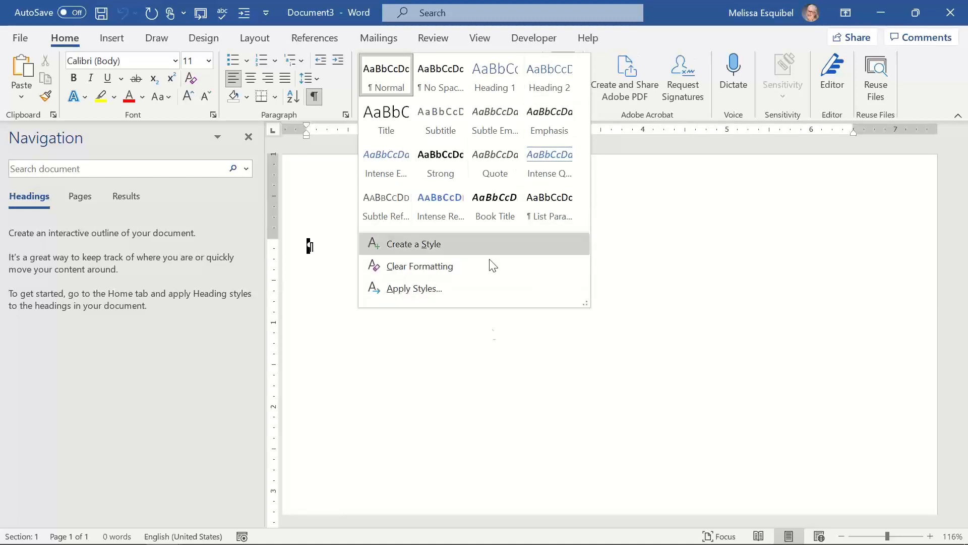
pyautogui.click(510, 349)
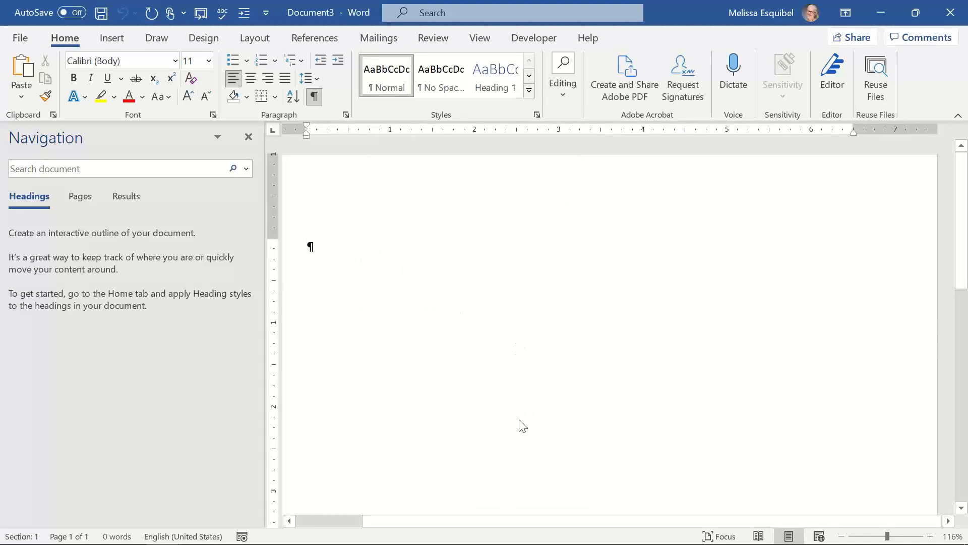
# Copy the Title line and the four Heading description lines from the SDA steps file in Notepad into the blank Word document.
pyautogui.hotkey('alt', 'Tab')
pyautogui.hotkey('alt', 'Tab')
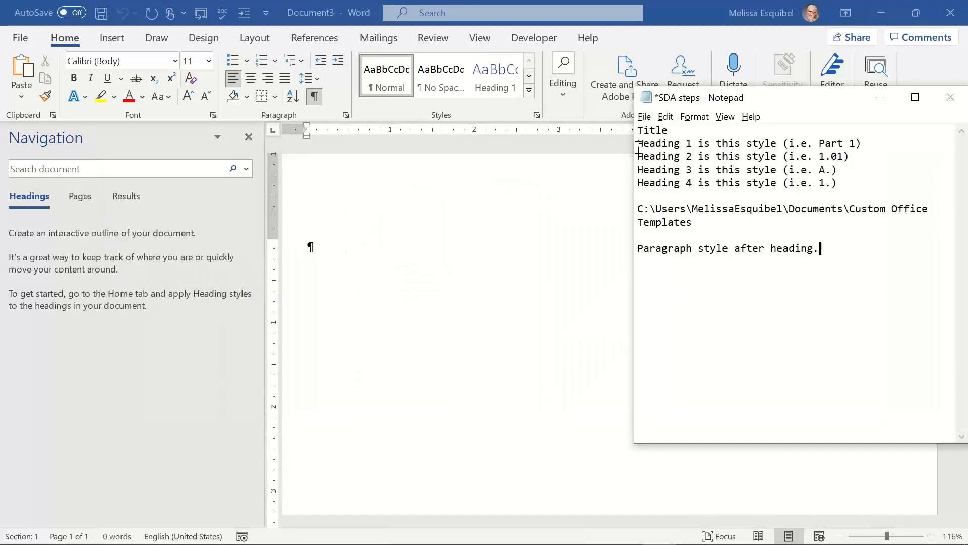
pyautogui.moveTo(638, 130); pyautogui.dragTo(695, 196)
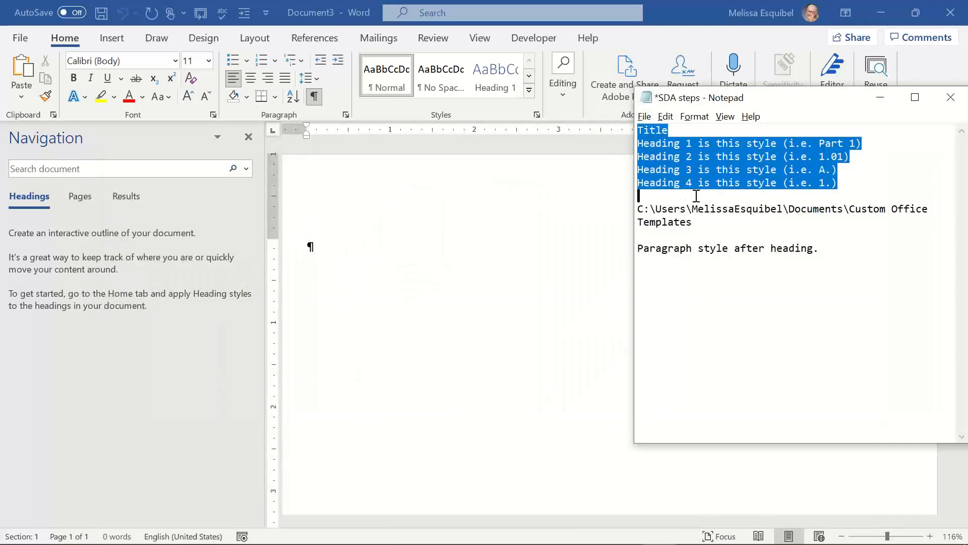
pyautogui.hotkey('ctrl', 'c')
pyautogui.click(350, 239)
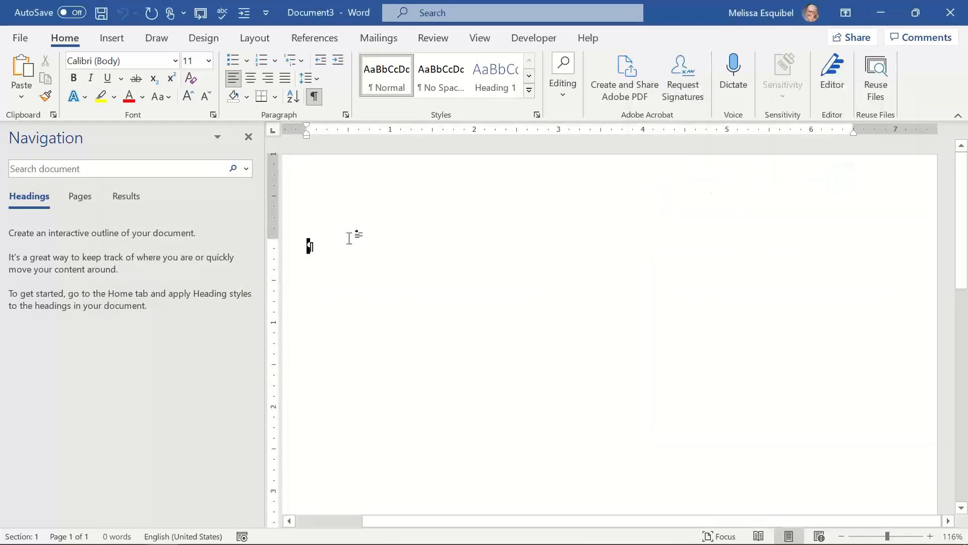
pyautogui.hotkey('ctrl', 'v')
# Apply the custom theme Spec Theme to the document.
pyautogui.moveTo(466, 346); pyautogui.dragTo(280, 176)
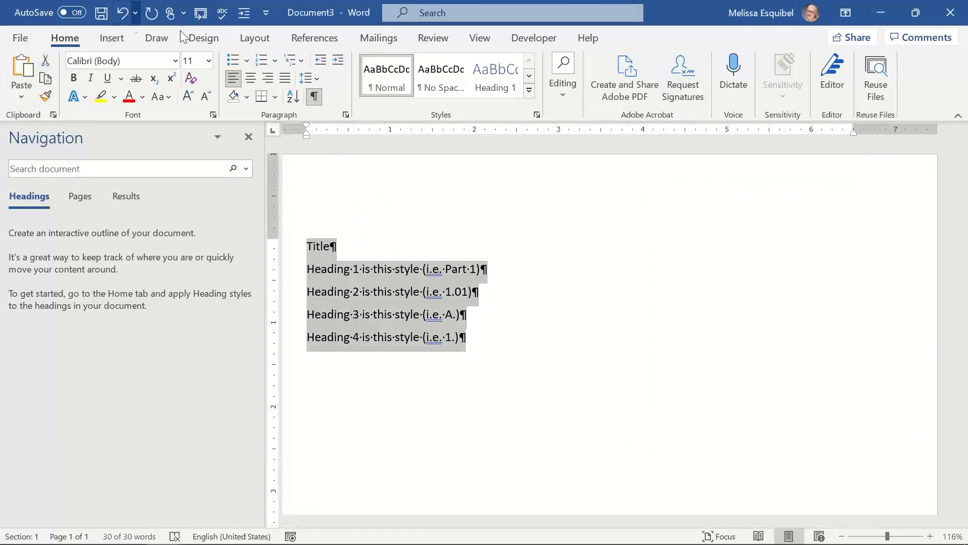
pyautogui.click(203, 40)
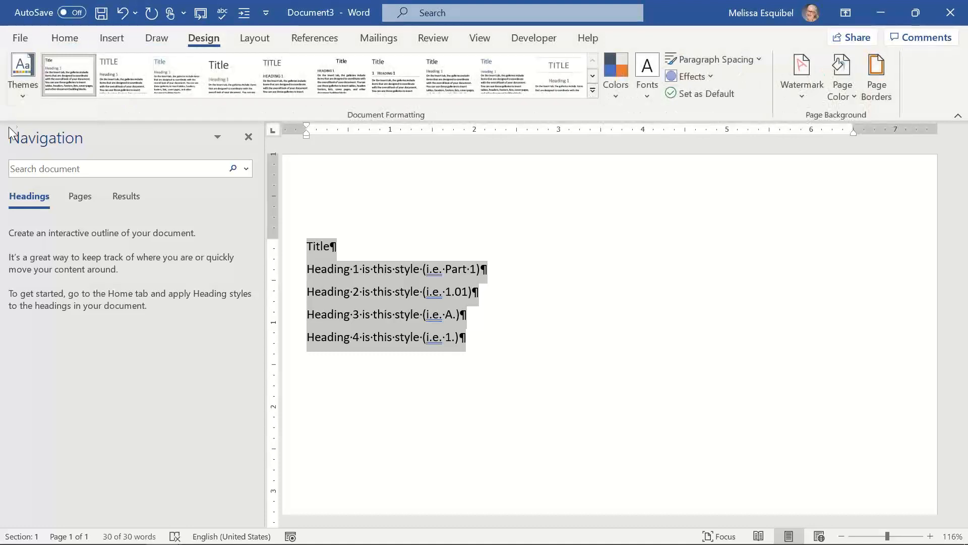
pyautogui.click(29, 95)
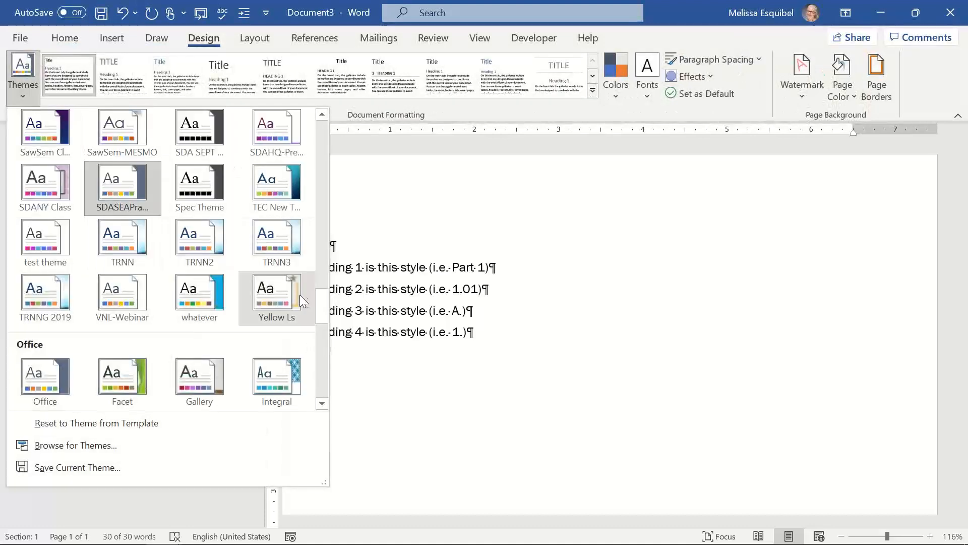
pyautogui.moveTo(322, 318); pyautogui.dragTo(324, 310)
pyautogui.click(200, 234)
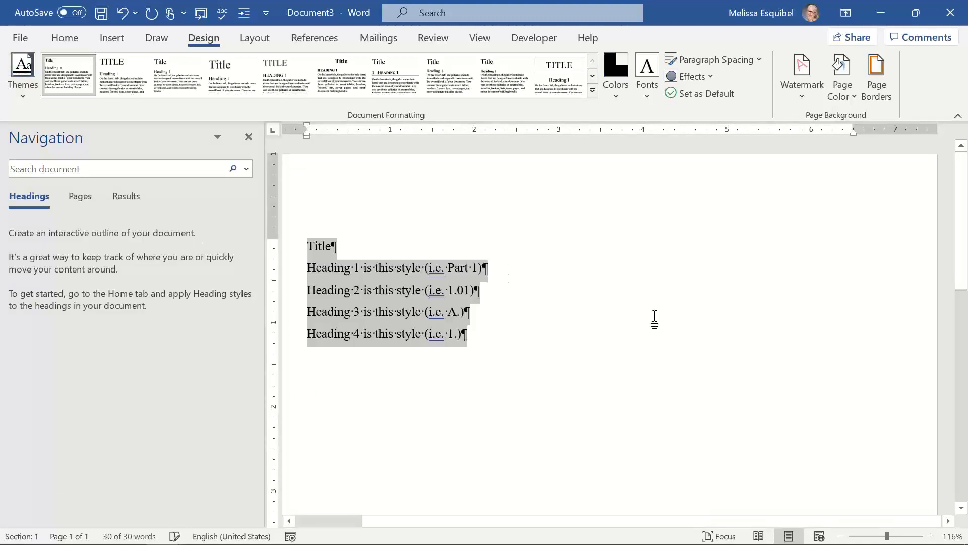
# Apply the Title style to the first line, "Title".
pyautogui.click(323, 247)
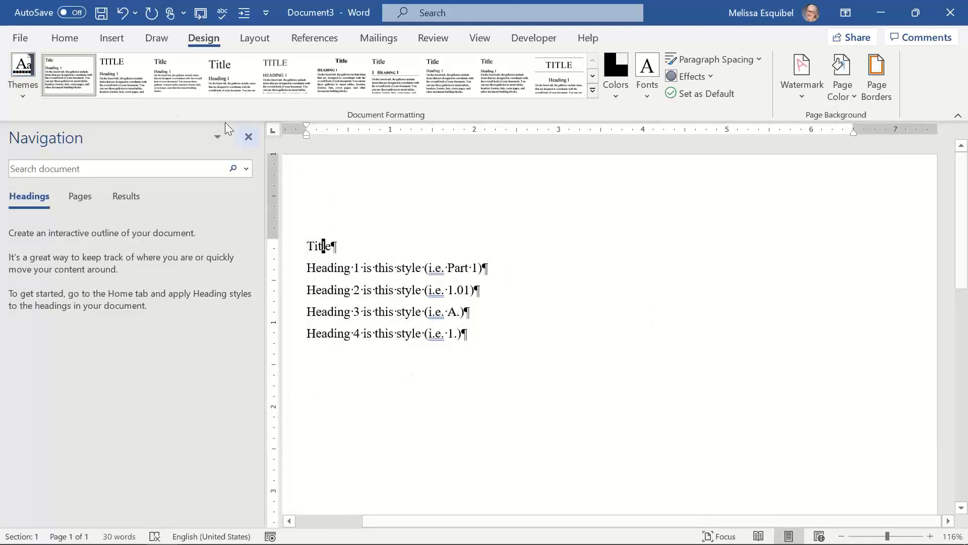
pyautogui.click(64, 39)
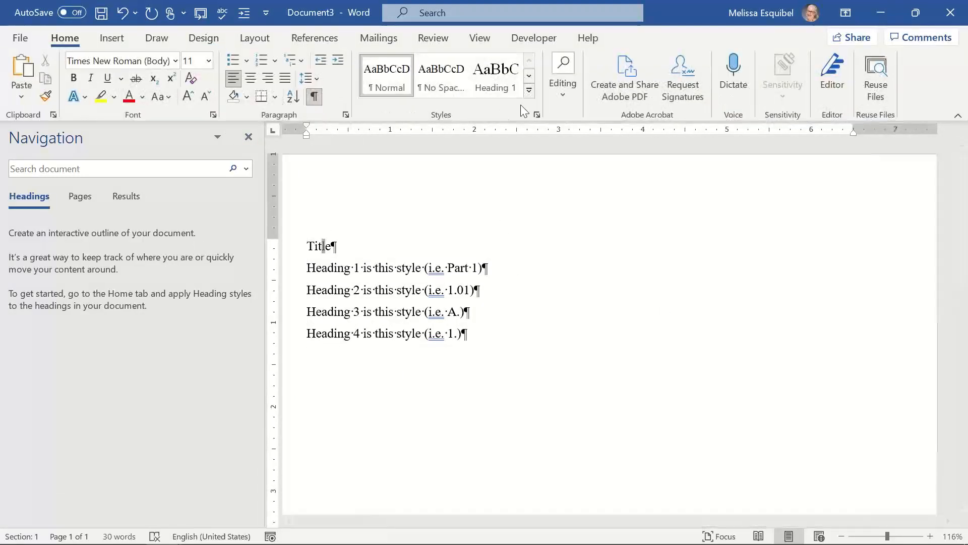
pyautogui.click(528, 90)
pyautogui.click(327, 114)
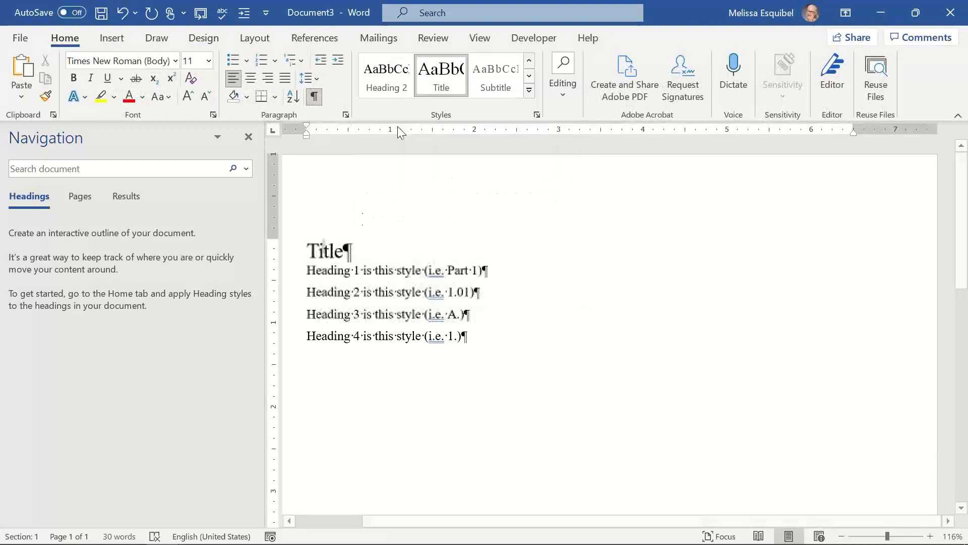
# Apply Heading 1, Heading 2 and Heading 3 to their matching lines, and Heading 3 to the "Heading 4 is this style" line.
pyautogui.click(376, 269)
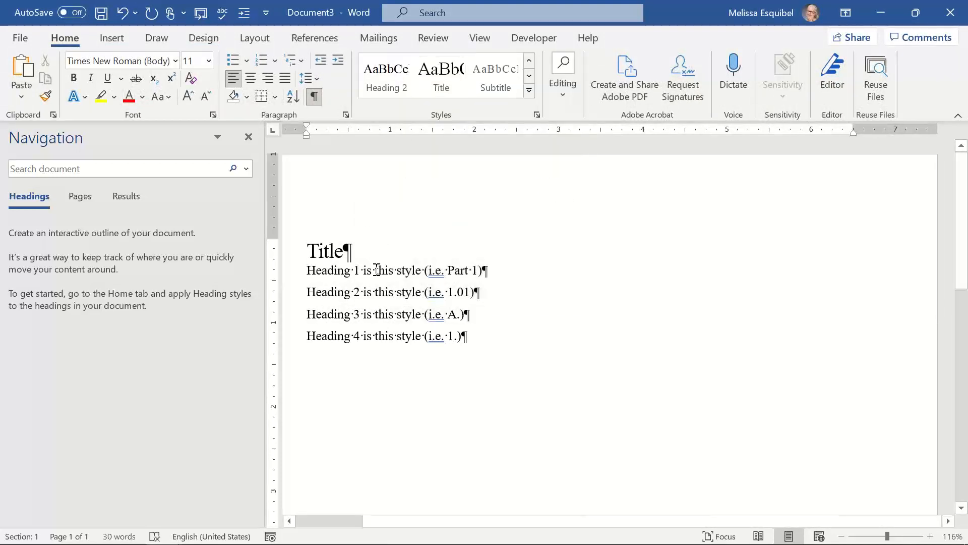
pyautogui.hotkey('ctrl', 'alt', '1')
pyautogui.press('Down')
pyautogui.hotkey('ctrl', 'alt', '2')
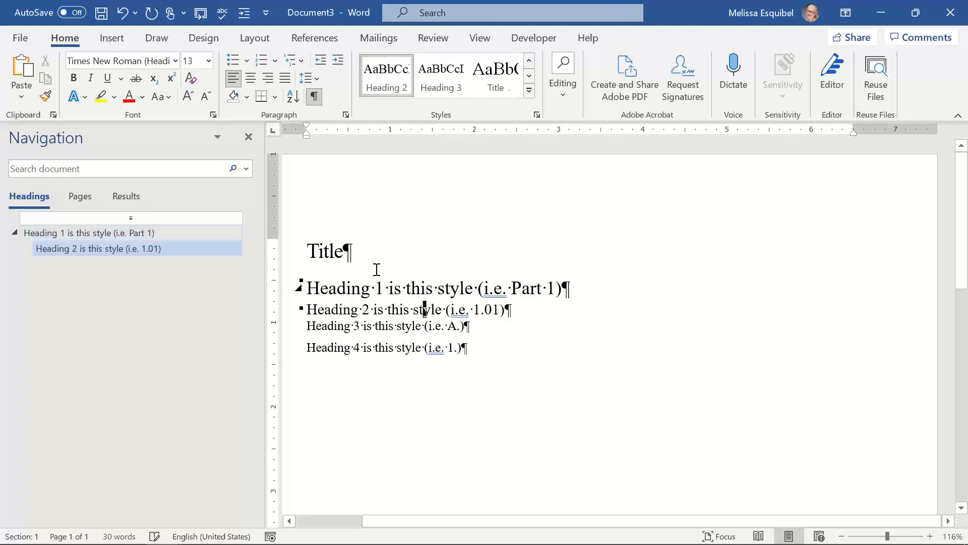
pyautogui.press('Down')
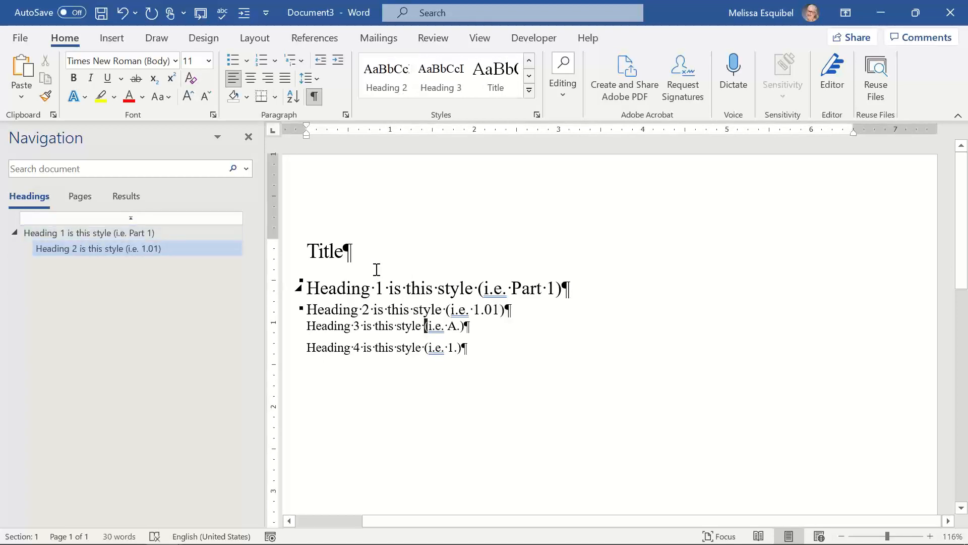
pyautogui.hotkey('ctrl', 'alt', '3')
pyautogui.press('Down')
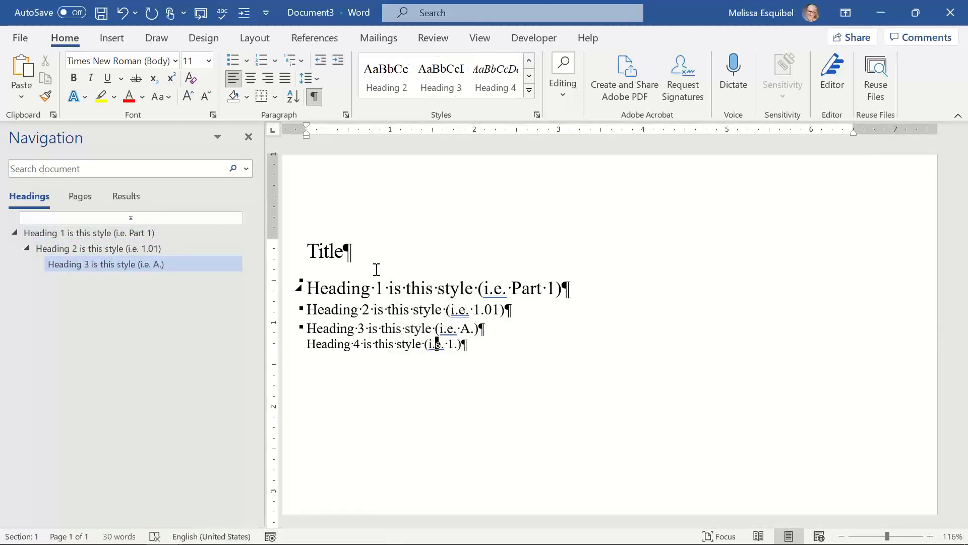
pyautogui.hotkey('ctrl', 'alt', '4')
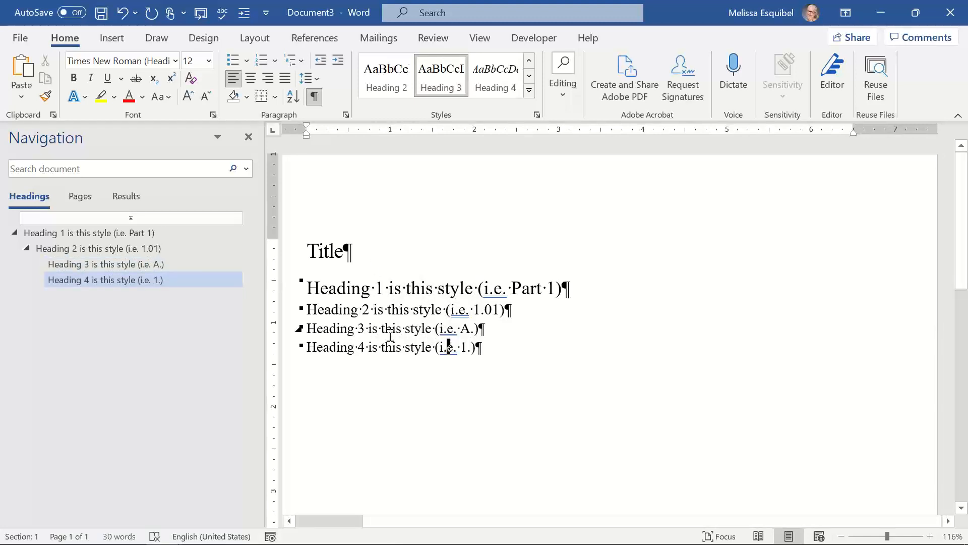
pyautogui.click(301, 60)
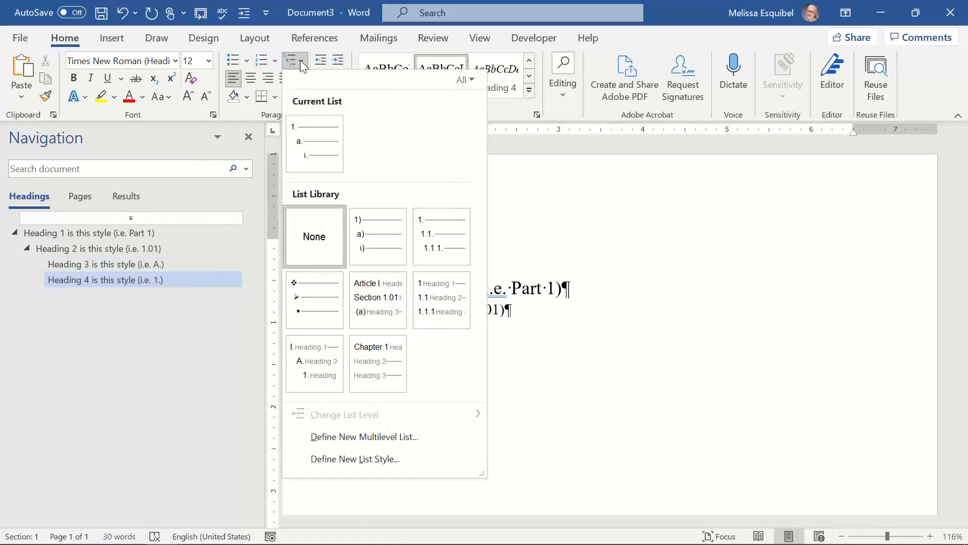
pyautogui.click(532, 223)
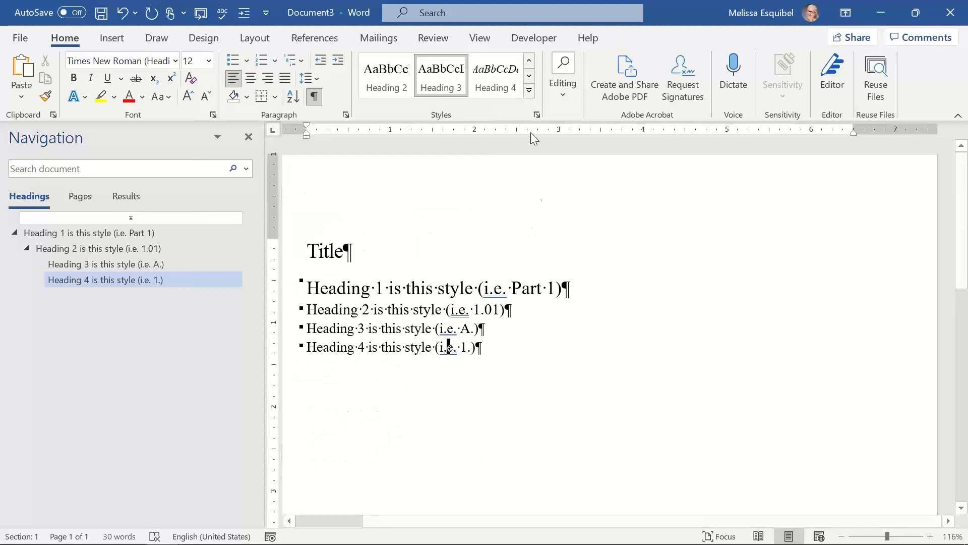
pyautogui.click(422, 287)
pyautogui.click(529, 90)
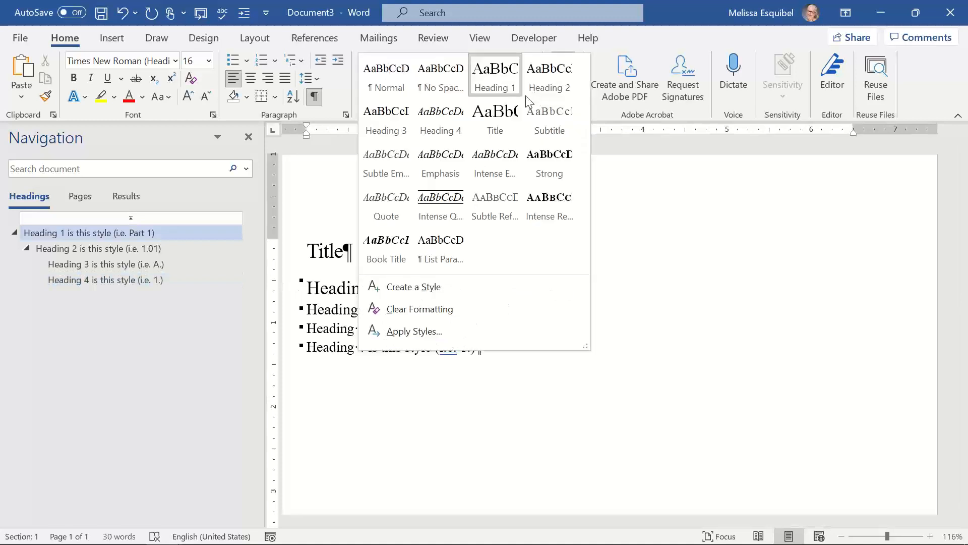
pyautogui.click(489, 91)
pyautogui.click(501, 414)
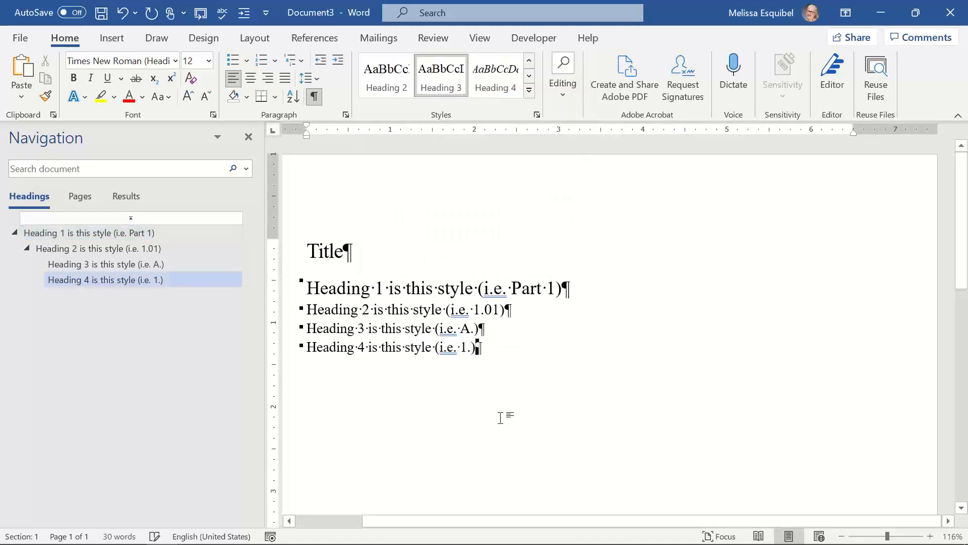
pyautogui.click(338, 289)
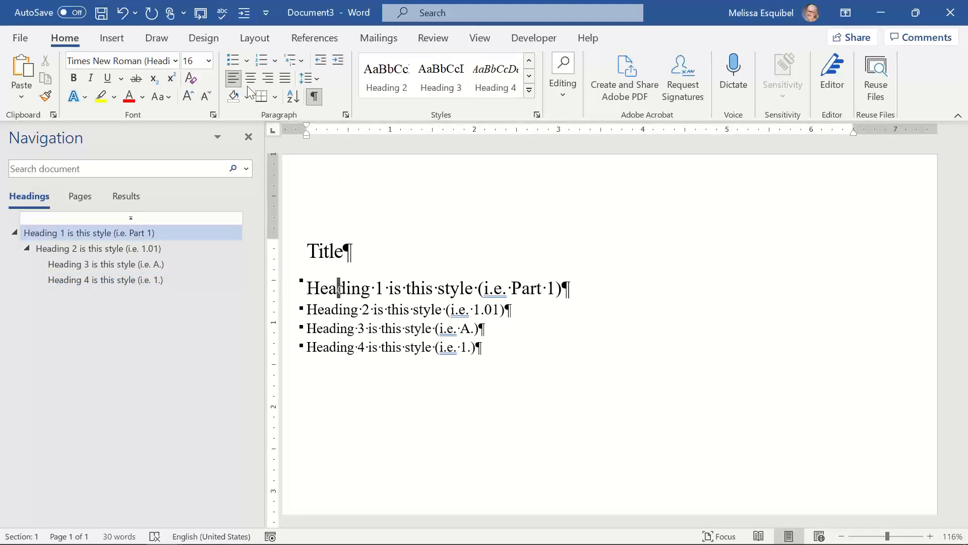
pyautogui.click(299, 62)
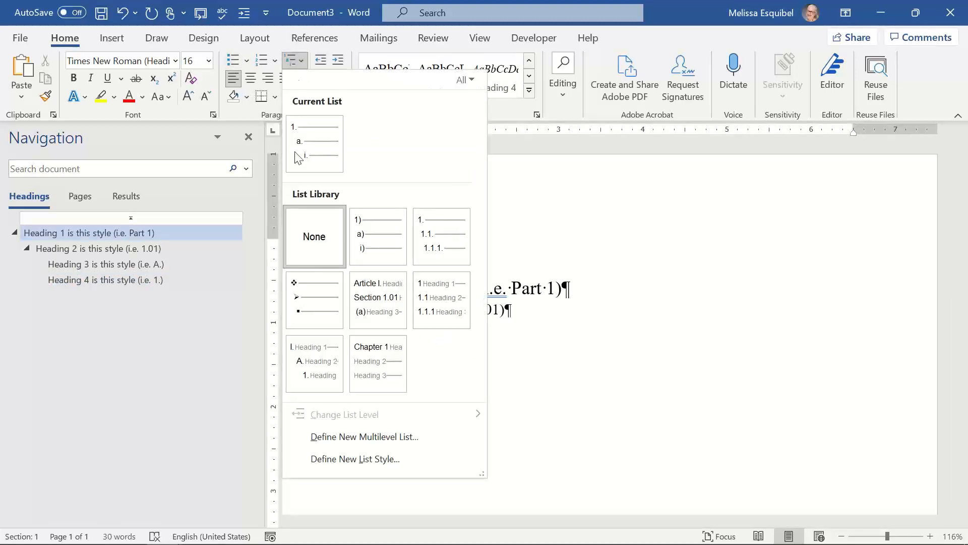
pyautogui.click(376, 459)
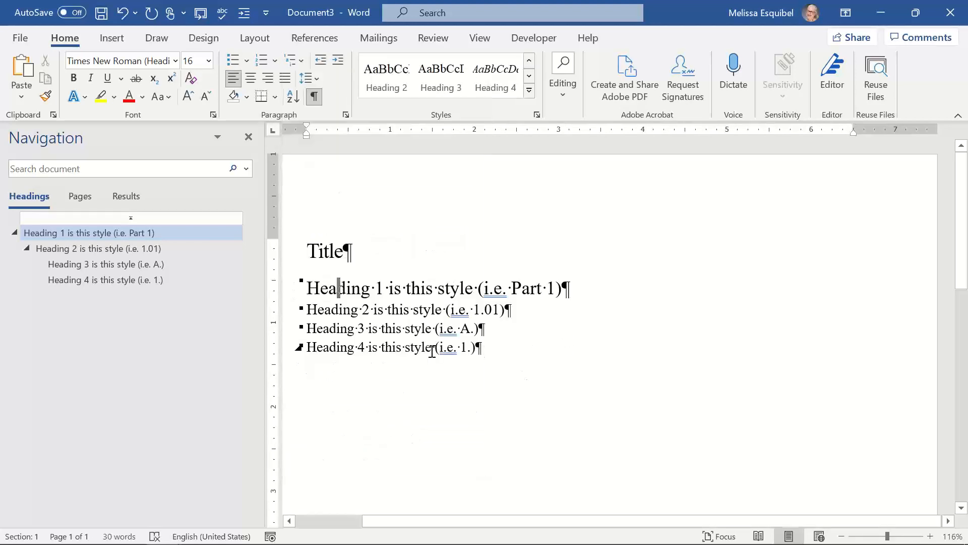
# Create a new document from the saved Spec Template.
pyautogui.click(20, 40)
pyautogui.click(37, 111)
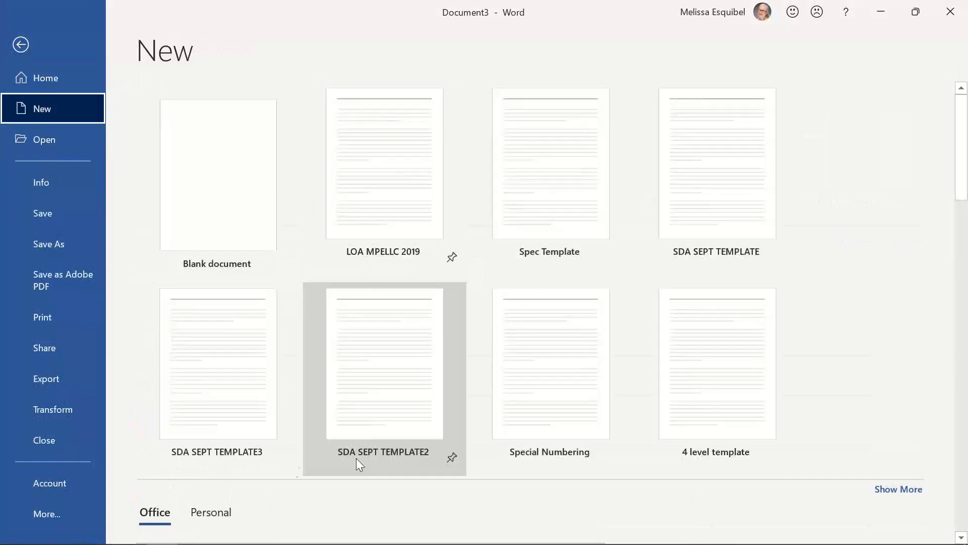
pyautogui.click(201, 515)
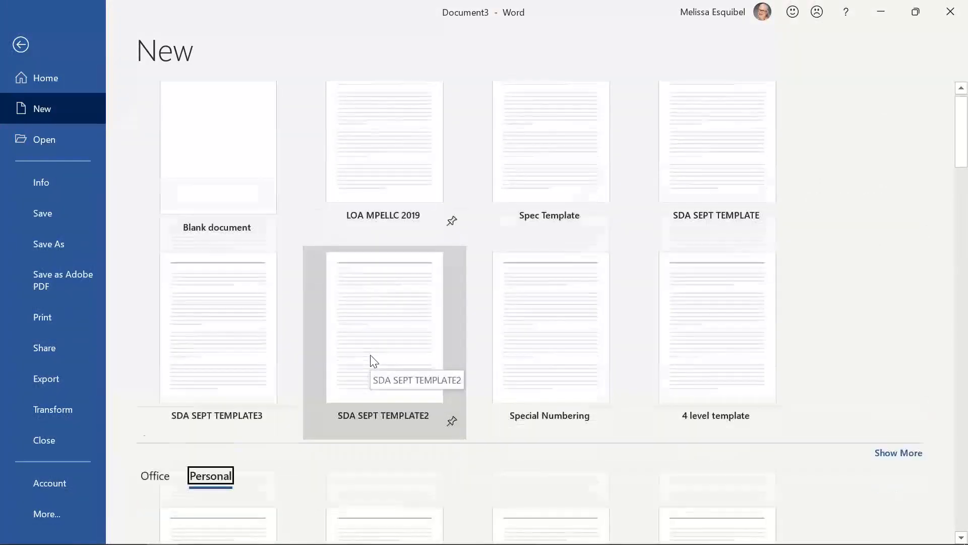
pyautogui.scroll(-8, 371, 361)
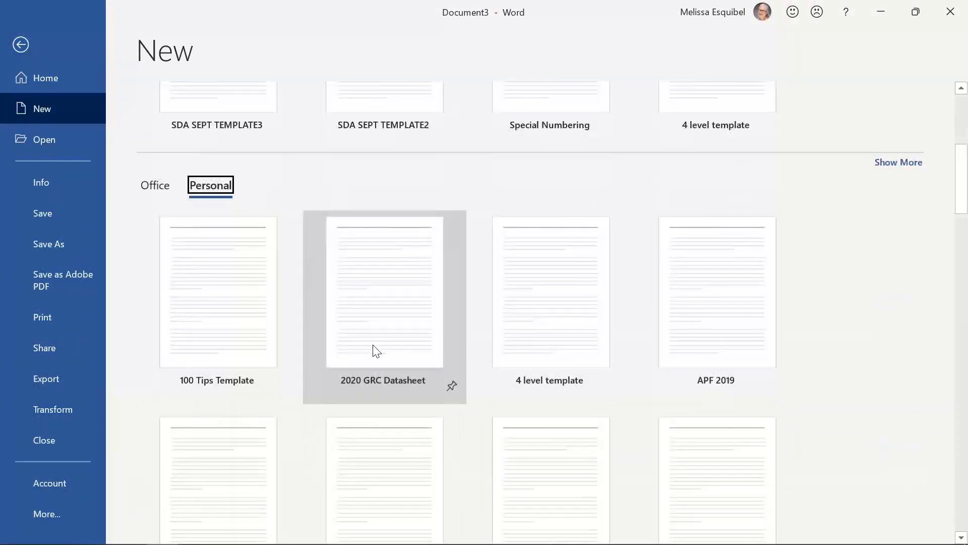
pyautogui.scroll(9, 376, 351)
pyautogui.click(527, 176)
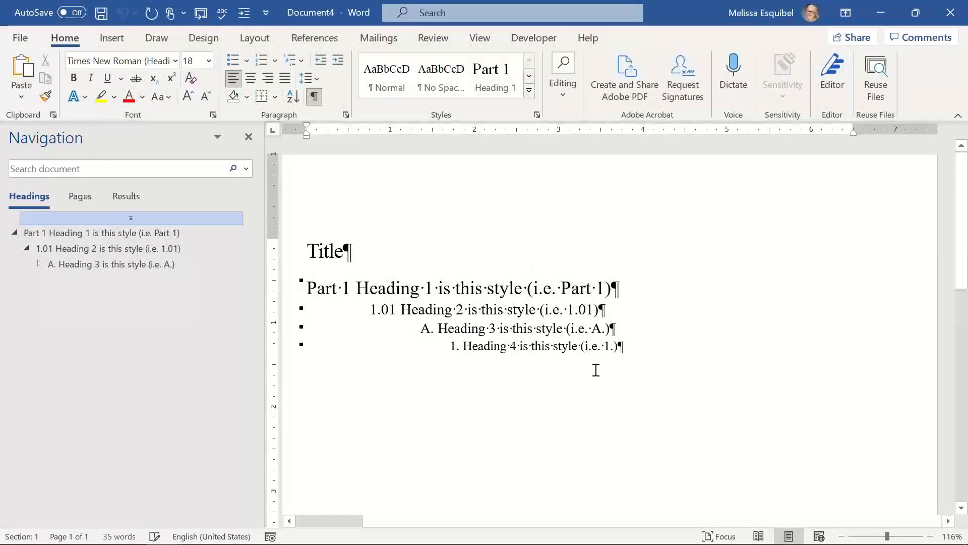
# Examine the numbered Heading 2 and Heading 4 lines and the heading styles available in the new document.
pyautogui.click(568, 349)
pyautogui.click(527, 310)
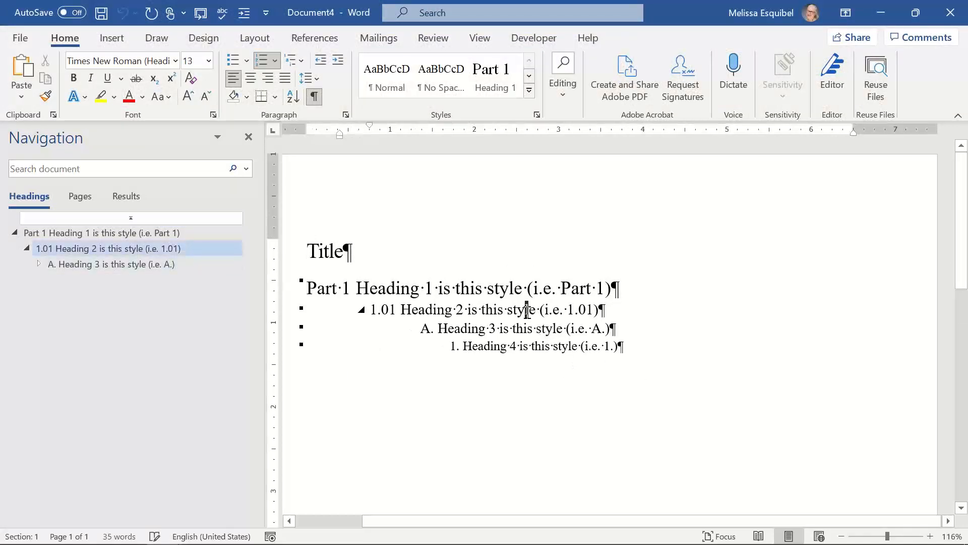
pyautogui.click(637, 348)
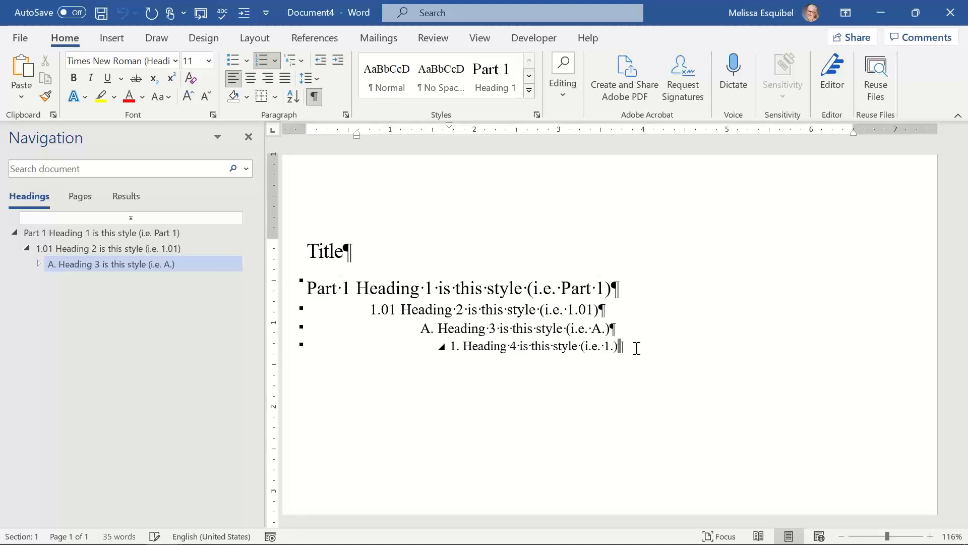
pyautogui.click(532, 90)
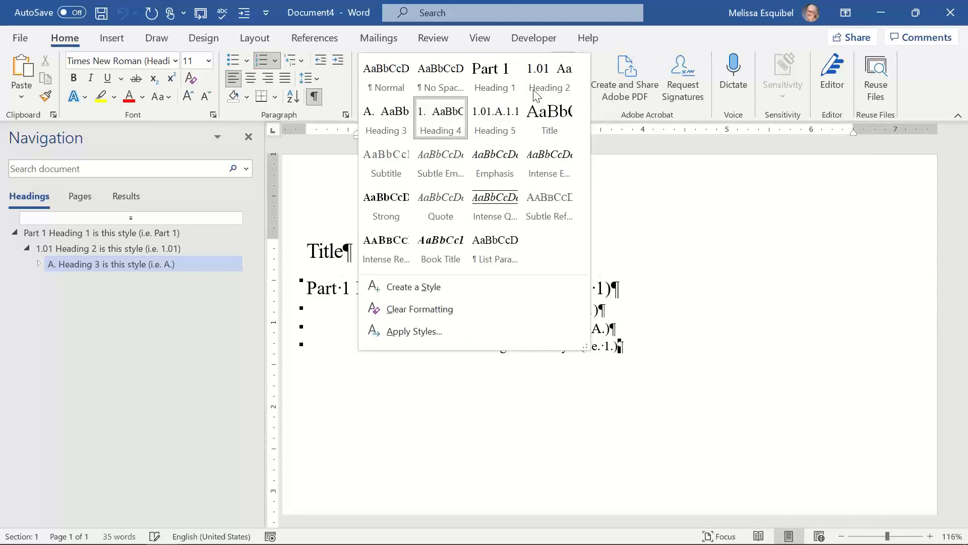
pyautogui.click(680, 220)
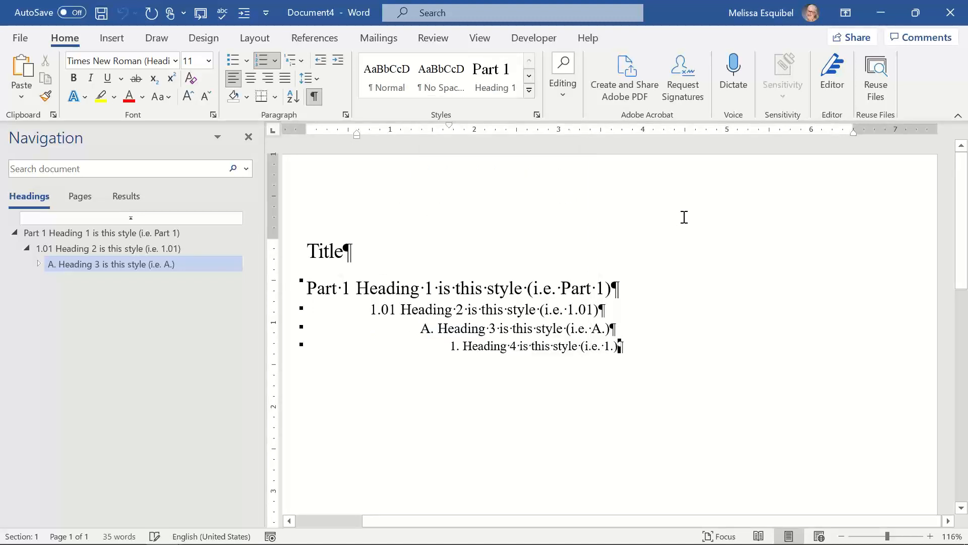
# Switch to the PowerPoint slide "Wrangling an Old One" and read its steps for converting an old document.
pyautogui.hotkey('alt', 'Tab')
pyautogui.hotkey('alt', 'Tab')
pyautogui.hotkey('alt', 'Tab')
pyautogui.hotkey('alt', 'Tab')
pyautogui.hotkey('alt', 'Tab')
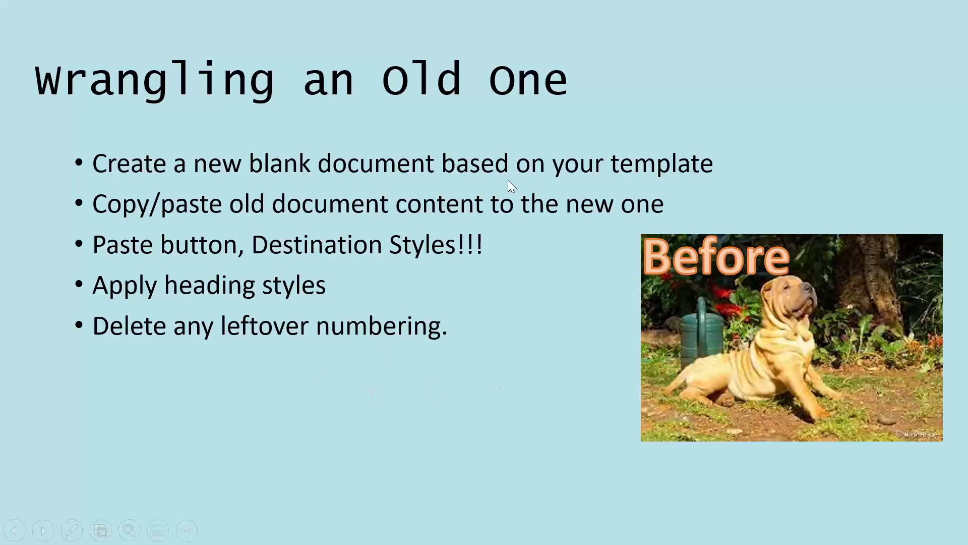
# Return to Word and open the recent document practice SDASEA 1-1.
pyautogui.hotkey('alt', 'Tab')
pyautogui.click(20, 39)
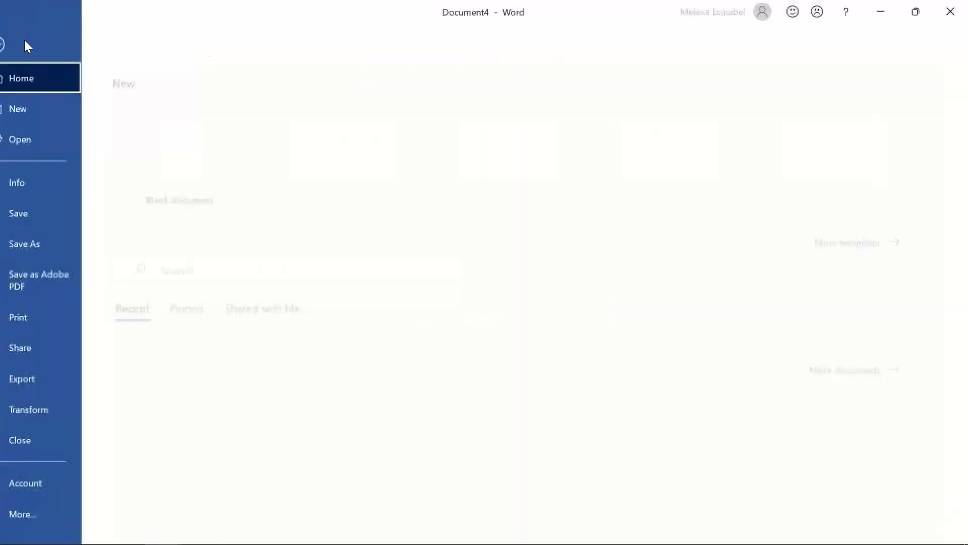
pyautogui.click(301, 416)
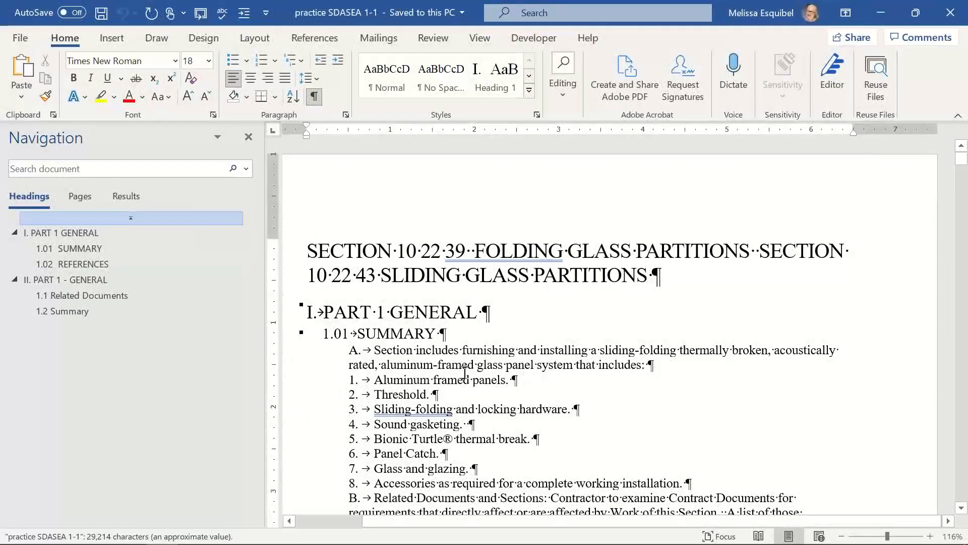
pyautogui.scroll(-3, 476, 364)
pyautogui.scroll(3, 481, 364)
# Copy all content of practice SDASEA 1-1 and paste it over everything in the template-based document with the Use Destination Theme option.
pyautogui.hotkey('ctrl', 'a')
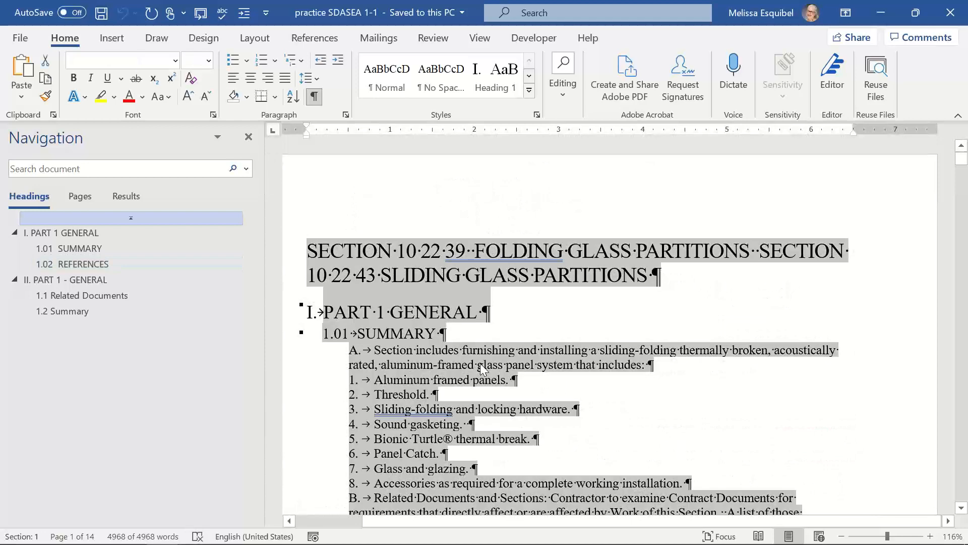
pyautogui.hotkey('alt', 'Tab')
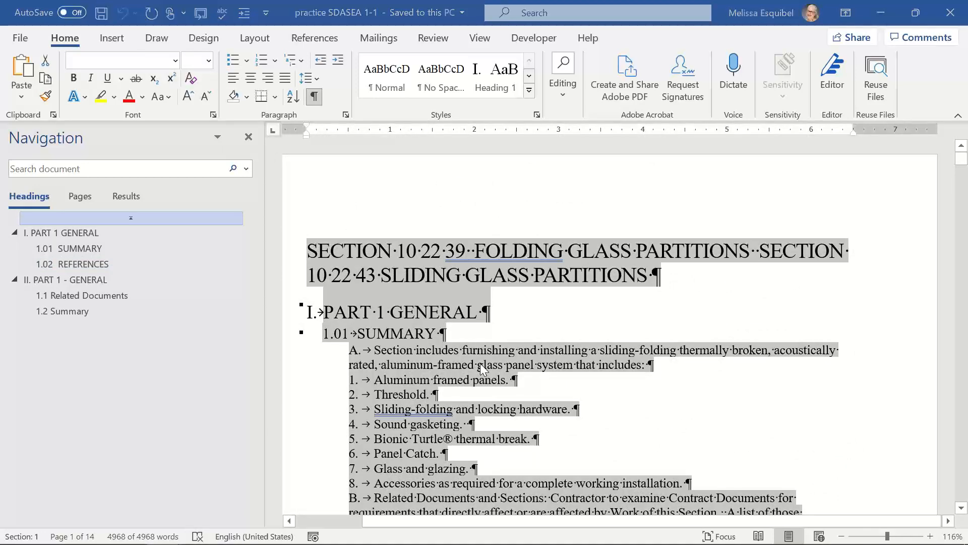
pyautogui.hotkey('ctrl', 'a')
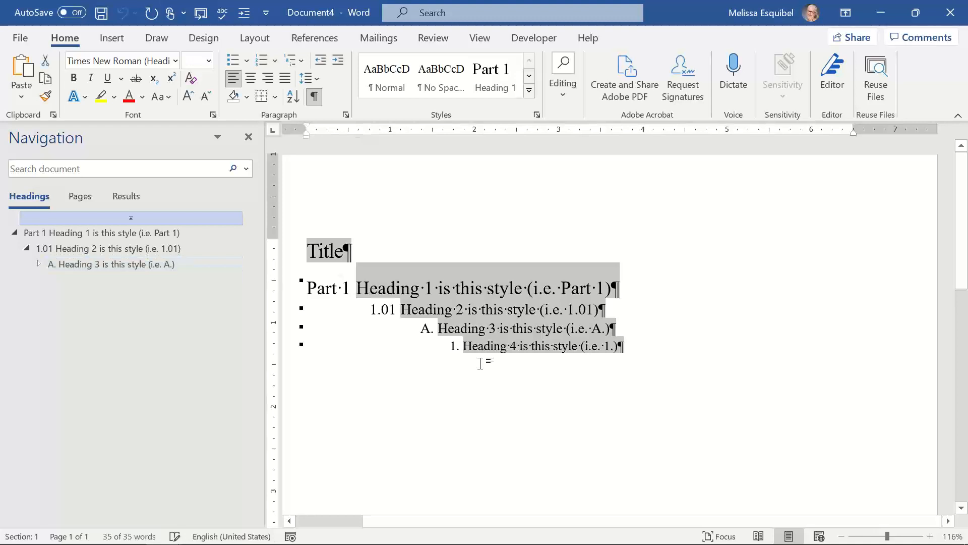
pyautogui.click(20, 98)
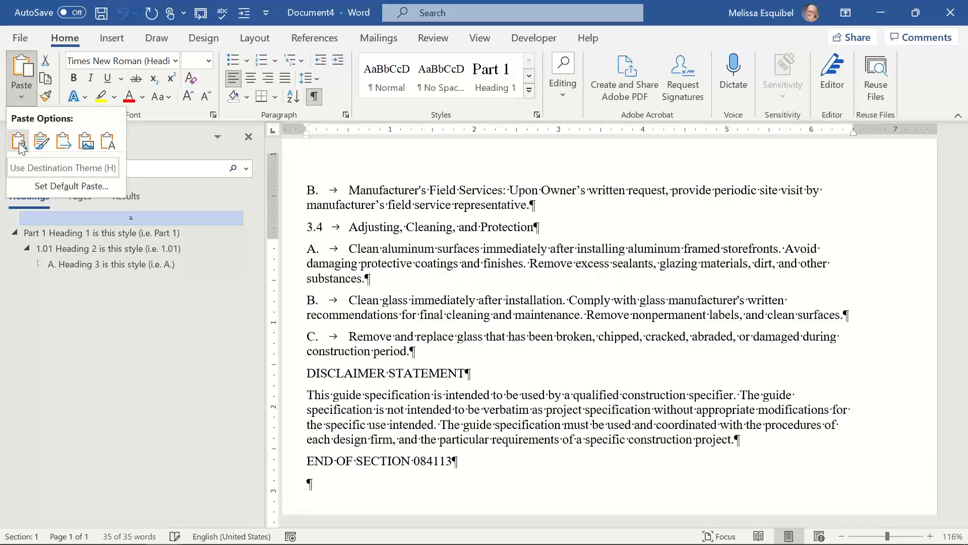
pyautogui.click(19, 142)
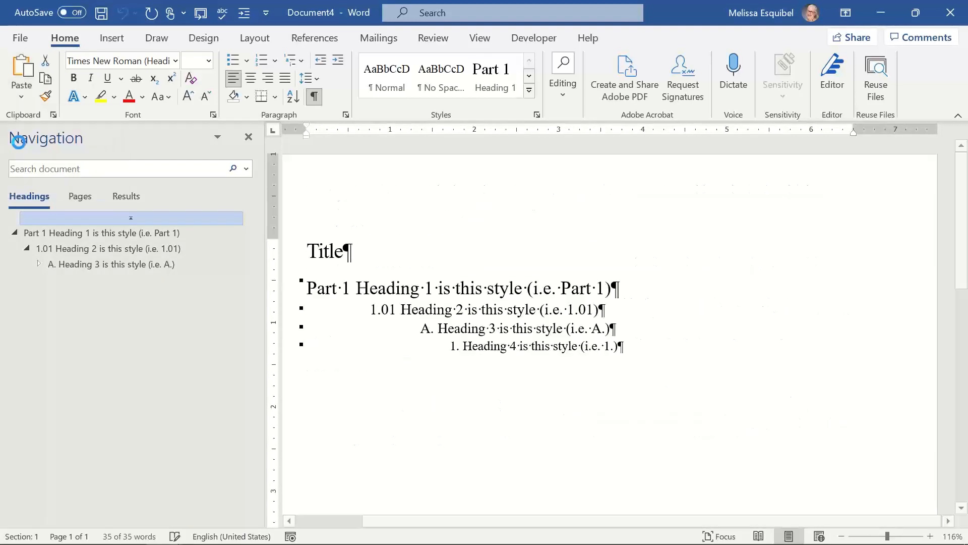
# Apply the Heading 1 style to the "PART 1 GENERAL" line at the start of the pasted document.
pyautogui.scroll(10, 447, 286)
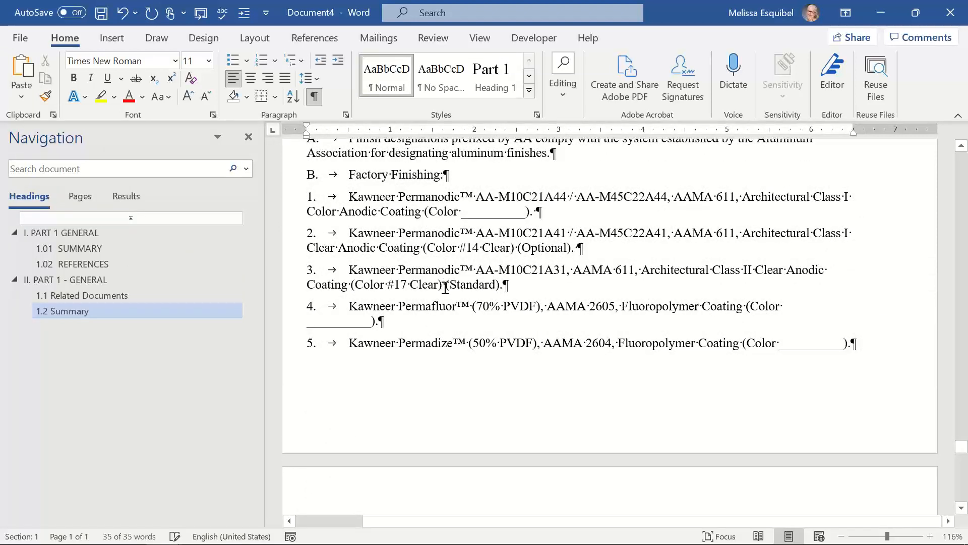
pyautogui.click(500, 342)
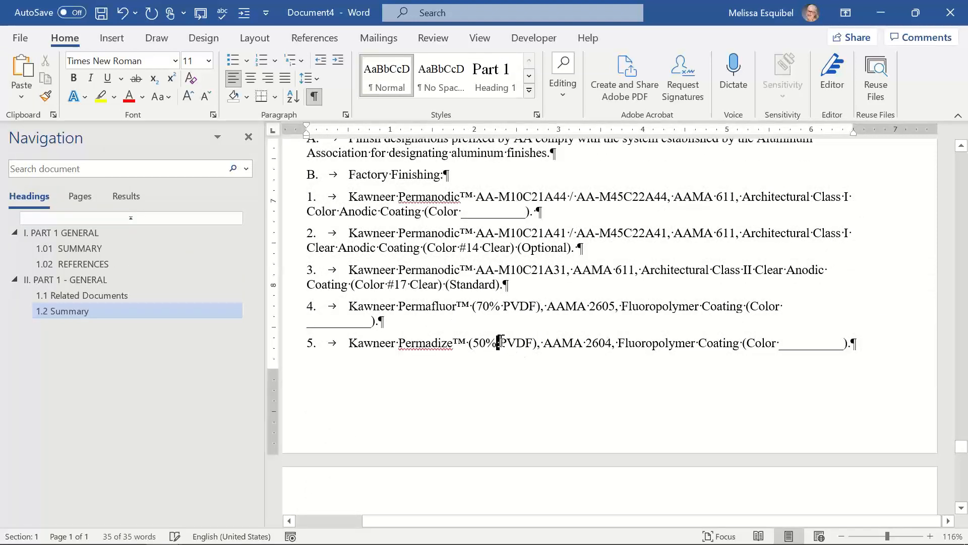
pyautogui.hotkey('ctrl', 'Home')
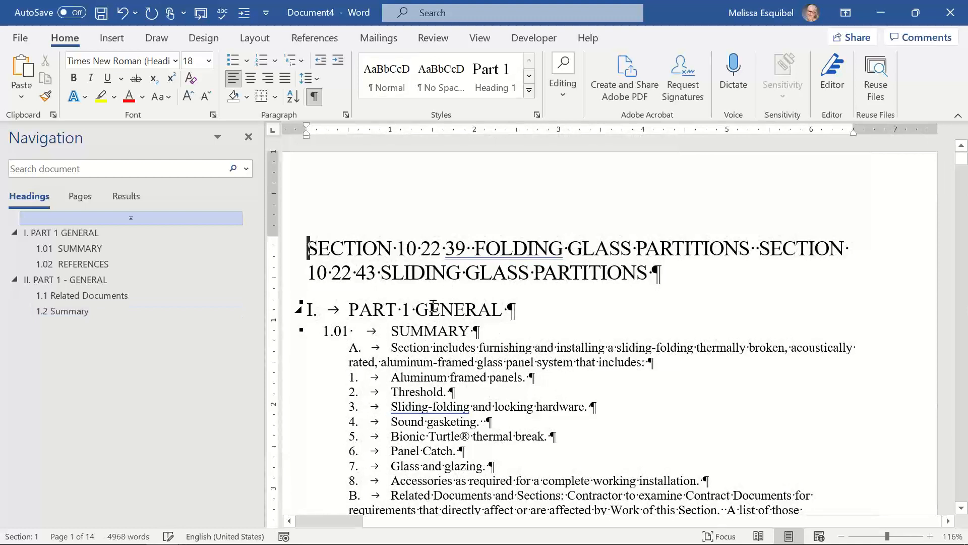
pyautogui.click(374, 309)
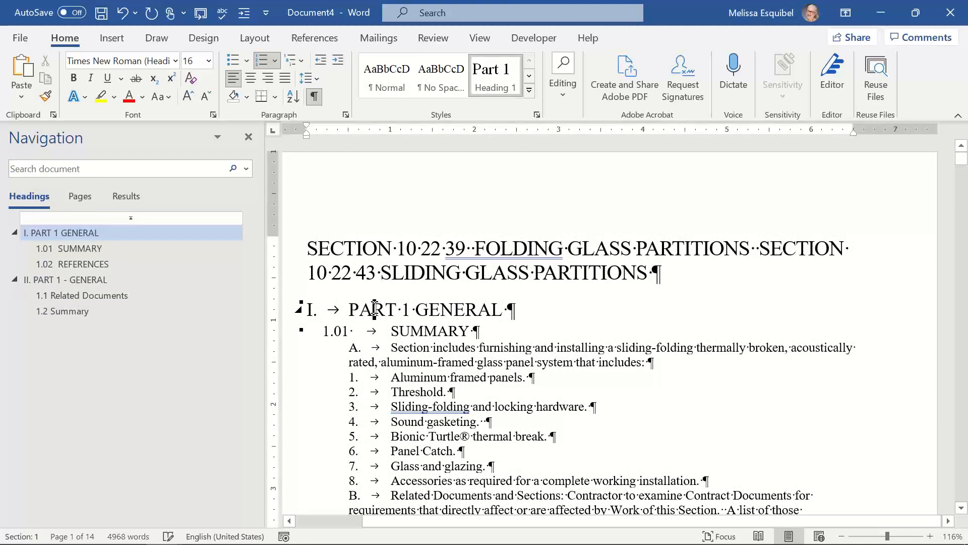
pyautogui.click(494, 76)
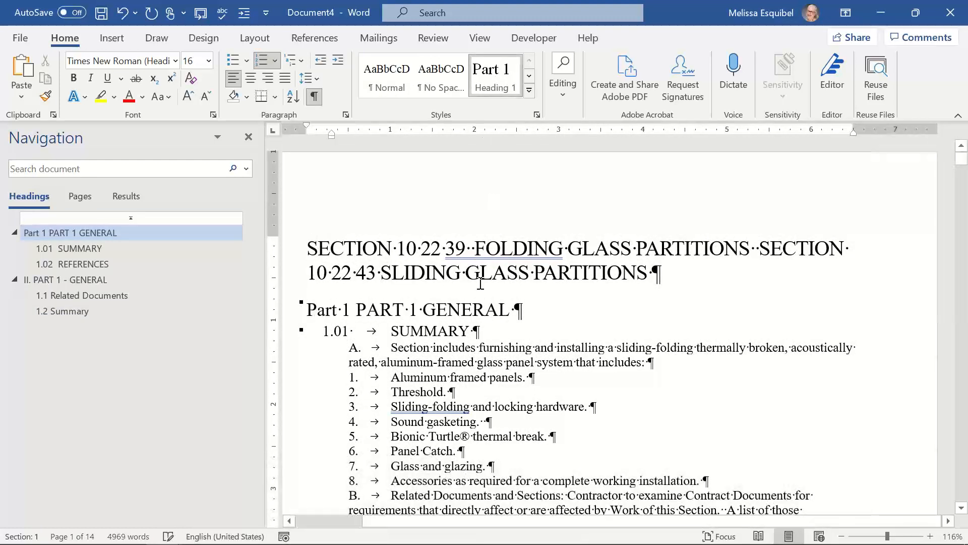
# Apply Heading 2 to the "SUMMARY" line and Heading 3 to the "Section includes furnishing and installing" paragraph beneath it.
pyautogui.click(401, 331)
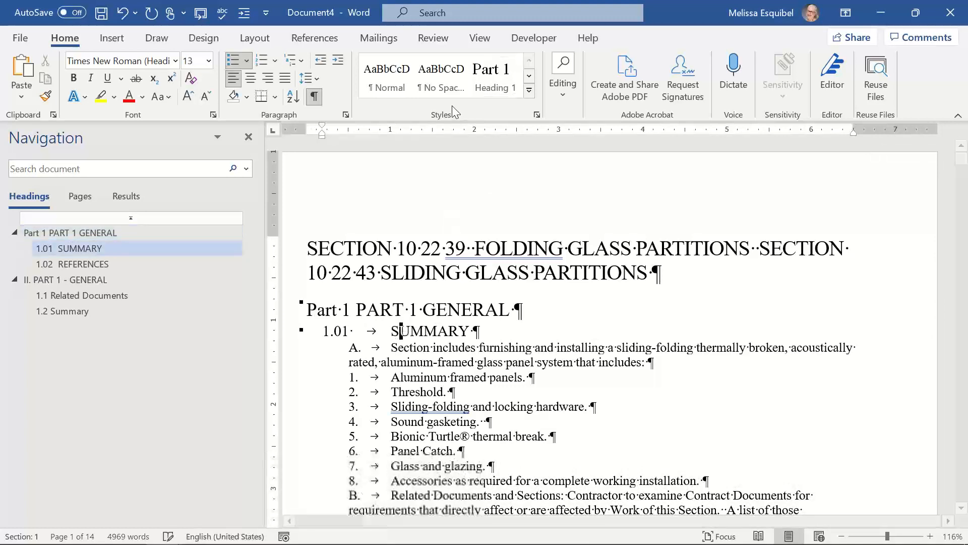
pyautogui.click(529, 90)
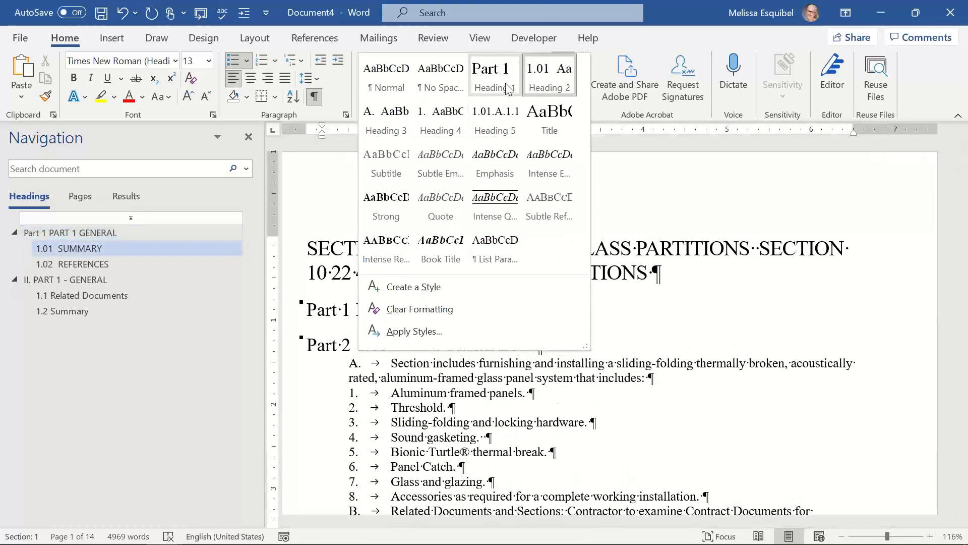
pyautogui.click(550, 78)
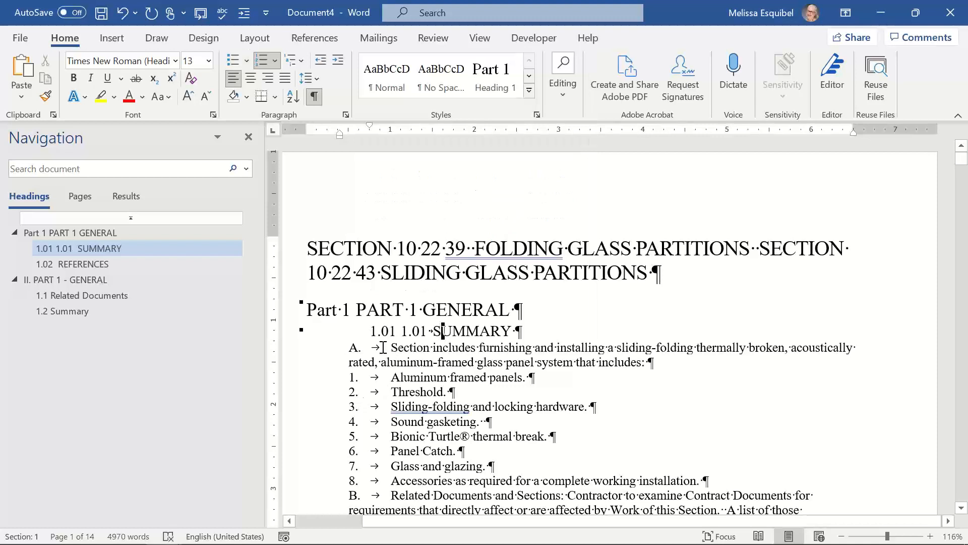
pyautogui.click(395, 349)
pyautogui.click(529, 91)
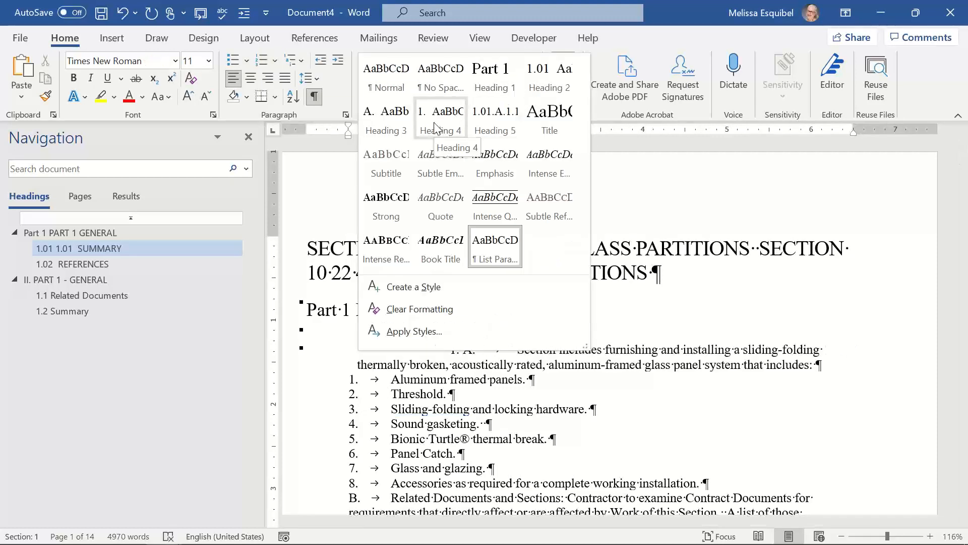
pyautogui.click(388, 129)
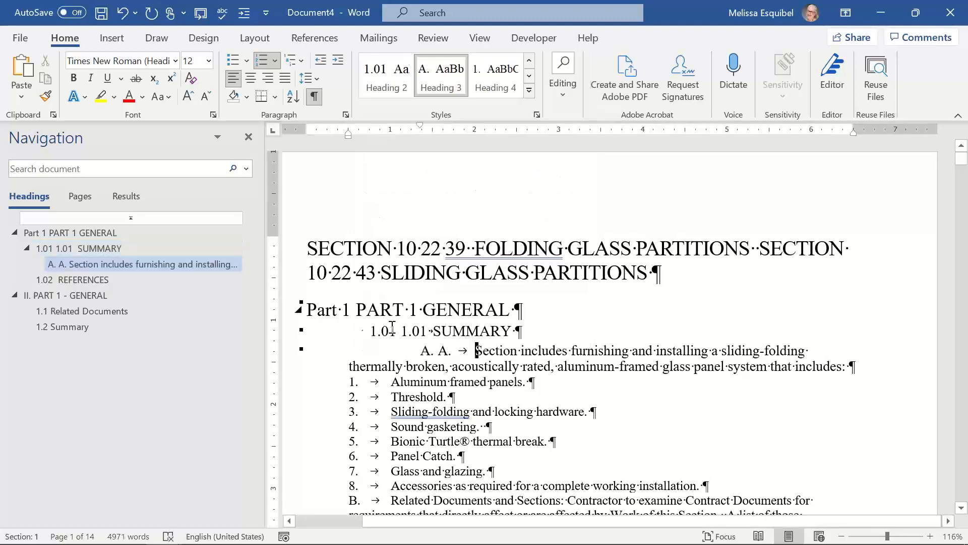
# Delete the leftover typed "PART 1" in front of GENERAL in the first heading.
pyautogui.click(424, 308)
pyautogui.hotkey('ctrl', 'shift', 'Left')
pyautogui.hotkey('ctrl', 'shift', 'Left')
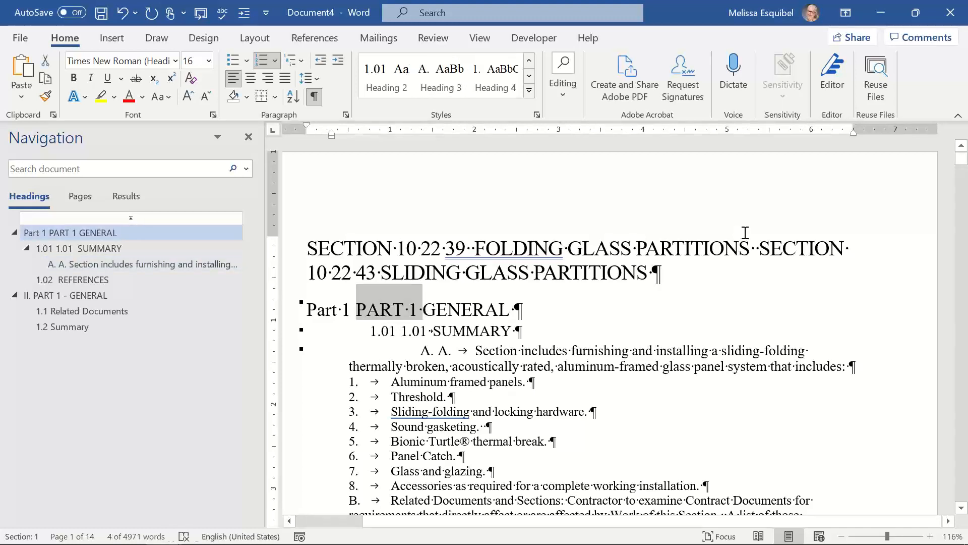
pyautogui.press('BackSpace')
# Delete the leftover typed "1.01" in front of SUMMARY in the Heading 2 line.
pyautogui.press('Down')
pyautogui.hotkey('shift', 'Right')
pyautogui.hotkey('shift', 'Right')
pyautogui.hotkey('shift', 'Right')
pyautogui.hotkey('shift', 'Right')
pyautogui.hotkey('shift', 'Right')
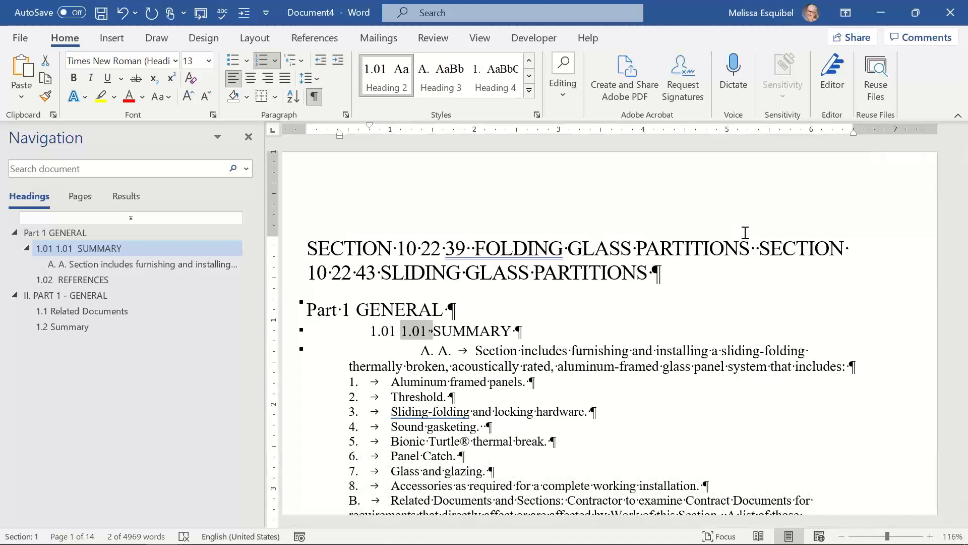
pyautogui.press('BackSpace')
# Delete the leftover typed "A." and its tab in front of the "Section includes furnishing and installing" paragraph.
pyautogui.press('Down')
pyautogui.hotkey('shift', 'Right')
pyautogui.hotkey('shift', 'Right')
pyautogui.hotkey('shift', 'Right')
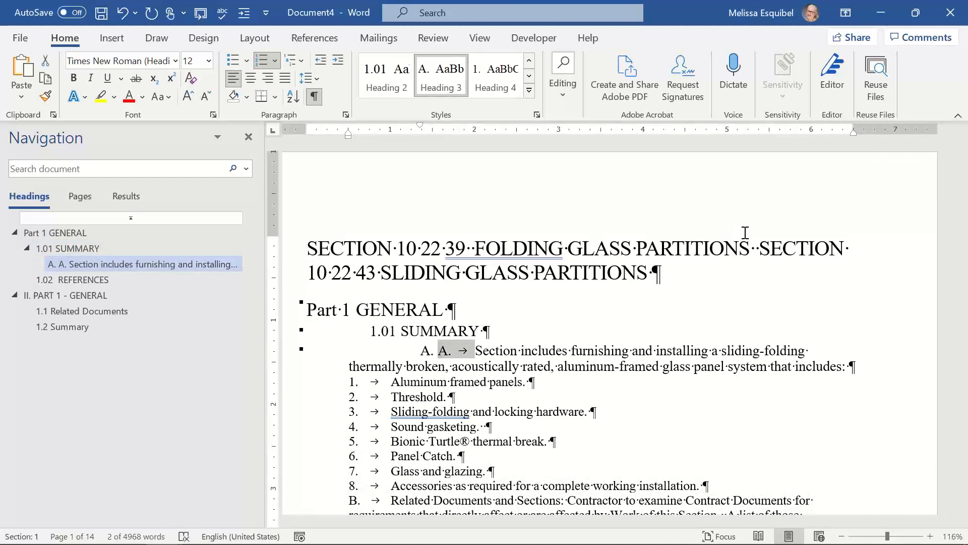
pyautogui.press('BackSpace')
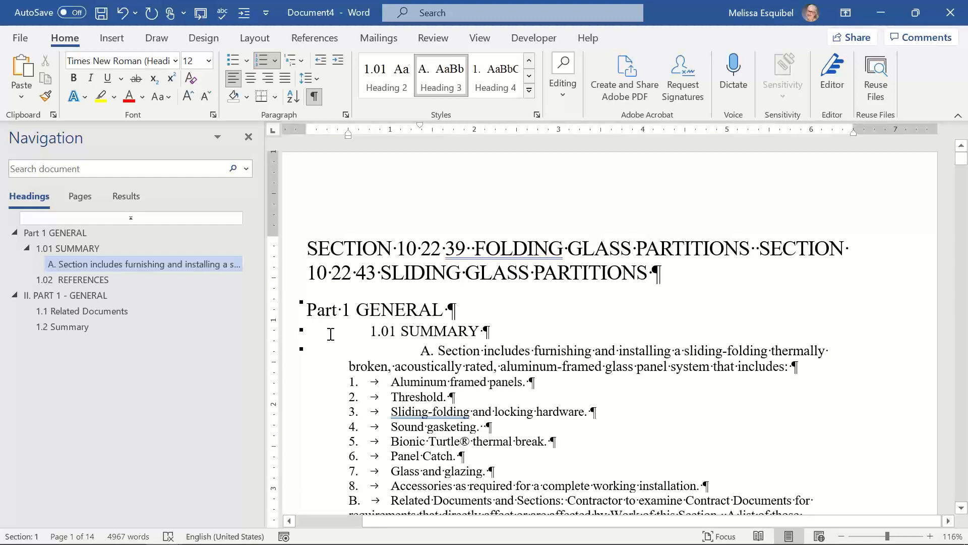
# Undo the typed-numbering deletions and the heading styles applied to the GENERAL, SUMMARY and "Section includes" lines.
pyautogui.hotkey('ctrl', 'z')
pyautogui.hotkey('ctrl', 'z')
pyautogui.hotkey('ctrl', 'z')
pyautogui.hotkey('ctrl', 'z')
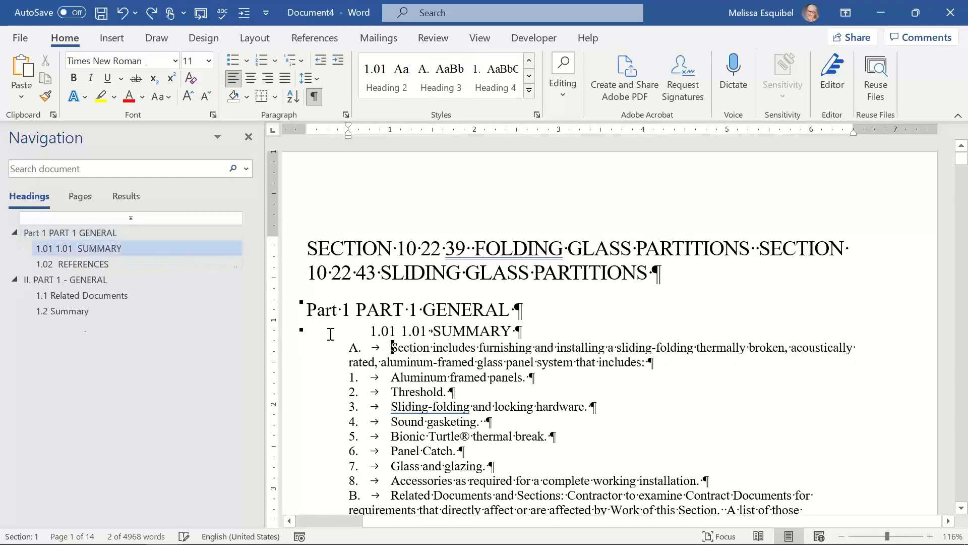
pyautogui.hotkey('ctrl', 'z')
# Replace the entire document content by pasting the copied specification again with the Keep Text Only option.
pyautogui.hotkey('ctrl', 'End')
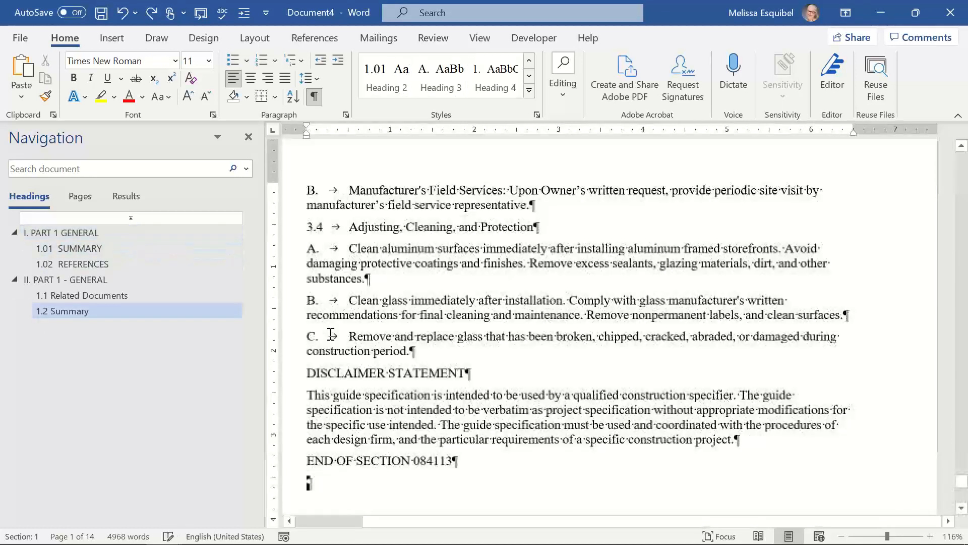
pyautogui.hotkey('ctrl', 'Home')
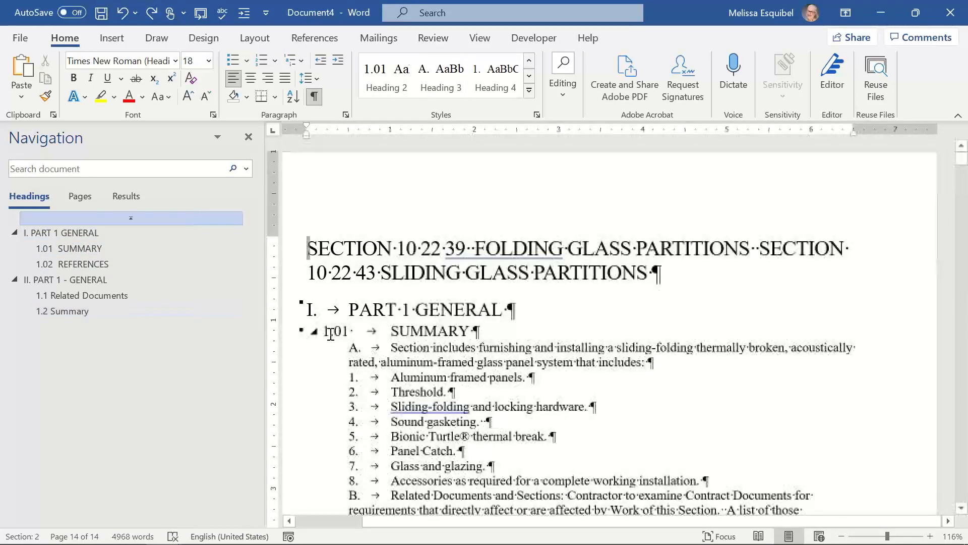
pyautogui.hotkey('ctrl', 'a')
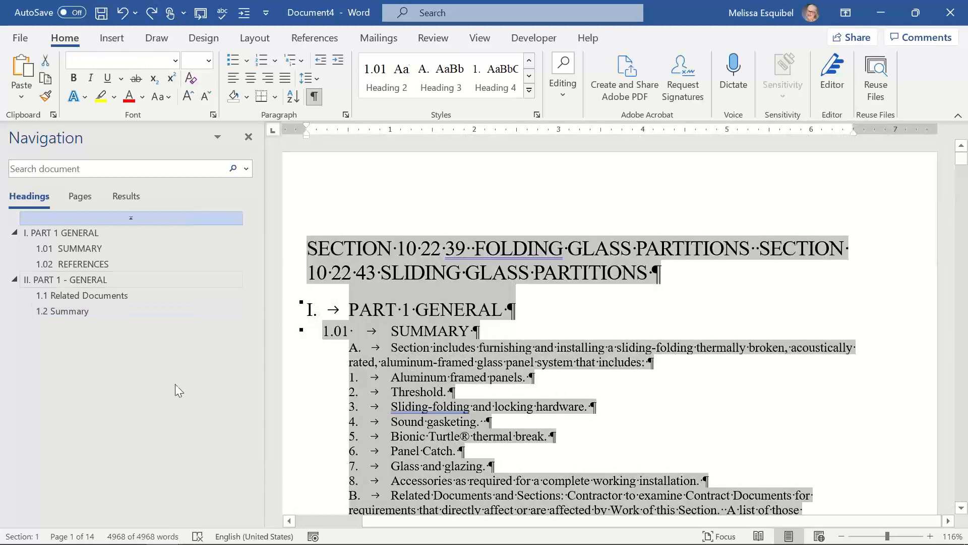
pyautogui.click(21, 96)
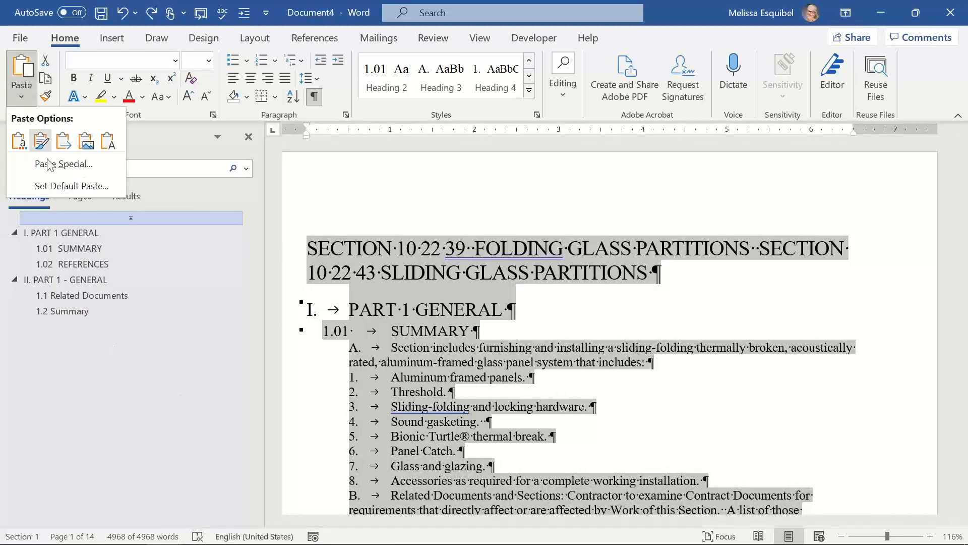
pyautogui.click(106, 146)
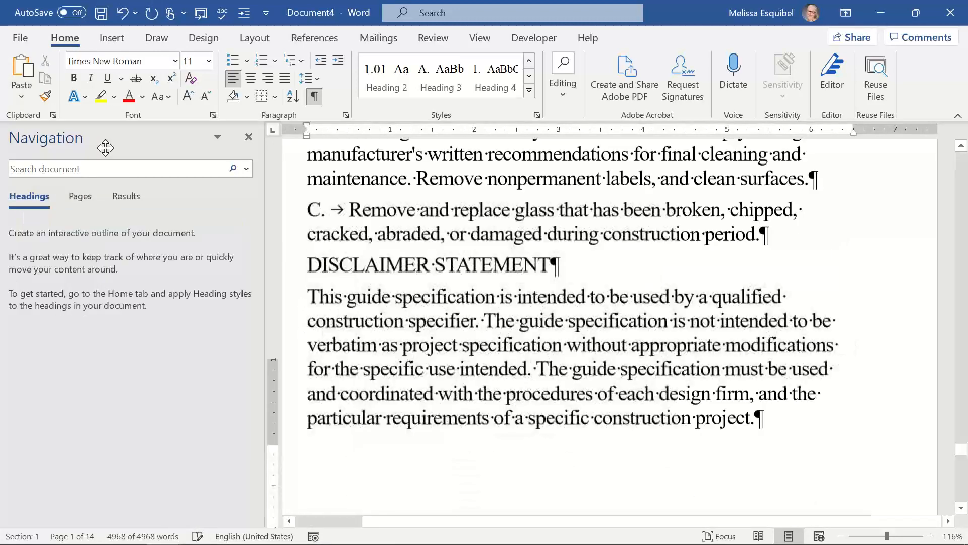
pyautogui.scroll(6, 446, 440)
pyautogui.scroll(15, 449, 440)
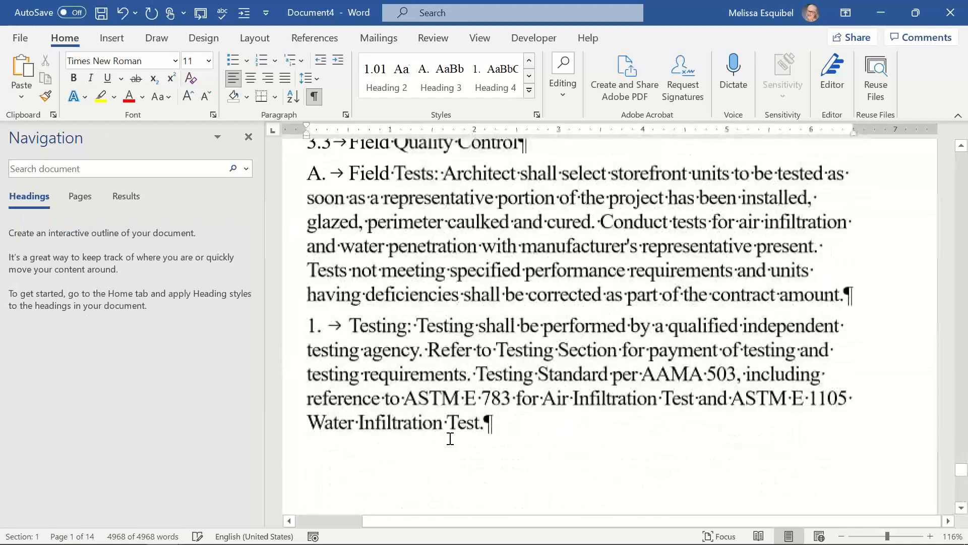
pyautogui.scroll(10, 450, 437)
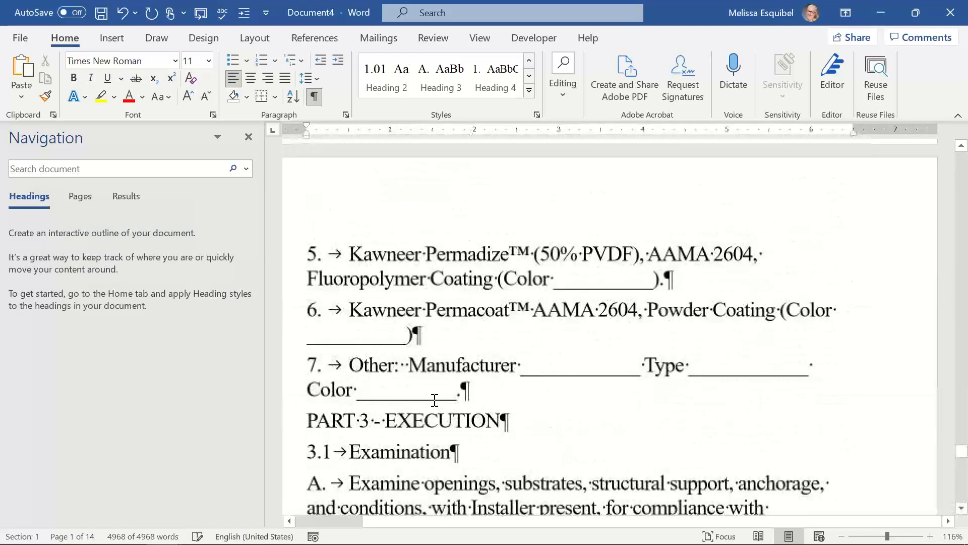
# Apply Heading 1 to the "PART 1 GENERAL" line and delete its leftover typed "PART 1".
pyautogui.hotkey('ctrl', 'Home')
pyautogui.click(389, 305)
pyautogui.hotkey('ctrl', 'alt', '1')
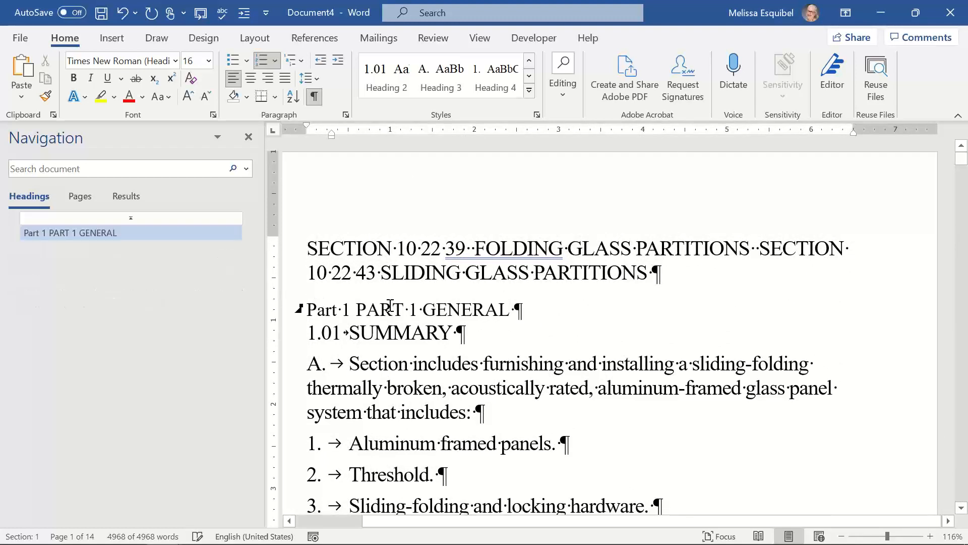
pyautogui.hotkey('ctrl', 'Left')
pyautogui.hotkey('ctrl', 'shift', 'Left')
pyautogui.hotkey('ctrl', 'shift', 'Left')
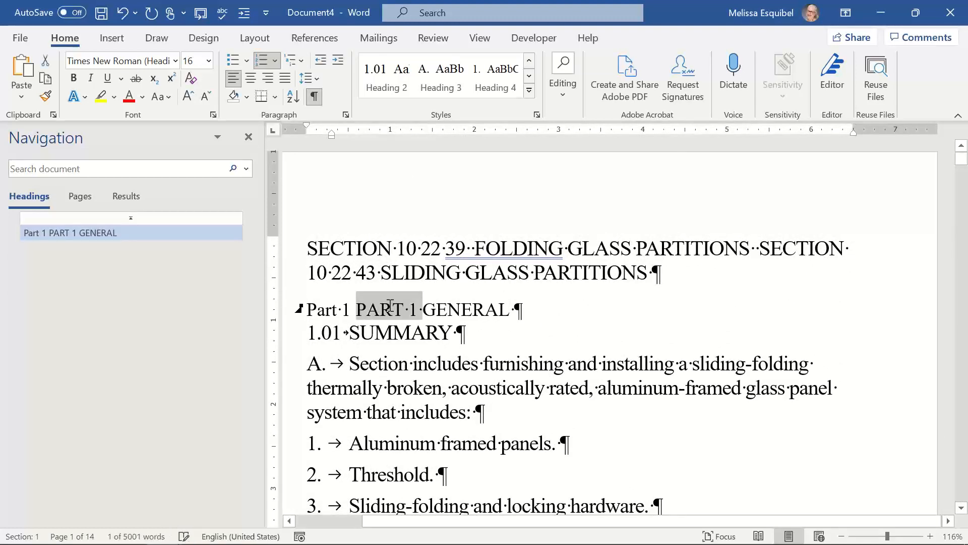
pyautogui.press('Delete')
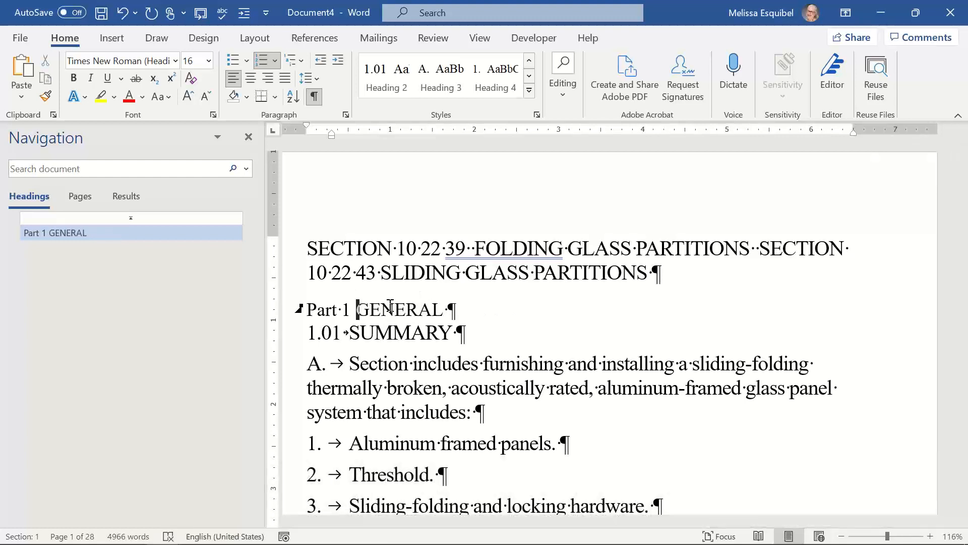
# Switch to the slide show at the "Wrangling an Old One" slide.
pyautogui.hotkey('alt', 'Tab')
pyautogui.hotkey('alt', 'Tab')
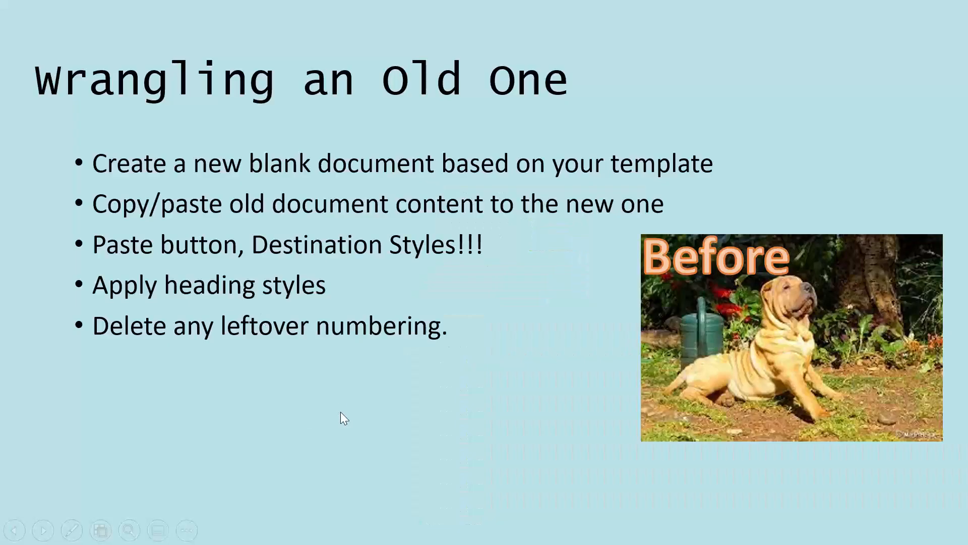
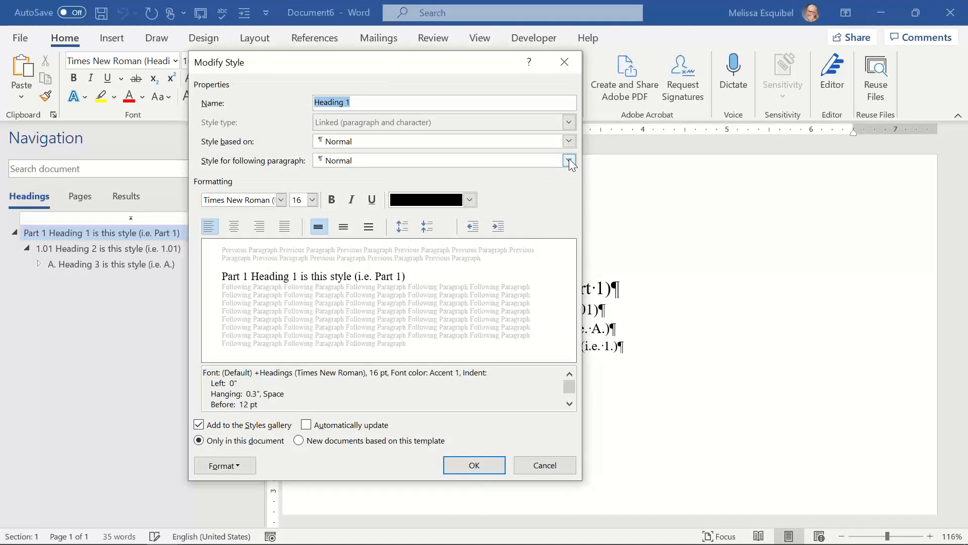
# Set Heading 1's following paragraph style to Body Text and save the change for new documents based on this template.
pyautogui.moveTo(568, 194); pyautogui.dragTo(570, 233)
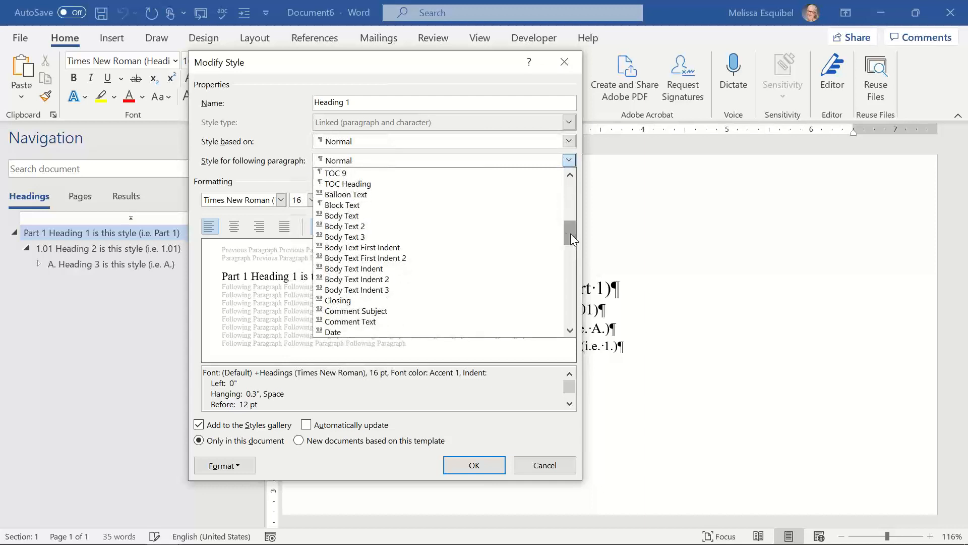
pyautogui.click(342, 216)
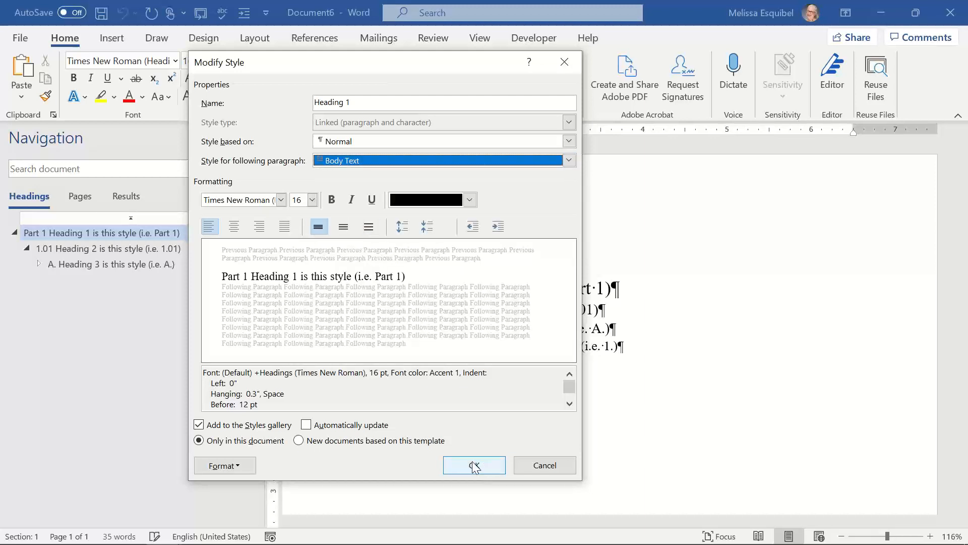
pyautogui.click(299, 441)
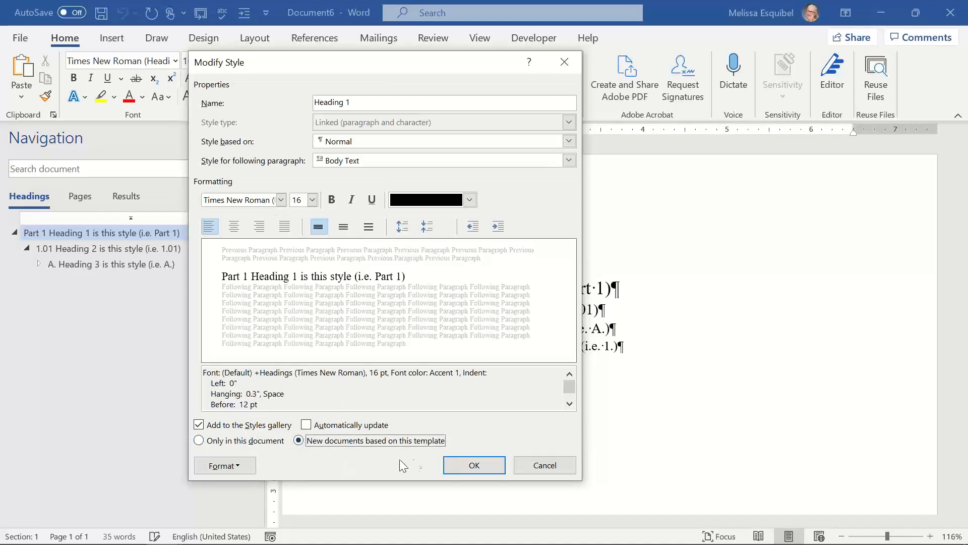
pyautogui.click(459, 467)
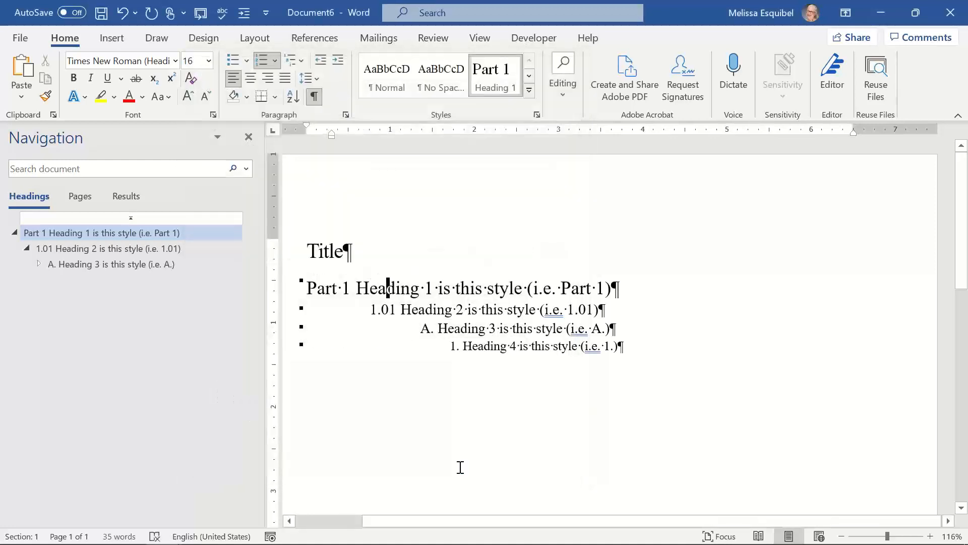
# Add a paragraph reading "Does body text work?" directly after the Heading 1 line.
pyautogui.click(637, 290)
pyautogui.press('Return')
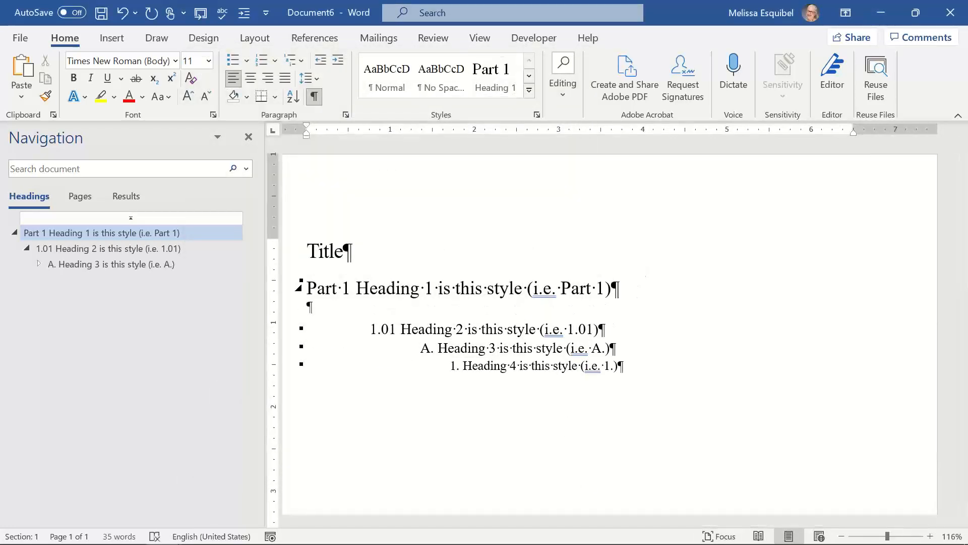
pyautogui.write('Does body te')
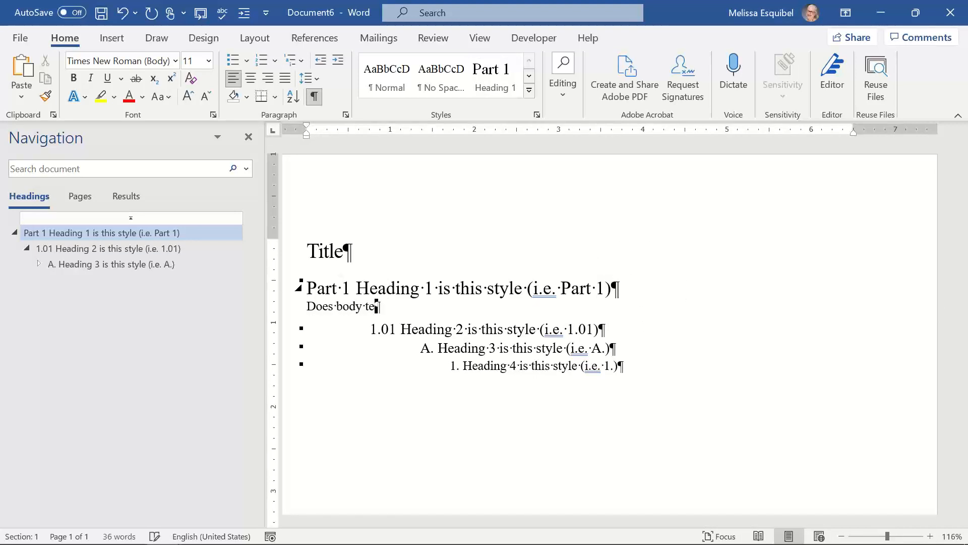
pyautogui.write('xt work?')
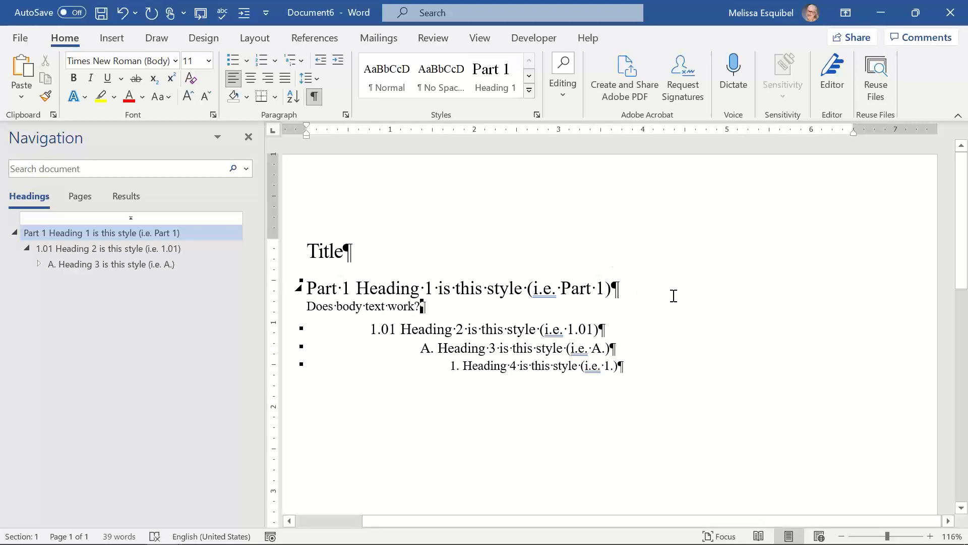
# Modify the Heading 2 style so that its following paragraph uses Body Text 2.
pyautogui.click(533, 328)
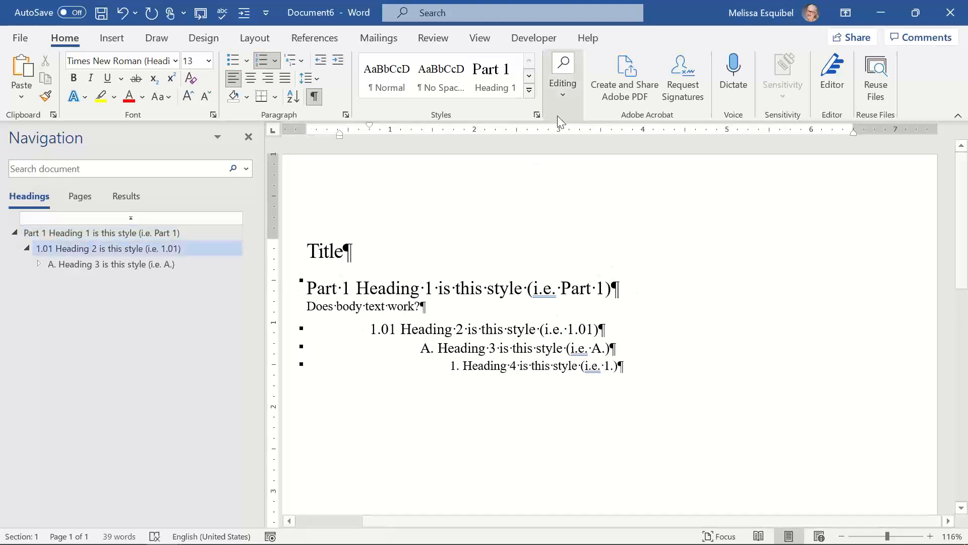
pyautogui.click(528, 91)
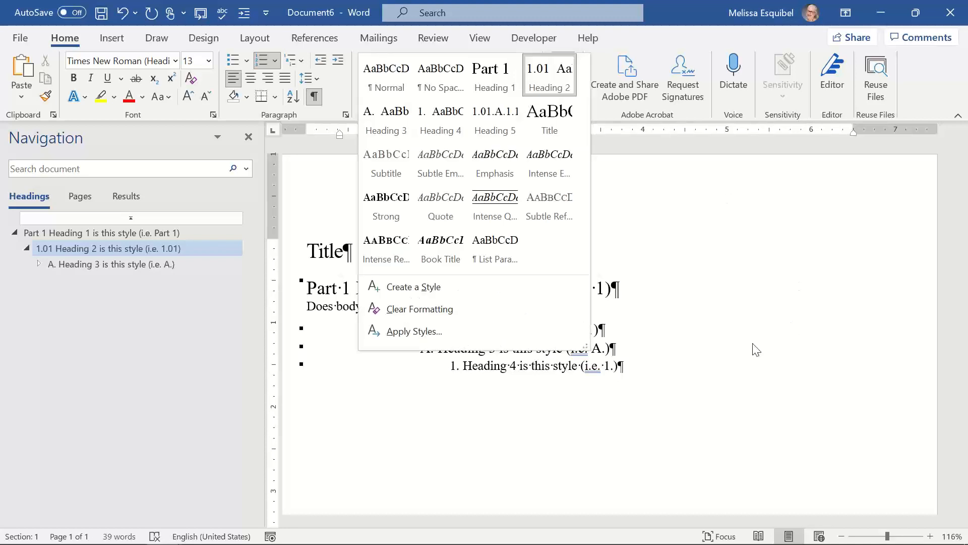
pyautogui.rightClick(565, 90)
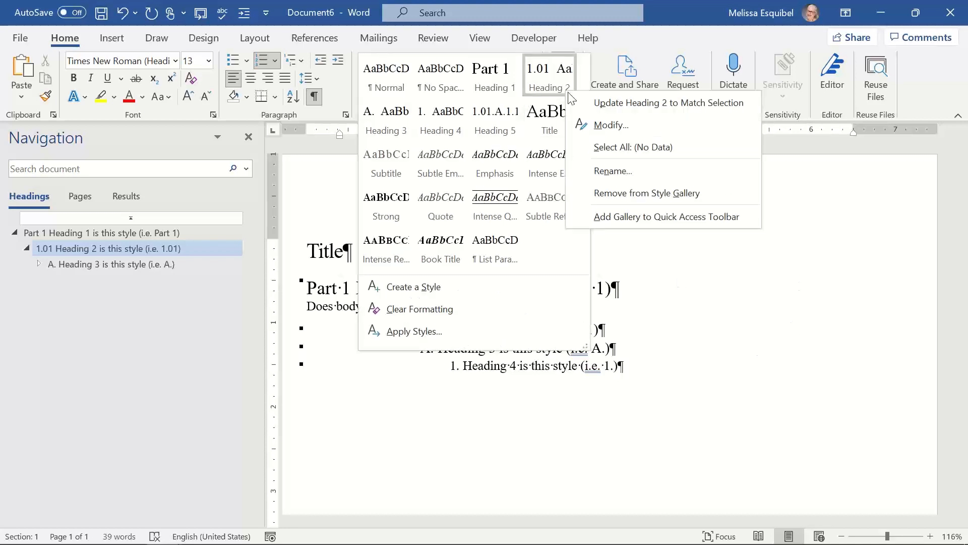
pyautogui.click(602, 123)
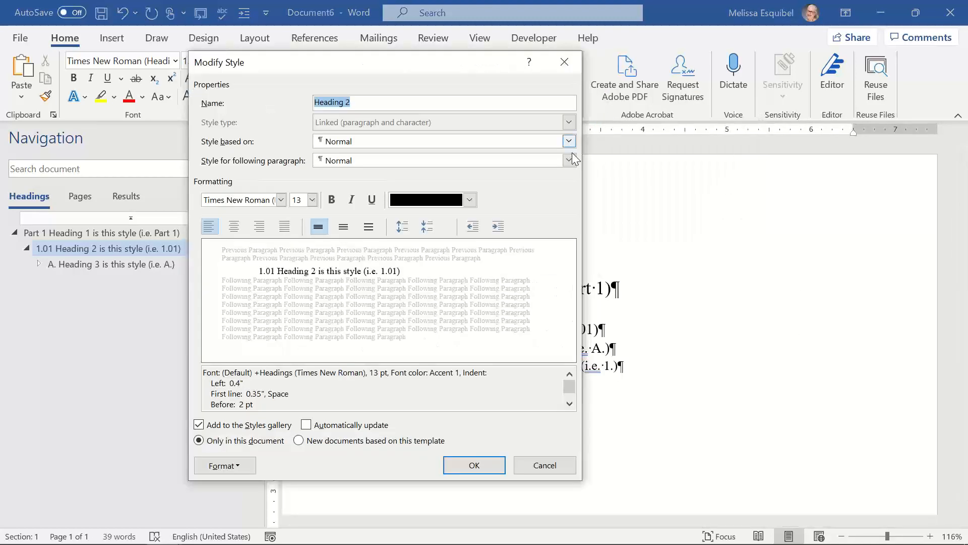
pyautogui.click(568, 160)
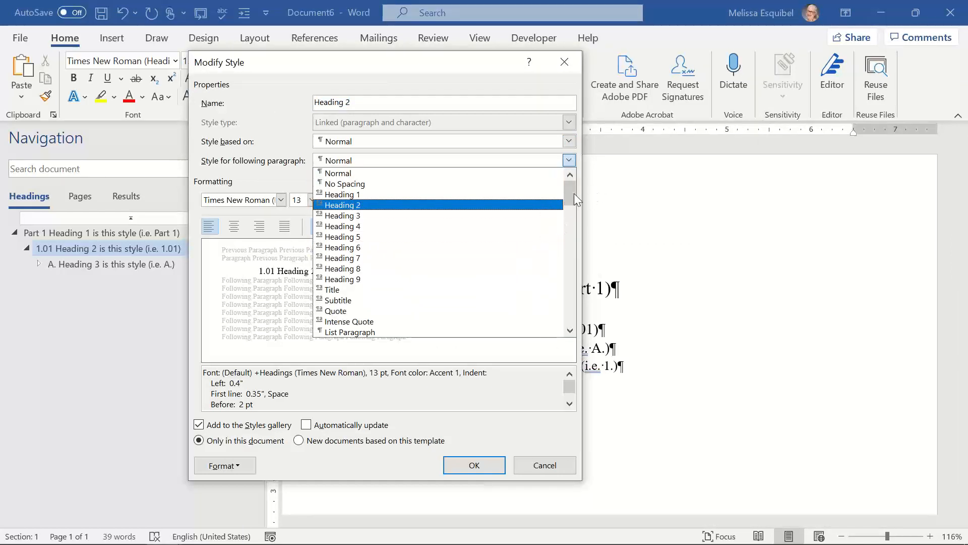
pyautogui.moveTo(572, 200); pyautogui.dragTo(575, 228)
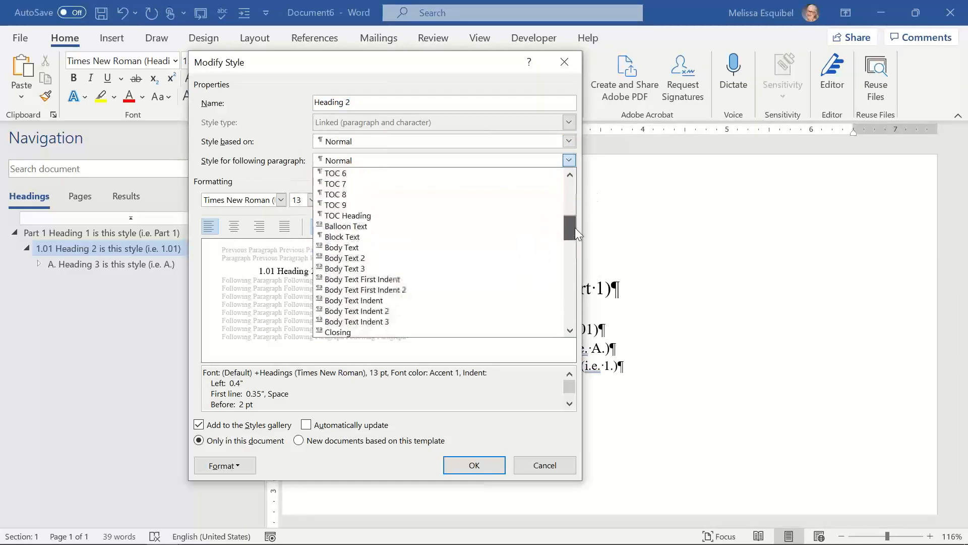
pyautogui.click(392, 257)
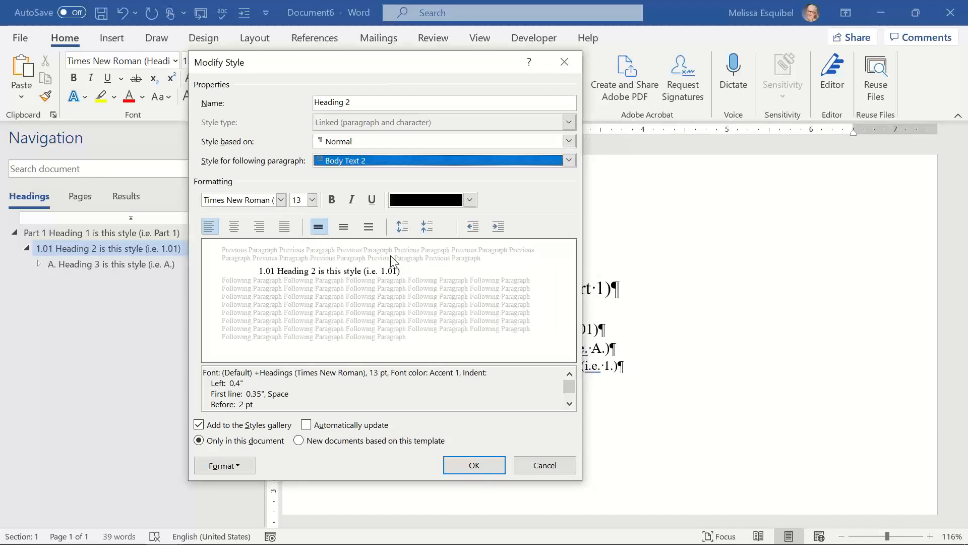
pyautogui.click(481, 470)
# Insert an empty paragraph directly after the Heading 2 line.
pyautogui.click(625, 327)
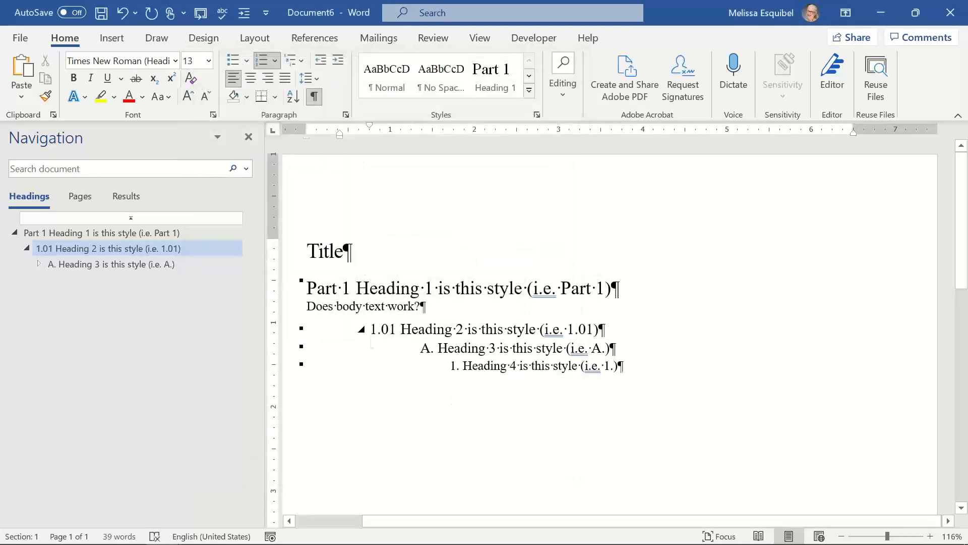
pyautogui.press('Return')
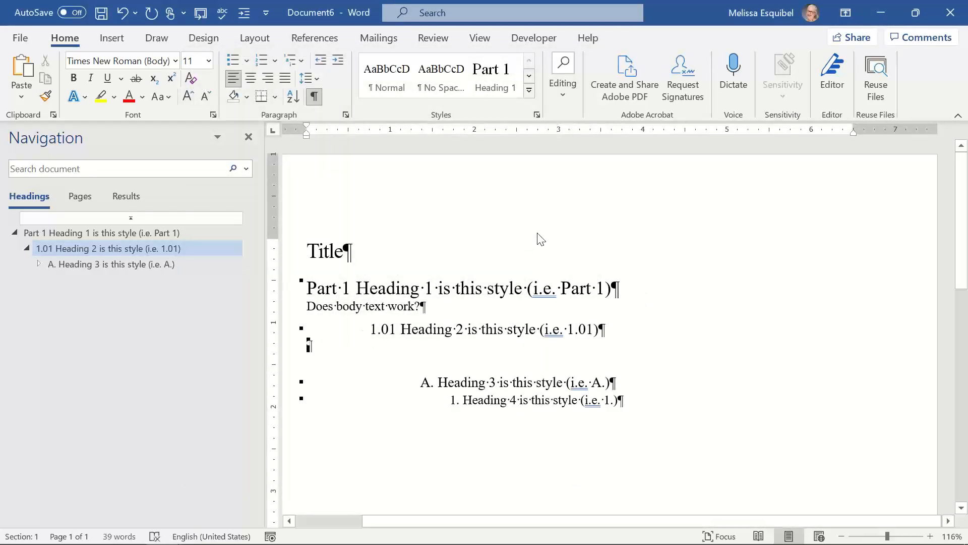
pyautogui.click(529, 91)
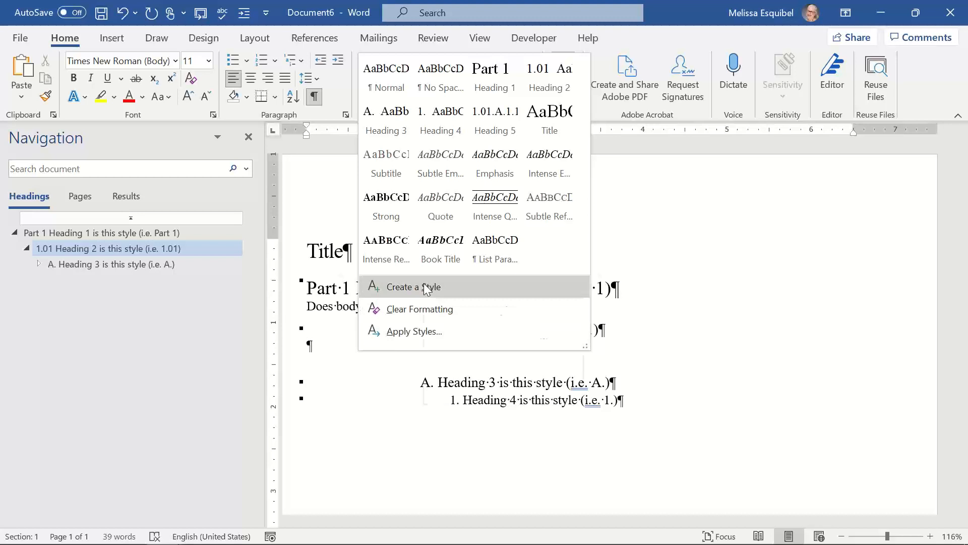
pyautogui.click(603, 197)
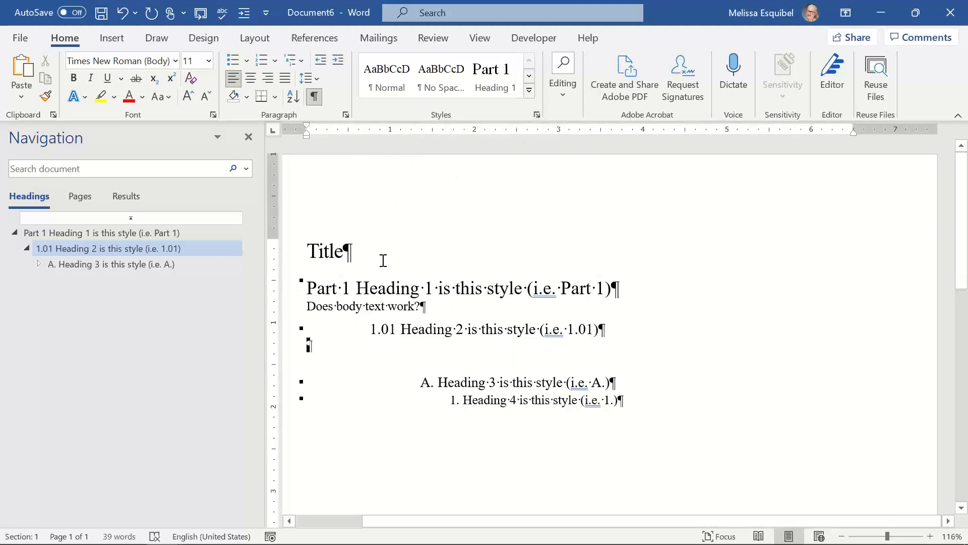
# Check the paragraph indents and spacing defined in the Heading 2 style without changing them.
pyautogui.click(529, 91)
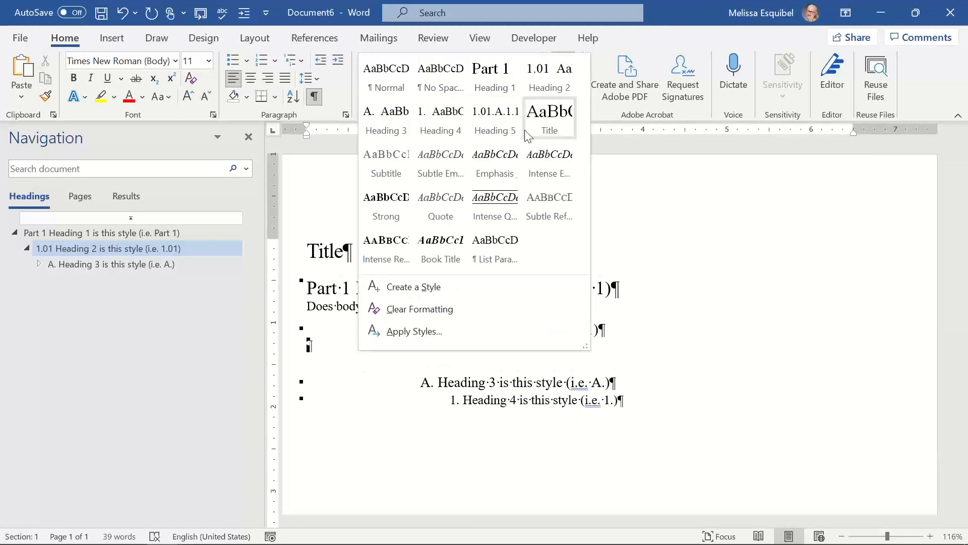
pyautogui.rightClick(540, 85)
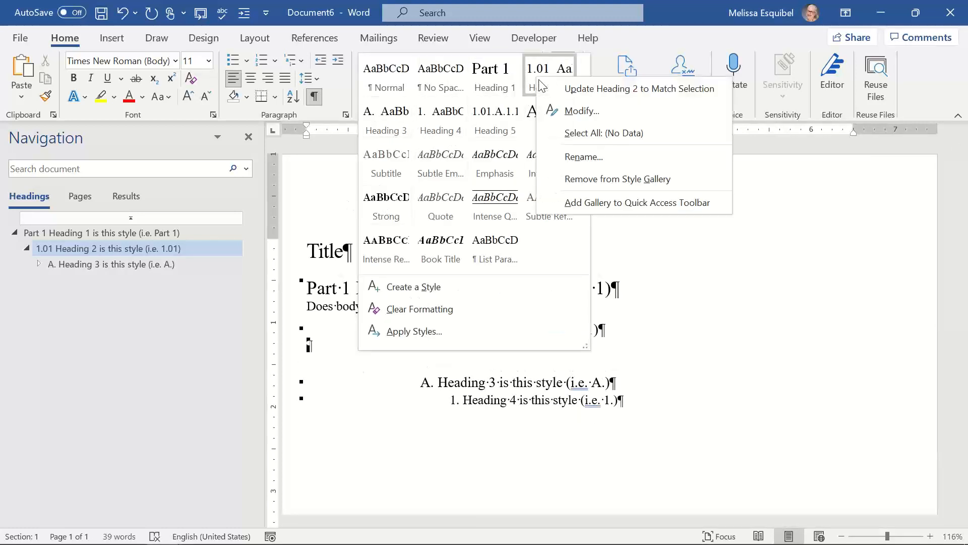
pyautogui.click(553, 108)
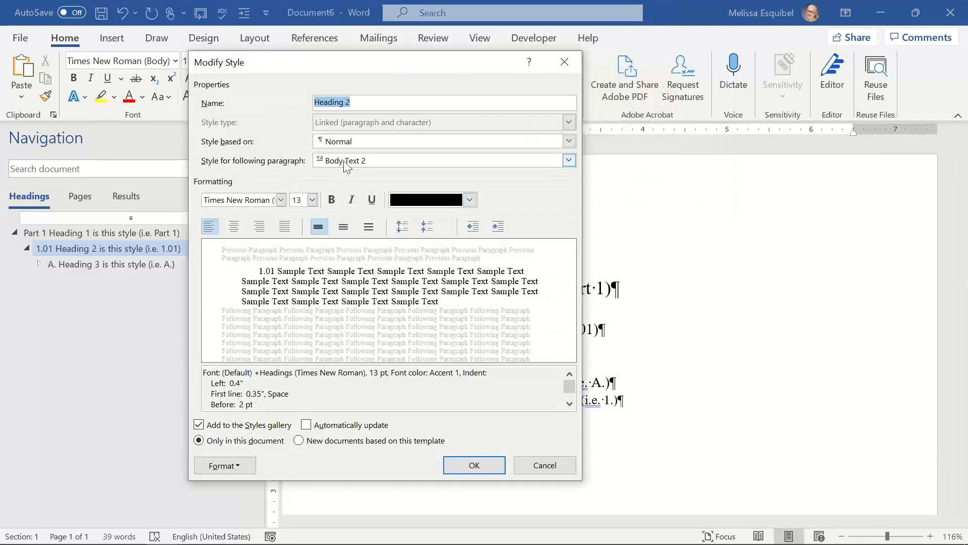
pyautogui.click(233, 466)
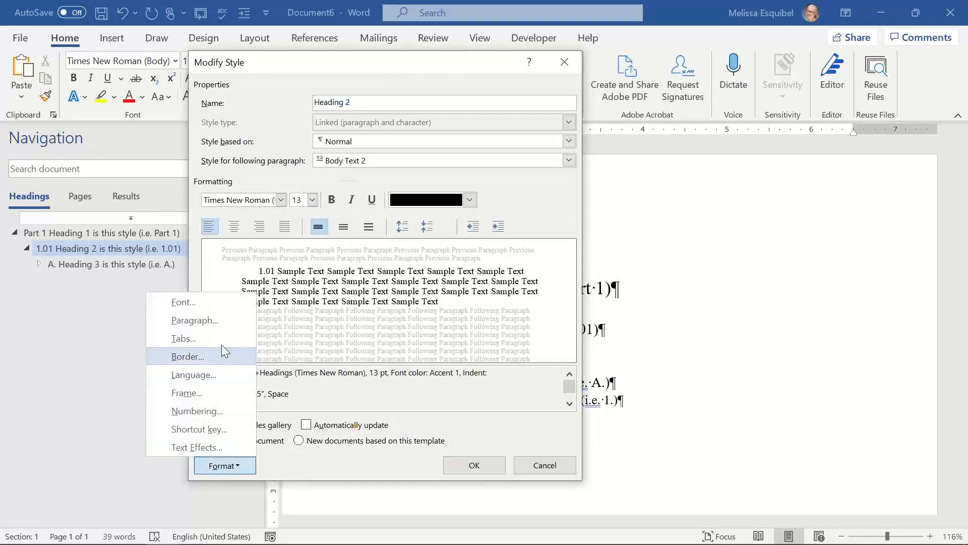
pyautogui.click(228, 320)
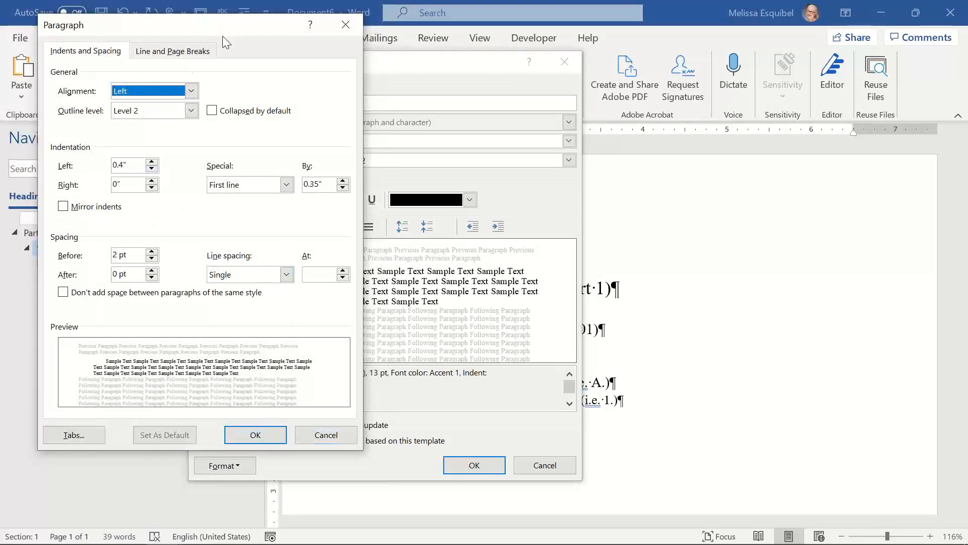
pyautogui.moveTo(222, 36); pyautogui.dragTo(171, 60)
pyautogui.click(273, 459)
pyautogui.click(544, 464)
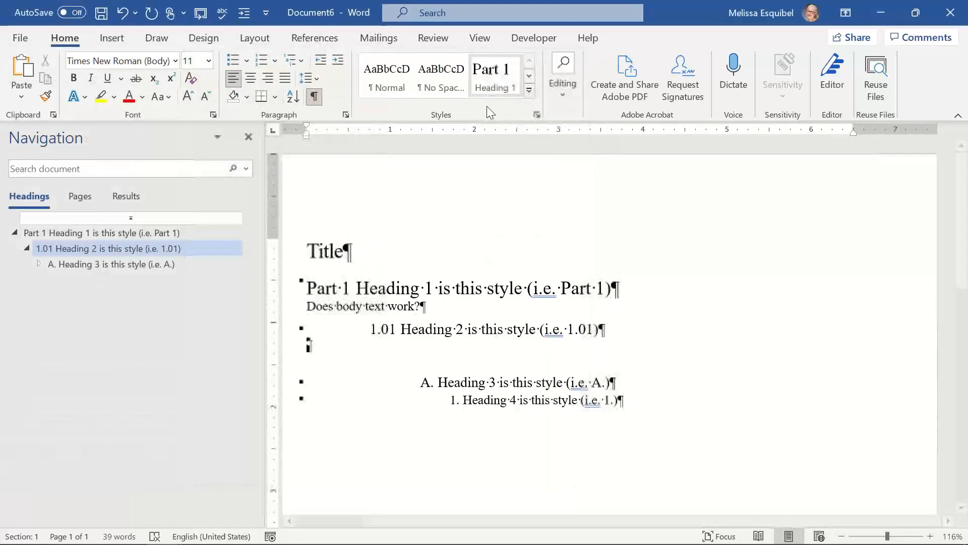
# Review the Heading 2 style's left indent and special indent options again, leaving the style as it is.
pyautogui.click(530, 90)
pyautogui.rightClick(543, 86)
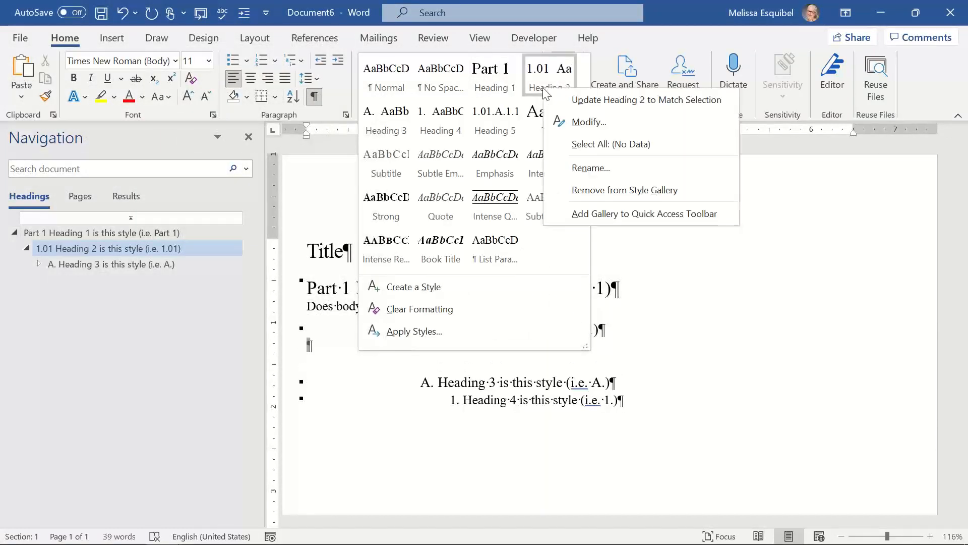
pyautogui.click(587, 123)
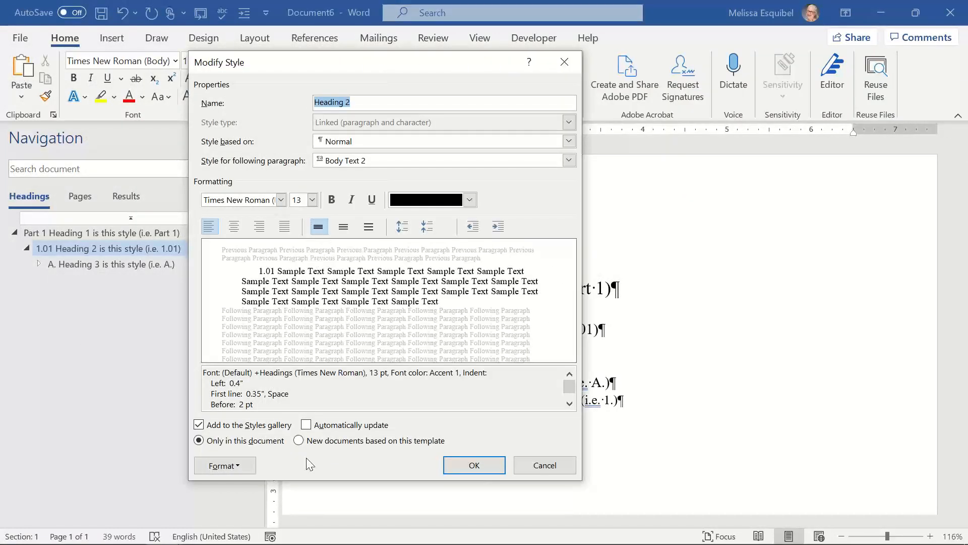
pyautogui.click(225, 464)
pyautogui.click(196, 323)
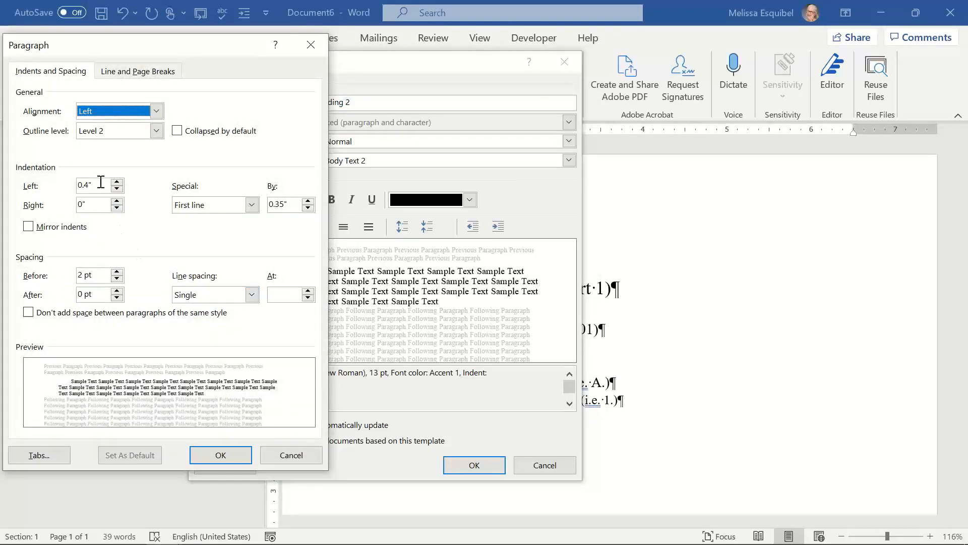
pyautogui.click(251, 204)
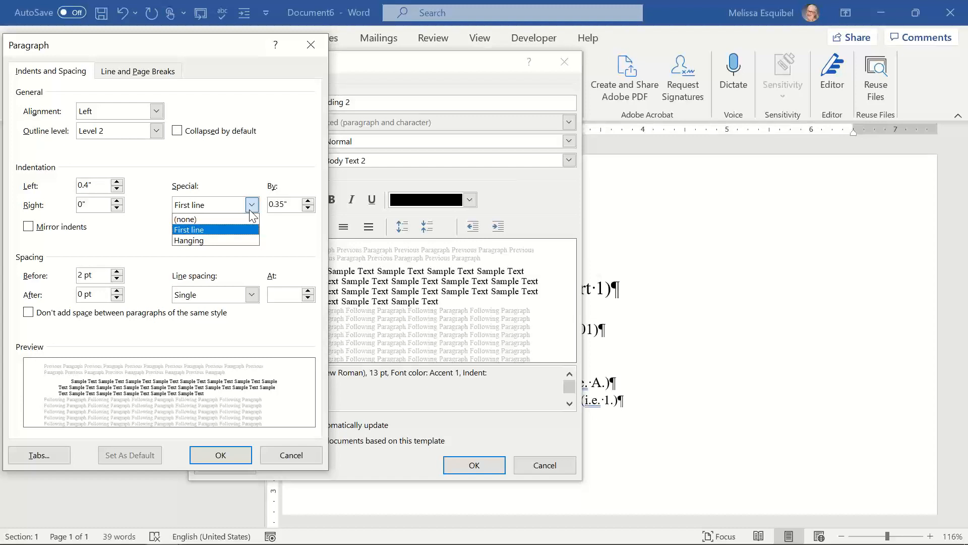
pyautogui.click(251, 208)
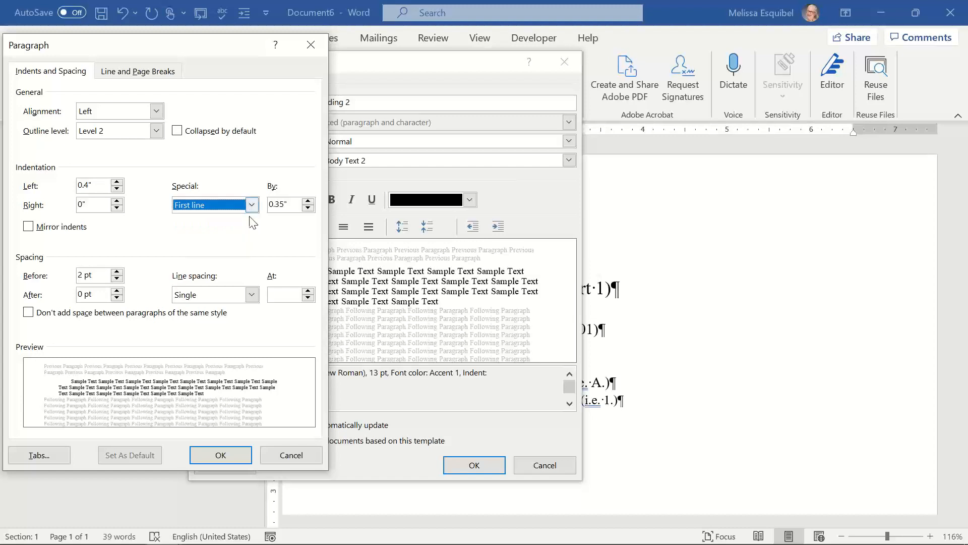
pyautogui.click(299, 459)
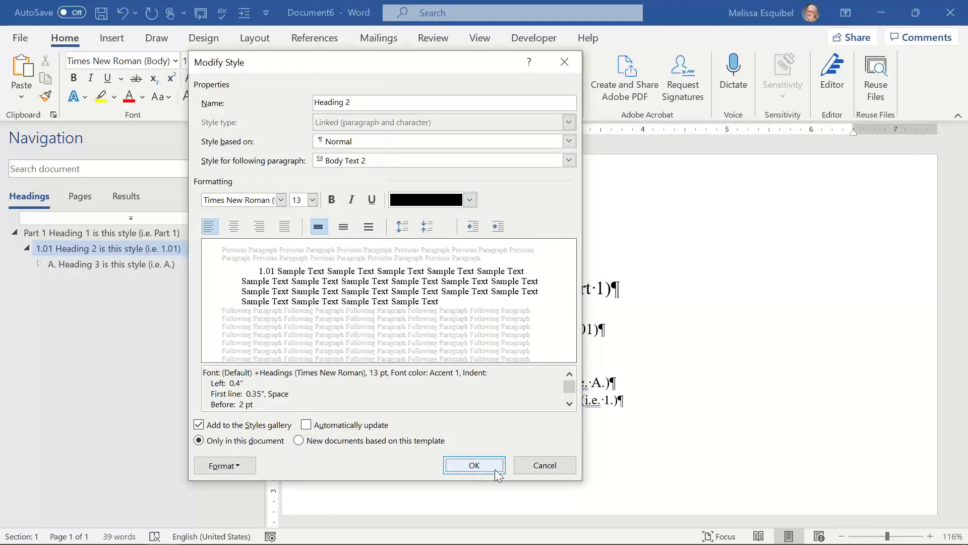
pyautogui.click(560, 465)
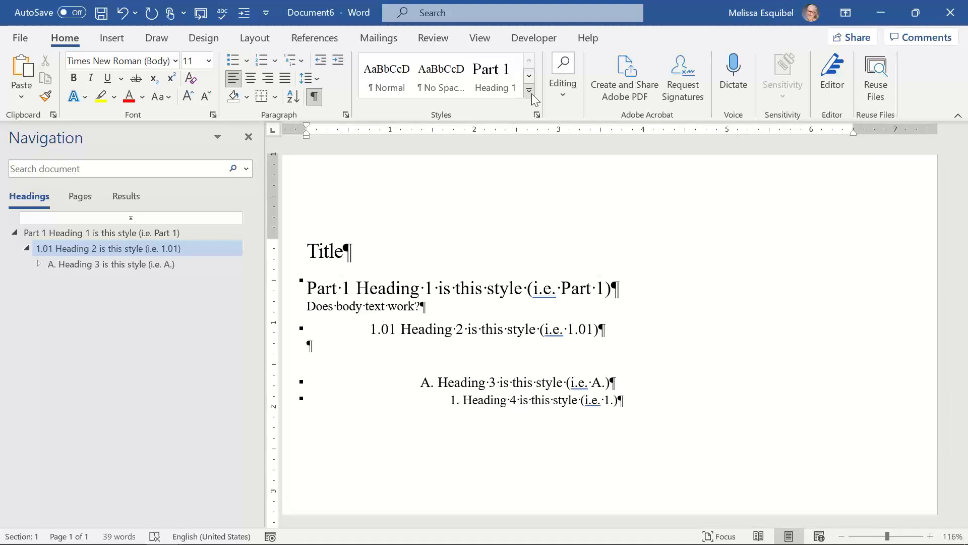
# Add a paragraph reading "Pulling body" directly after the Heading 2 line.
pyautogui.click(606, 331)
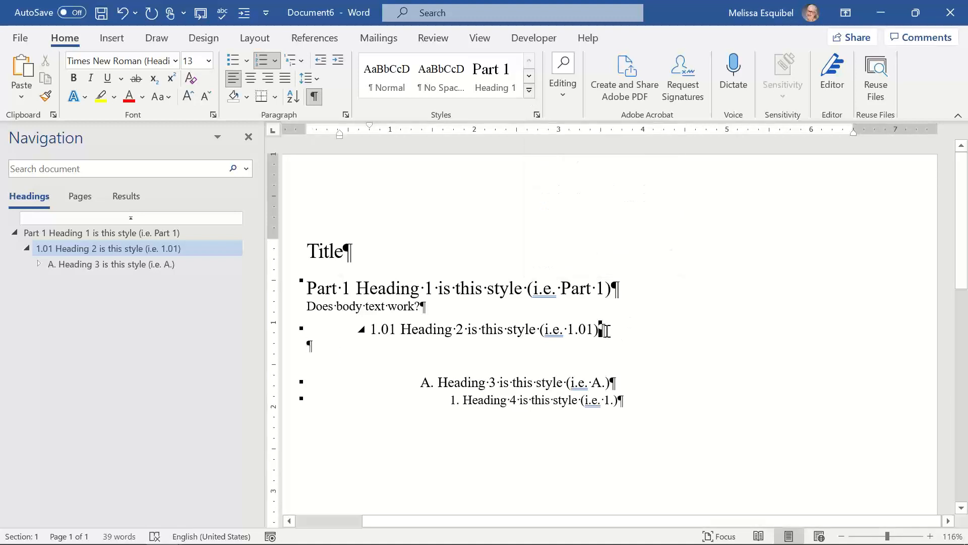
pyautogui.click(530, 91)
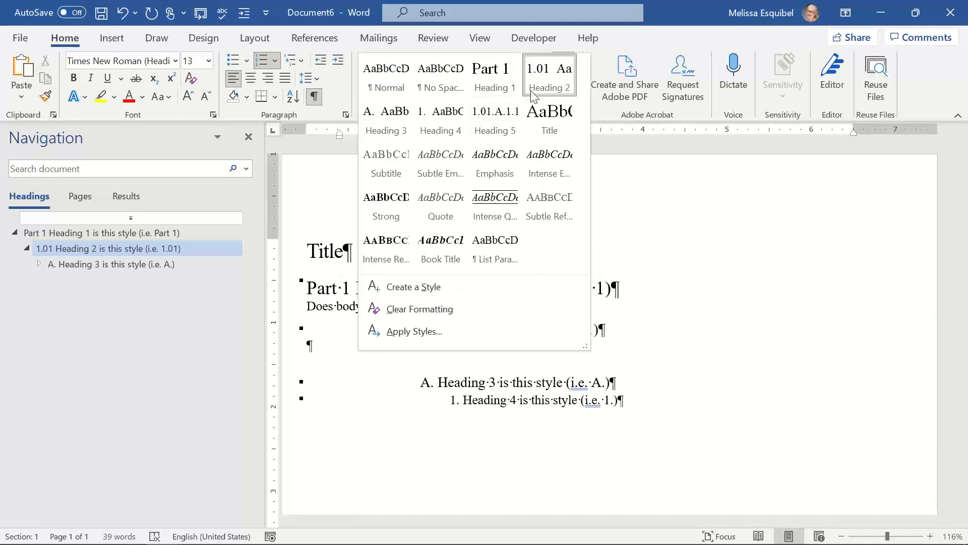
pyautogui.rightClick(537, 96)
pyautogui.click(559, 101)
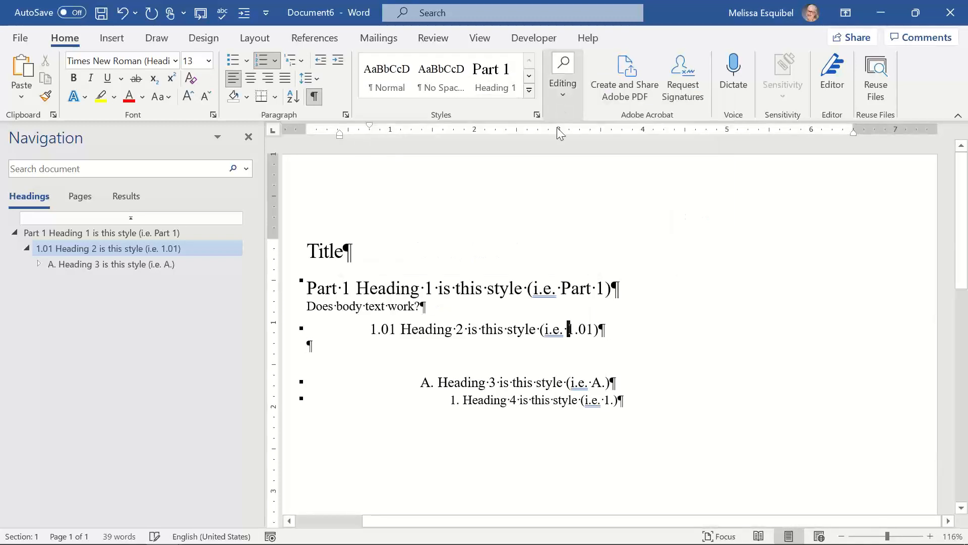
pyautogui.press('Return')
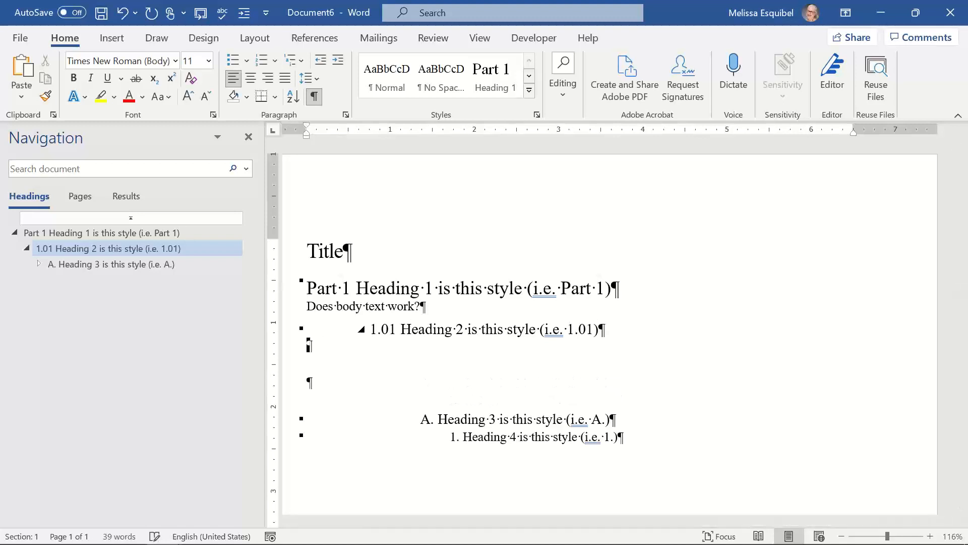
pyautogui.write('A')
pyautogui.press('BackSpace')
pyautogui.write('Pulling body')
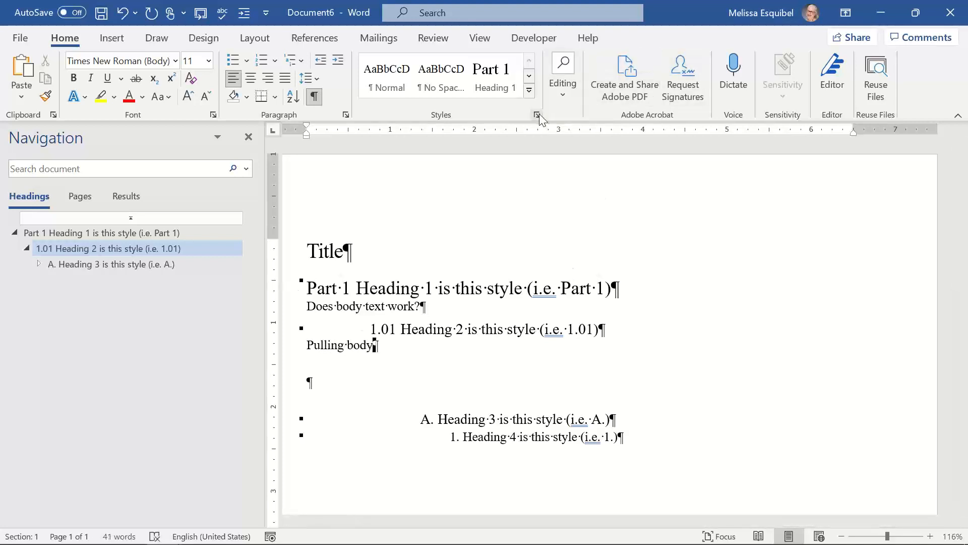
# Look through the full style list, its display options and the new-style settings for a way to reach Body Text 2.
pyautogui.click(537, 115)
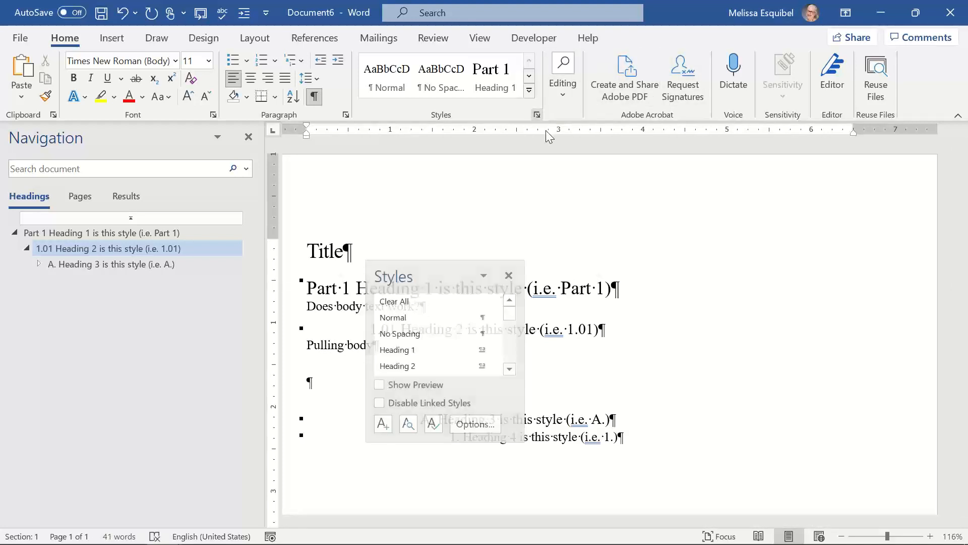
pyautogui.click(510, 369)
pyautogui.click(510, 369)
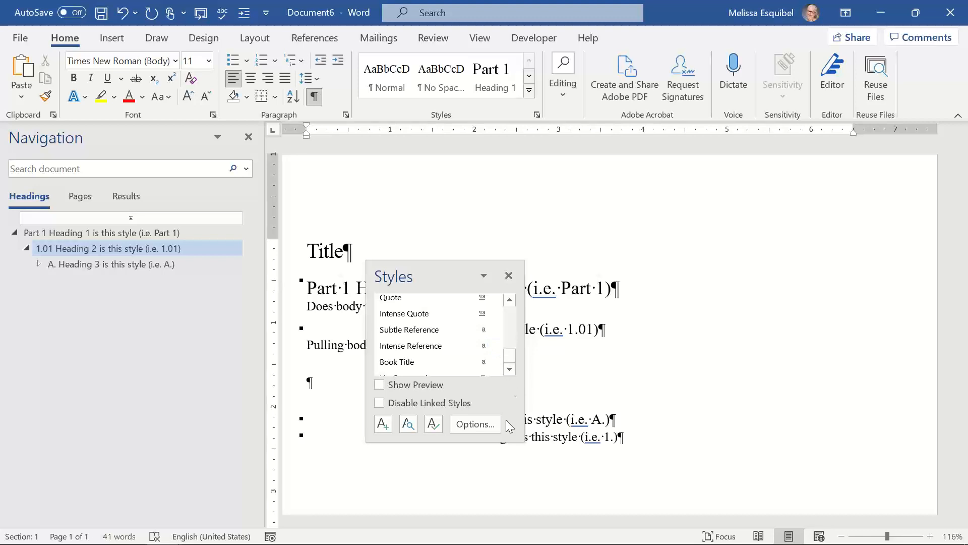
pyautogui.click(480, 423)
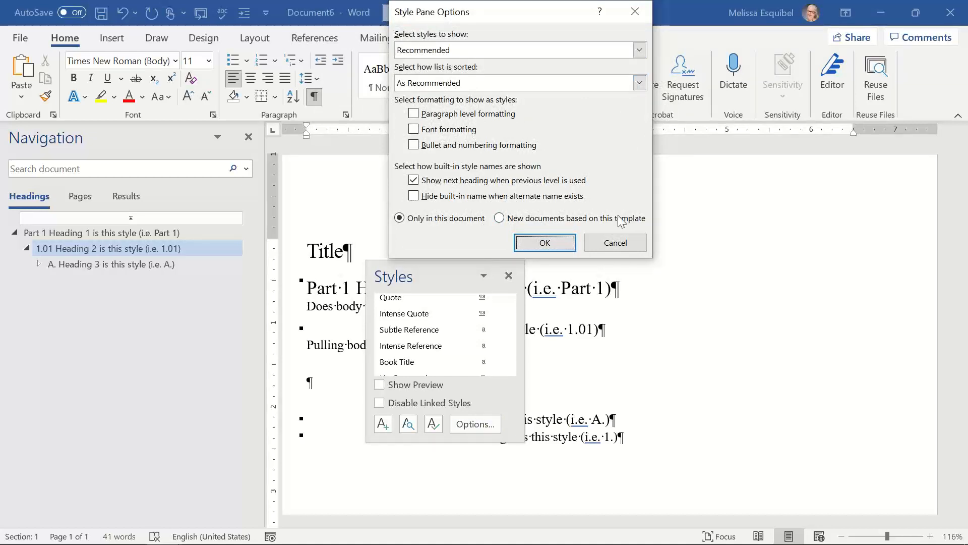
pyautogui.click(625, 246)
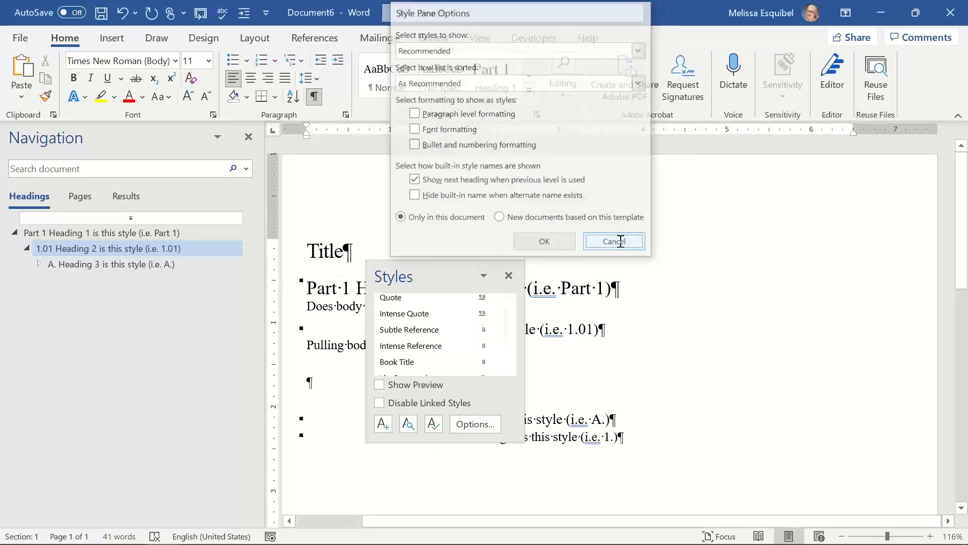
pyautogui.moveTo(509, 356); pyautogui.dragTo(510, 301)
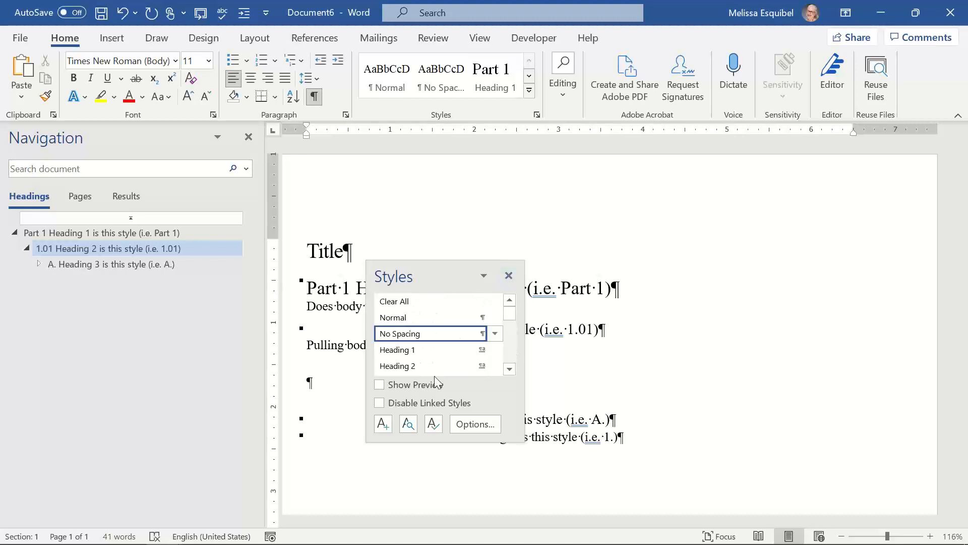
pyautogui.click(383, 424)
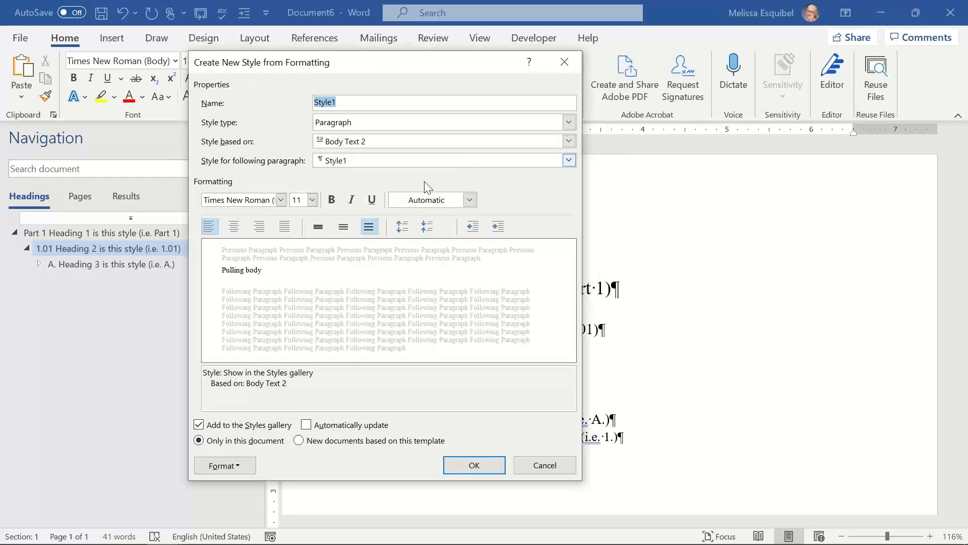
pyautogui.click(545, 464)
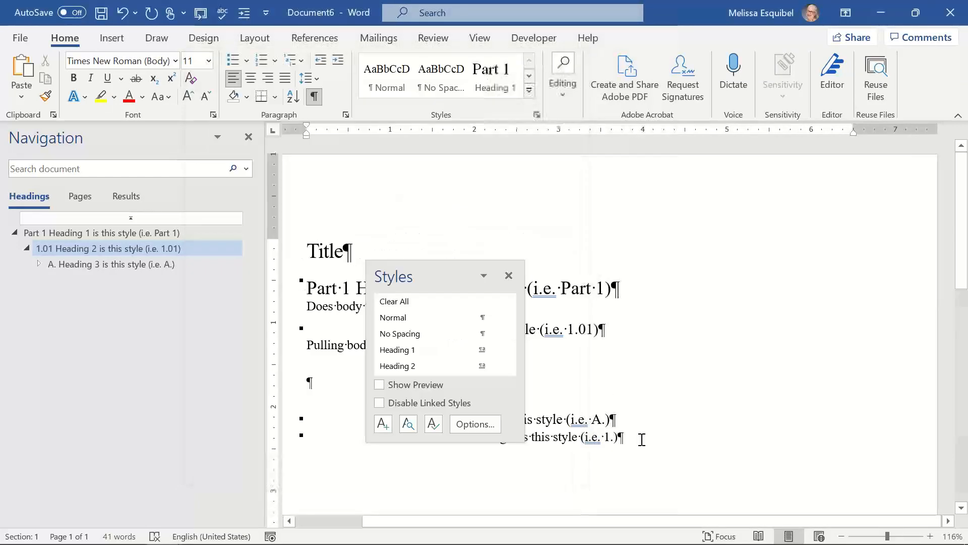
pyautogui.click(509, 276)
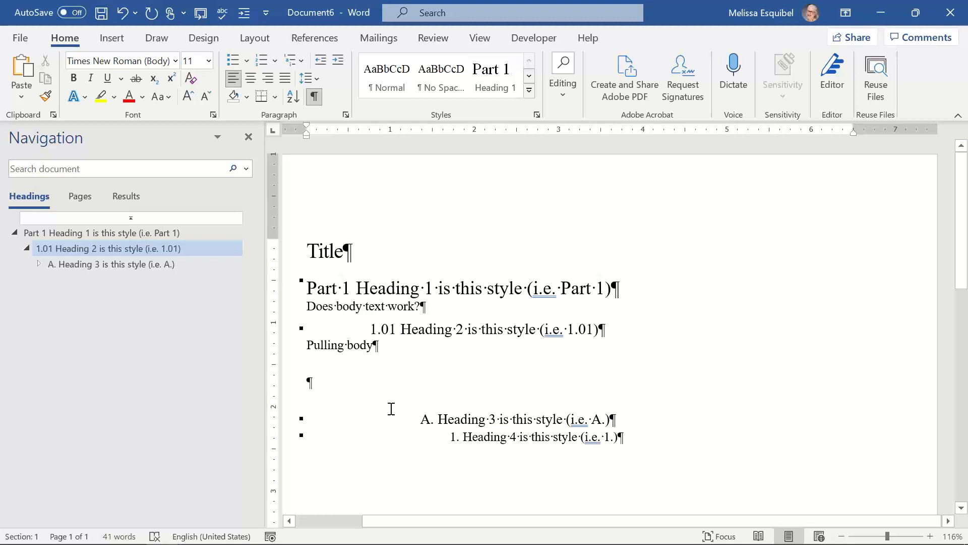
# Indent the "Pulling body" paragraph to about 1.1 inches so it lines up with the Heading 2 text above.
pyautogui.click(340, 62)
pyautogui.click(340, 62)
pyautogui.click(340, 62)
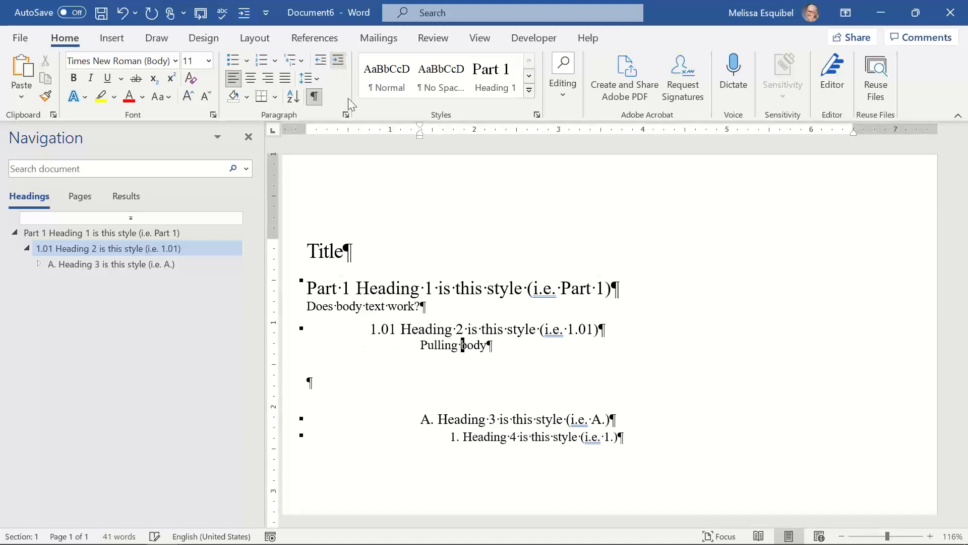
pyautogui.moveTo(419, 133); pyautogui.dragTo(401, 133)
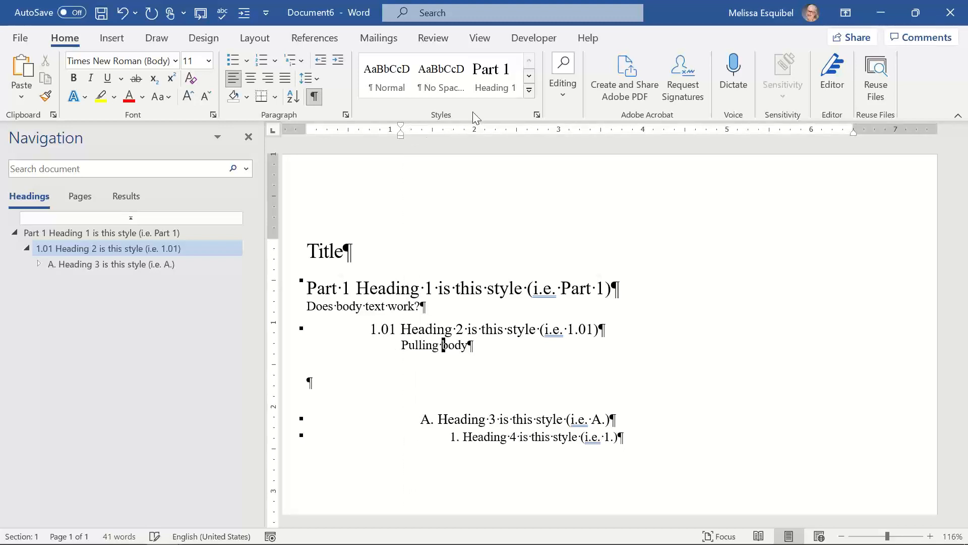
# Modify the Body Text 2 style of the "Pulling body" paragraph so it applies to new documents based on this template.
pyautogui.click(529, 90)
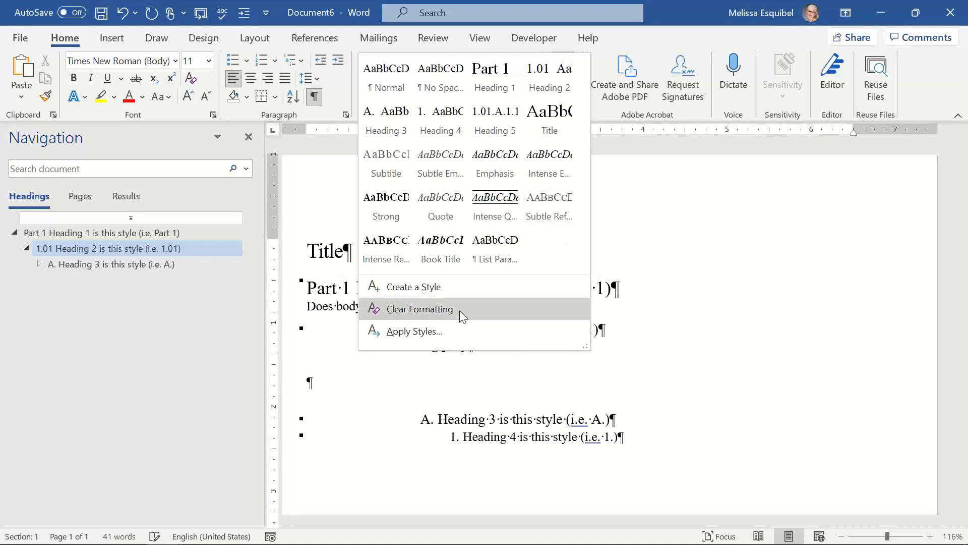
pyautogui.click(442, 333)
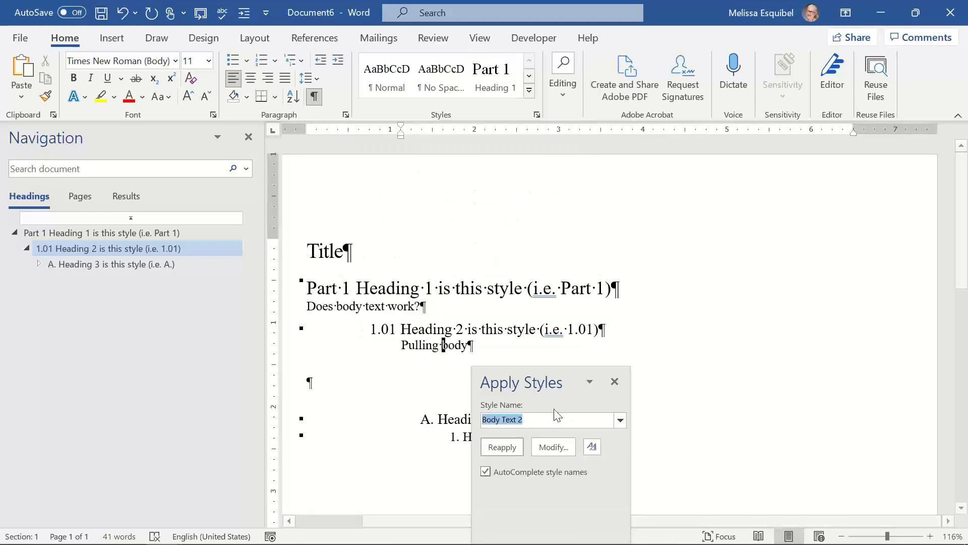
pyautogui.click(554, 447)
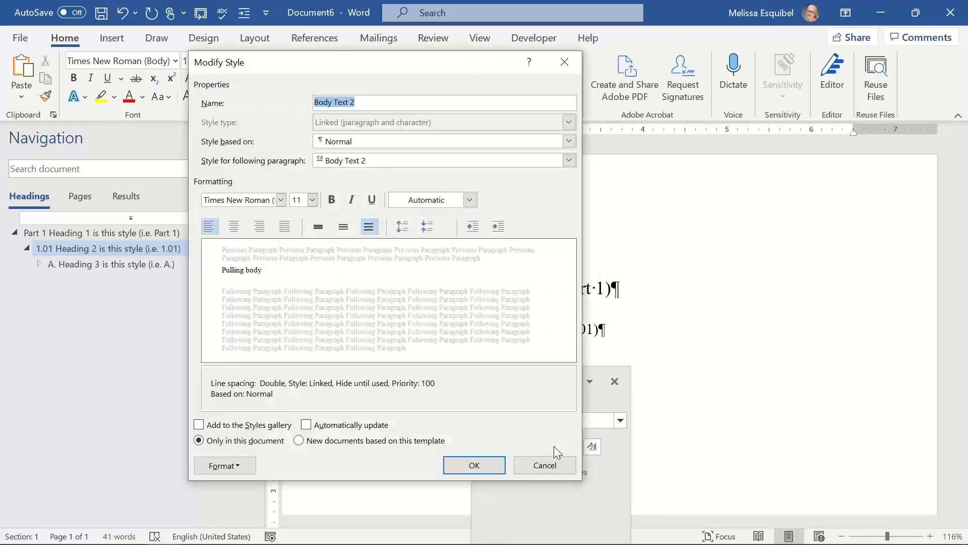
pyautogui.click(302, 444)
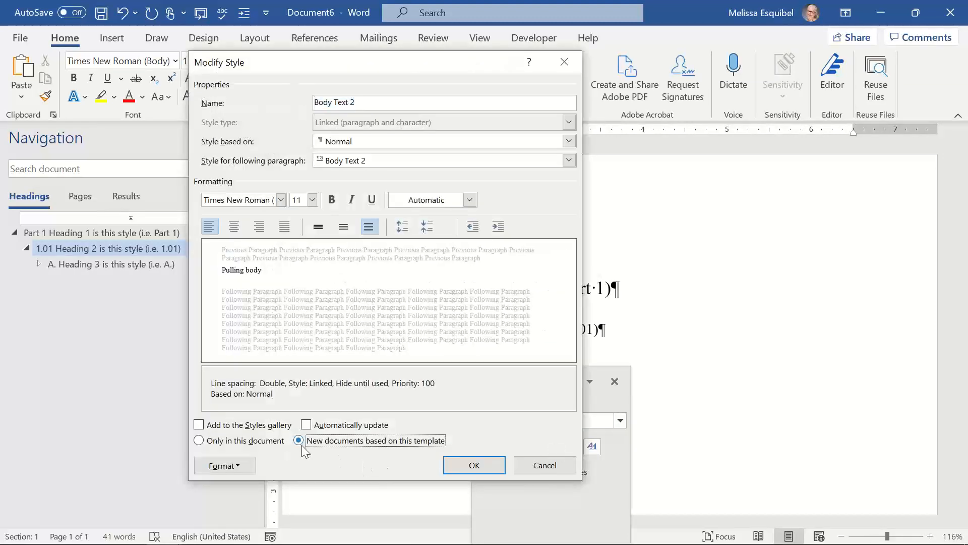
pyautogui.click(471, 464)
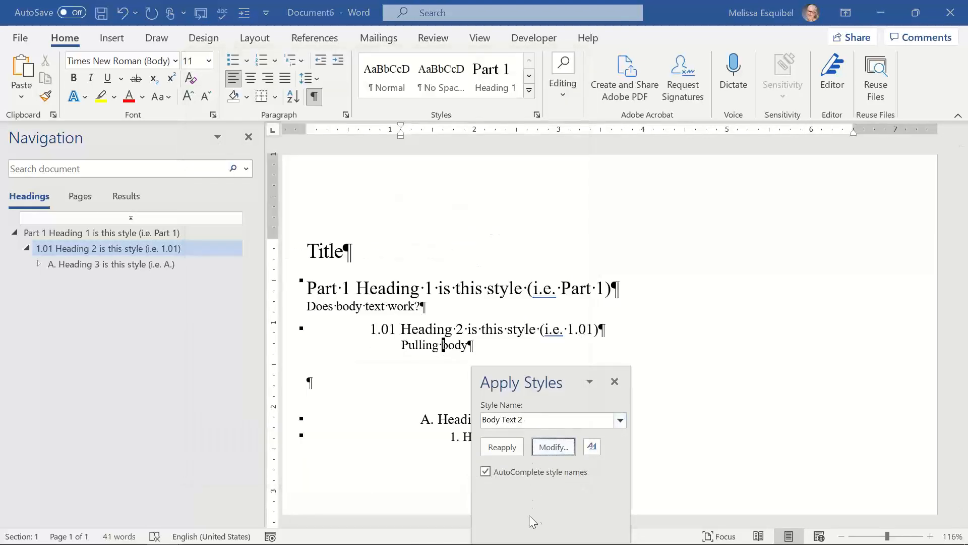
pyautogui.click(615, 382)
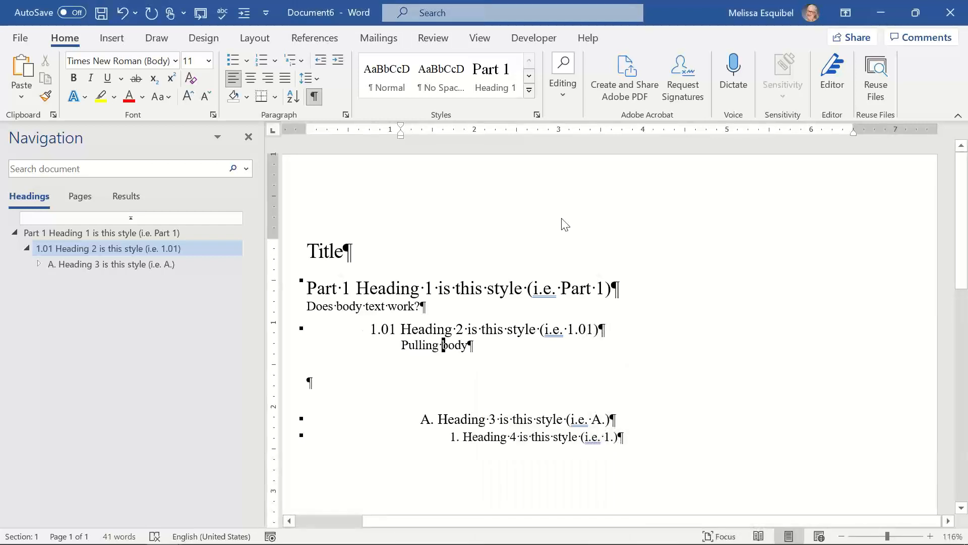
pyautogui.click(529, 90)
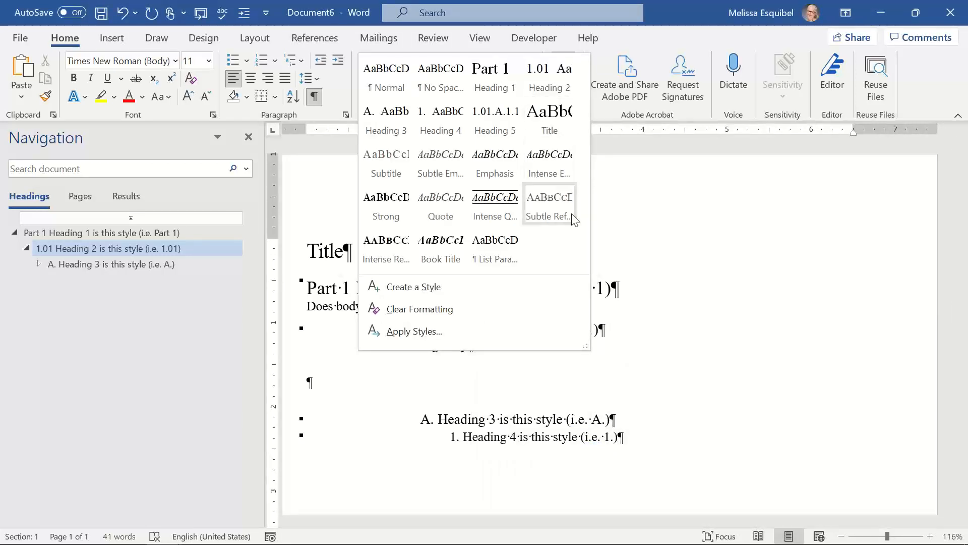
pyautogui.click(627, 419)
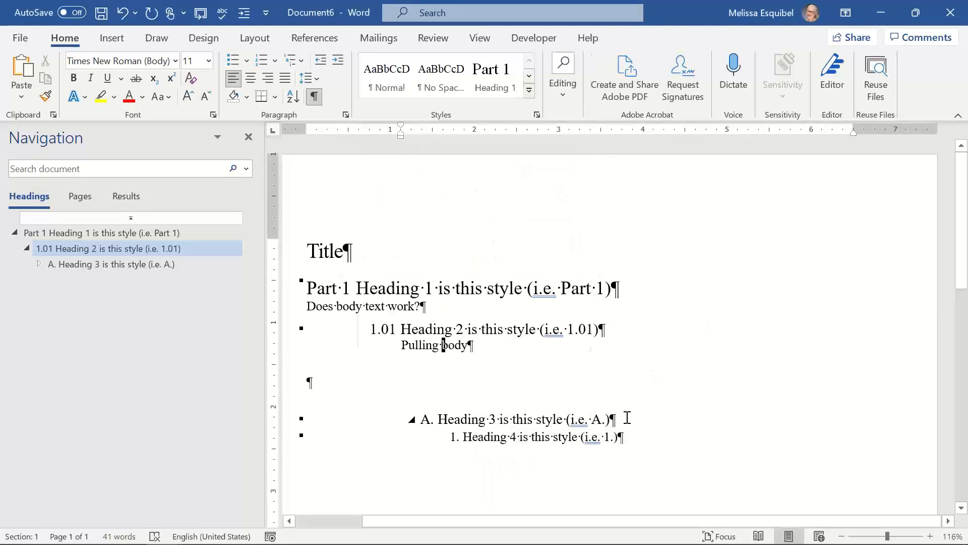
pyautogui.rightClick(434, 346)
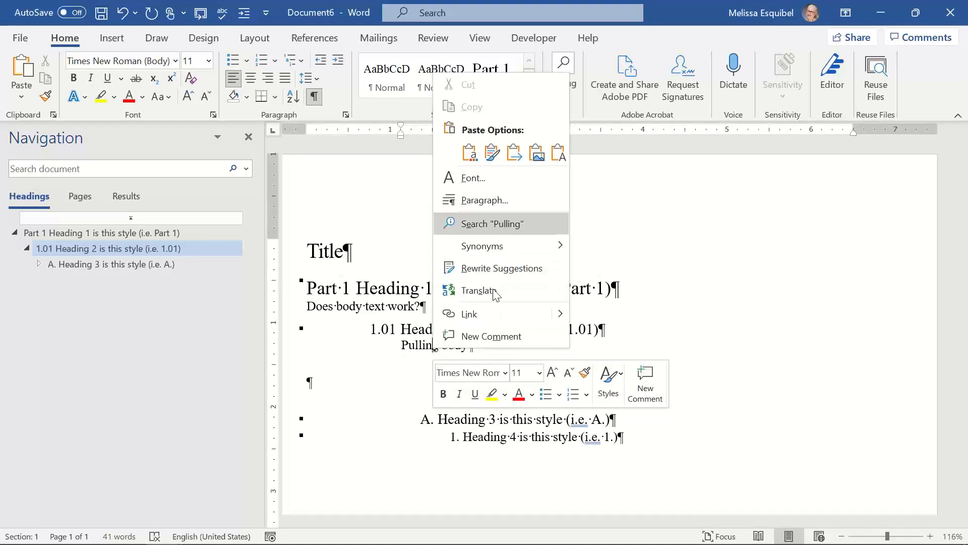
pyautogui.press('Escape')
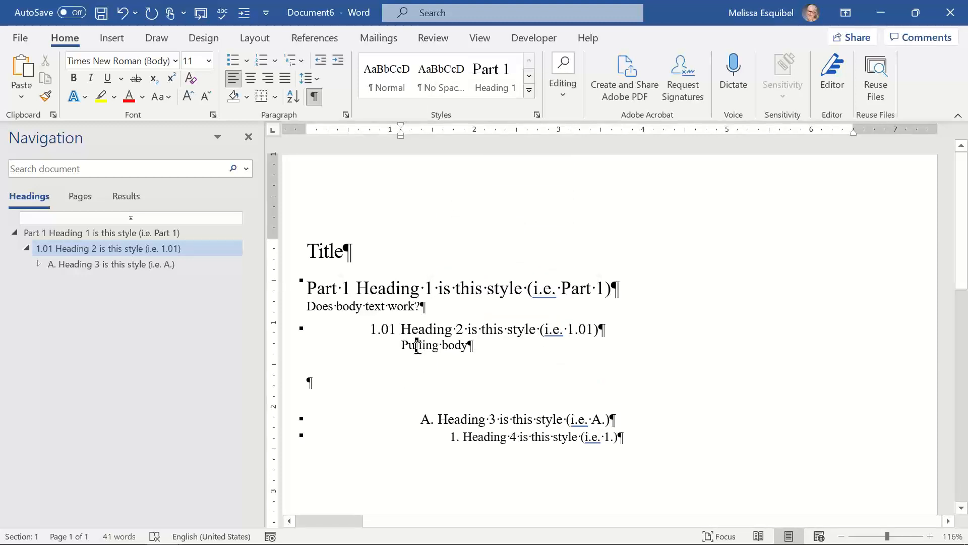
# Modify the Body Text 2 style of the "Pulling body" paragraph so it is added to the Styles gallery.
pyautogui.click(528, 90)
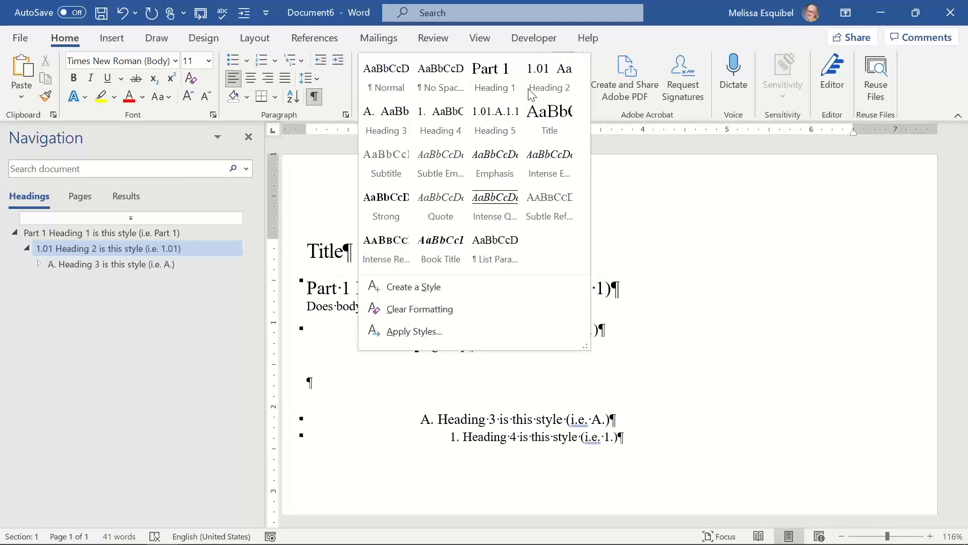
pyautogui.click(487, 313)
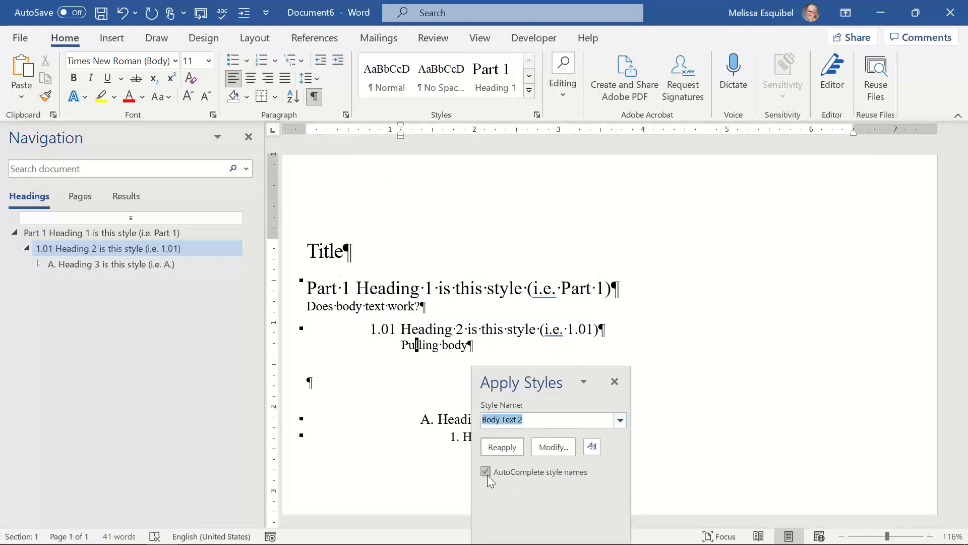
pyautogui.click(622, 421)
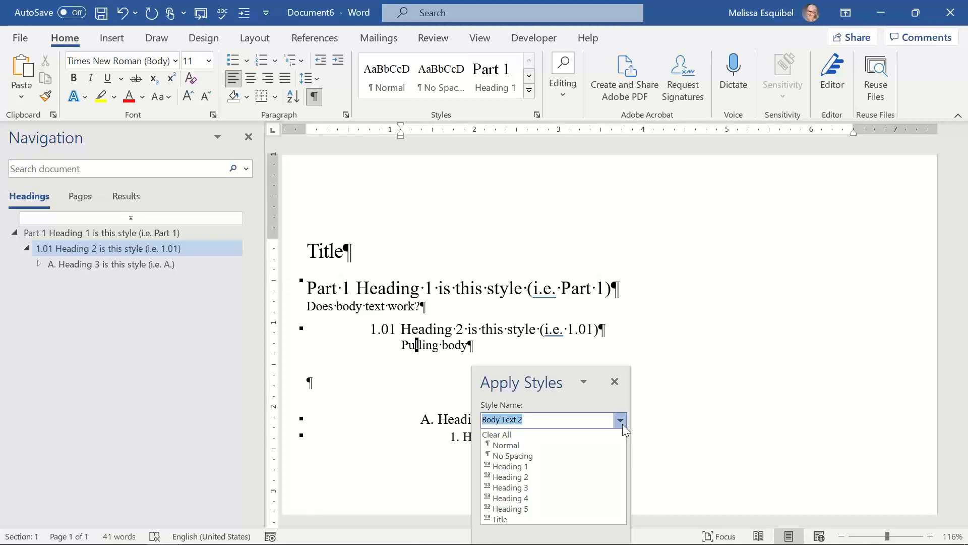
pyautogui.scroll(-3, 561, 487)
pyautogui.scroll(3, 562, 487)
pyautogui.click(588, 381)
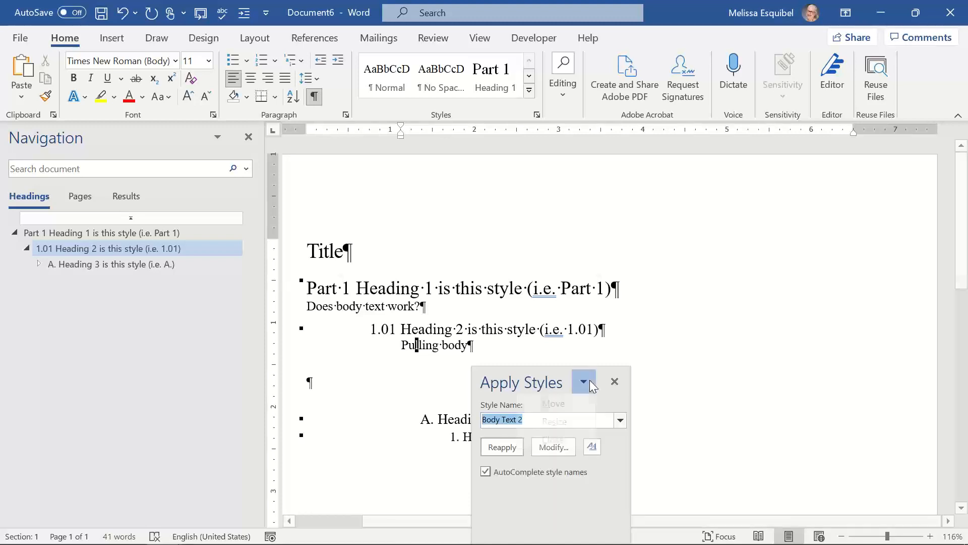
pyautogui.click(588, 381)
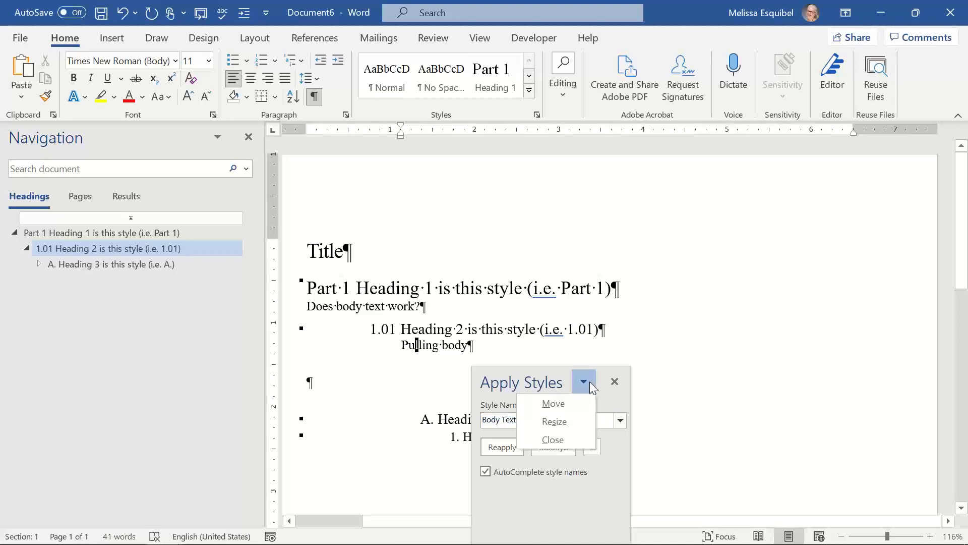
pyautogui.click(603, 510)
pyautogui.click(551, 447)
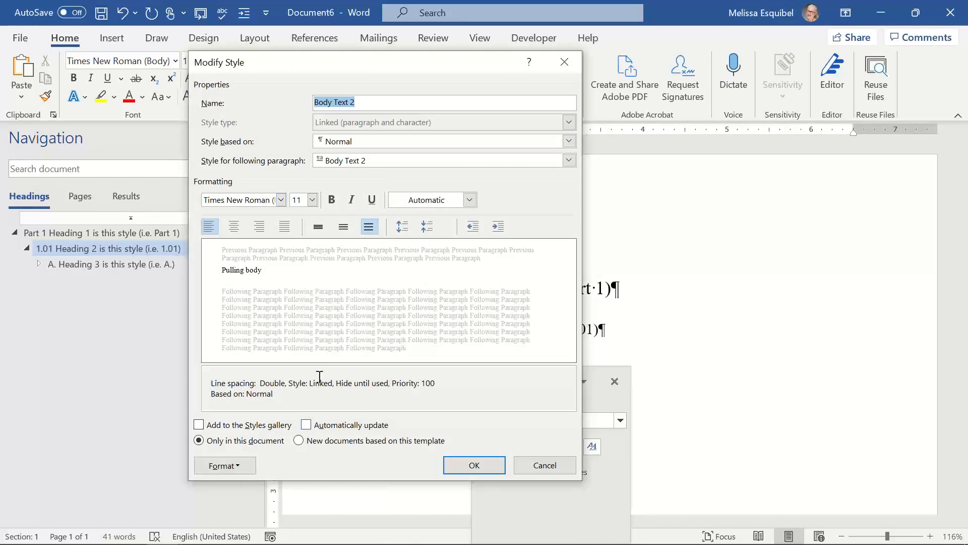
pyautogui.click(199, 424)
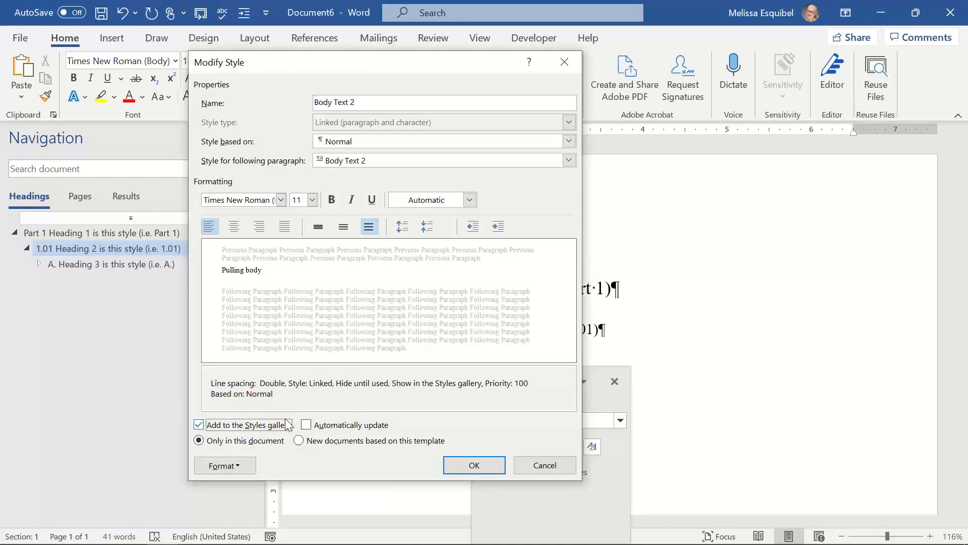
pyautogui.click(473, 464)
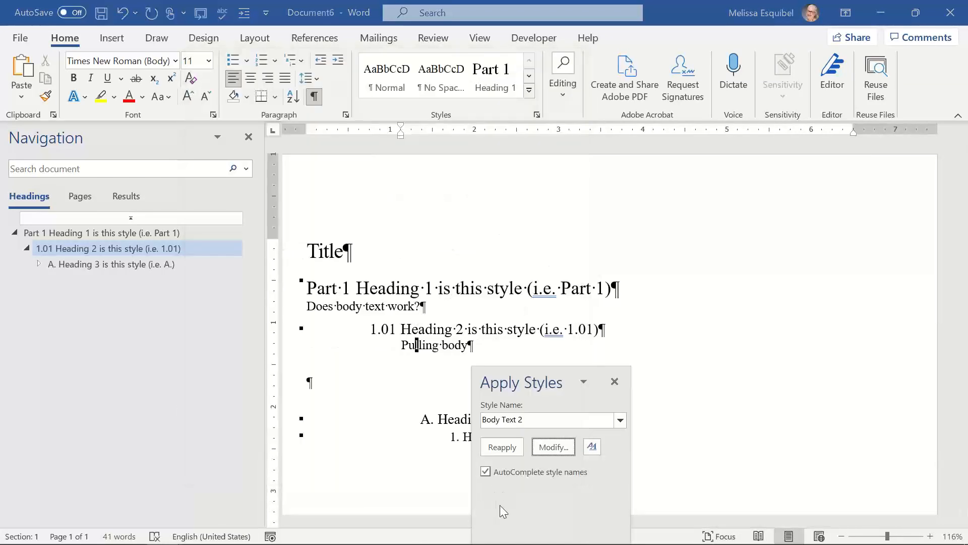
pyautogui.click(616, 381)
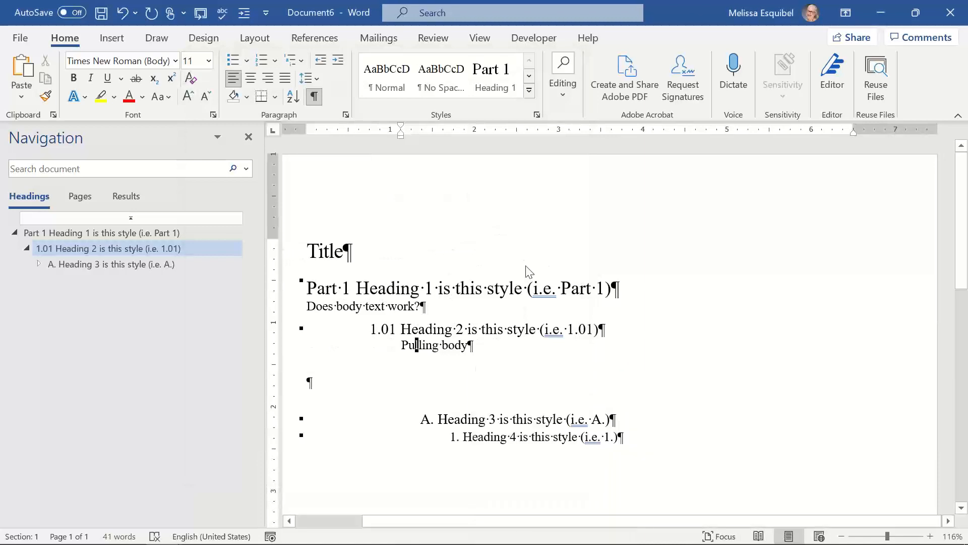
# Look through the Styles gallery and the recommended styles list for Body Text 2.
pyautogui.click(528, 90)
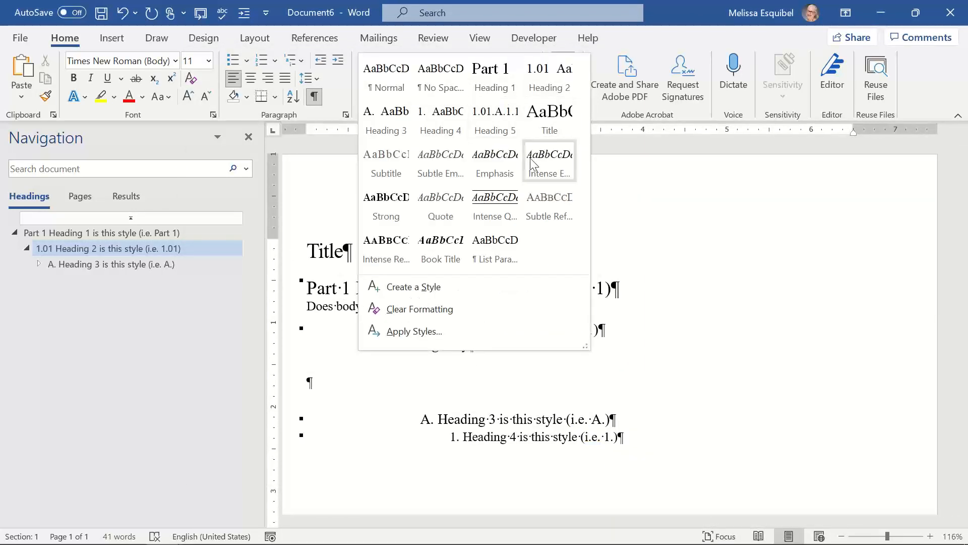
pyautogui.click(648, 387)
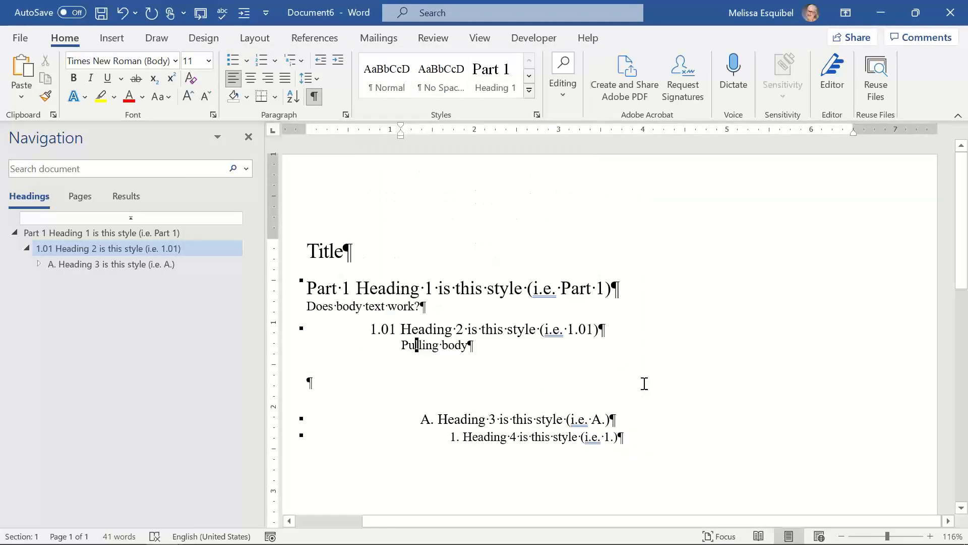
pyautogui.click(444, 345)
pyautogui.click(537, 115)
pyautogui.scroll(-3, 456, 350)
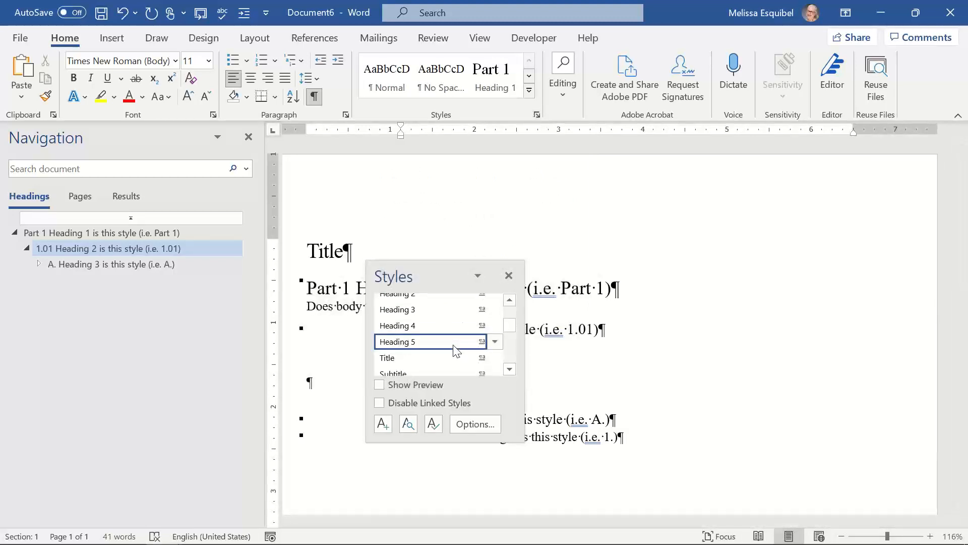
pyautogui.scroll(-2, 457, 349)
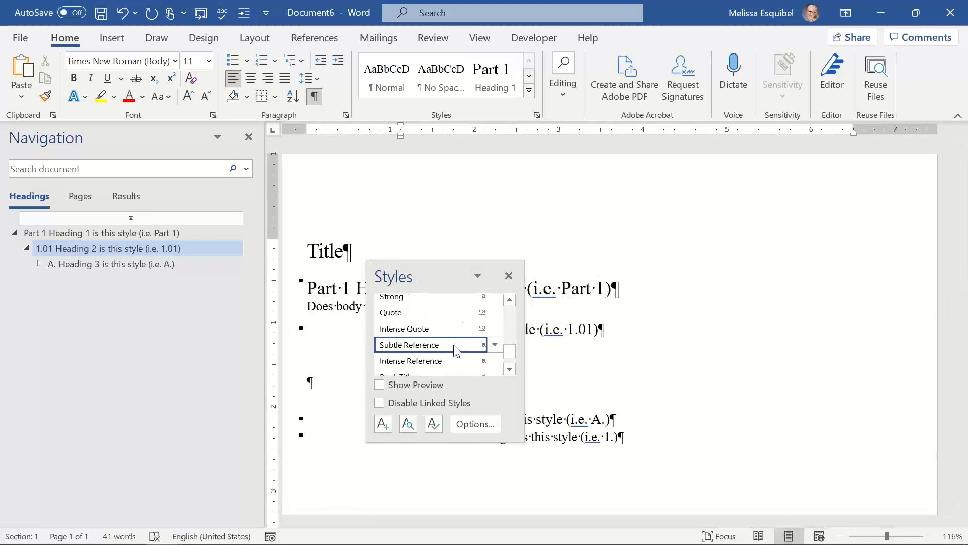
pyautogui.click(509, 368)
pyautogui.moveTo(508, 346); pyautogui.dragTo(493, 293)
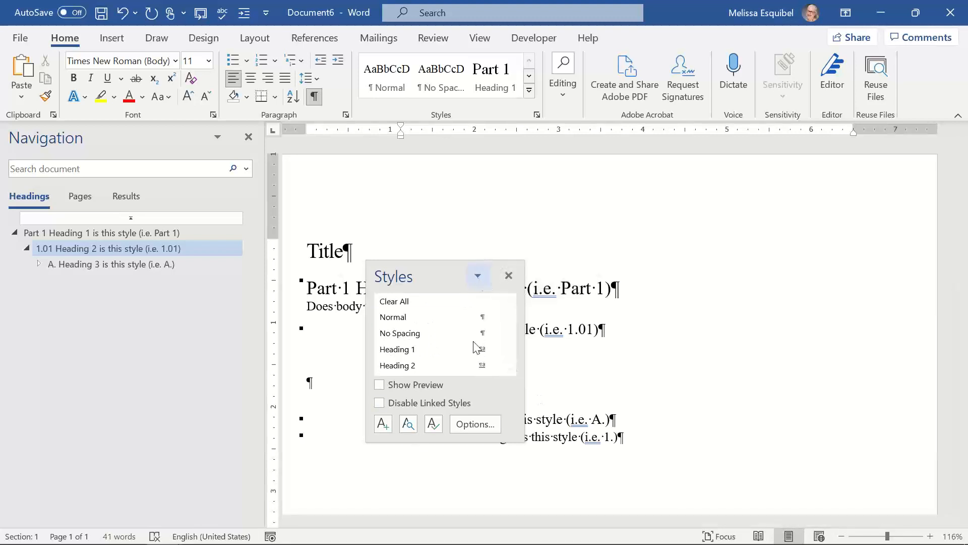
# Set the styles list to show only the styles that are in use.
pyautogui.click(469, 423)
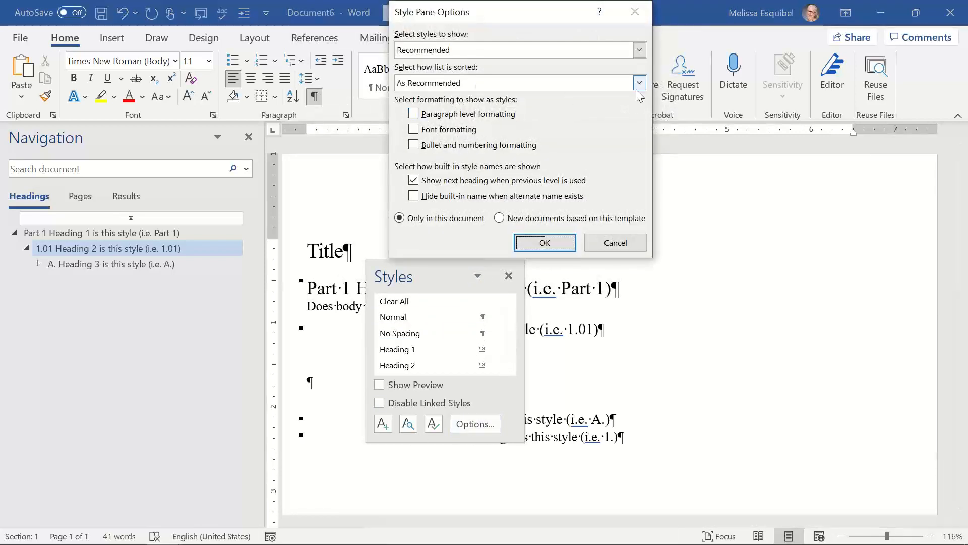
pyautogui.click(640, 50)
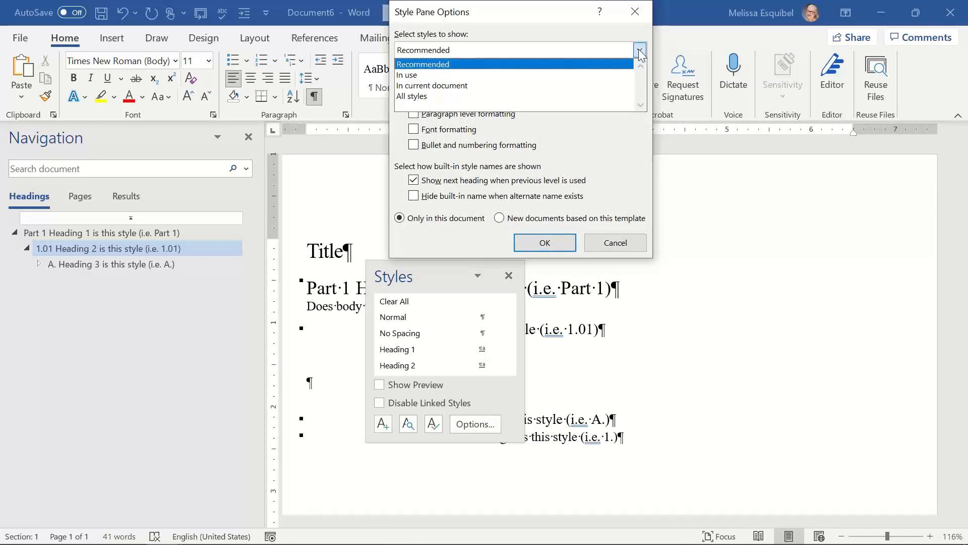
pyautogui.click(605, 75)
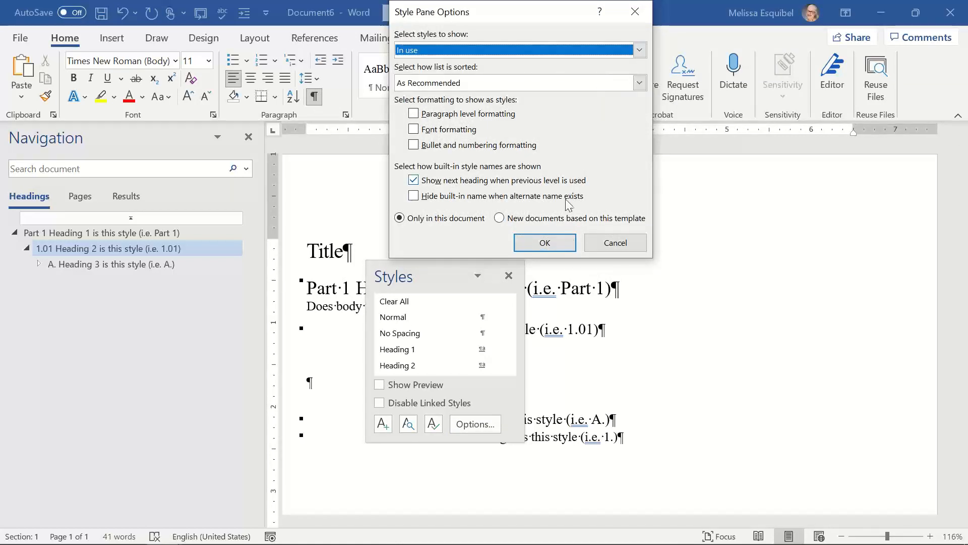
pyautogui.click(545, 243)
pyautogui.click(508, 276)
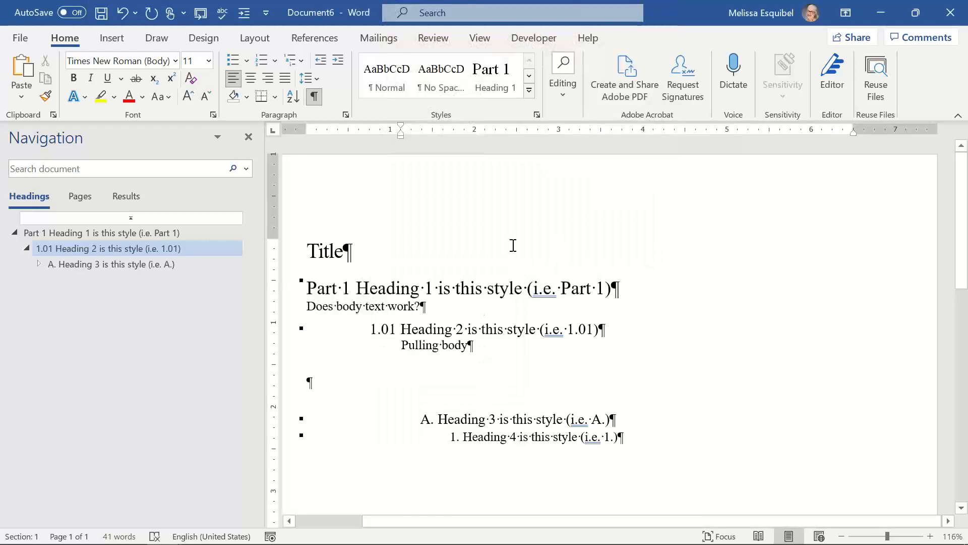
pyautogui.click(451, 346)
pyautogui.click(532, 93)
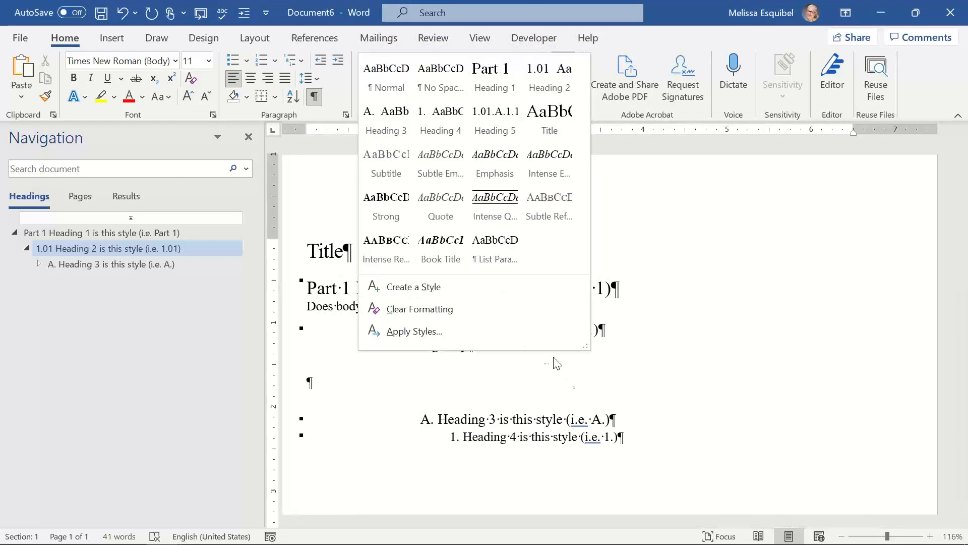
pyautogui.click(569, 395)
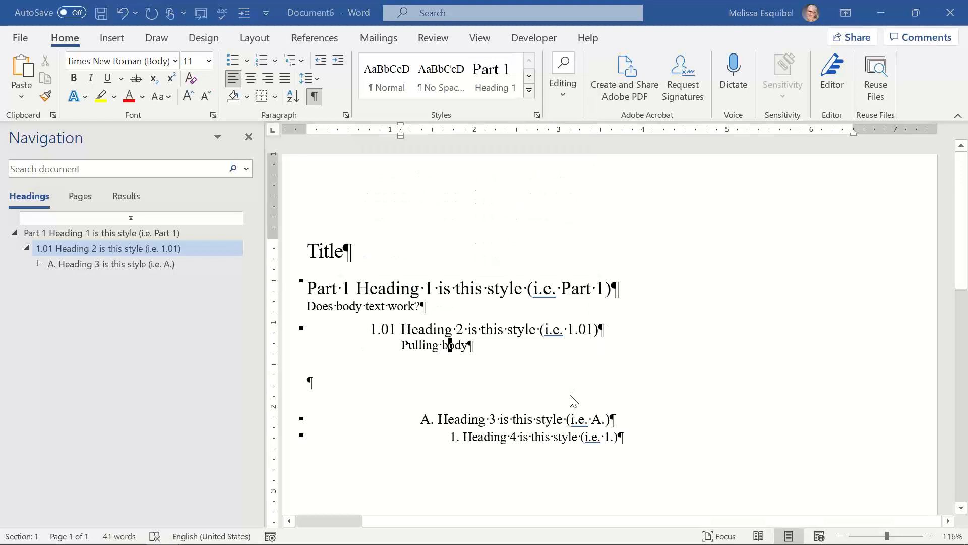
pyautogui.hotkey('alt', 'Tab')
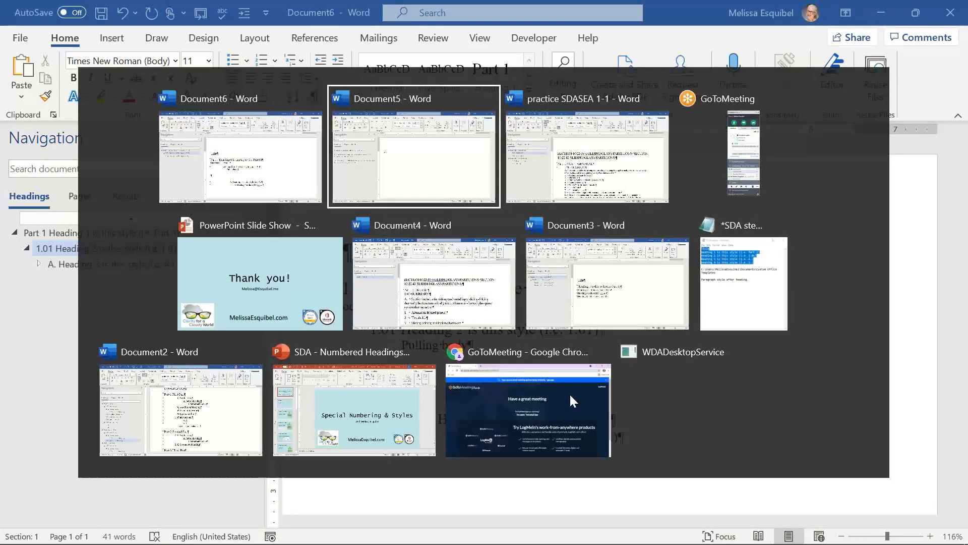
pyautogui.press('Tab')
pyautogui.press('Tab')
pyautogui.press('Escape')
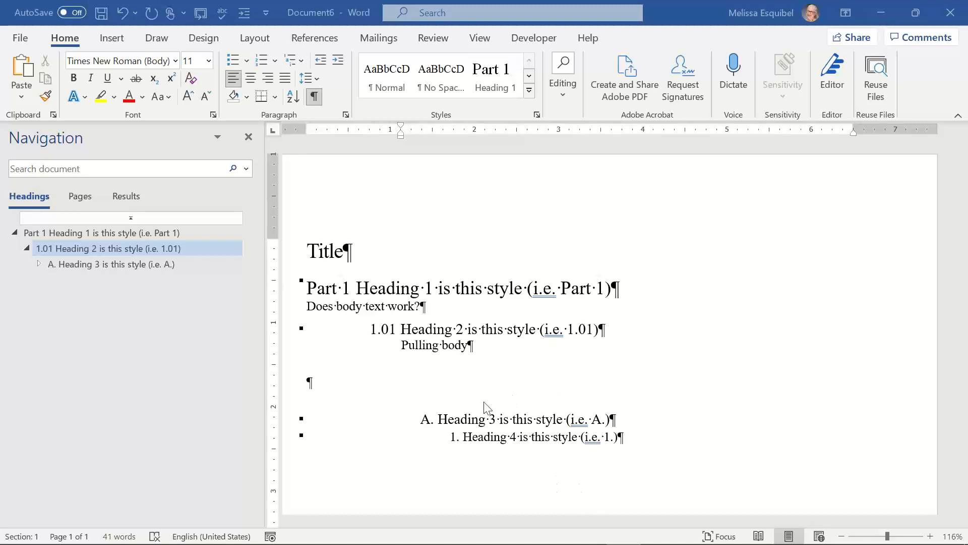
pyautogui.click(510, 349)
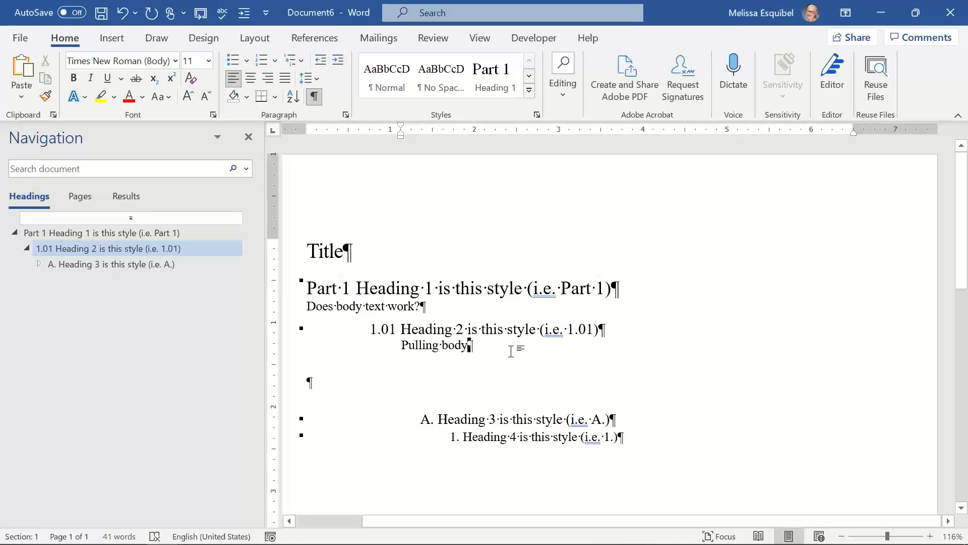
pyautogui.hotkey('shift', 'Right')
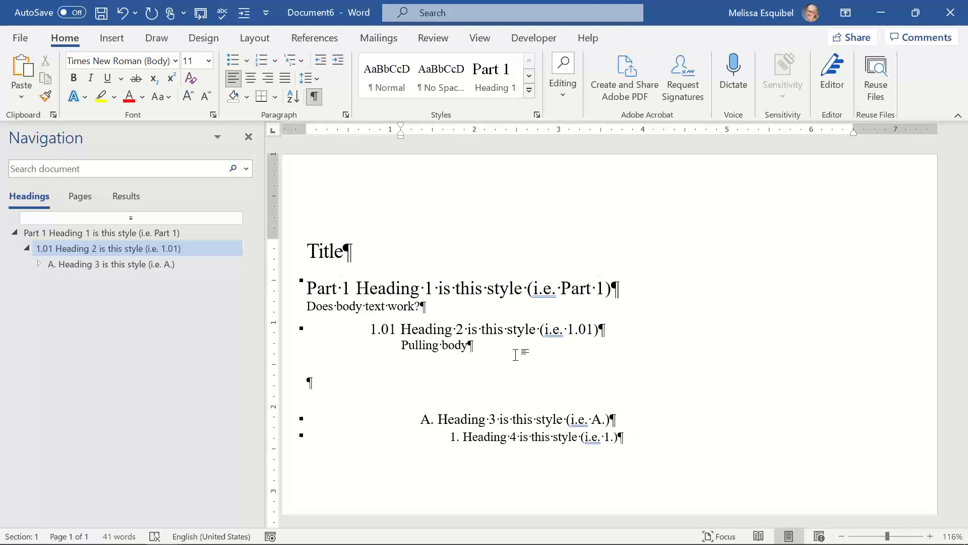
pyautogui.click(359, 385)
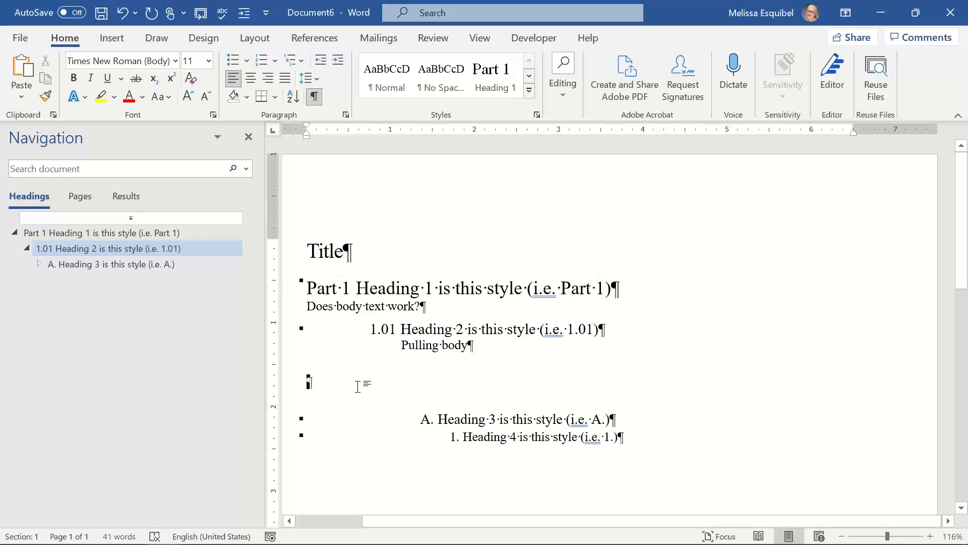
pyautogui.click(21, 40)
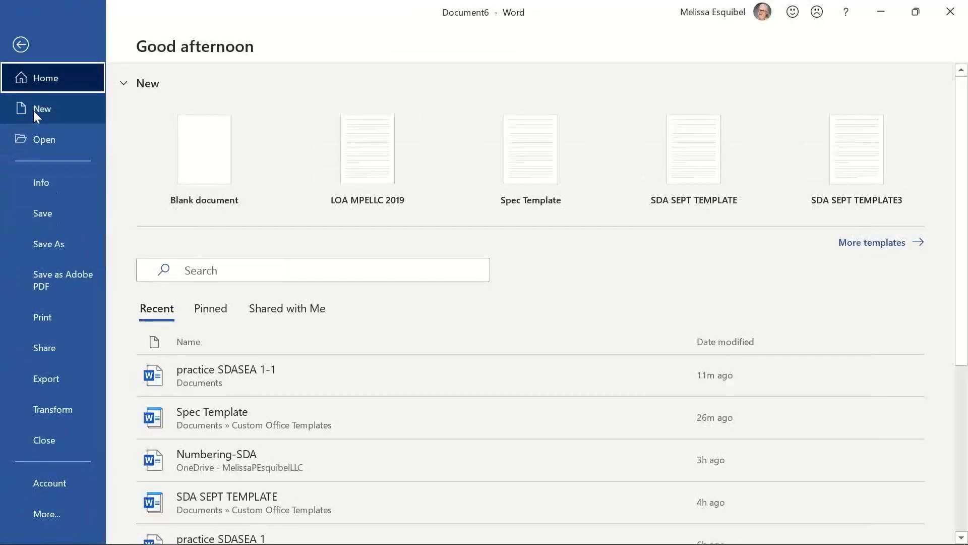
pyautogui.click(20, 44)
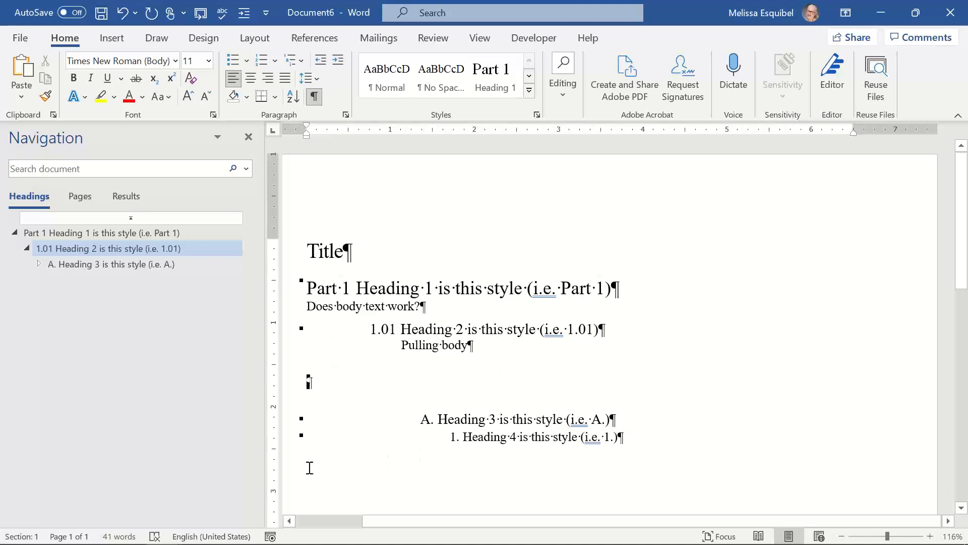
pyautogui.click(401, 329)
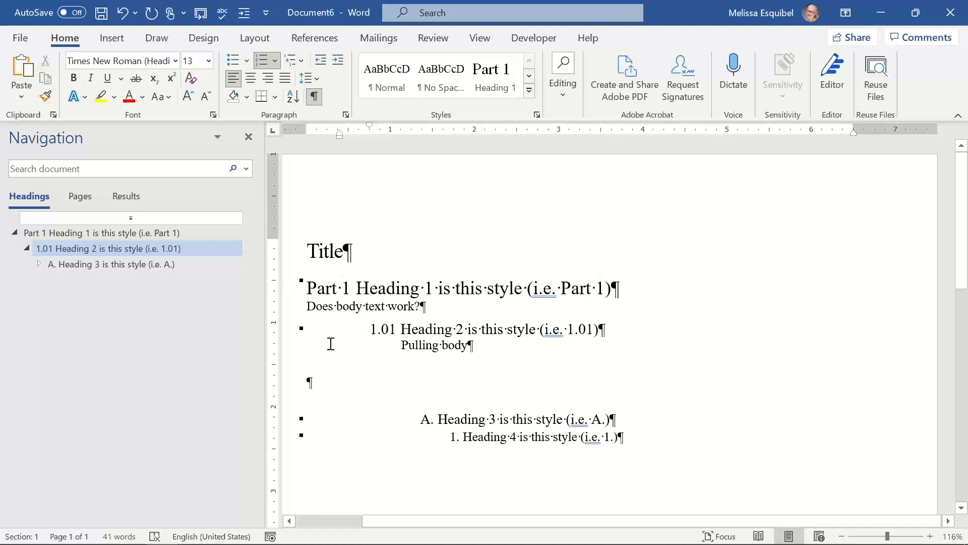
# Create a blank document and apply the multilevel list that numbers Heading 1, 2 and 3 as 1, 1.1 and 1.1.1.
pyautogui.hotkey('ctrl', 'n')
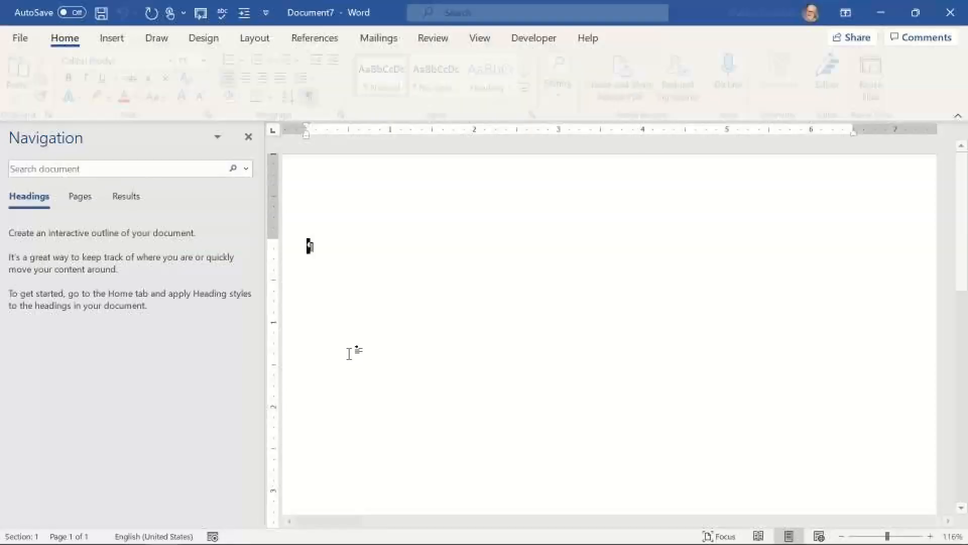
pyautogui.click(302, 60)
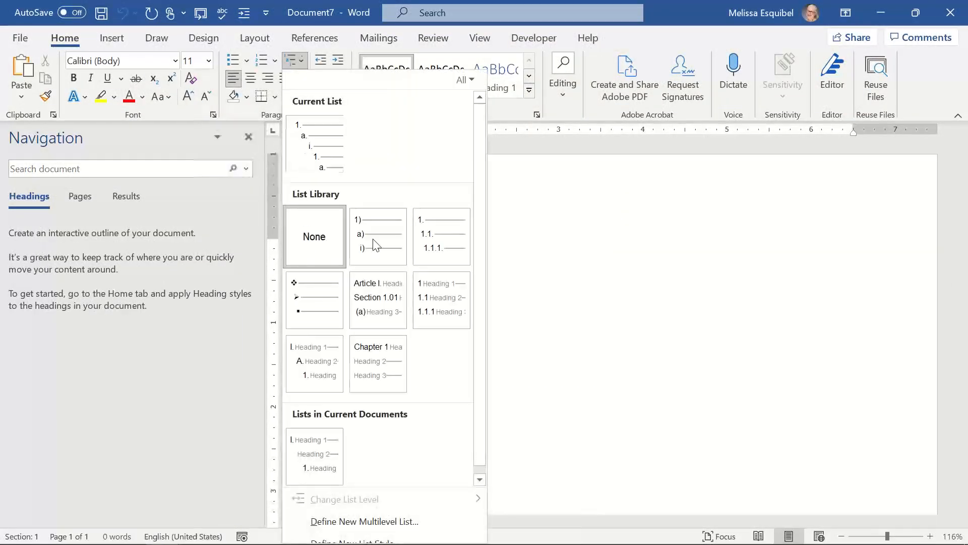
pyautogui.click(443, 299)
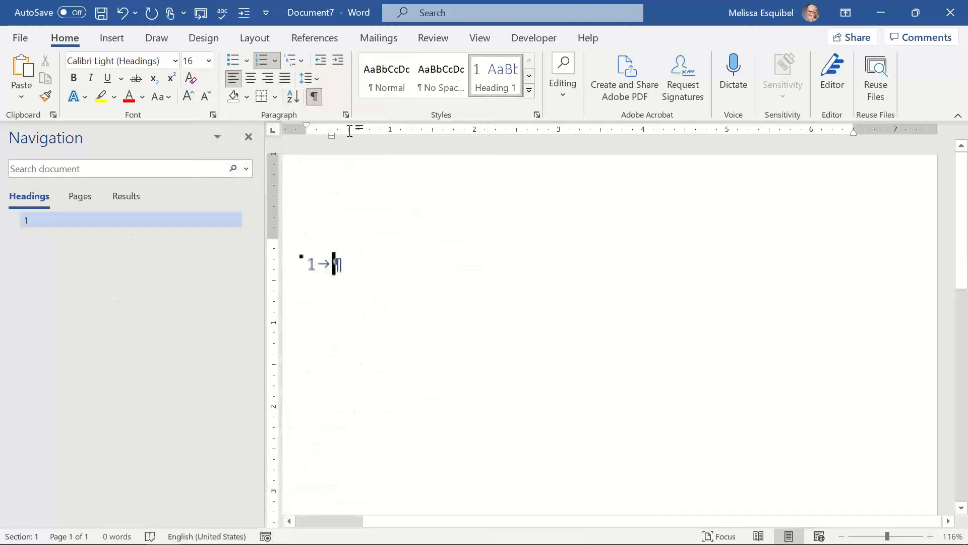
# Examine the leading-zero number styles available for level 2 in the multilevel list definition, leaving the list as it is.
pyautogui.click(303, 61)
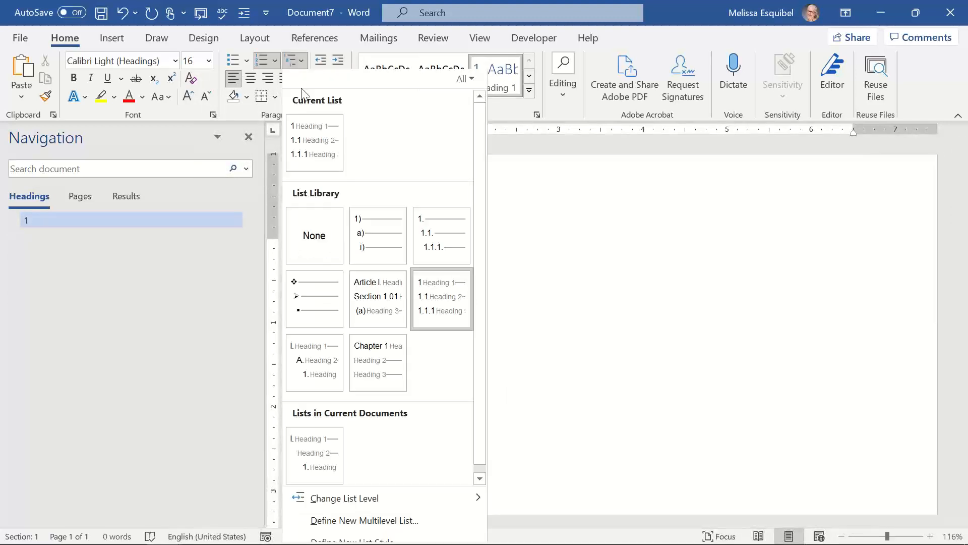
pyautogui.click(378, 517)
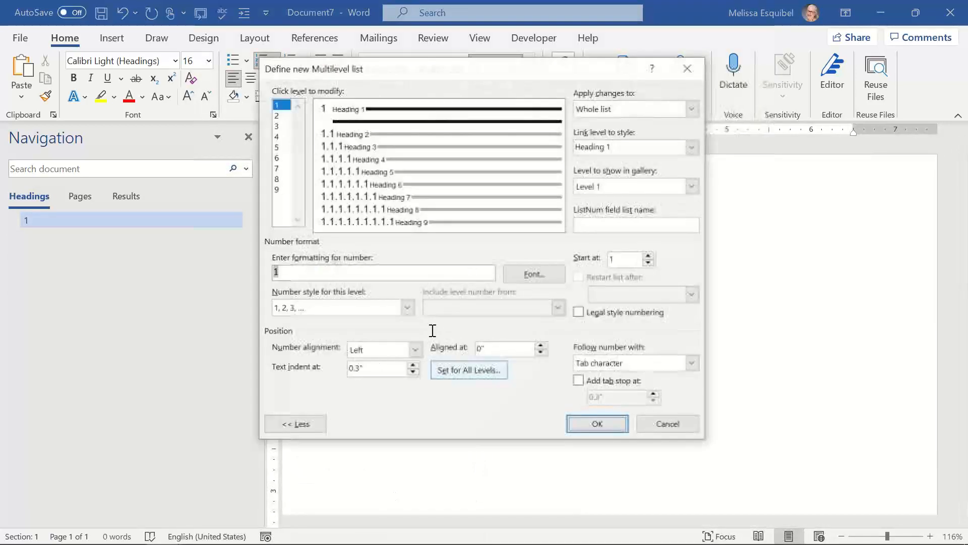
pyautogui.click(278, 116)
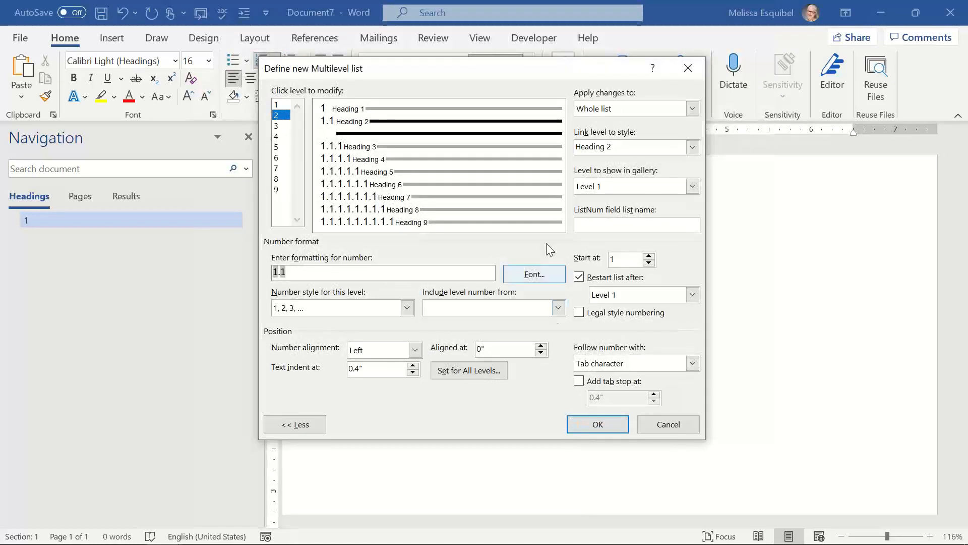
pyautogui.click(407, 307)
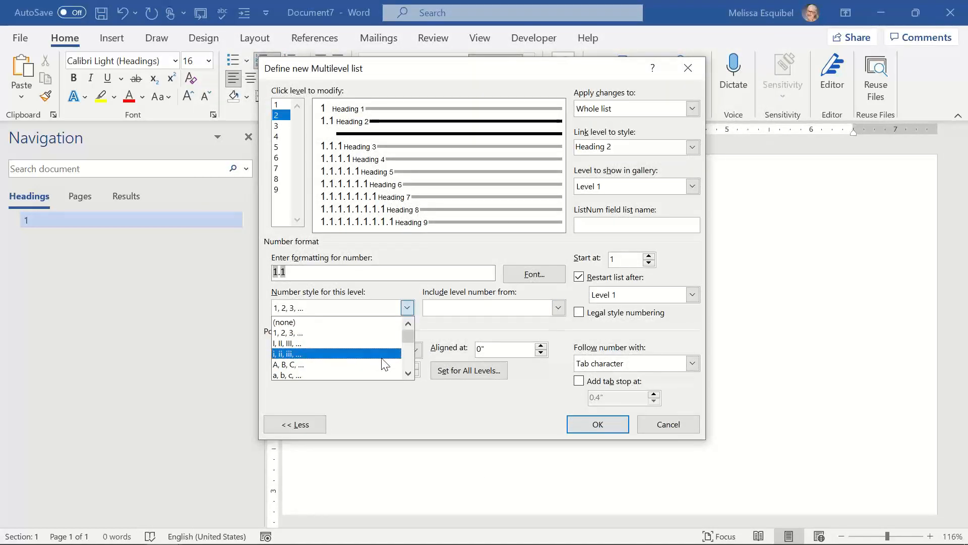
pyautogui.click(409, 374)
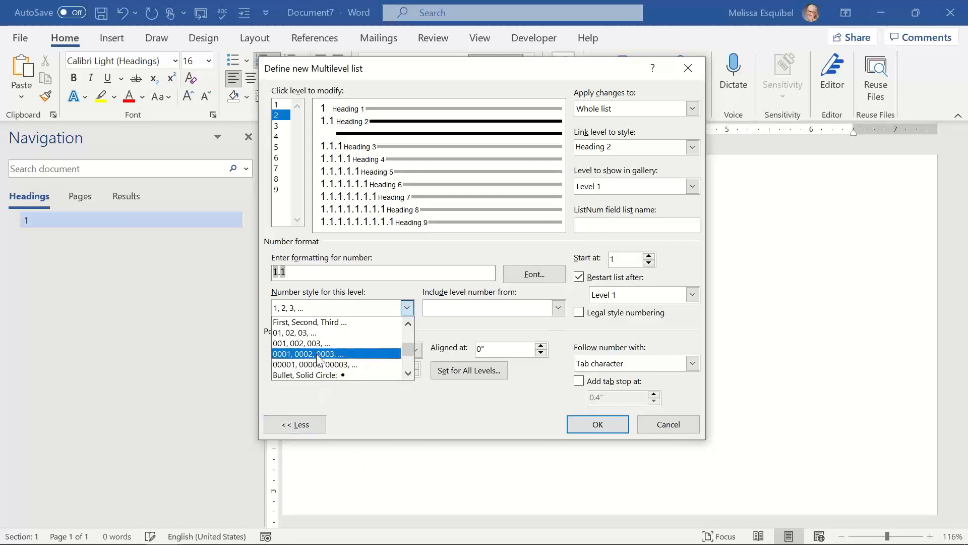
pyautogui.click(668, 424)
pyautogui.click(668, 424)
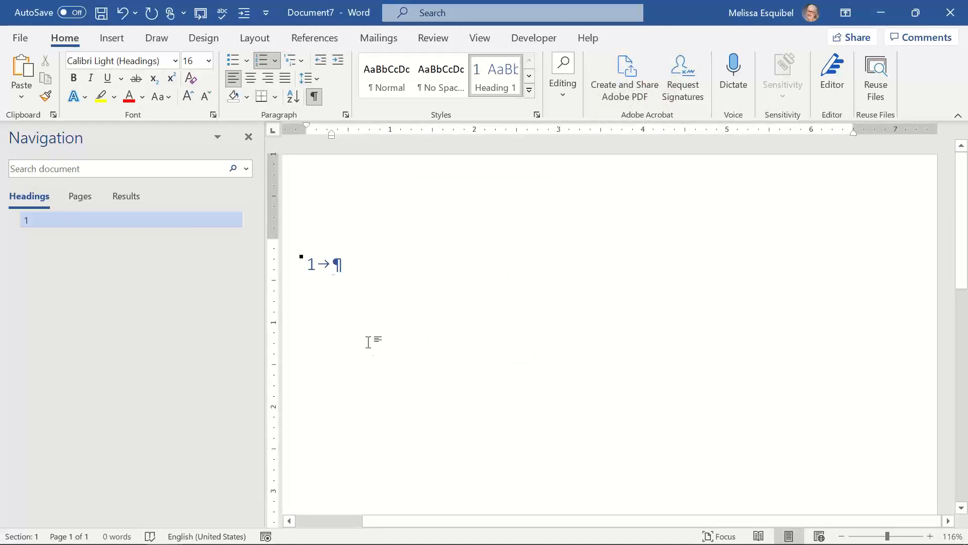
# Return to Document6 and select the "Pulling body" paragraph under the 1.01 heading.
pyautogui.hotkey('alt', 'Tab')
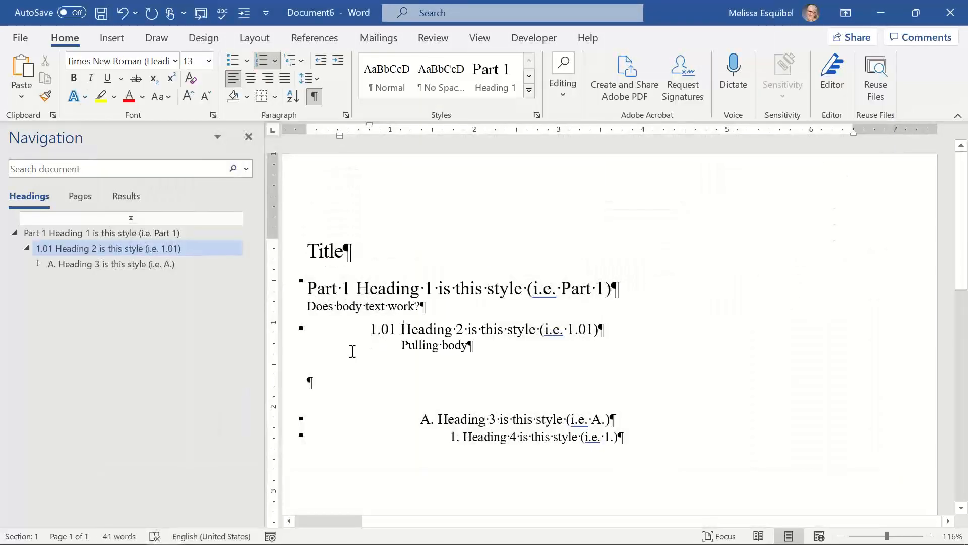
pyautogui.click(486, 345)
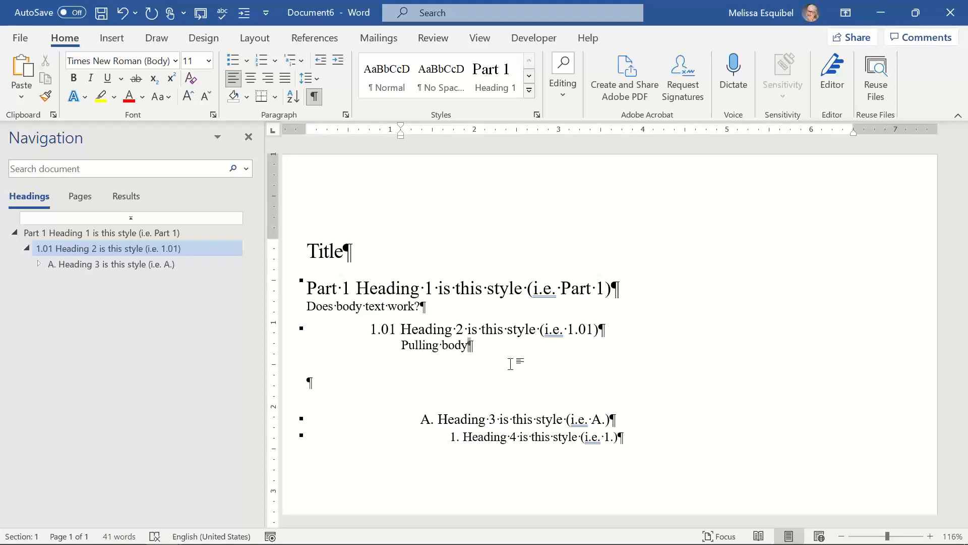
pyautogui.click(344, 362)
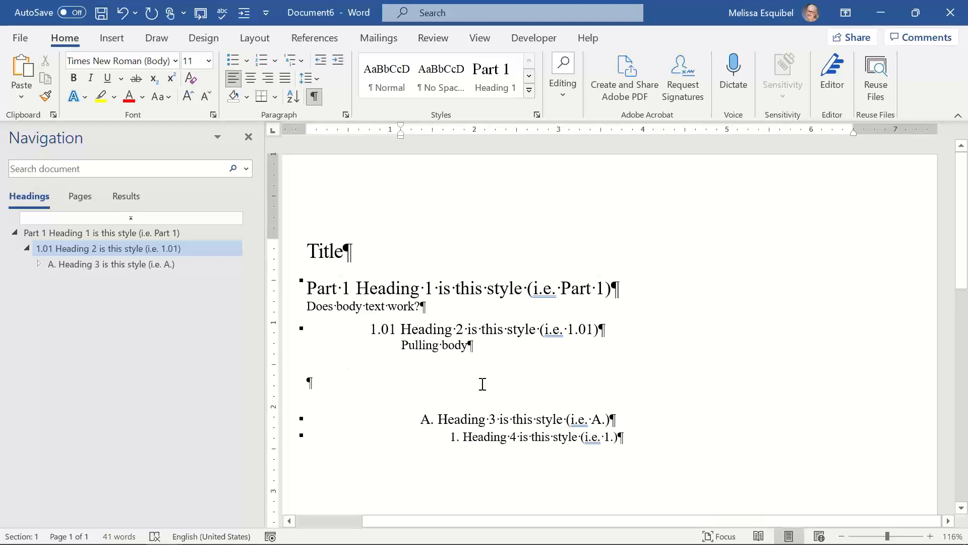
pyautogui.click(359, 384)
pyautogui.tripleClick(402, 345)
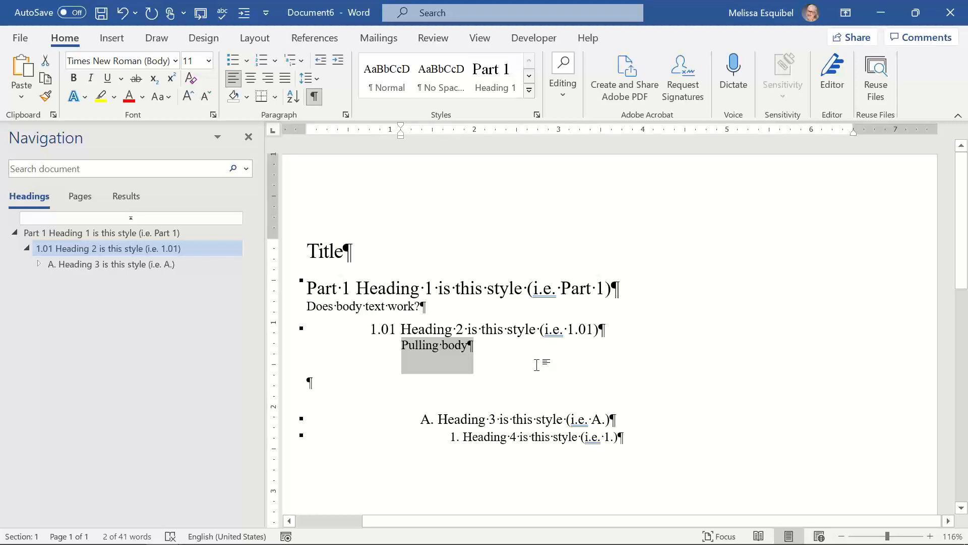
# Add "Heading part two" as a new Heading 1 paragraph below the Heading 4 line.
pyautogui.click(550, 437)
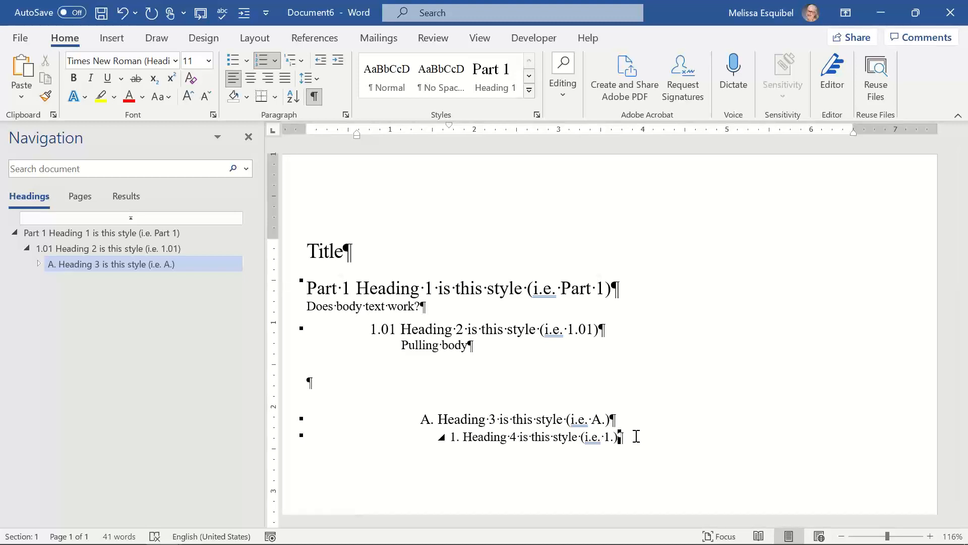
pyautogui.press('Return')
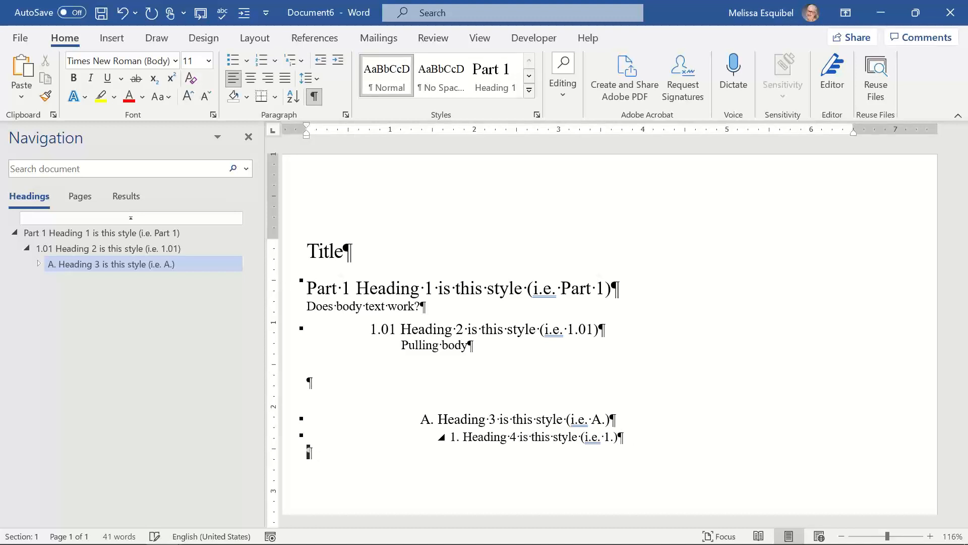
pyautogui.write('heading part two')
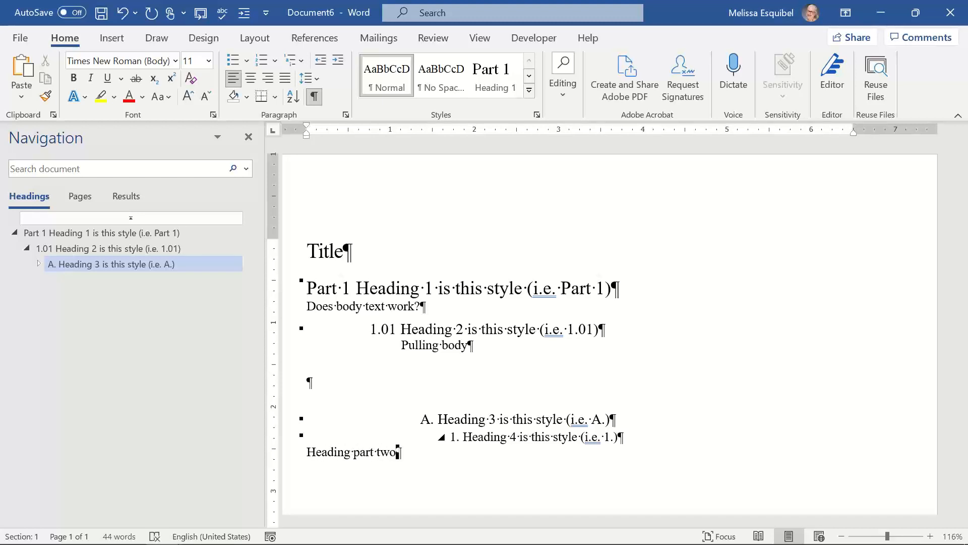
pyautogui.hotkey('ctrl', 'alt', '1')
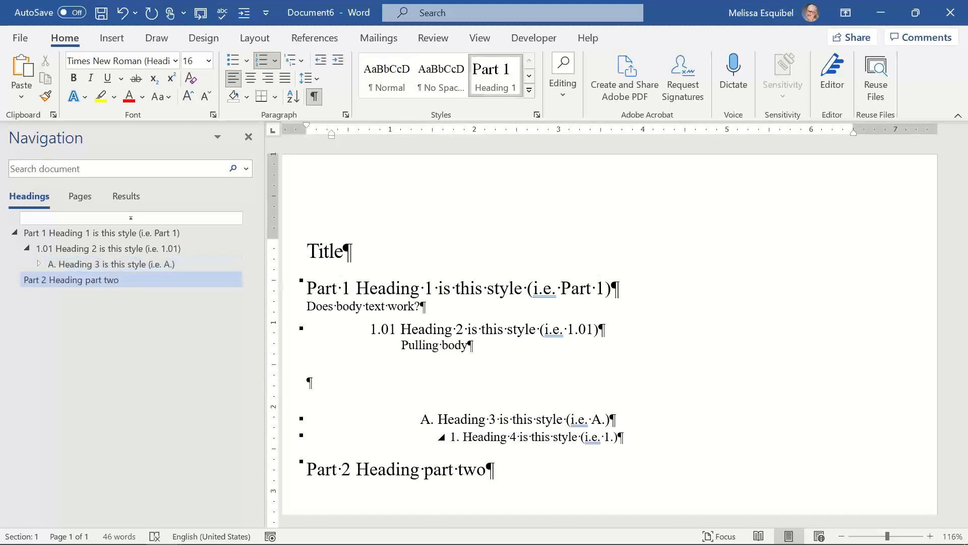
# Add "Next level" and "Another one" as two Heading 2 paragraphs below the "Heading part two" heading.
pyautogui.press('Return')
pyautogui.write('Next level')
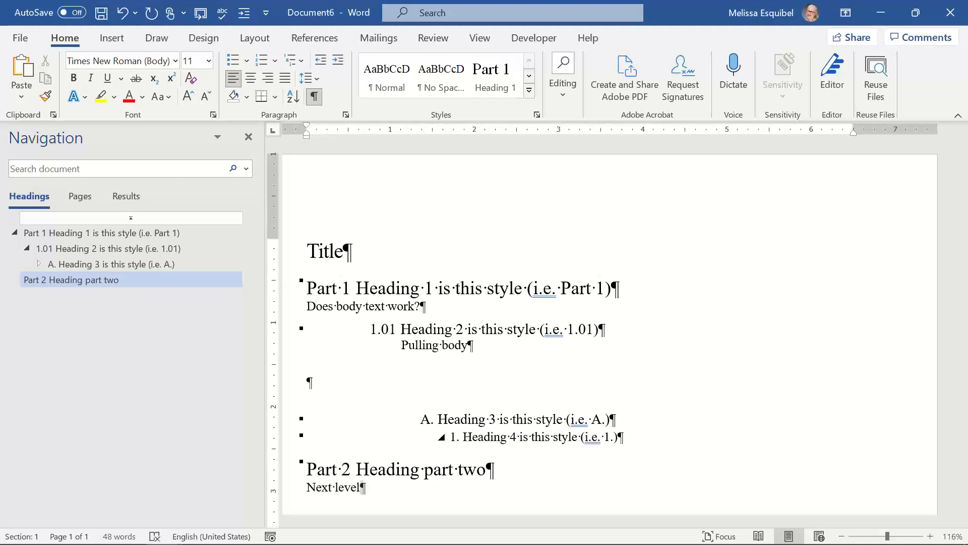
pyautogui.hotkey('ctrl', 'alt', '2')
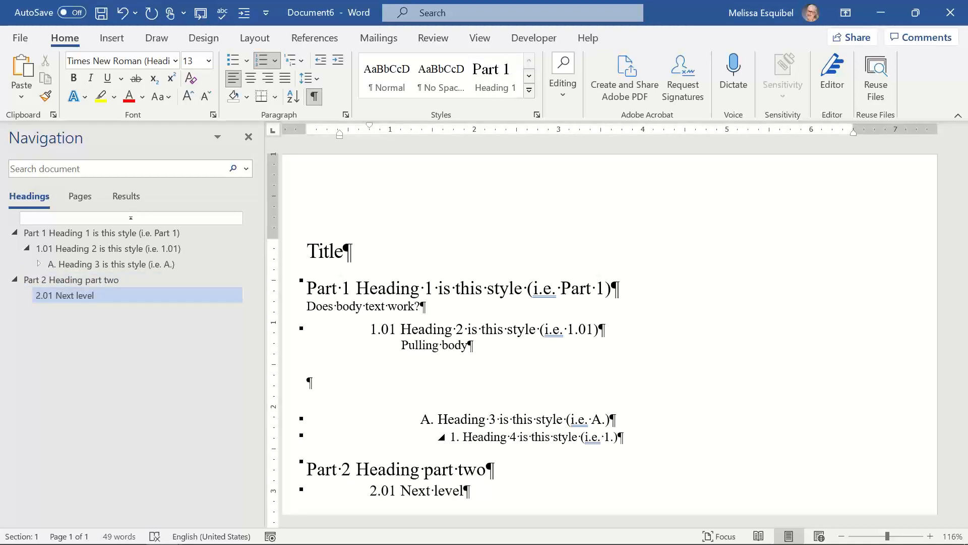
pyautogui.press('Return')
pyautogui.write('another one')
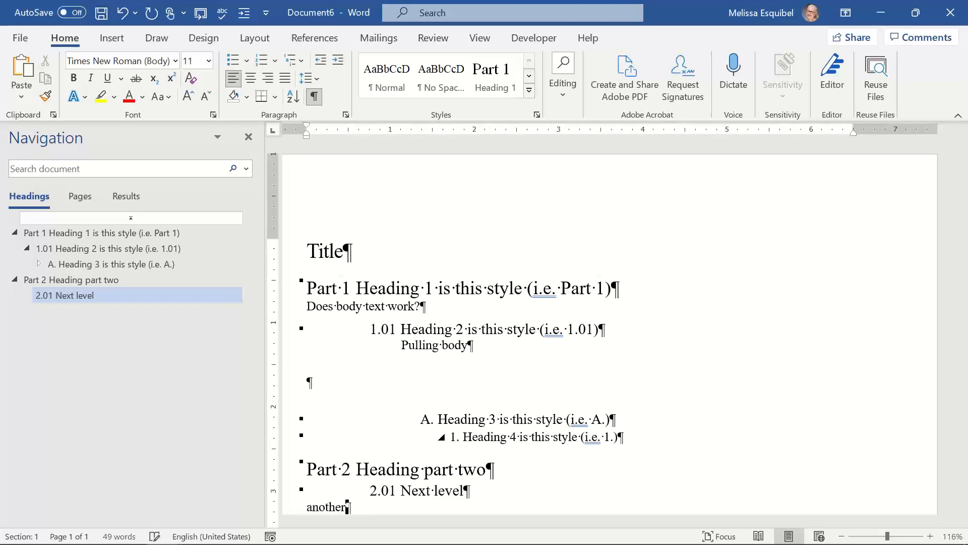
pyautogui.hotkey('ctrl', 'alt', '2')
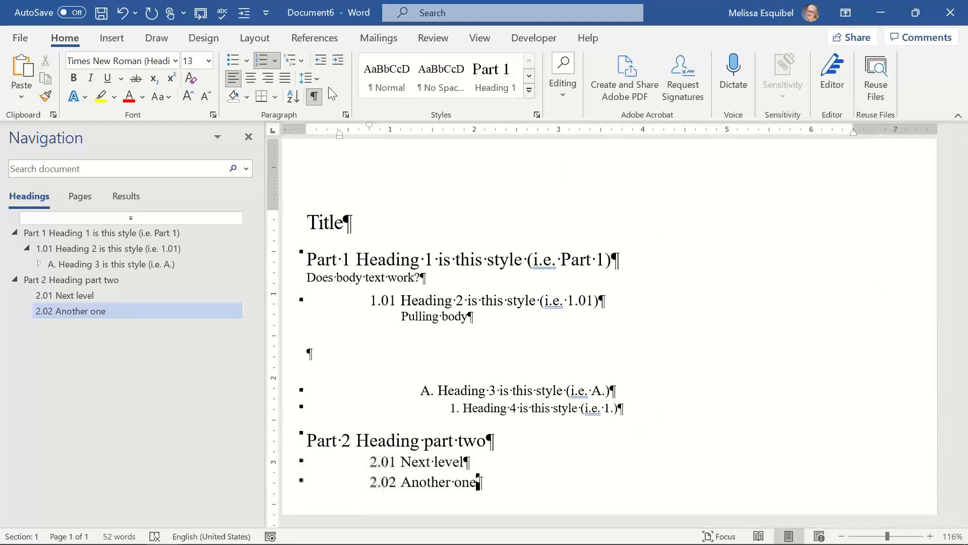
# Examine the multilevel list definition of the "Another one" heading, including the options for where changes apply, without changing anything.
pyautogui.click(301, 60)
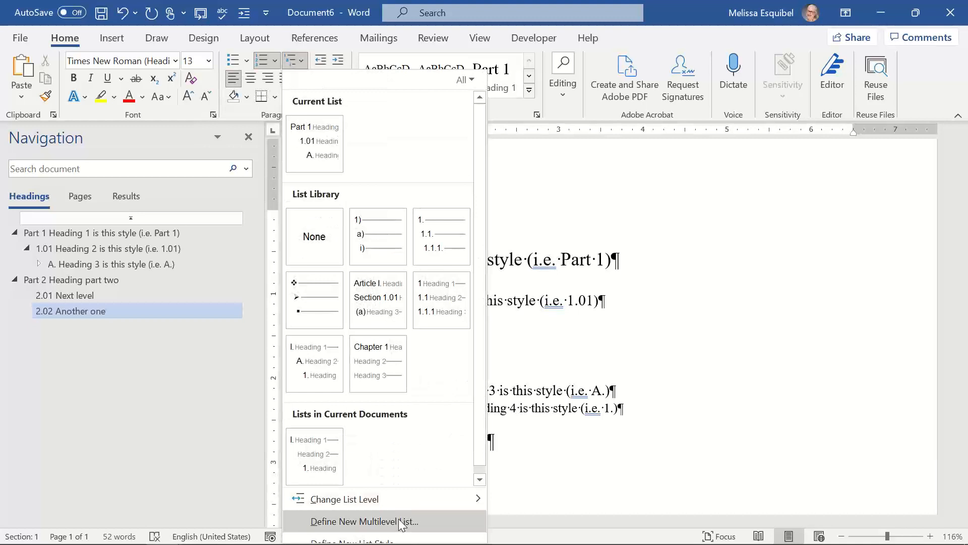
pyautogui.click(398, 519)
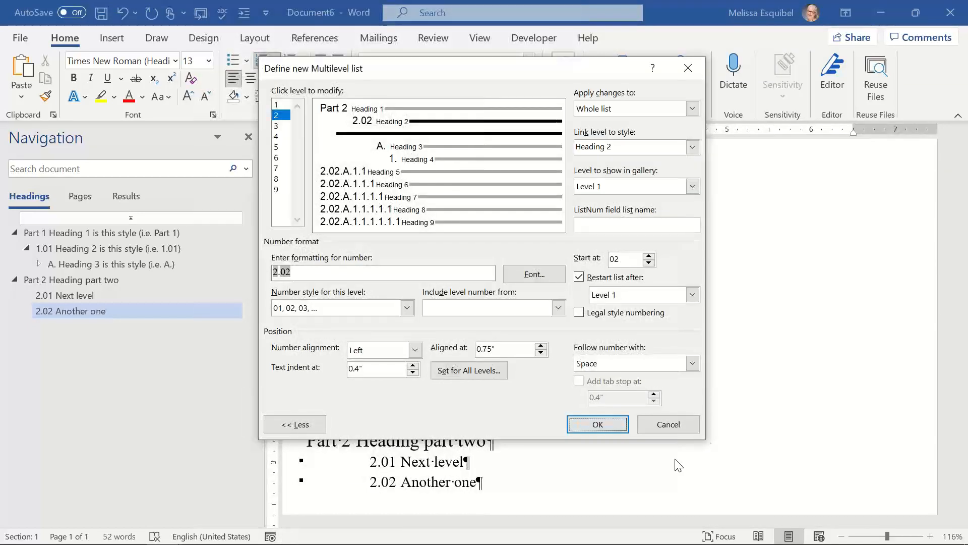
pyautogui.click(677, 425)
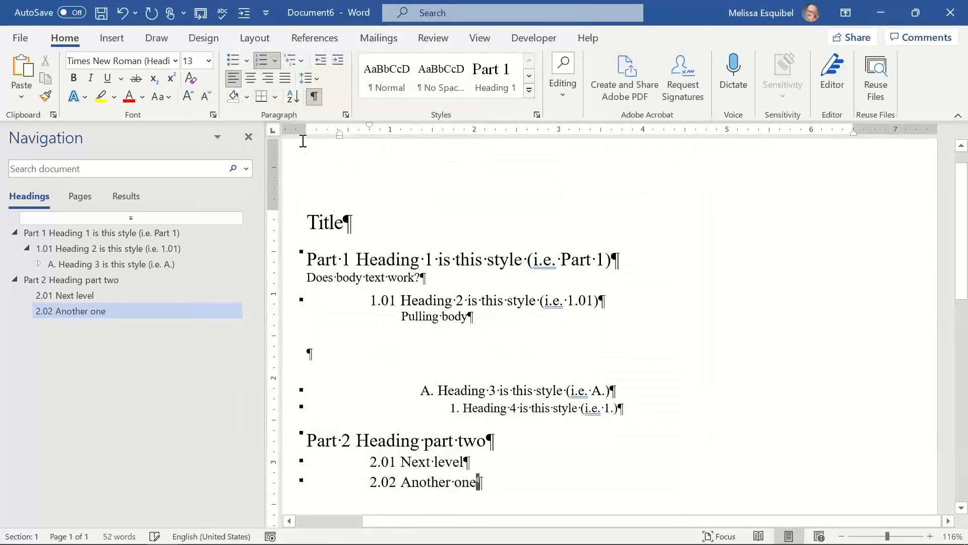
pyautogui.click(304, 60)
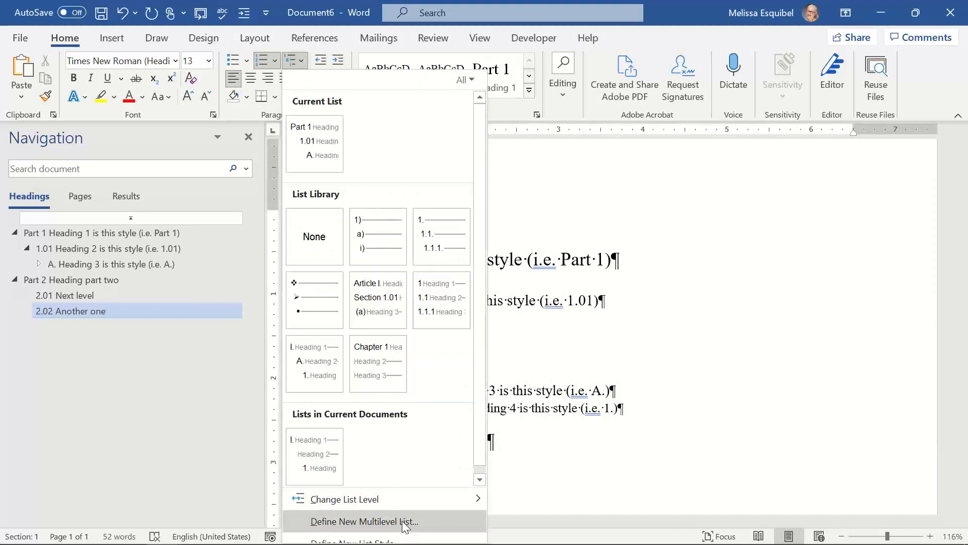
pyautogui.click(401, 521)
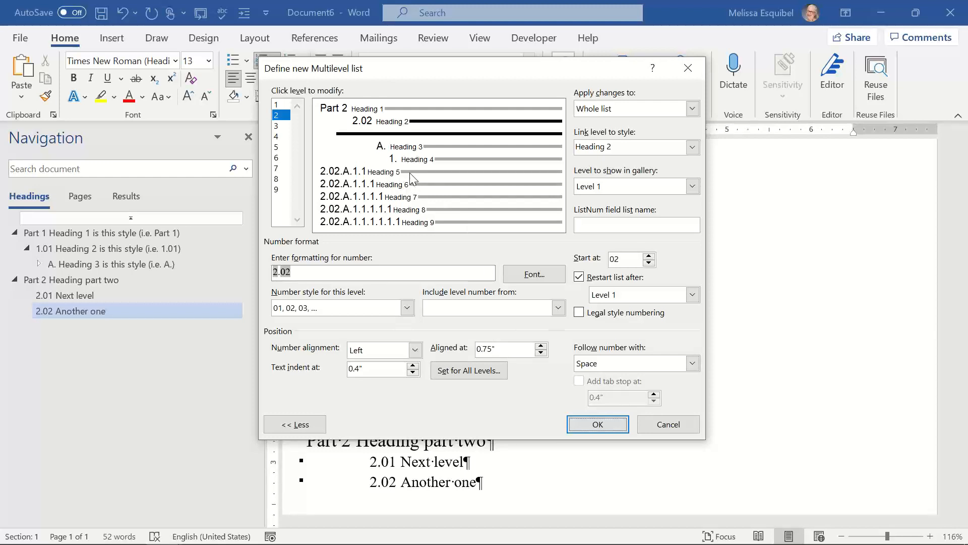
pyautogui.click(691, 109)
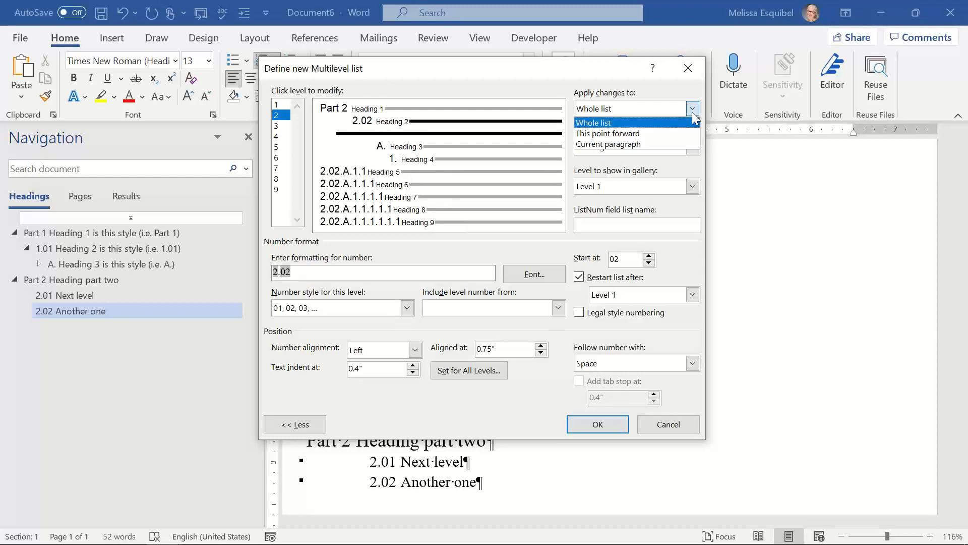
pyautogui.click(693, 115)
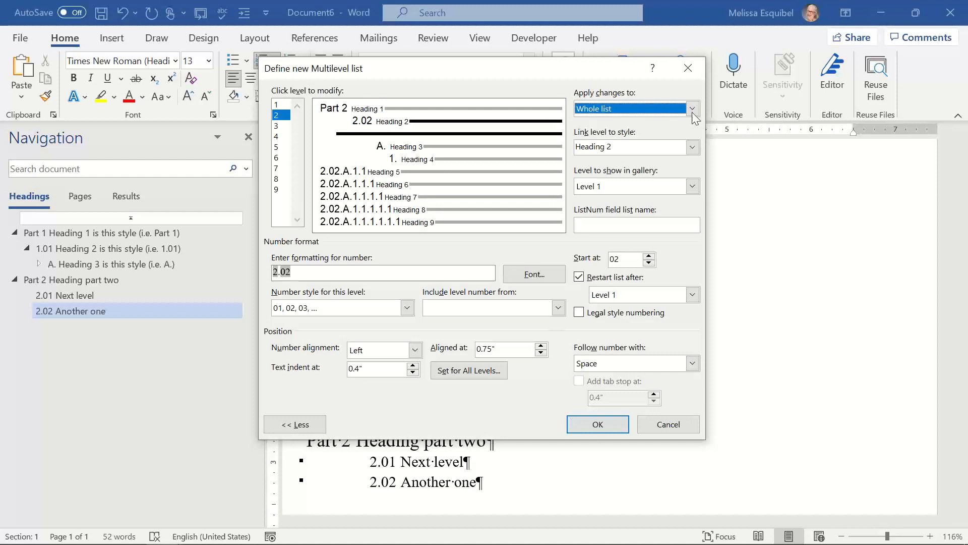
pyautogui.click(667, 424)
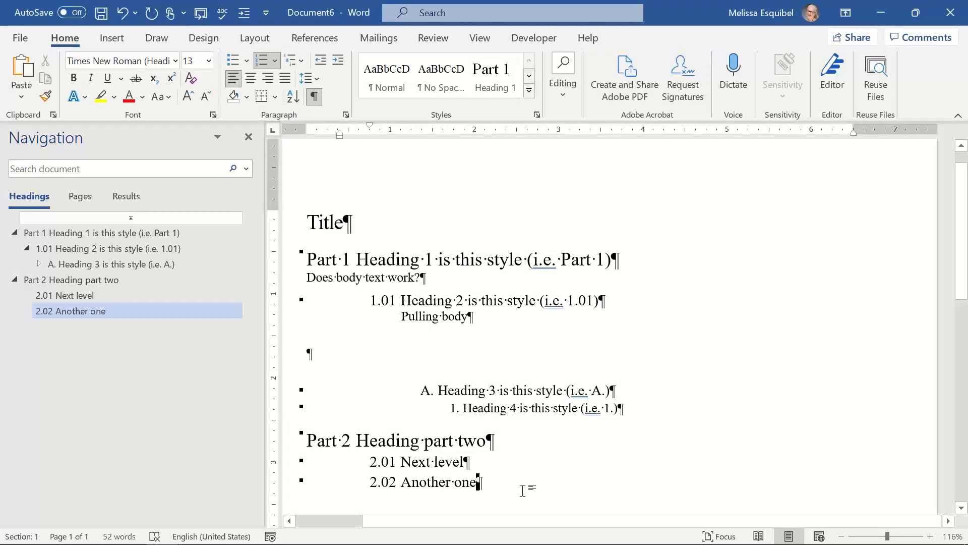
pyautogui.click(447, 316)
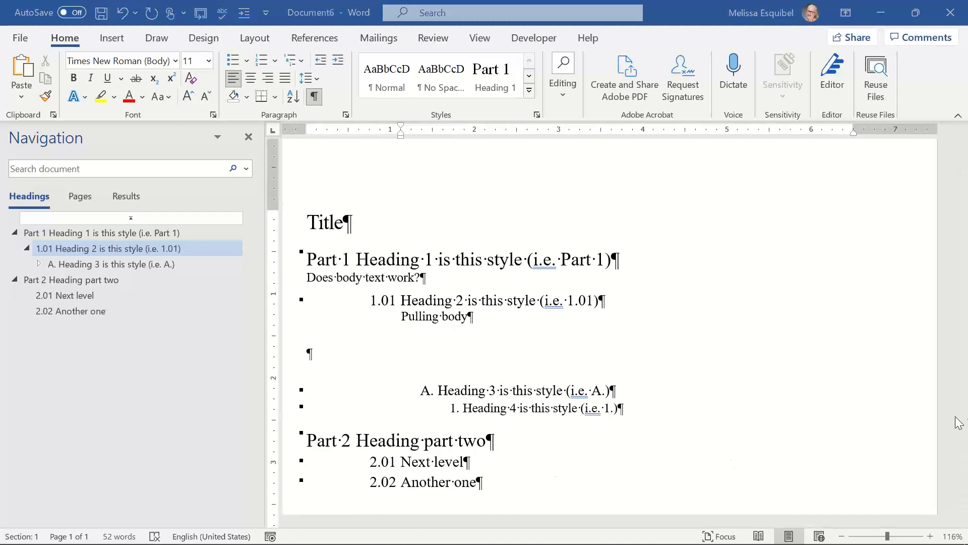
pyautogui.click(529, 483)
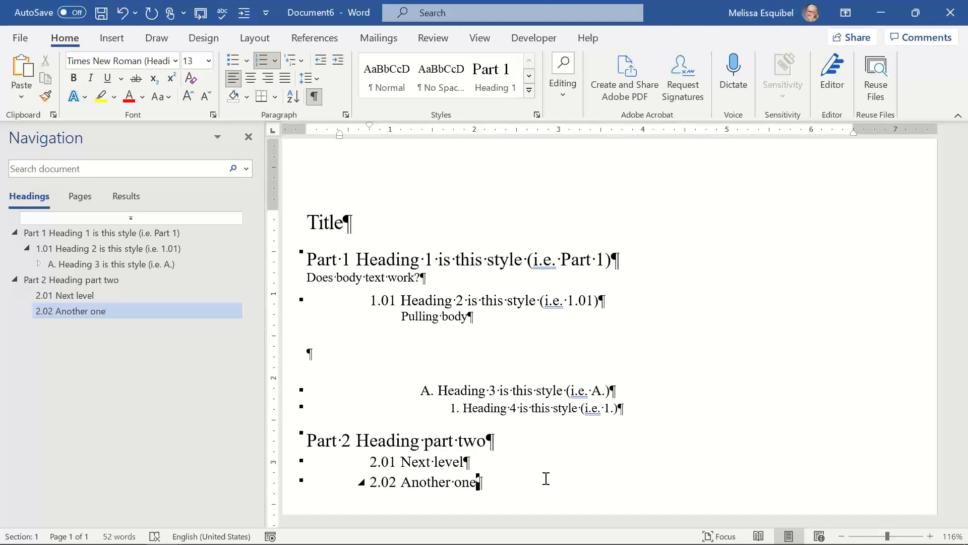
pyautogui.click(364, 258)
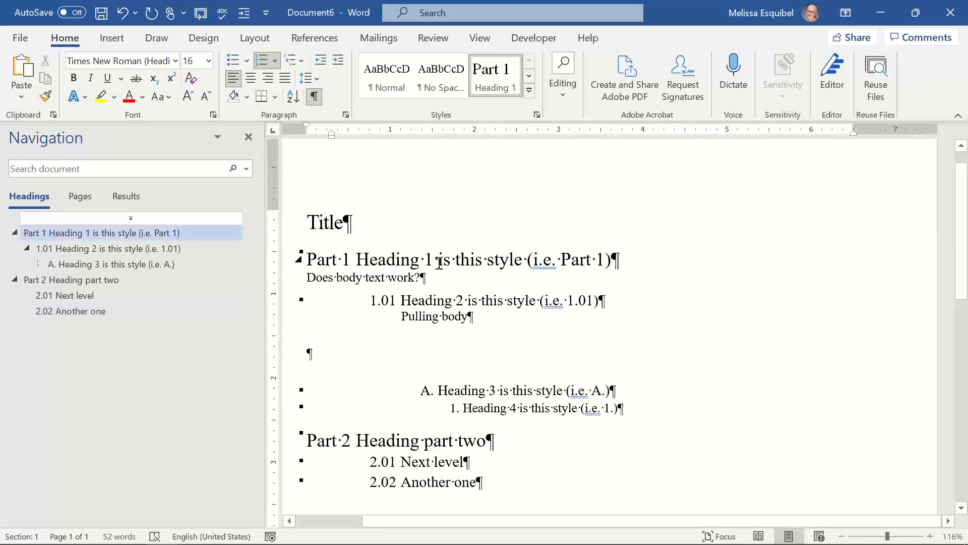
pyautogui.write('PRT')
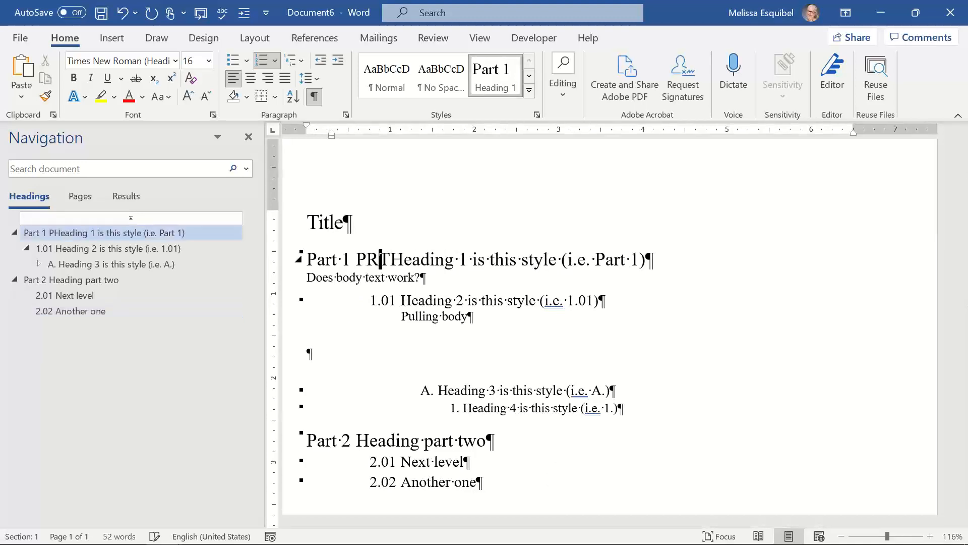
pyautogui.press('BackSpace')
pyautogui.press('BackSpace')
pyautogui.write('ART 1')
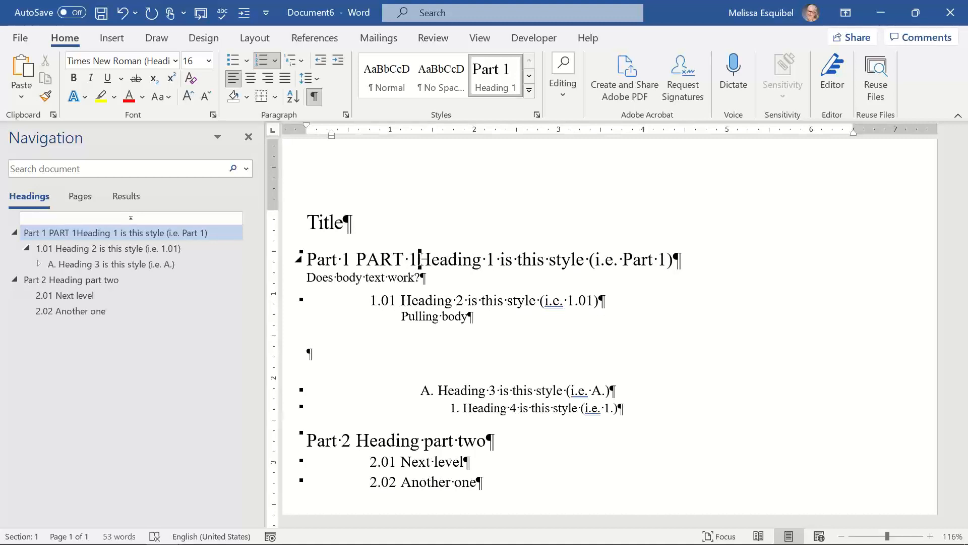
pyautogui.hotkey('ctrl', 'shift', 'Left')
pyautogui.hotkey('ctrl', 'shift', 'Left')
pyautogui.press('BackSpace')
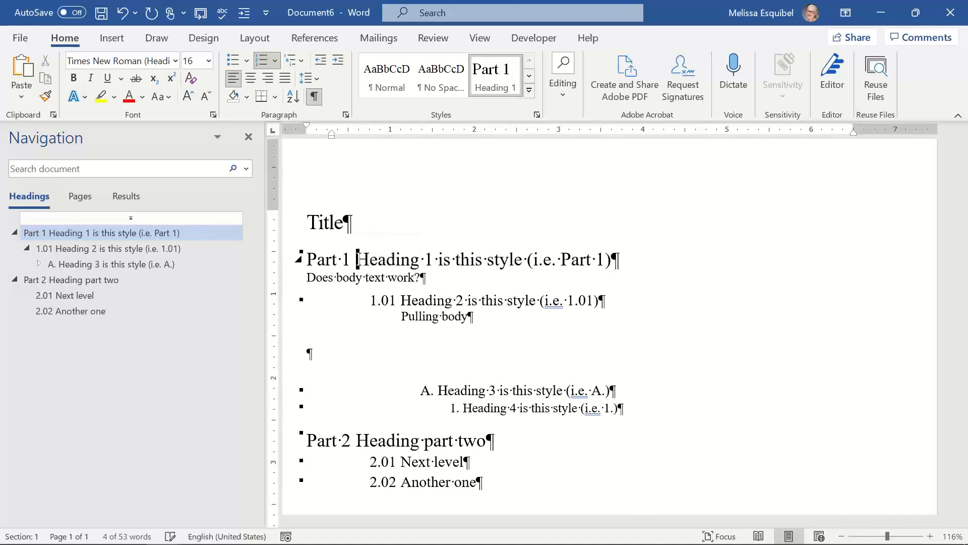
pyautogui.click(533, 408)
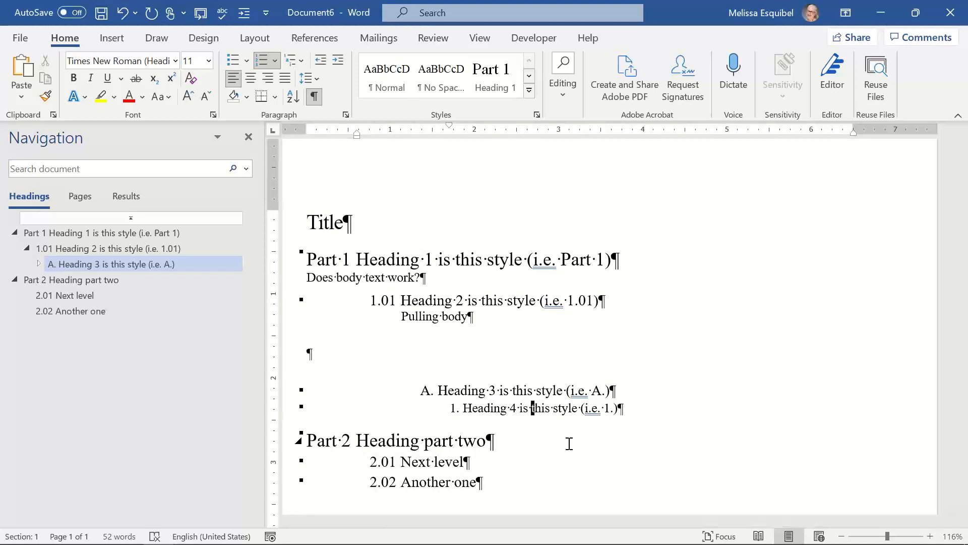
pyautogui.click(521, 445)
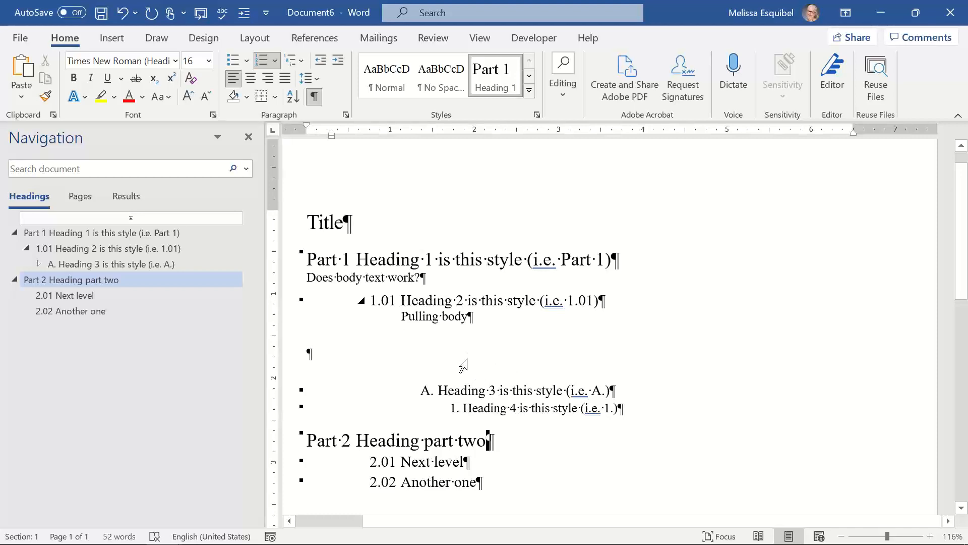
# Create a new document based on the Spec Template.
pyautogui.click(22, 44)
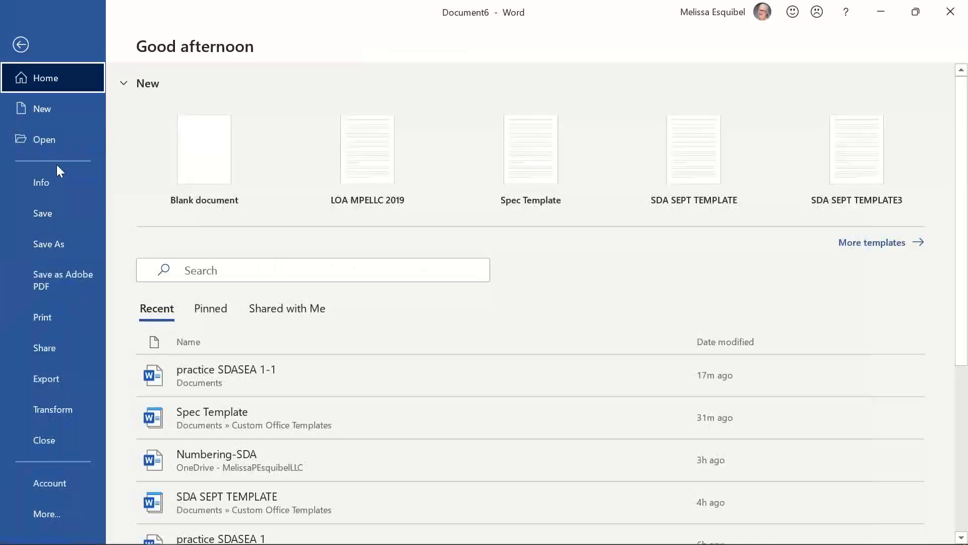
pyautogui.click(60, 115)
pyautogui.click(528, 210)
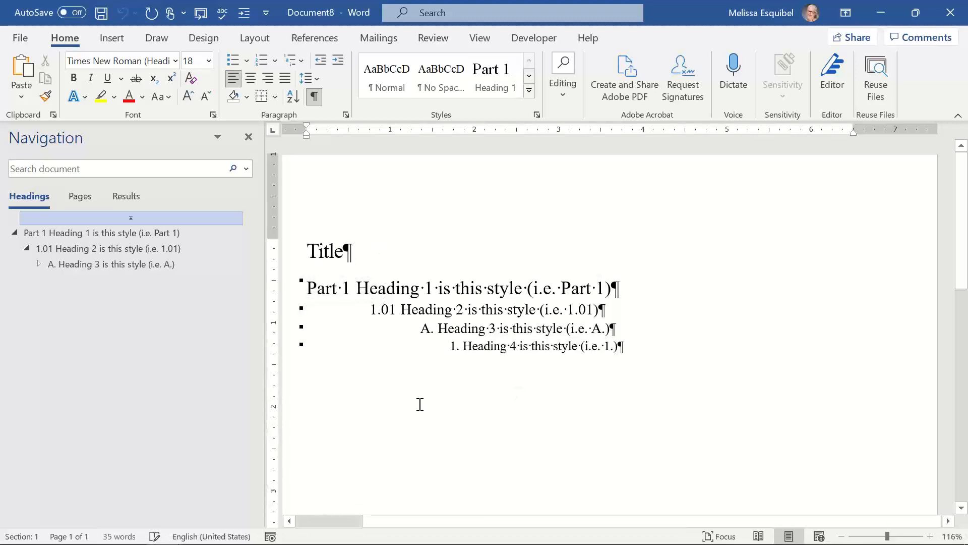
# Save the new document as a Word Template named "Bobs Template" in the Custom Office Templates folder.
pyautogui.click(19, 38)
pyautogui.click(64, 244)
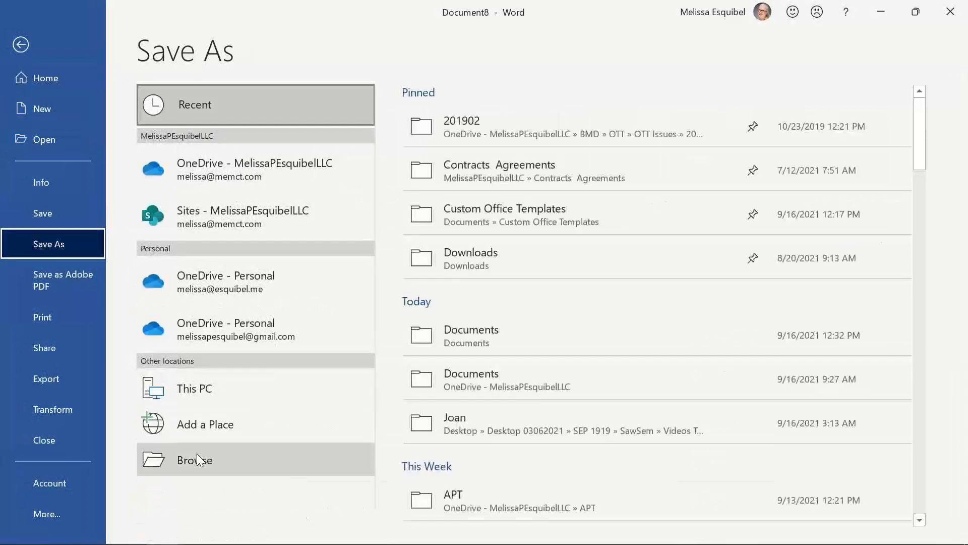
pyautogui.click(467, 335)
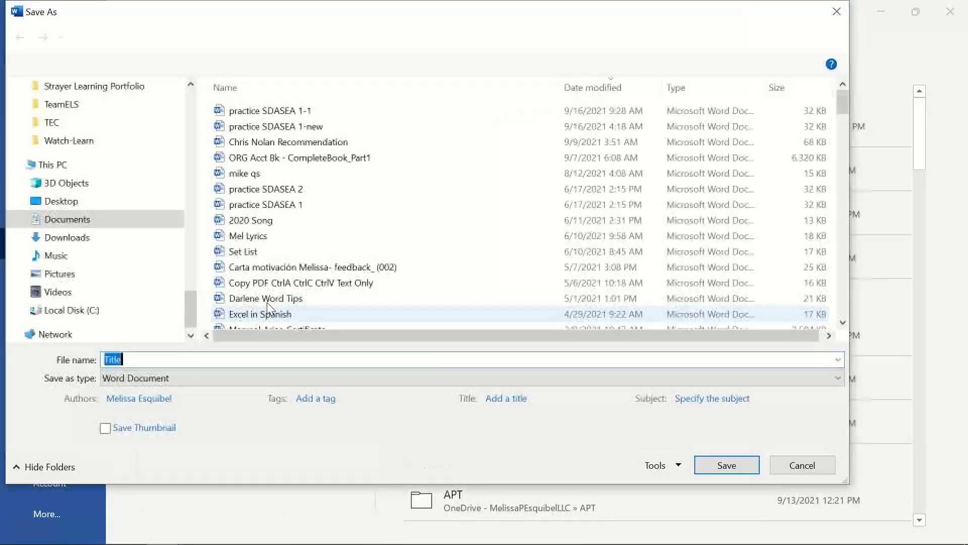
pyautogui.click(173, 379)
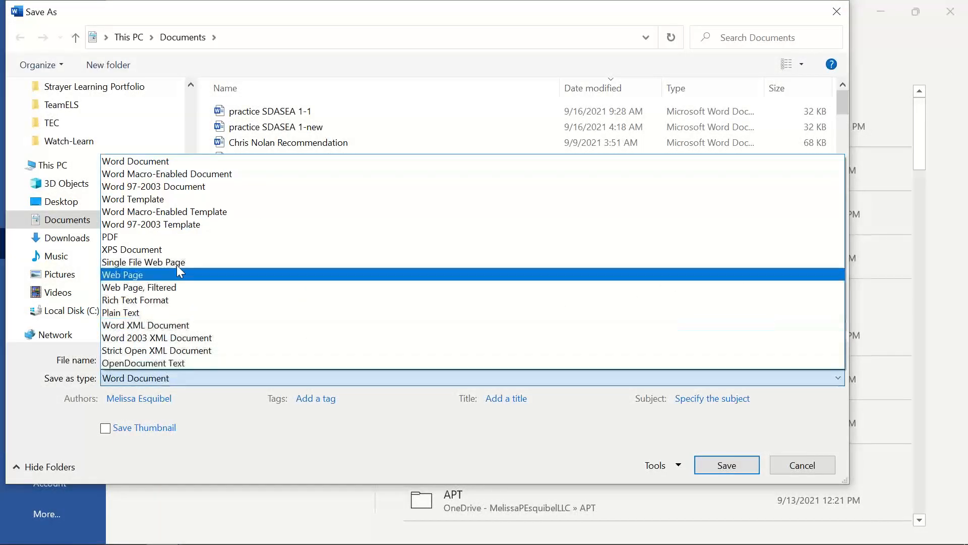
pyautogui.click(169, 198)
pyautogui.click(186, 361)
pyautogui.write('Bo')
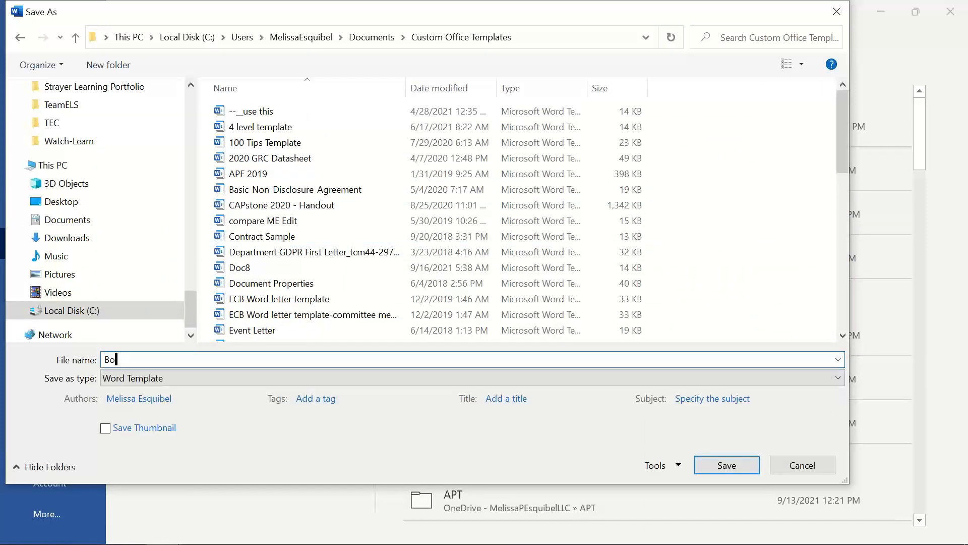
pyautogui.write('bs Template')
pyautogui.click(710, 465)
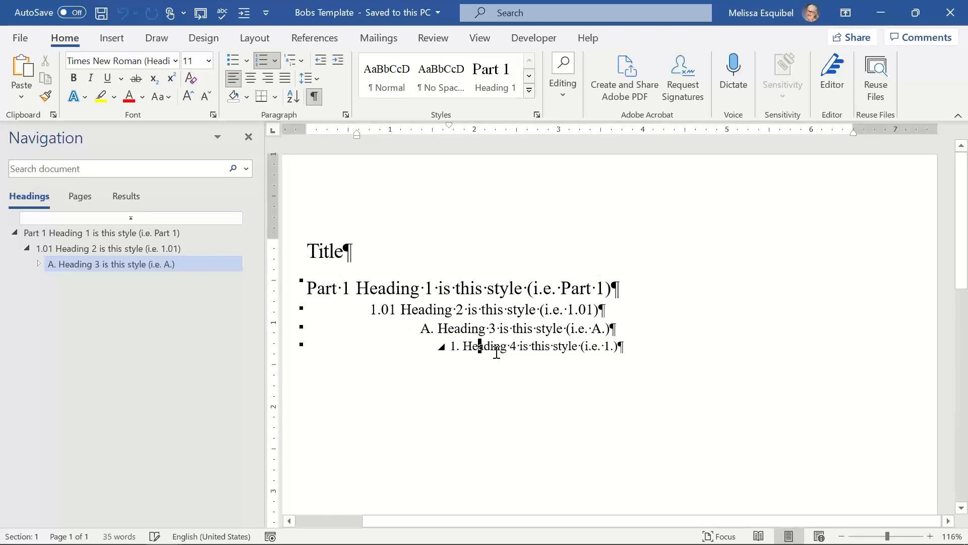
# Examine the default personal templates location in the program's save options without changing anything.
pyautogui.click(497, 351)
pyautogui.click(427, 290)
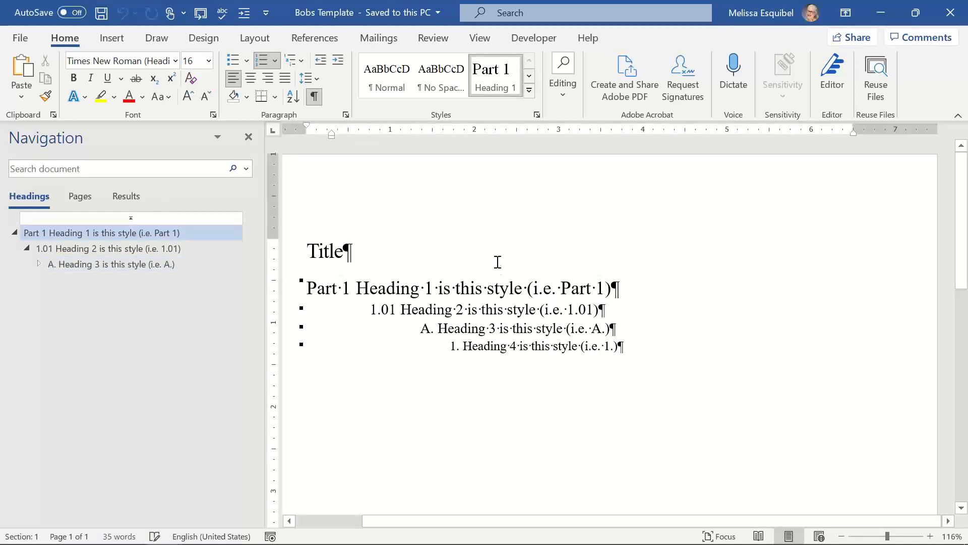
pyautogui.click(21, 39)
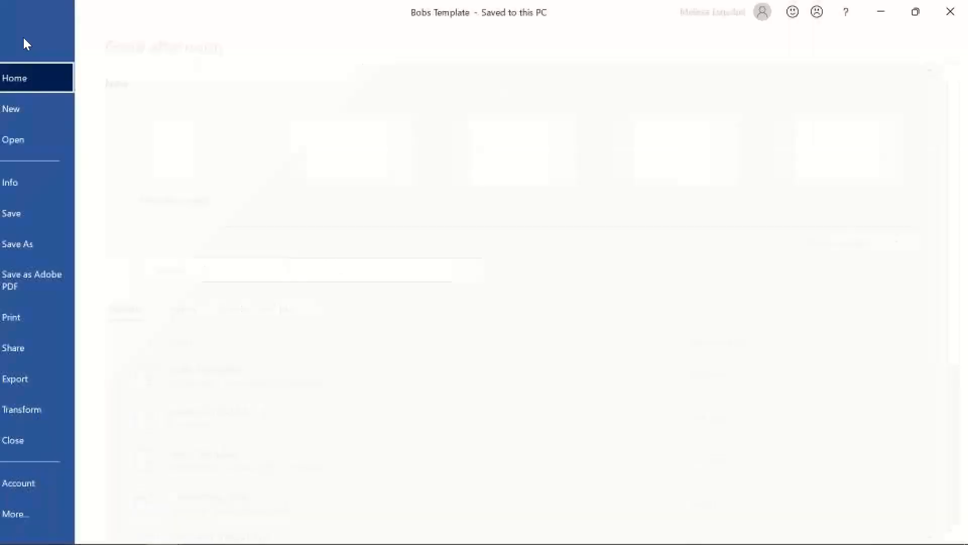
pyautogui.click(74, 249)
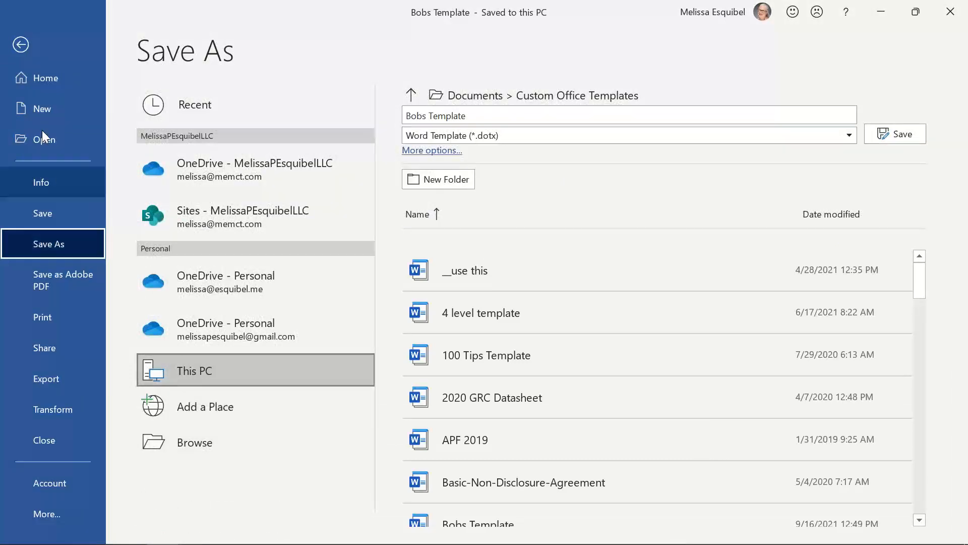
pyautogui.click(56, 515)
pyautogui.click(131, 512)
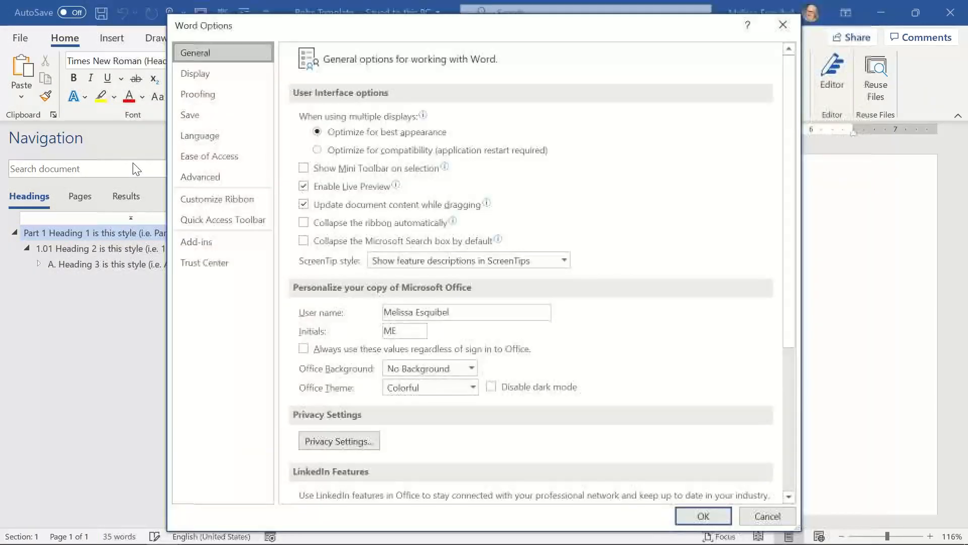
pyautogui.click(216, 114)
pyautogui.click(485, 288)
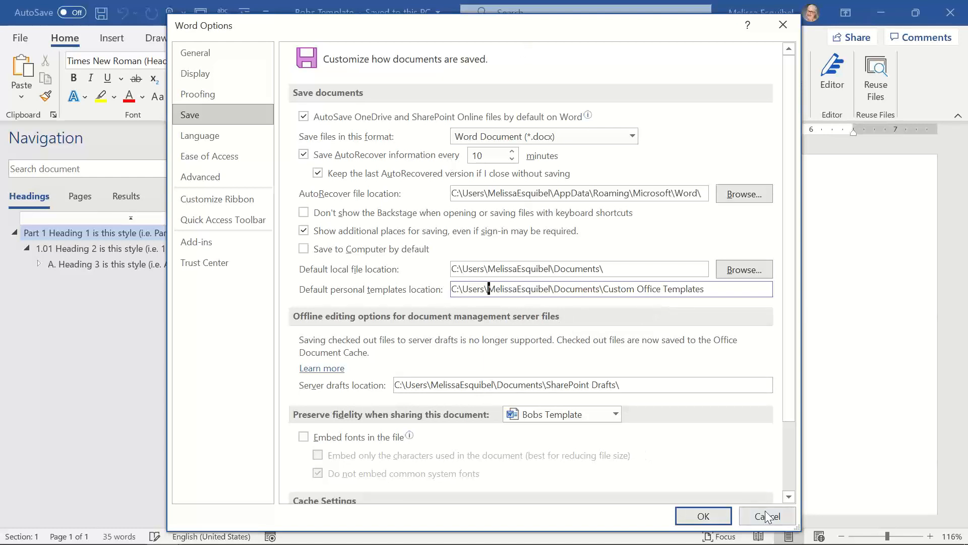
pyautogui.click(748, 516)
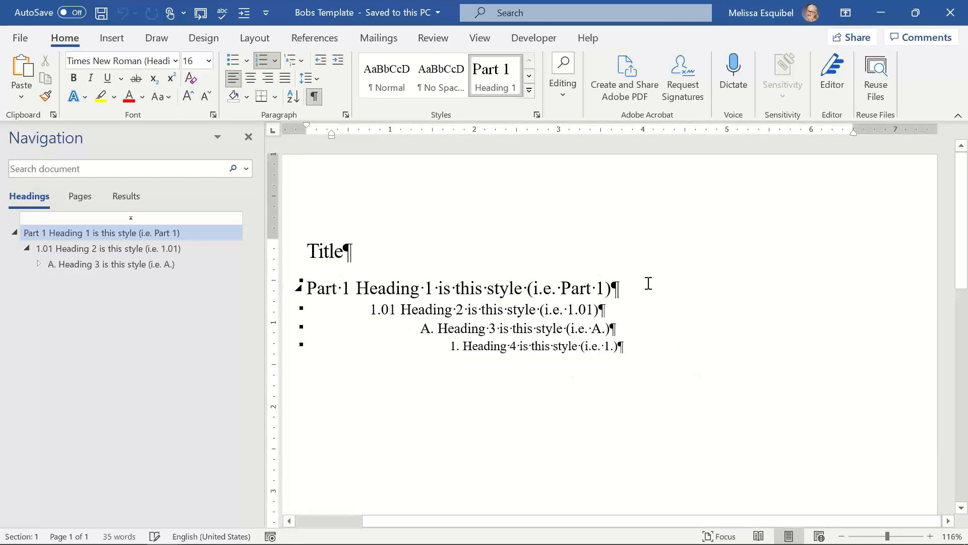
# Replace all the template's text with a single "Title" line followed by an empty paragraph.
pyautogui.click(331, 251)
pyautogui.hotkey('ctrl', 'a')
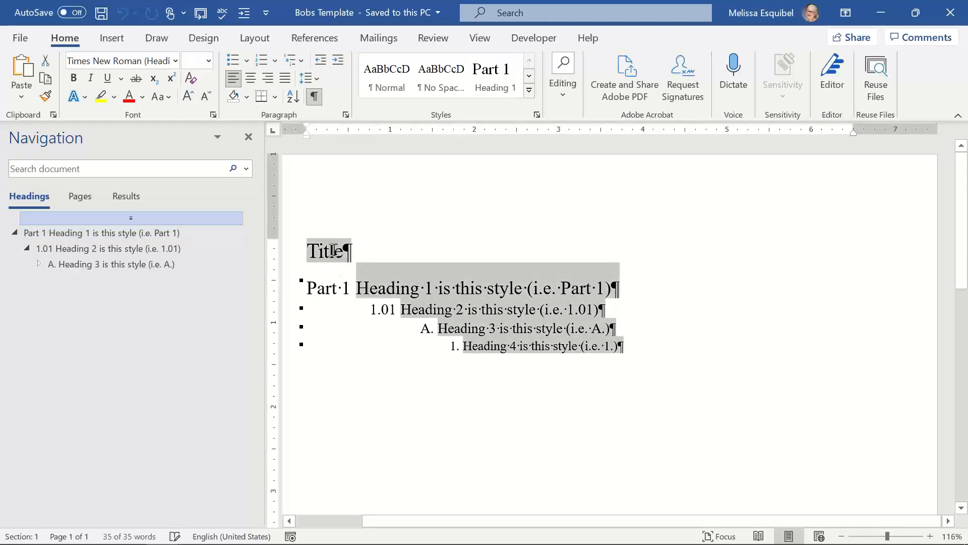
pyautogui.press('Delete')
pyautogui.write('Title')
pyautogui.press('Return')
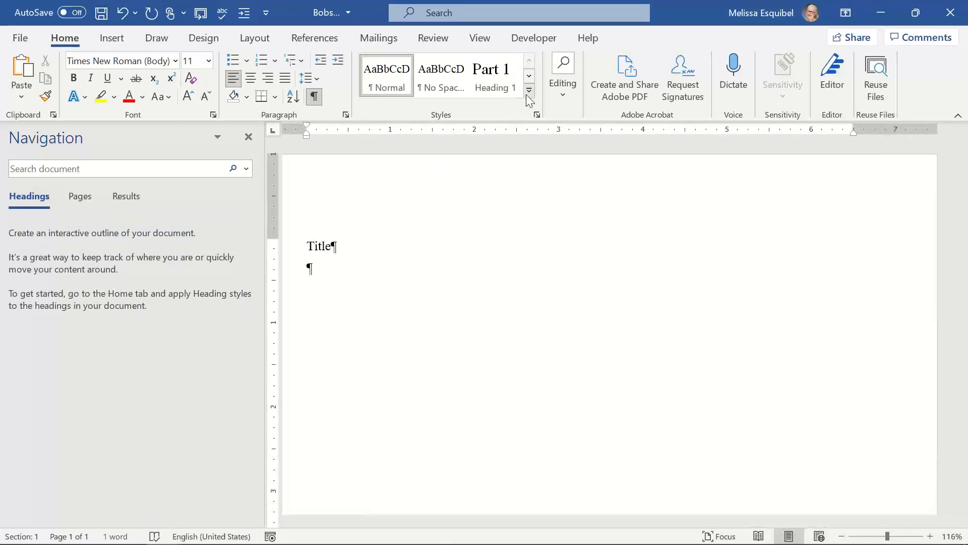
pyautogui.click(528, 90)
pyautogui.click(549, 114)
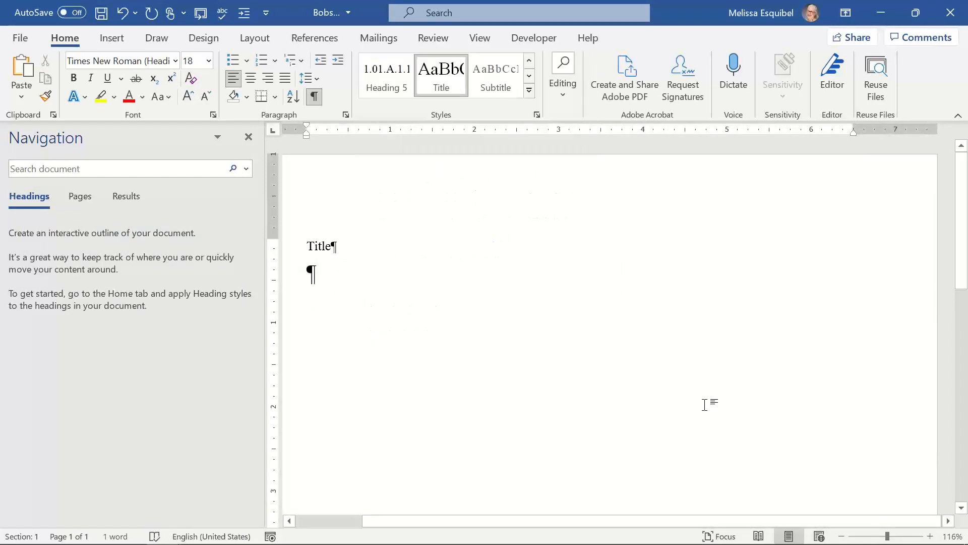
pyautogui.hotkey('ctrl', 'z')
# Apply the Title style to the "Title" line and place the cursor in the empty paragraph below it.
pyautogui.click(368, 281)
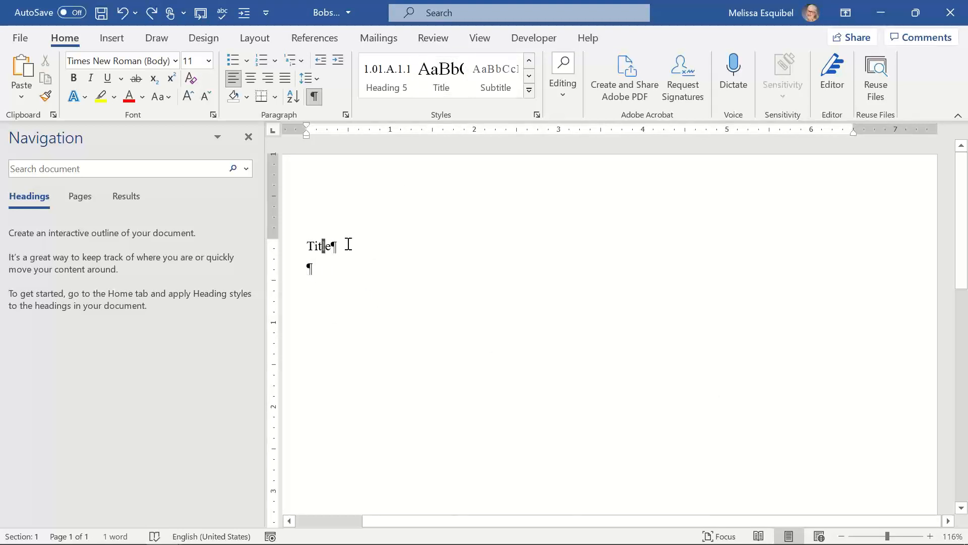
pyautogui.click(528, 90)
pyautogui.click(533, 112)
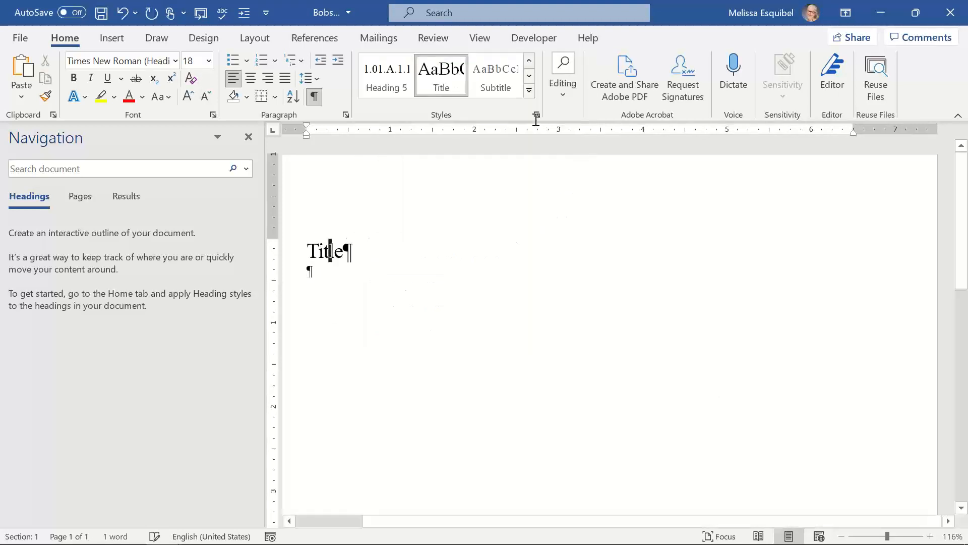
pyautogui.click(337, 274)
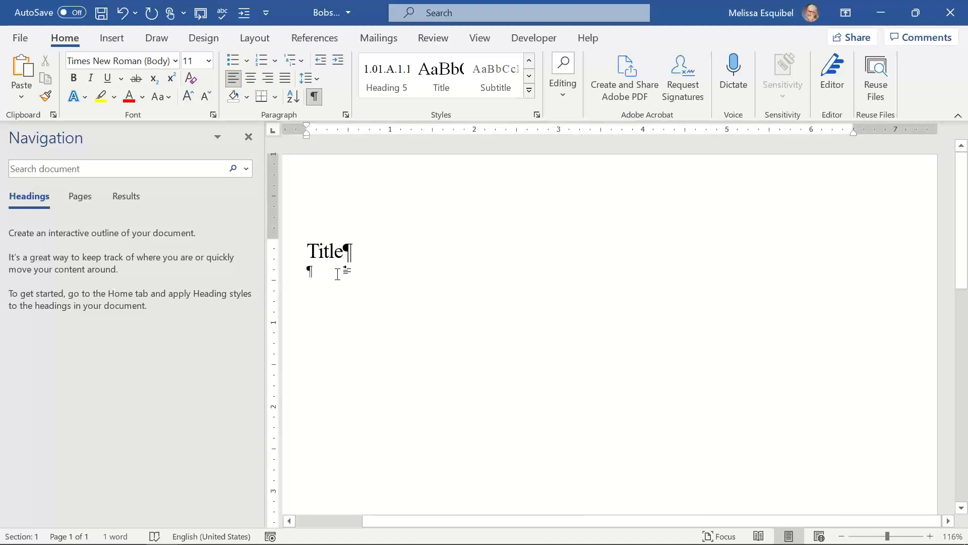
pyautogui.write('Na')
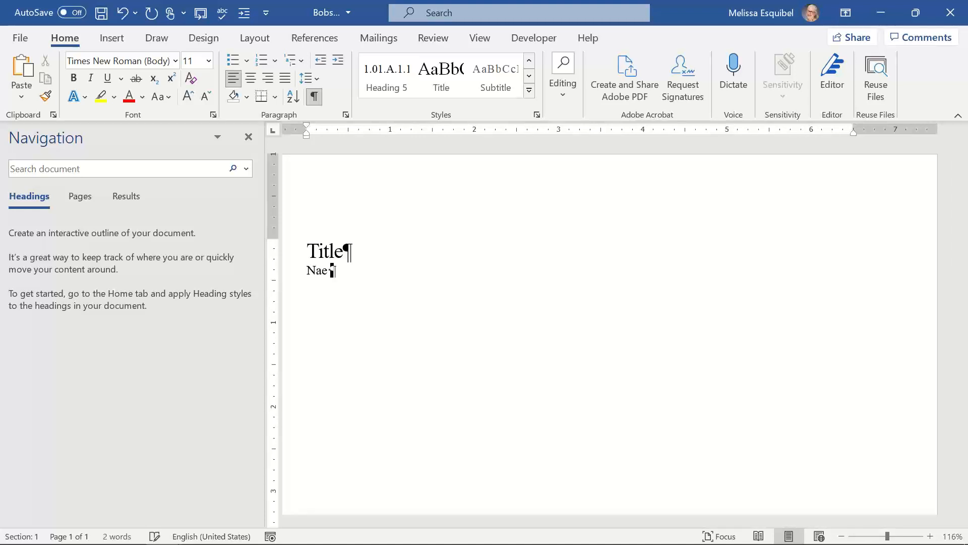
pyautogui.write('me of the part')
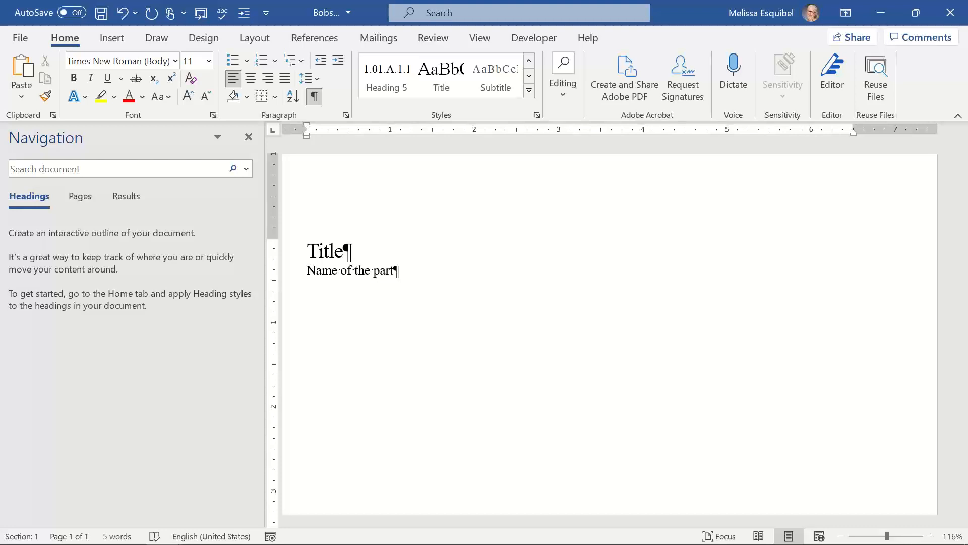
pyautogui.hotkey('ctrl', 'alt', '1')
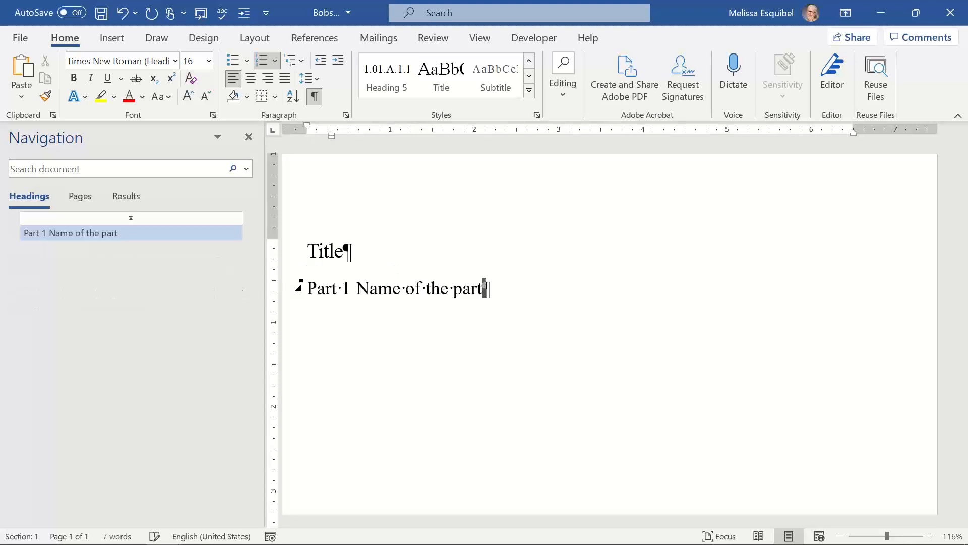
pyautogui.hotkey('ctrl', 'z')
pyautogui.hotkey('ctrl', 'z')
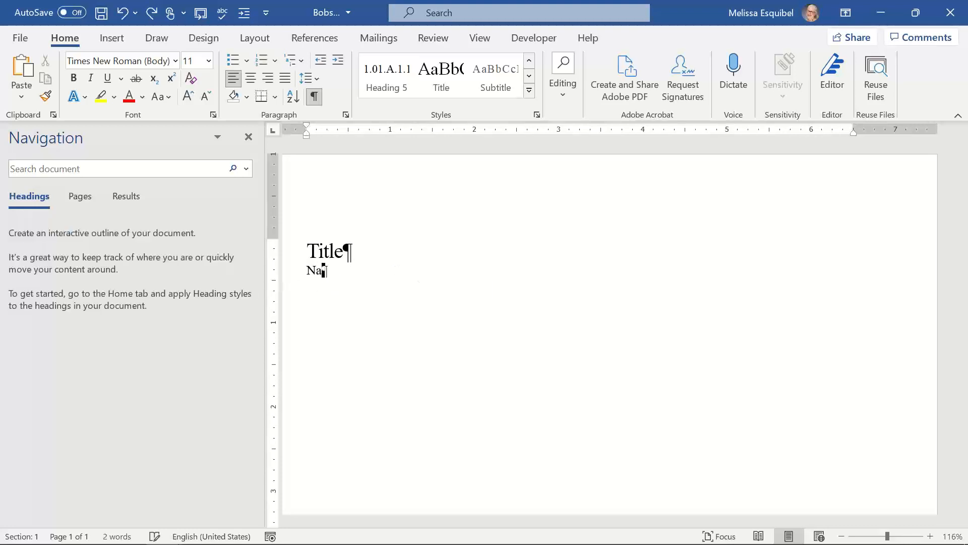
pyautogui.press('BackSpace')
pyautogui.press('BackSpace')
# Add "Name of the part" and "Here's another part" as two Heading 1 paragraphs below the title.
pyautogui.hotkey('ctrl', 'alt', '1')
pyautogui.write('Name of the part')
pyautogui.press('Return')
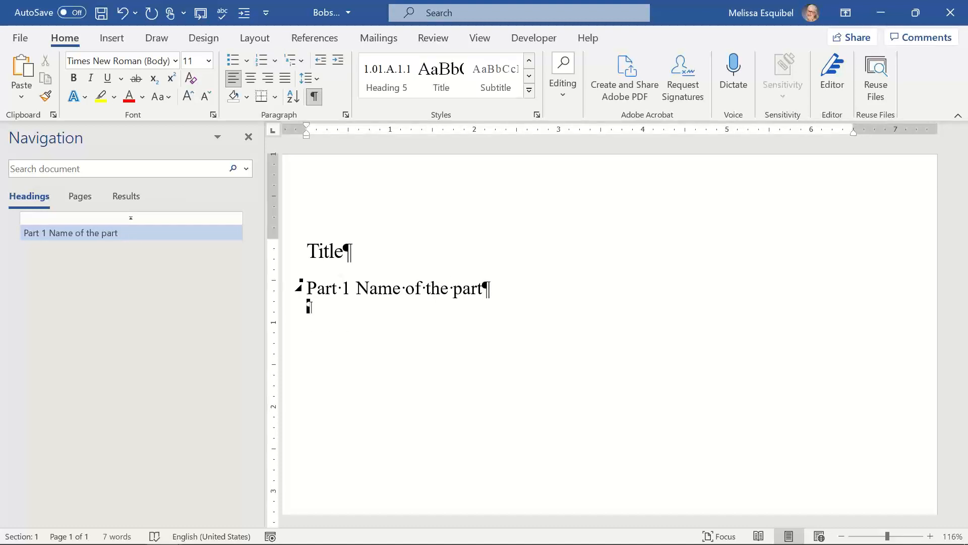
pyautogui.hotkey('ctrl', 'alt', '1')
pyautogui.write("here's")
pyautogui.write(' another part')
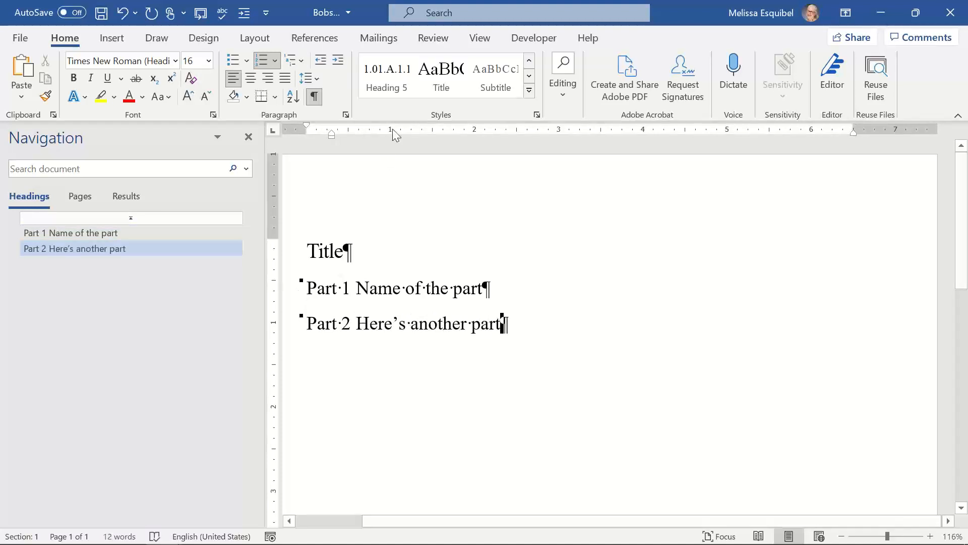
# Examine the two part headings in the document and in the heading outline, jumping between them.
pyautogui.click(529, 89)
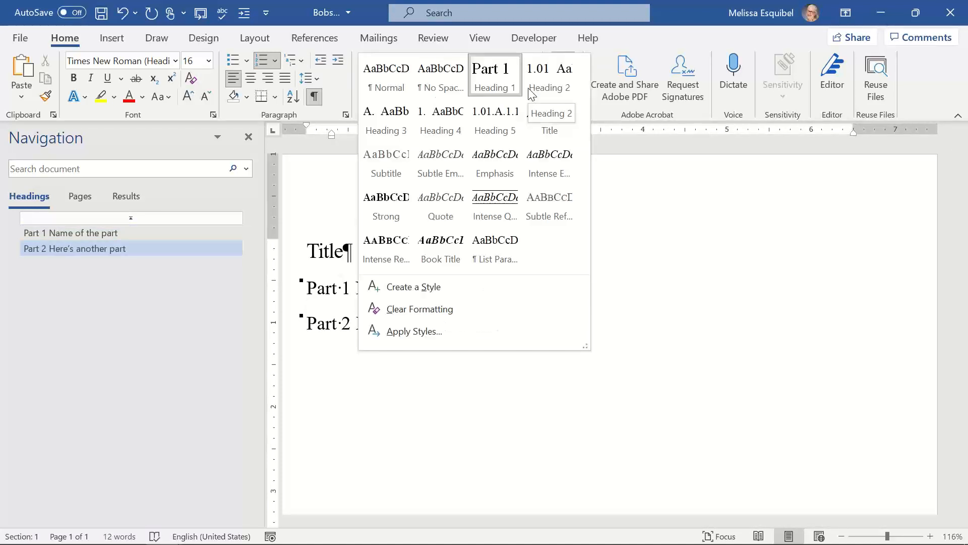
pyautogui.click(642, 406)
pyautogui.click(496, 295)
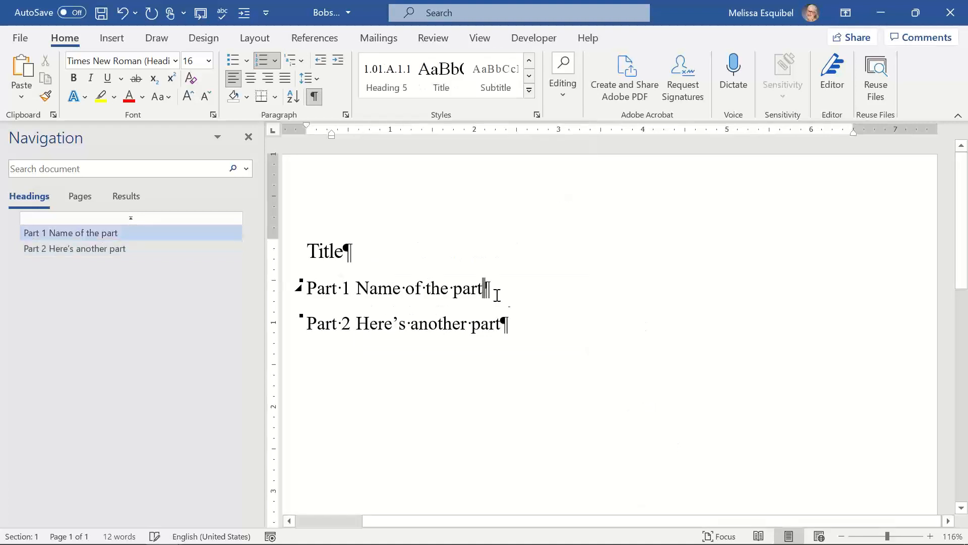
pyautogui.click(537, 328)
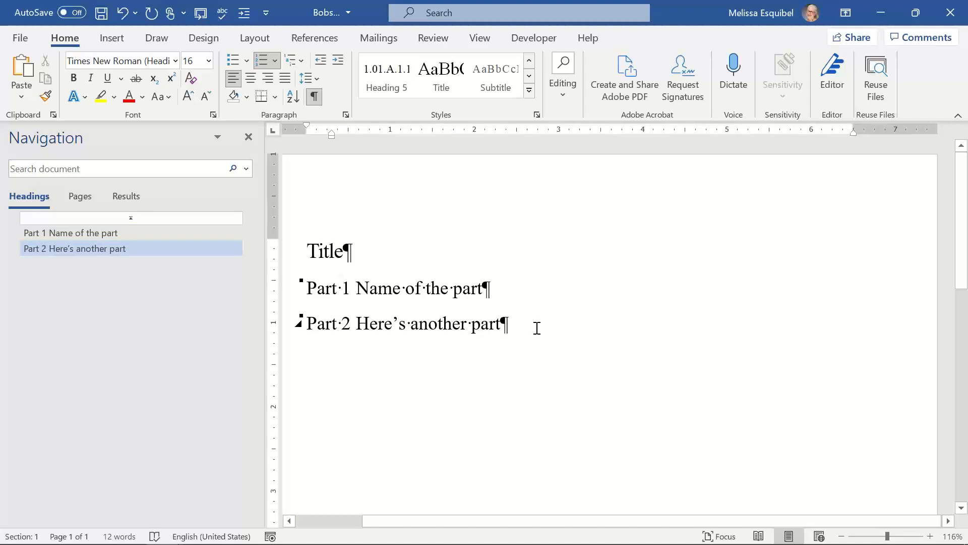
pyautogui.click(76, 232)
pyautogui.click(82, 244)
pyautogui.click(77, 232)
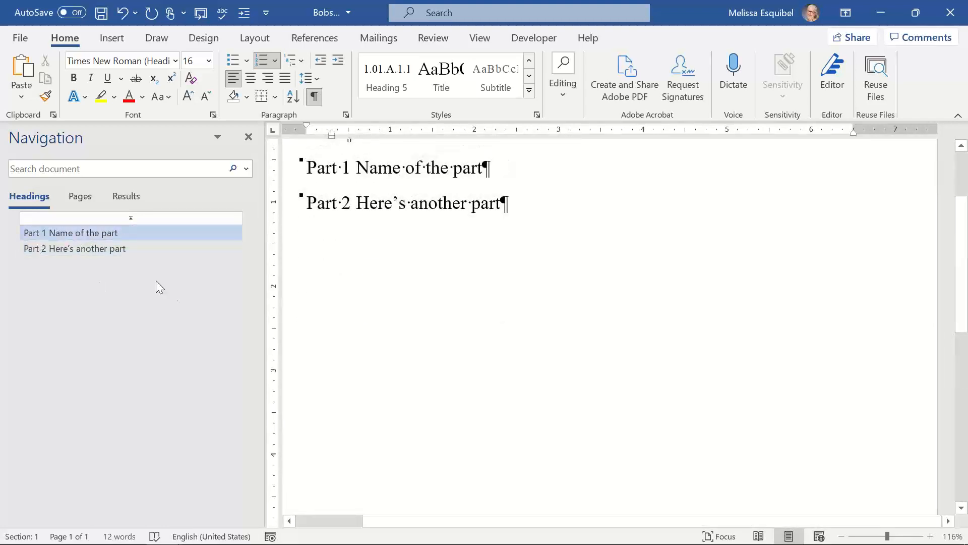
pyautogui.scroll(1, 503, 261)
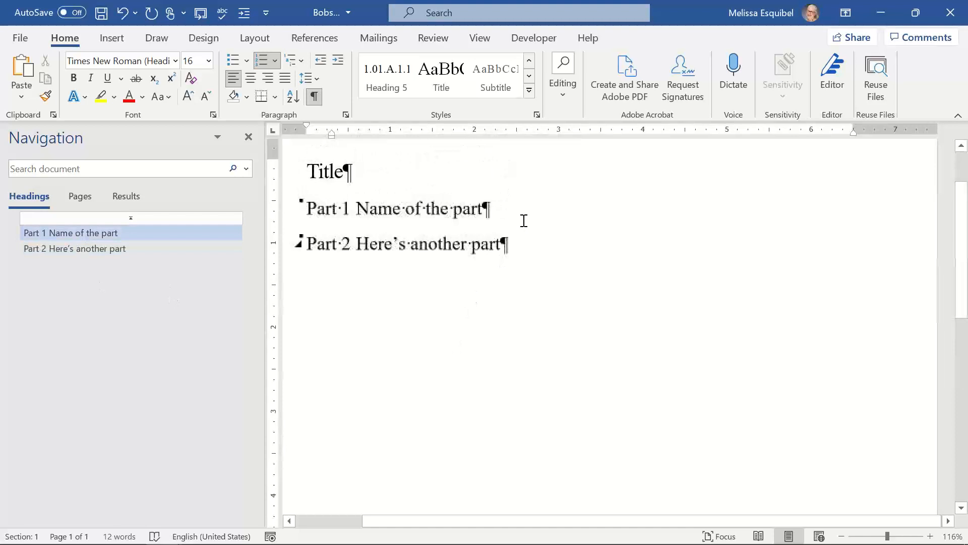
# Add "Sub stuff" as a Heading 2 paragraph directly below the "Name of the part" heading.
pyautogui.click(539, 252)
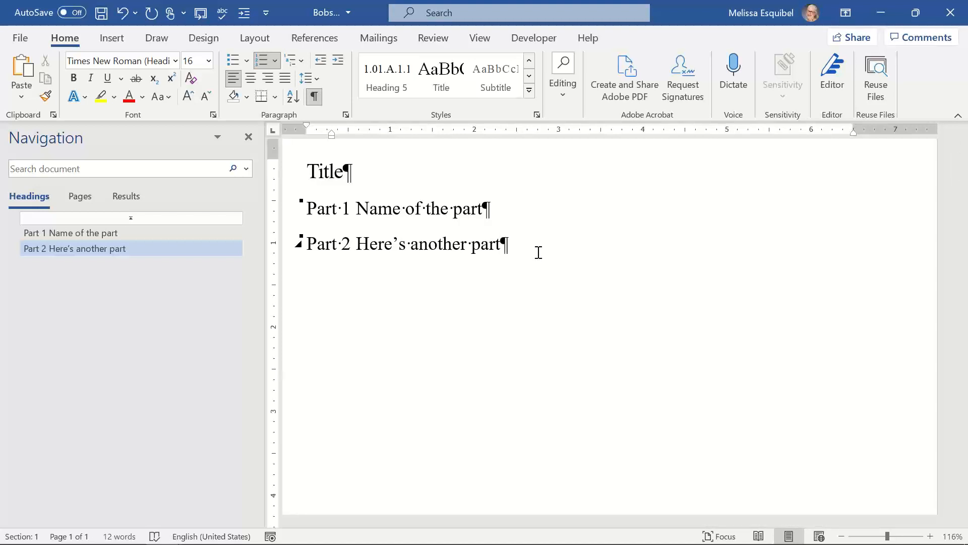
pyautogui.press('Up')
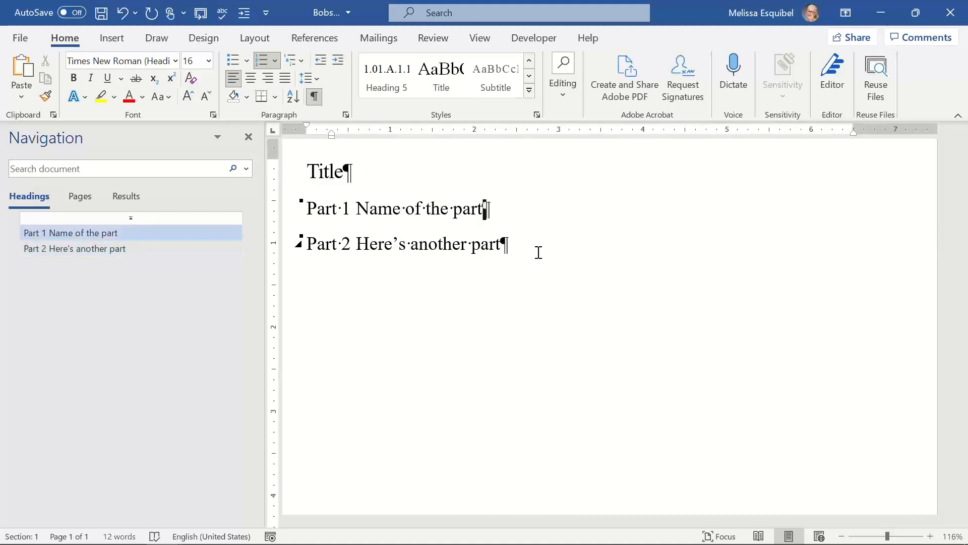
pyautogui.press('Return')
pyautogui.write('Sub s')
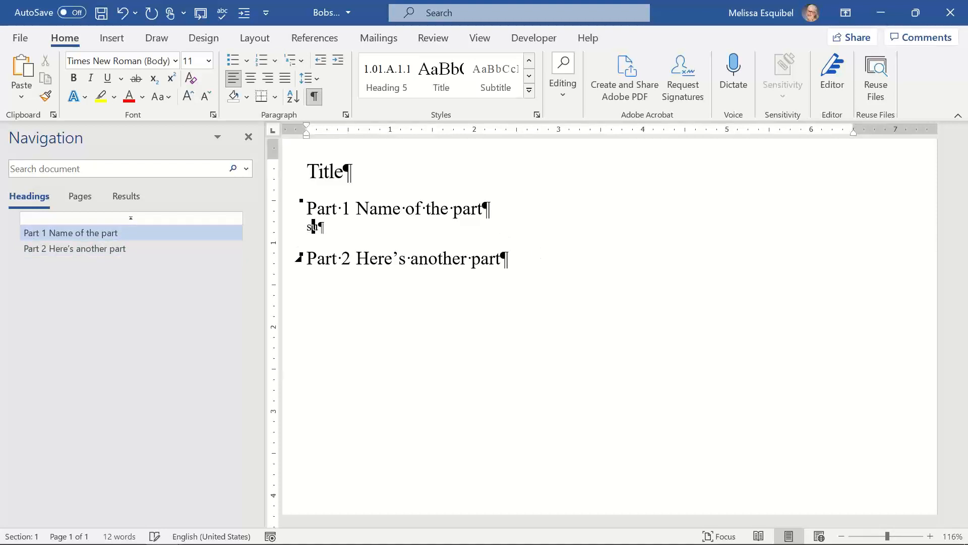
pyautogui.write('tuff')
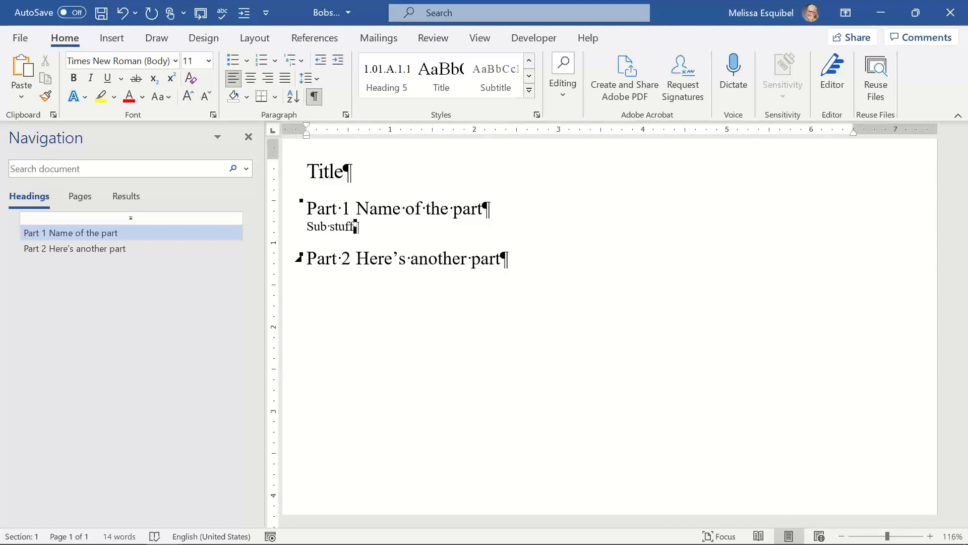
pyautogui.hotkey('ctrl', 'alt', '2')
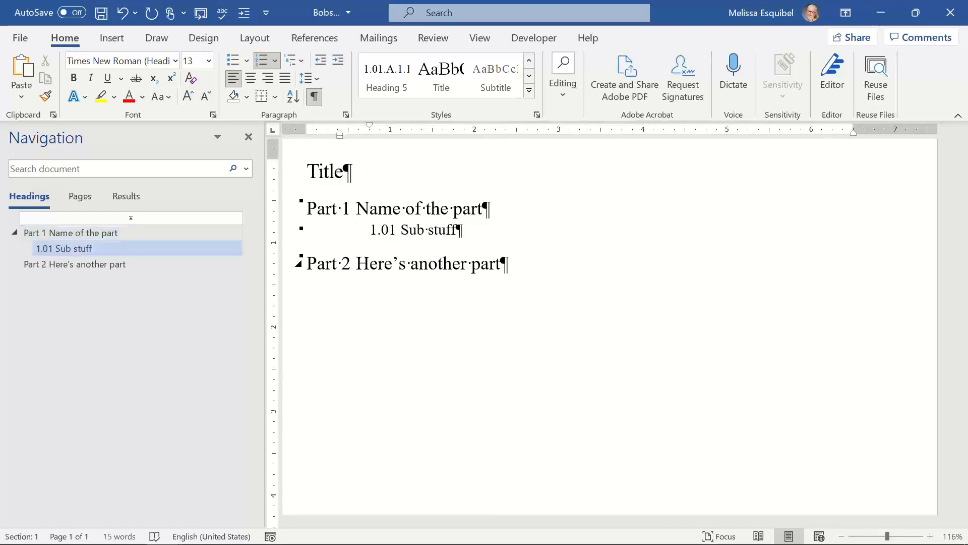
# Add "And my heading" as a second Heading 2 paragraph below "Sub stuff".
pyautogui.press('Return')
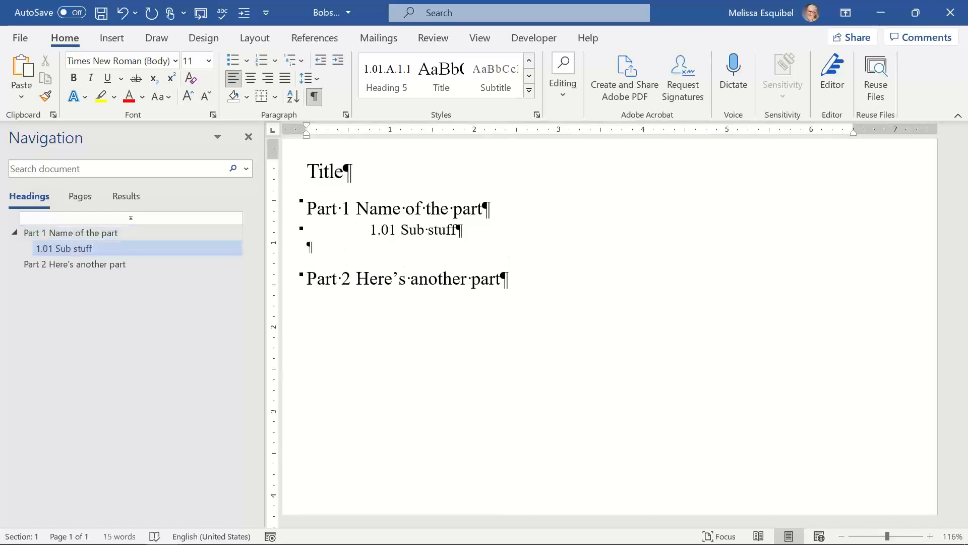
pyautogui.hotkey('ctrl', 'alt', '2')
pyautogui.write('And m')
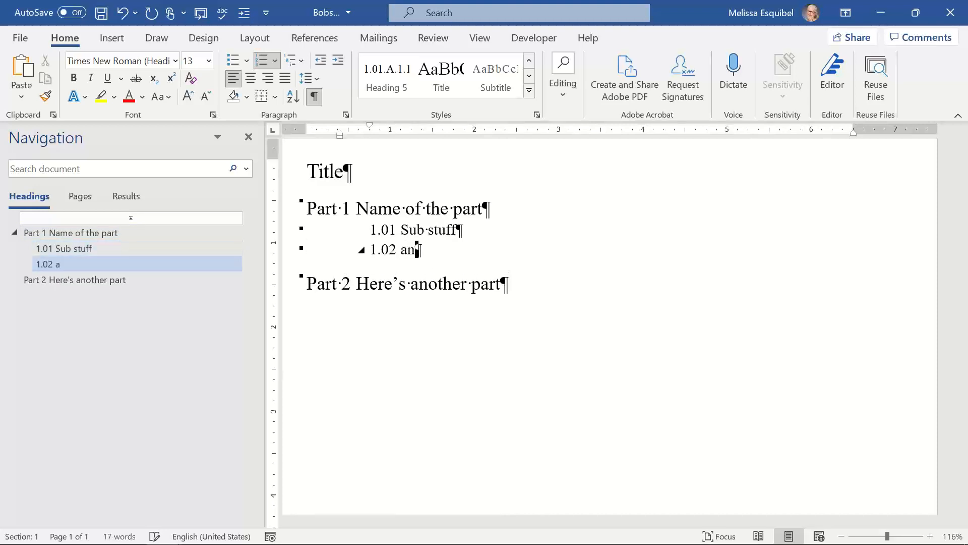
pyautogui.write('y heading')
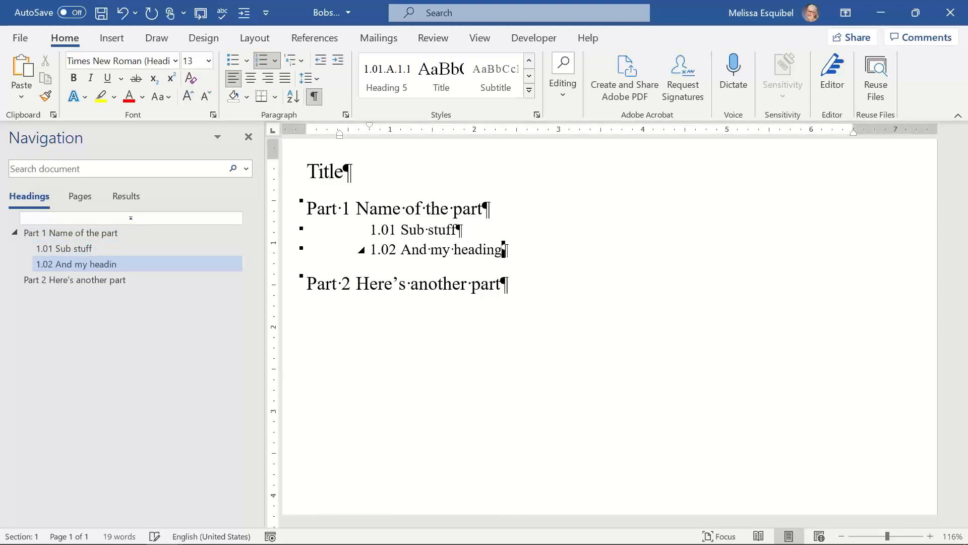
# Add the body paragraph "We'll figure out the text" below "And my heading" and indent it to line up with that heading's number.
pyautogui.press('Return')
pyautogui.write("We'll ")
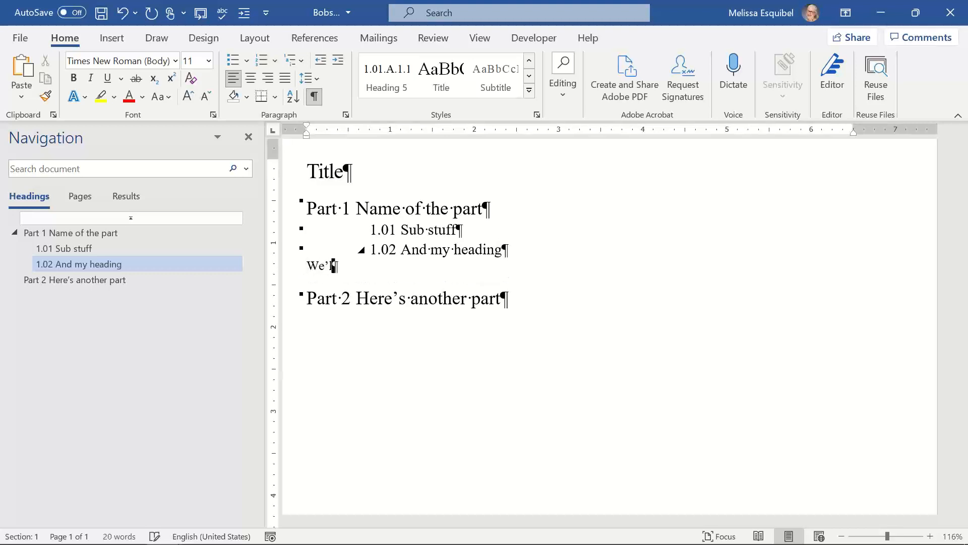
pyautogui.write('figure out th')
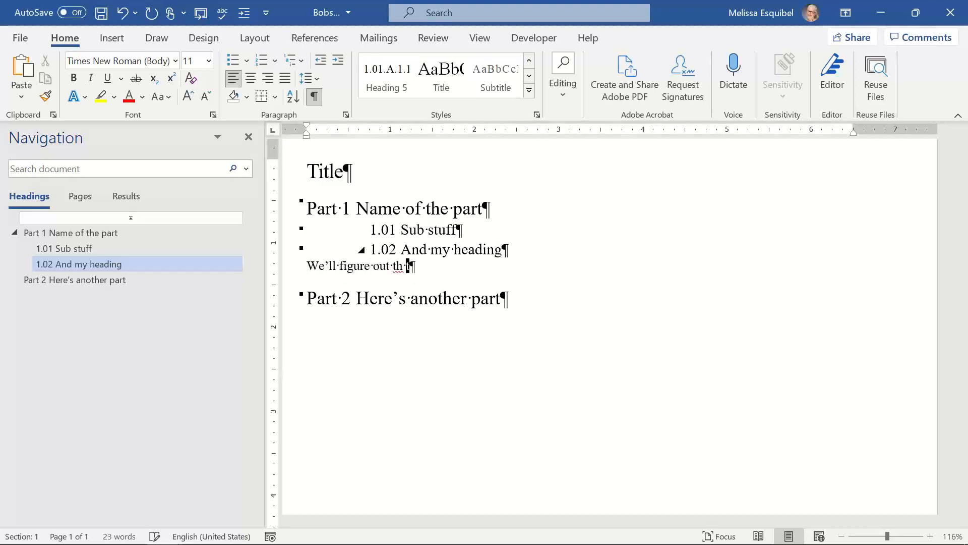
pyautogui.press('BackSpace')
pyautogui.press('BackSpace')
pyautogui.write('he text')
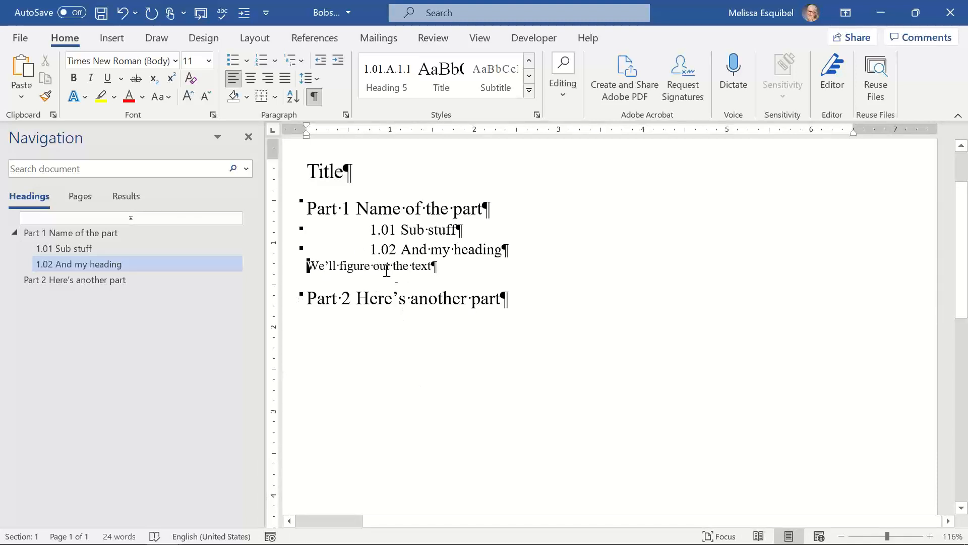
pyautogui.click(335, 60)
pyautogui.click(335, 60)
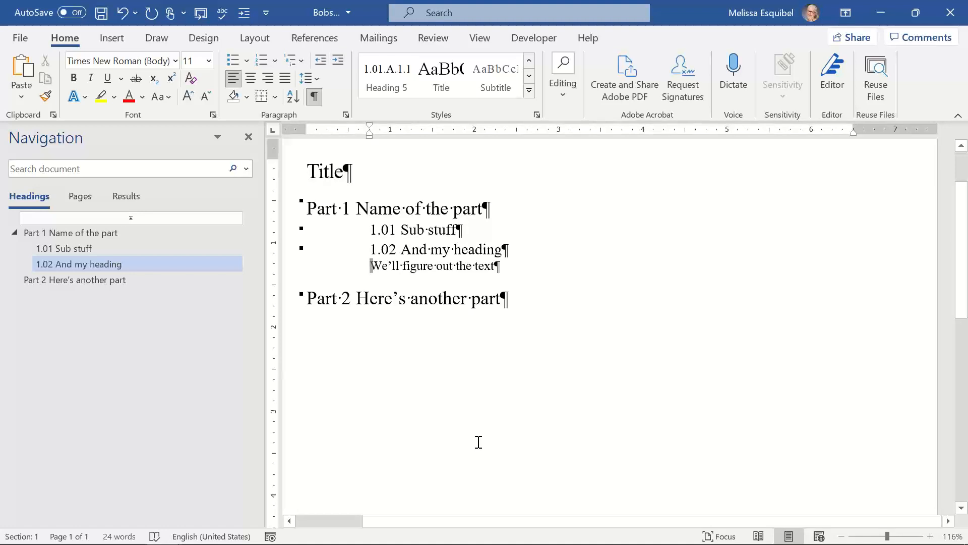
pyautogui.click(505, 301)
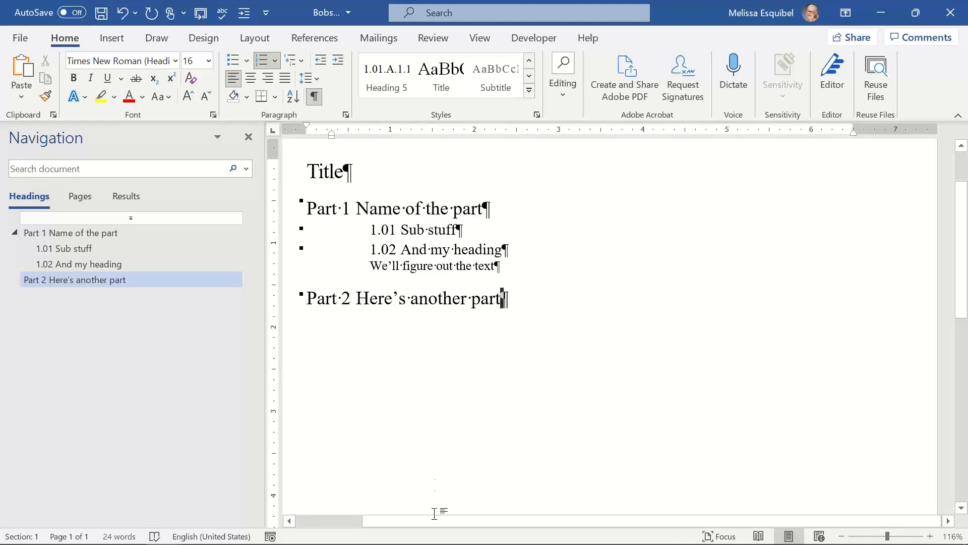
pyautogui.moveTo(438, 541)
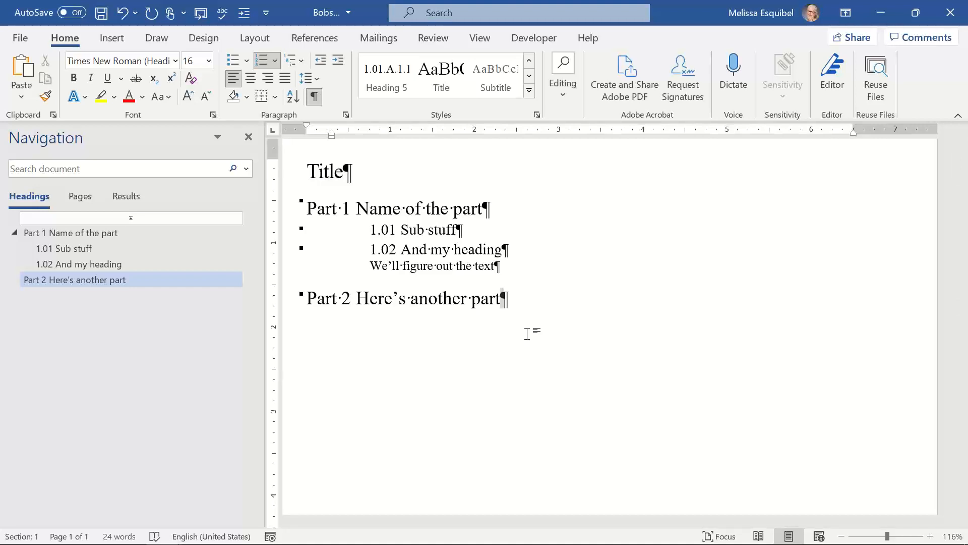
pyautogui.moveTo(510, 543)
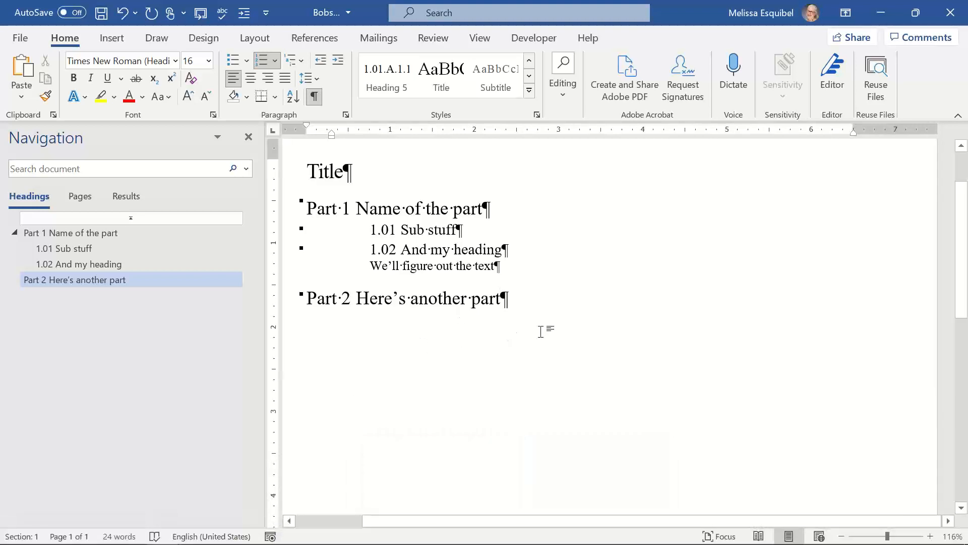
# Create a new blank document.
pyautogui.hotkey('ctrl', 'n')
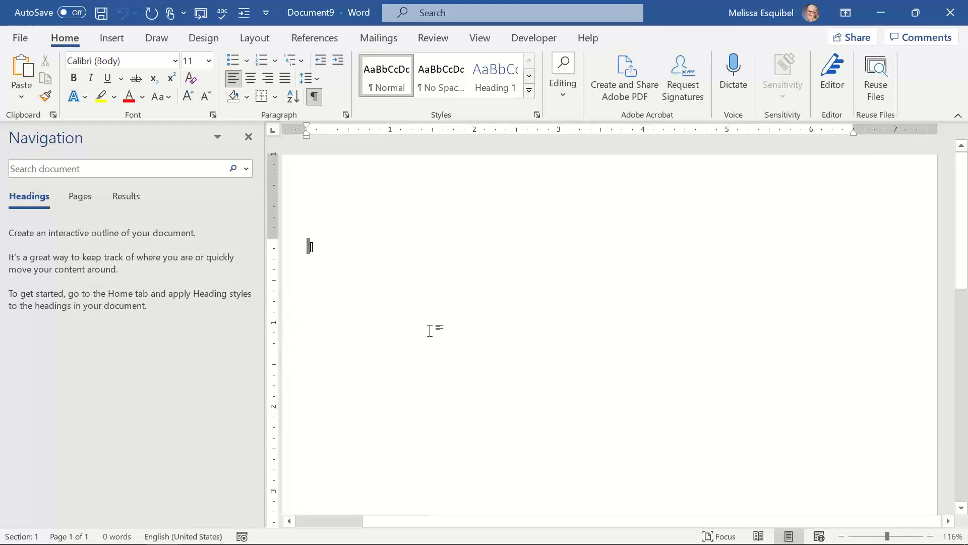
# Switch to the PowerPoint slide show showing the "Thank you!" slide and end the show.
pyautogui.moveTo(553, 543)
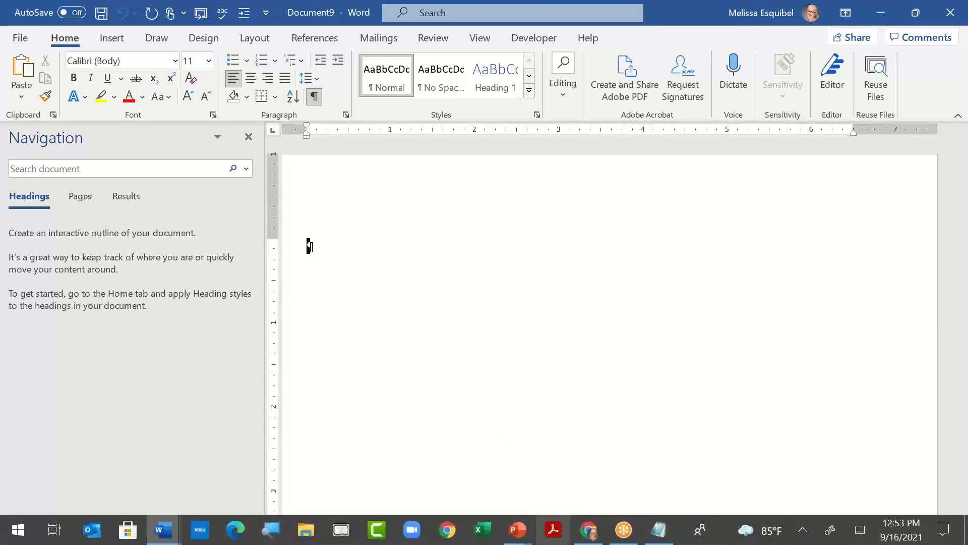
pyautogui.hotkey('alt', 'Tab')
pyautogui.hotkey('alt', 'Tab')
pyautogui.hotkey('alt', 'Tab')
pyautogui.hotkey('alt', 'Tab')
pyautogui.hotkey('alt', 'Tab')
pyautogui.hotkey('alt', 'Tab')
pyautogui.hotkey('alt', 'Tab')
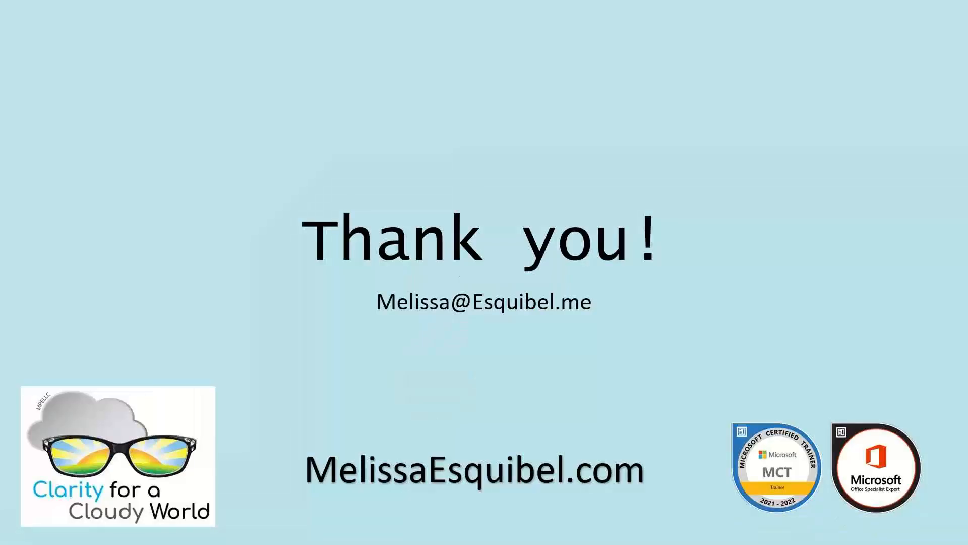
pyautogui.press('Escape')
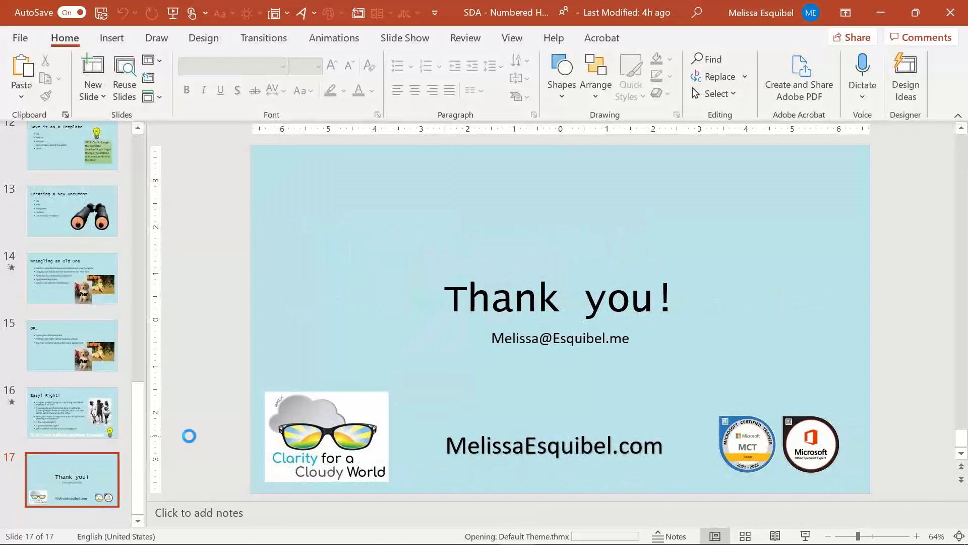